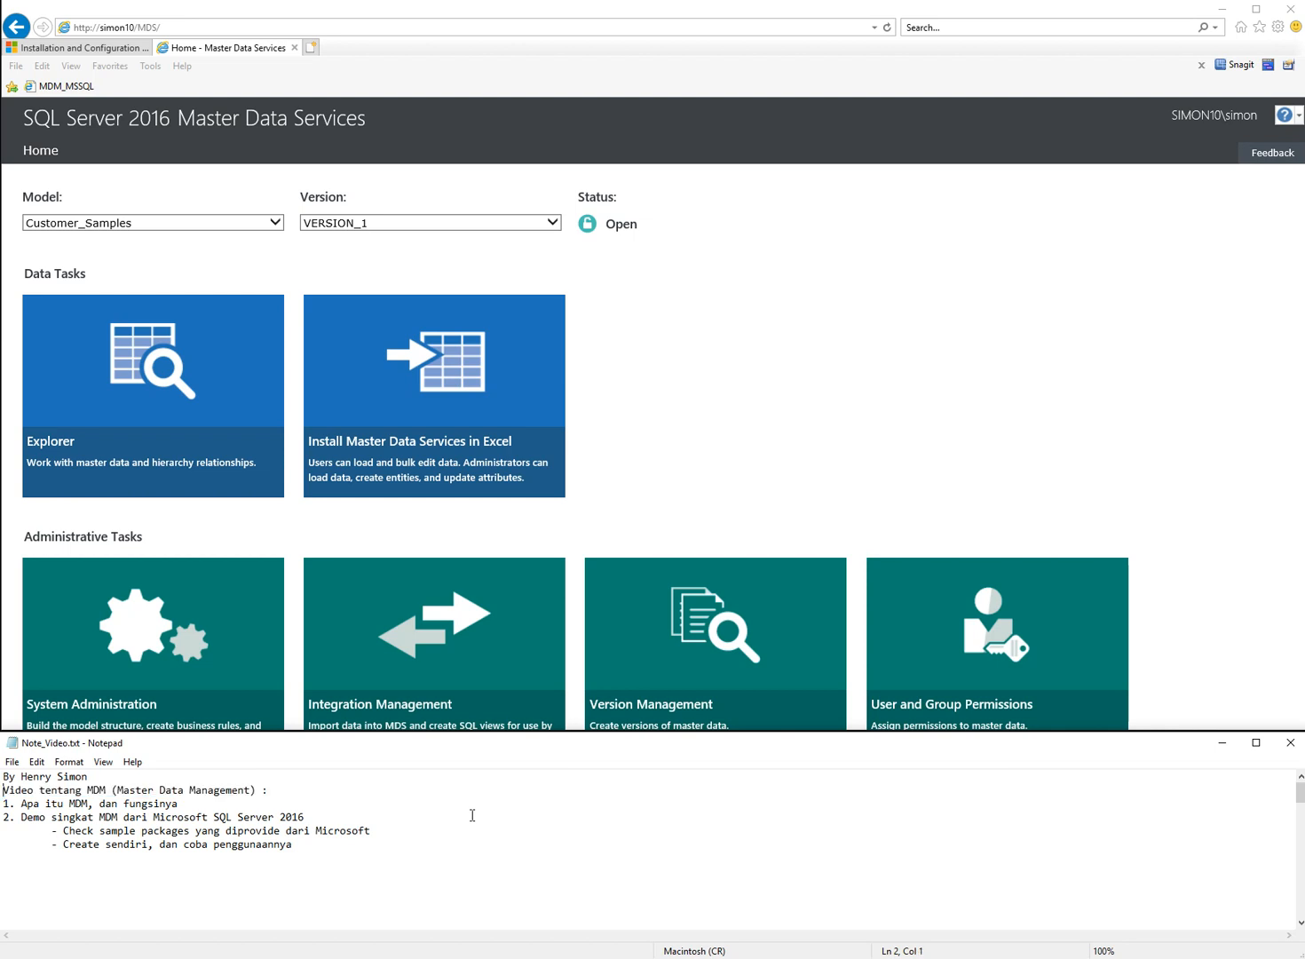
Step: Highlight the title line "Video tentang MDM (Master Data Management) :" in Note_Video.txt to present the topic
key("shift+End")
key("Home")
key("shift+End")
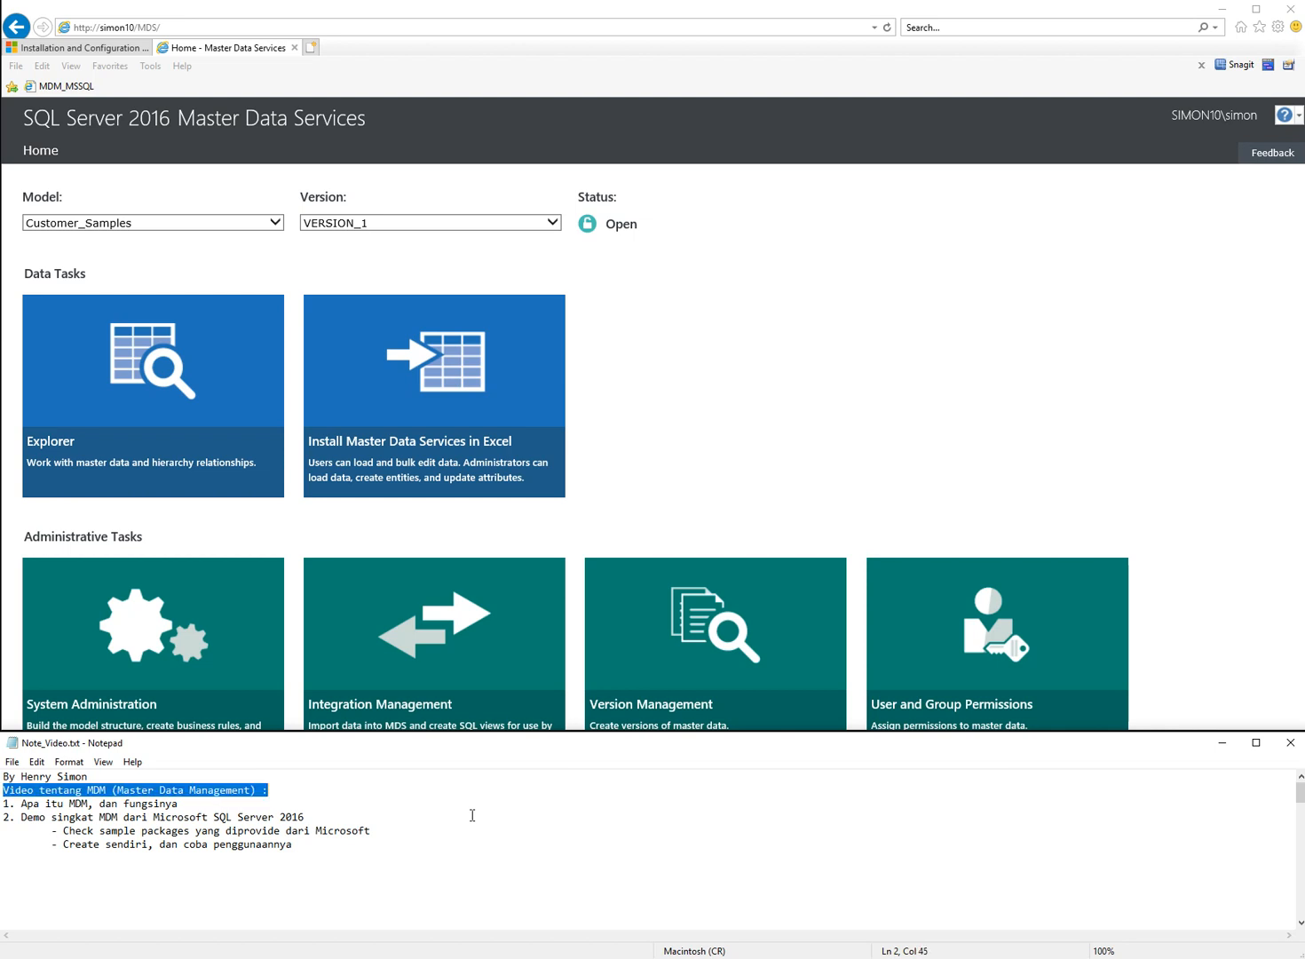
key("Home")
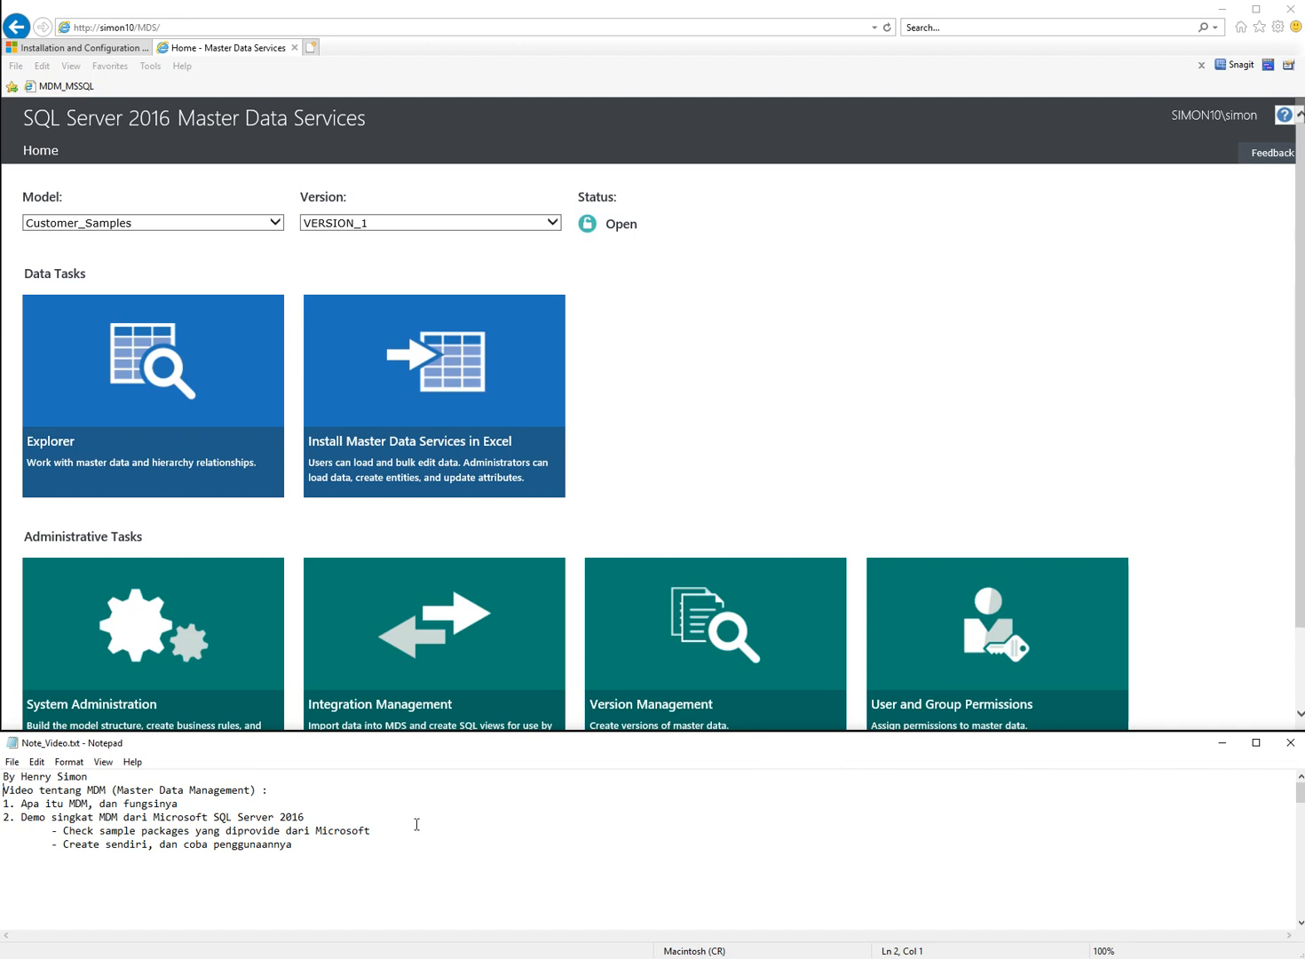
left_click(362, 798)
key("Home")
key("Up")
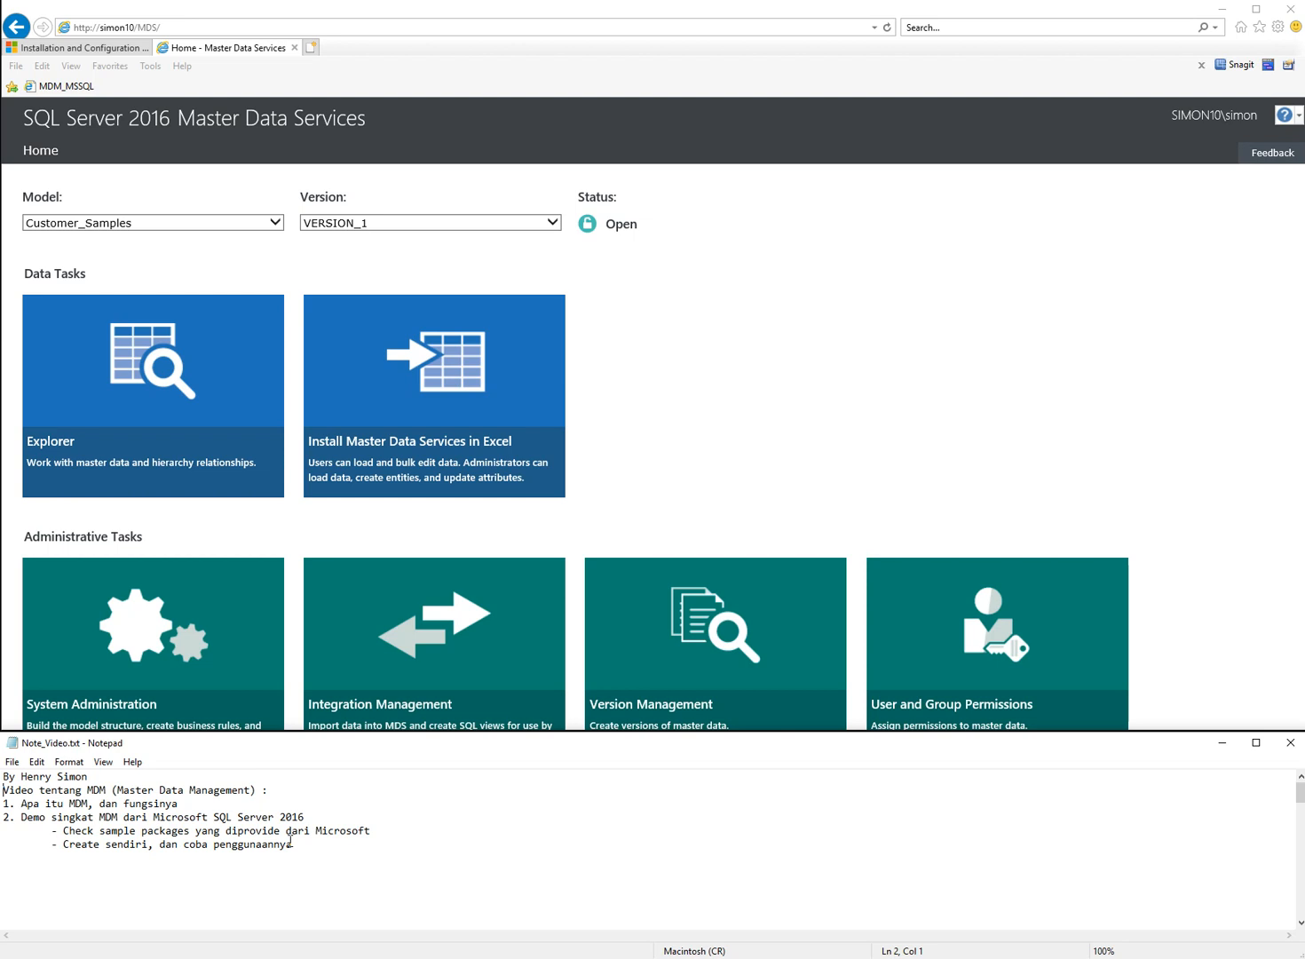
Step: Highlight agenda item "1. Apa itu MDM, dan fungsinya" in the notes
key("Down")
key("shift+End")
key("shift+Home")
key("shift+End")
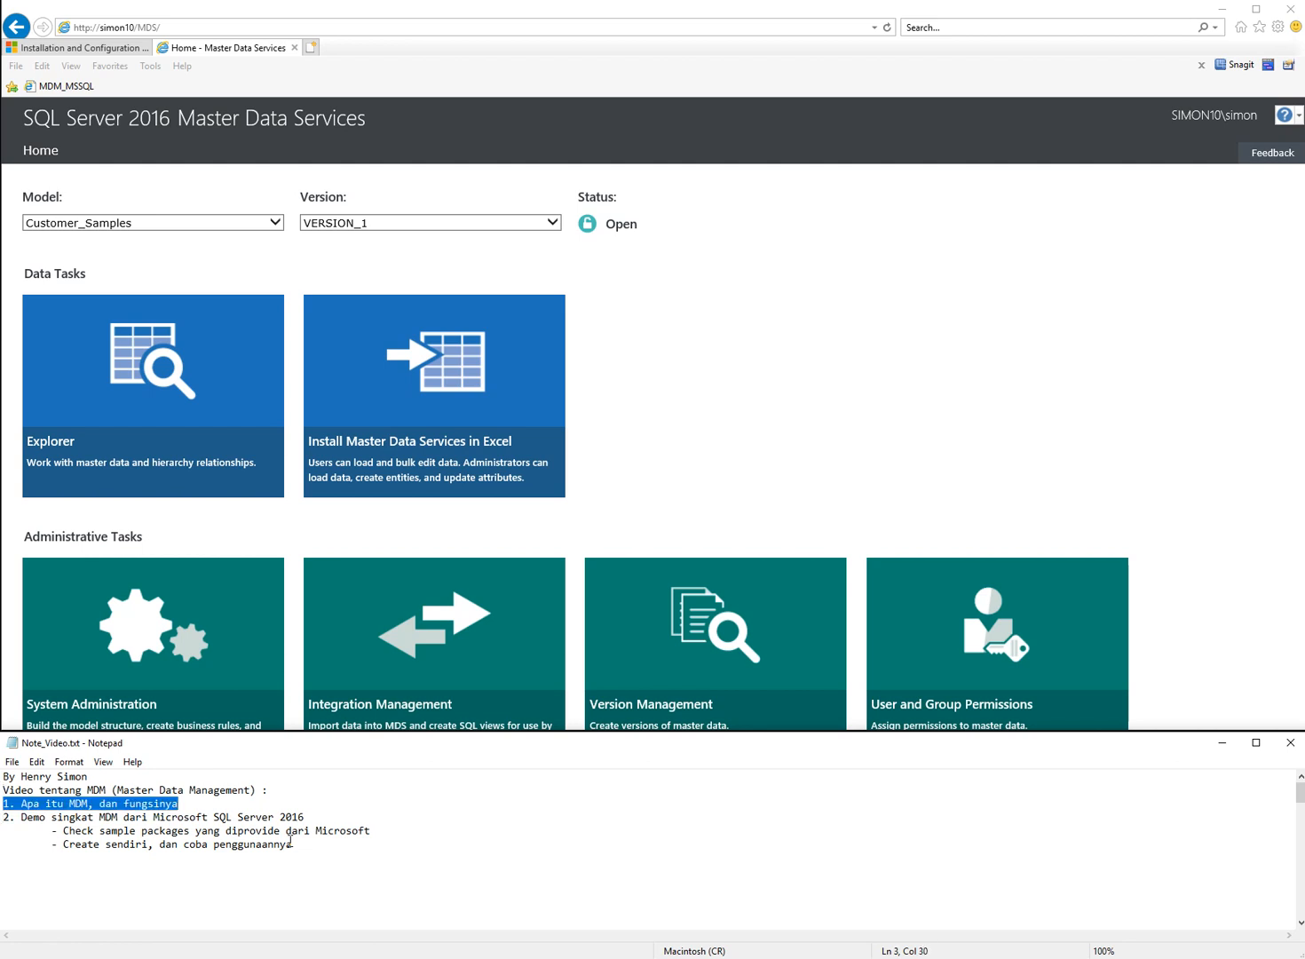
key("shift+Home")
key("shift+End")
key("shift+Home")
key("shift+End")
key("shift+Home")
key("shift+End")
Step: Highlight agenda item "2. Demo singkat MDM dari Microsoft SQL Server 2016" in the notes
key("Down")
key("Home")
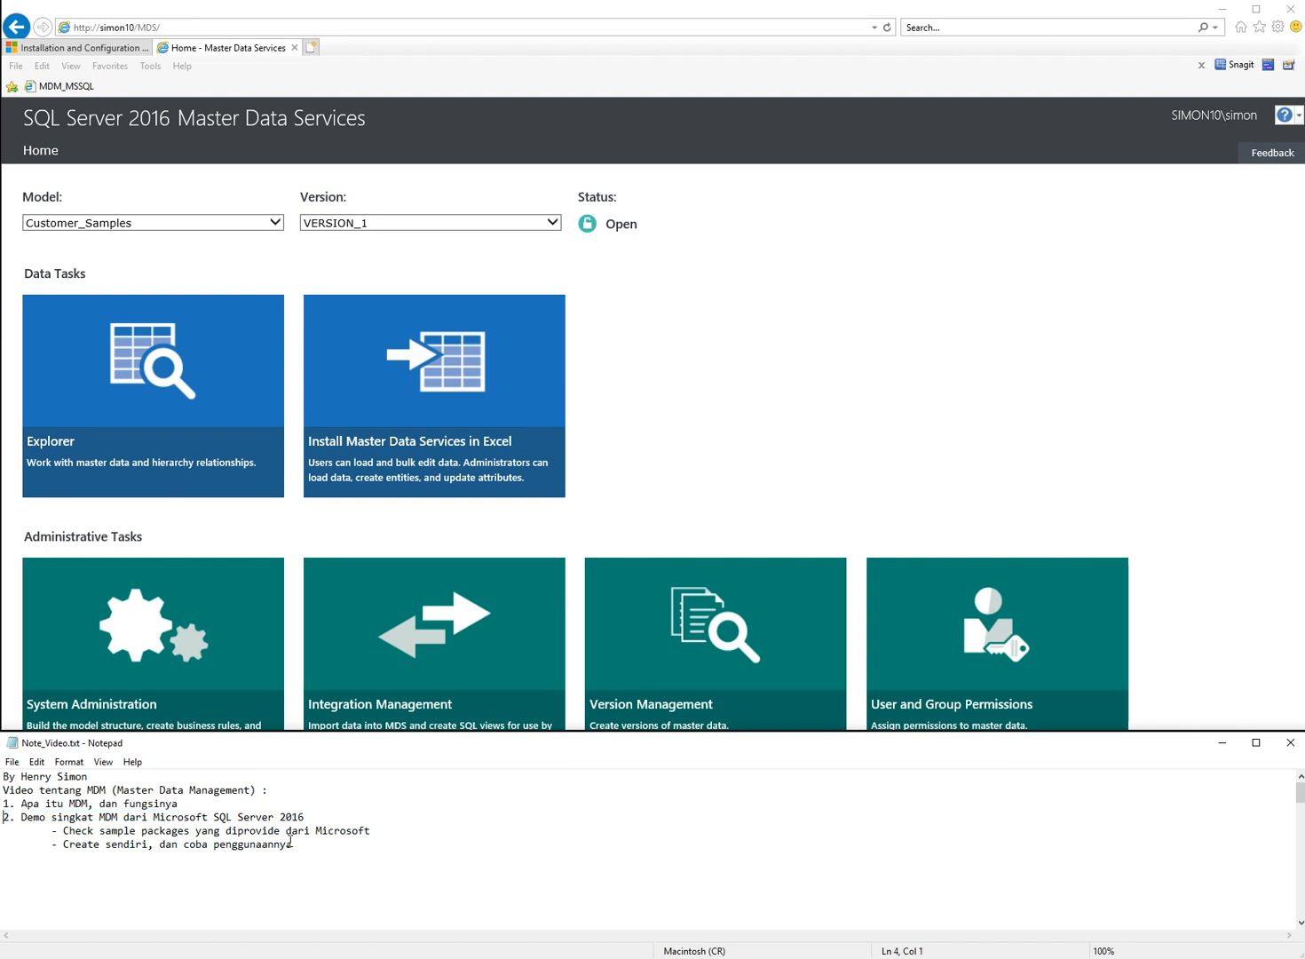
key("shift+End")
key("shift+Home")
key("shift+End")
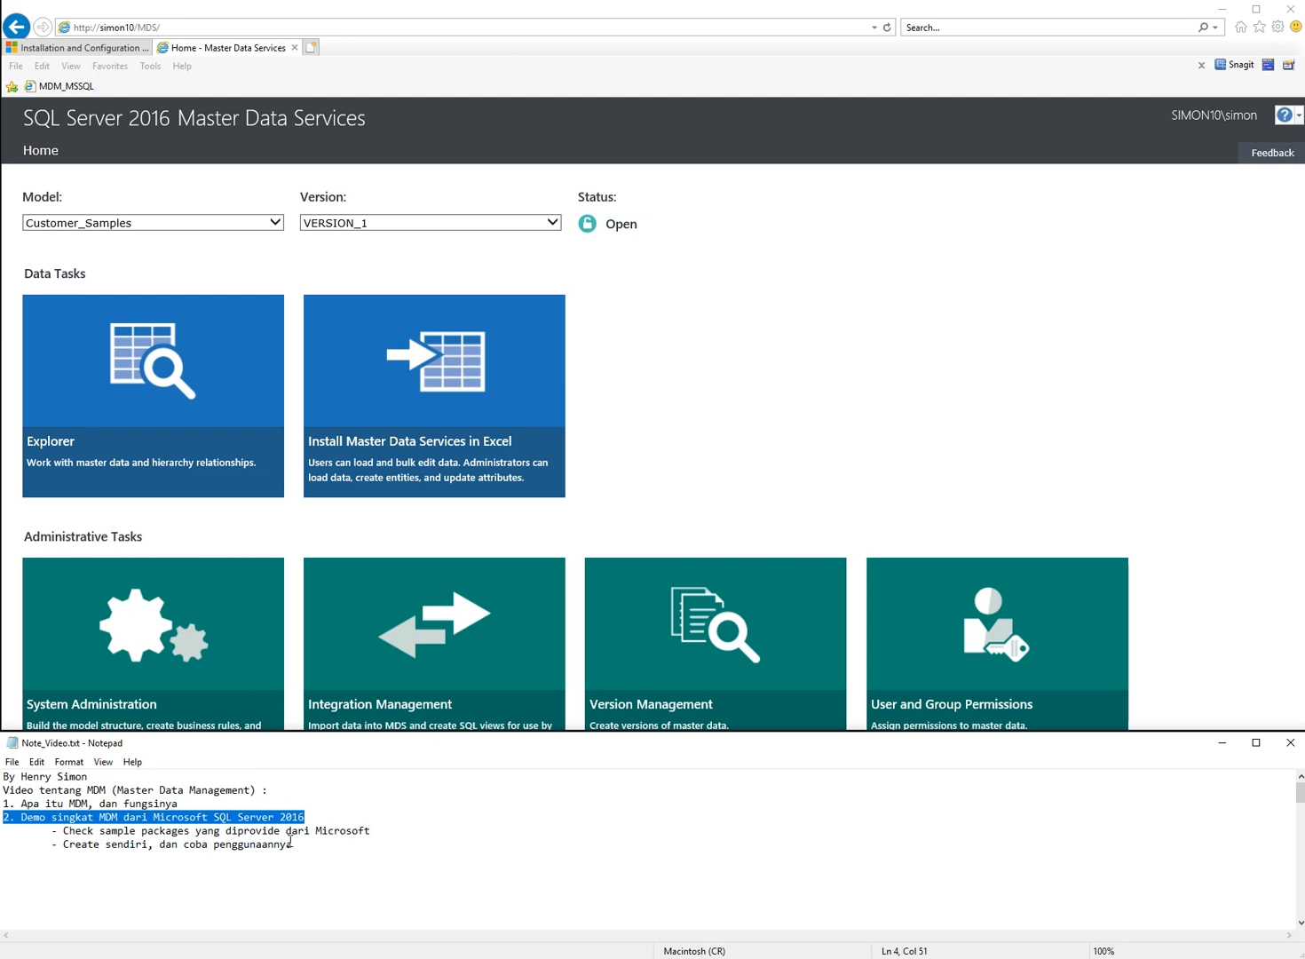
key("Down")
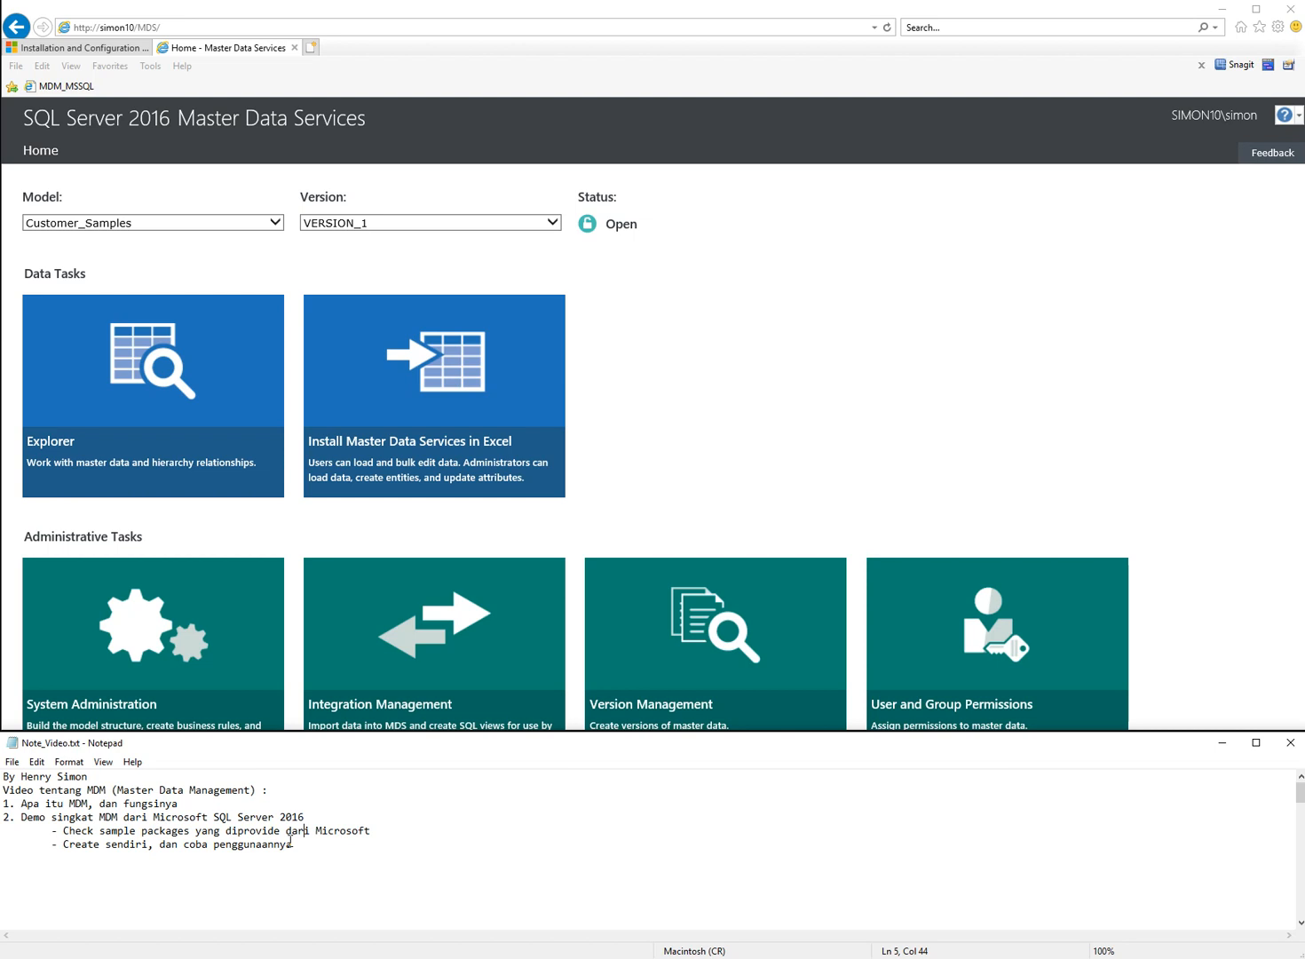
key("Home")
key("Up")
key("shift+End")
key("shift+Home")
key("shift+End")
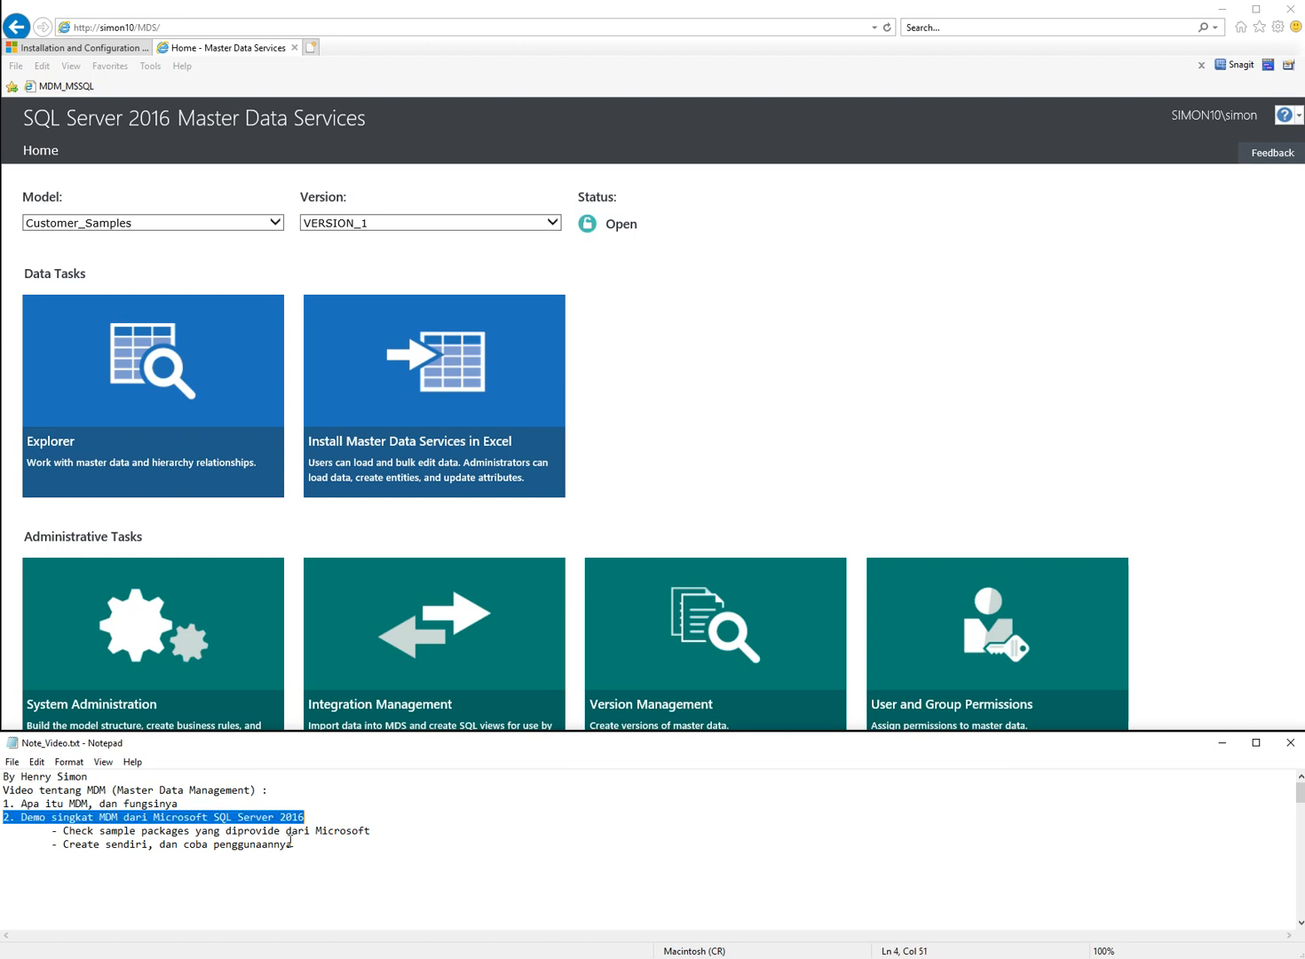
key("shift+Home")
key("shift+End")
Step: Highlight in turn the two demo sub-items, "Check sample packages yang diprovide dari Microsoft" and "Create sendiri, dan coba penggunaannya"
key("Down")
key("Home")
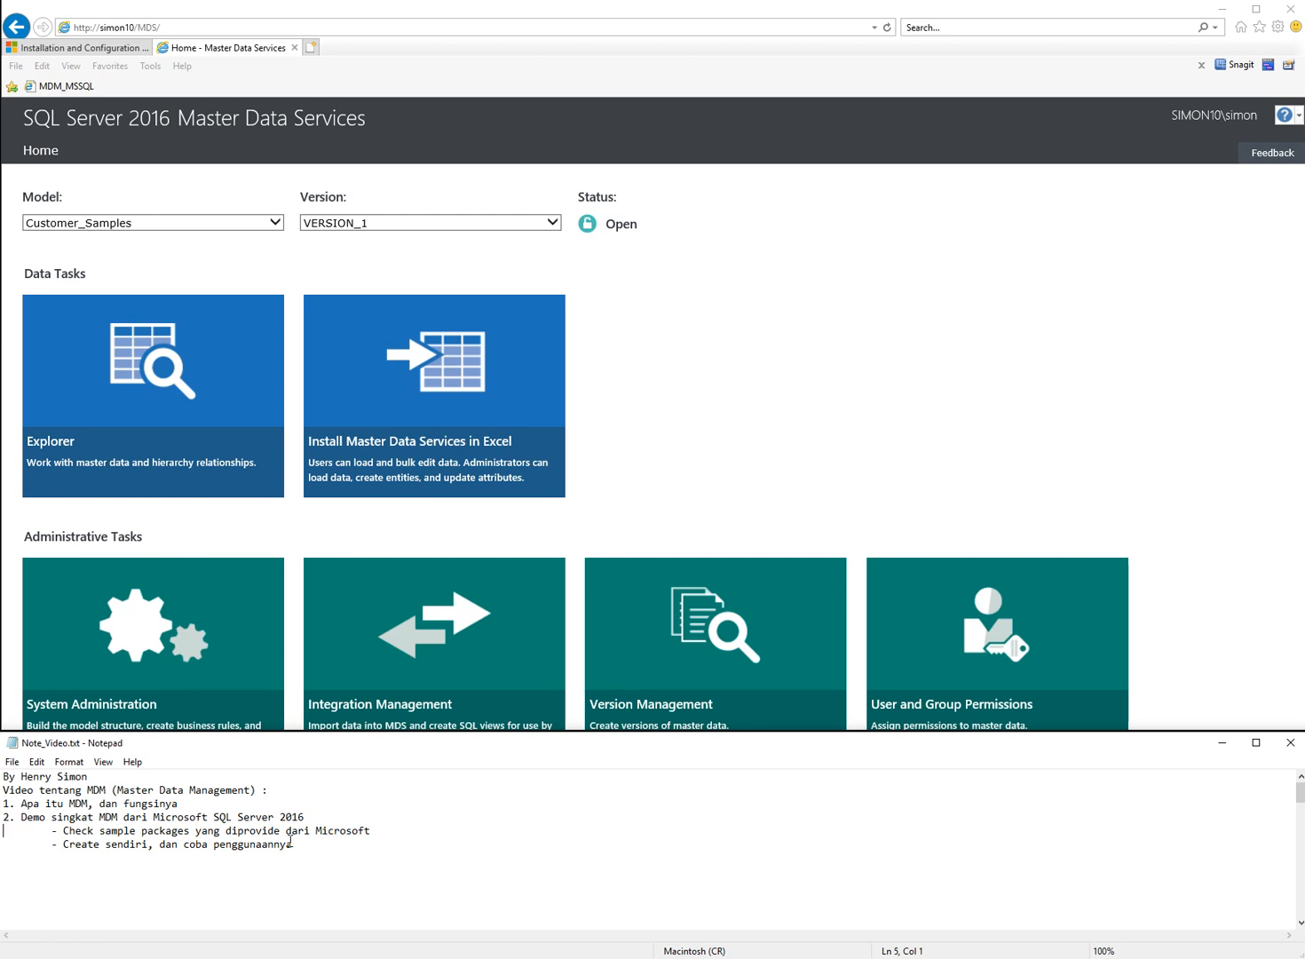
key("shift+End")
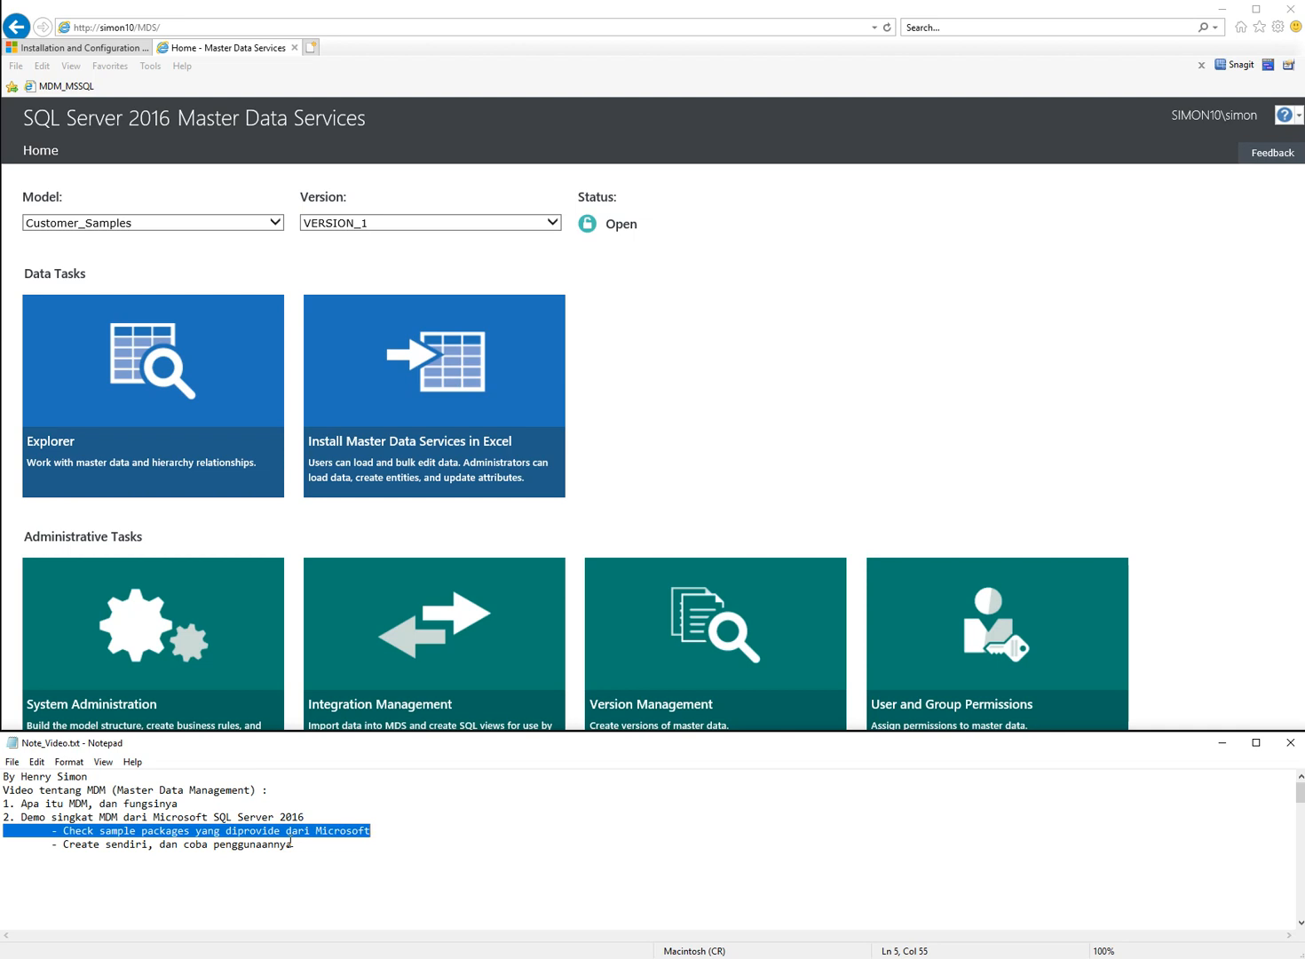
key("Down")
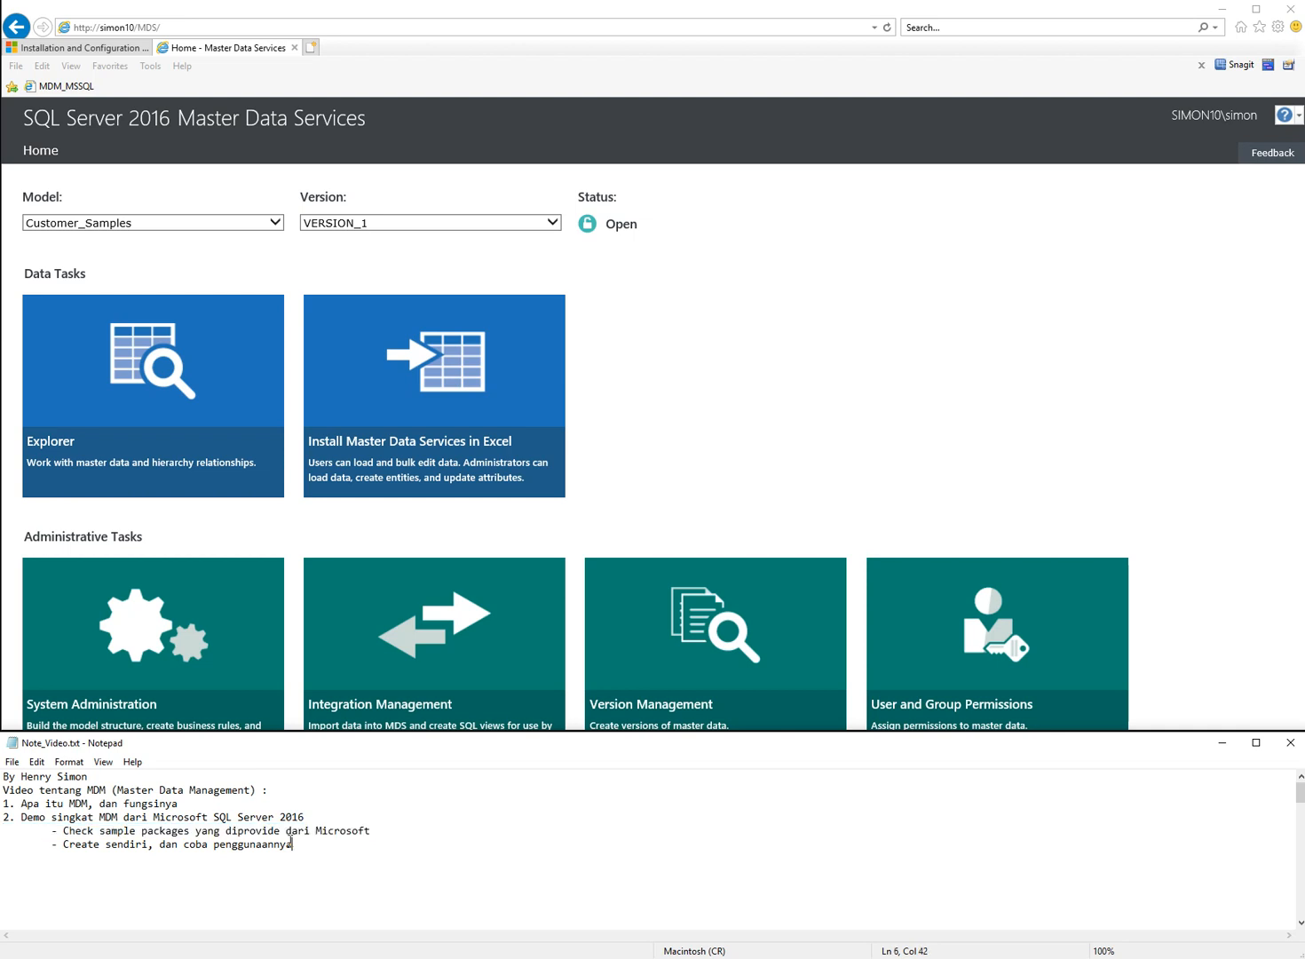
key("Home")
key("shift+End")
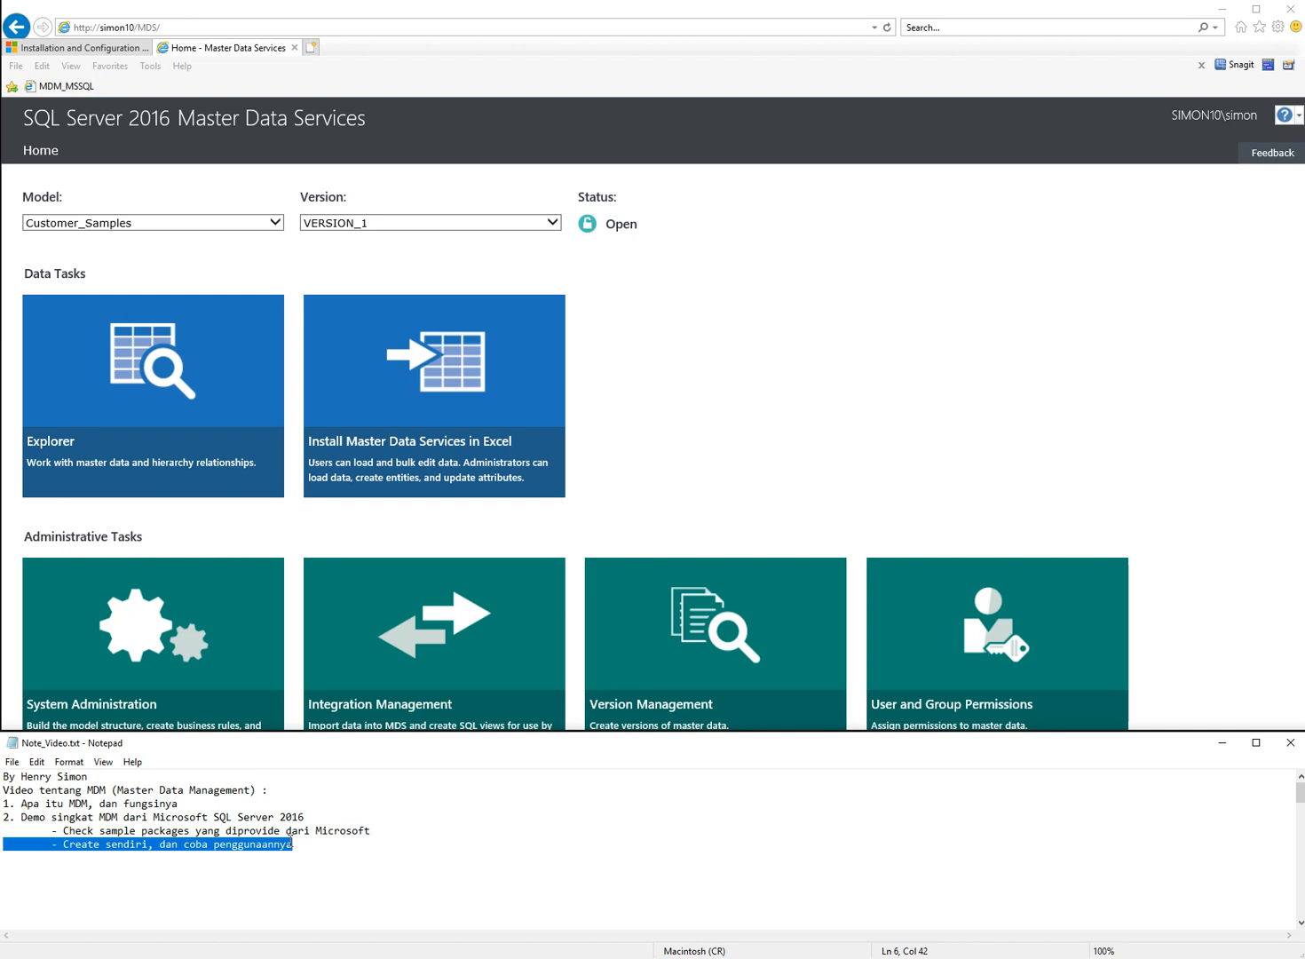
key("Home")
key("shift+End")
key("Home")
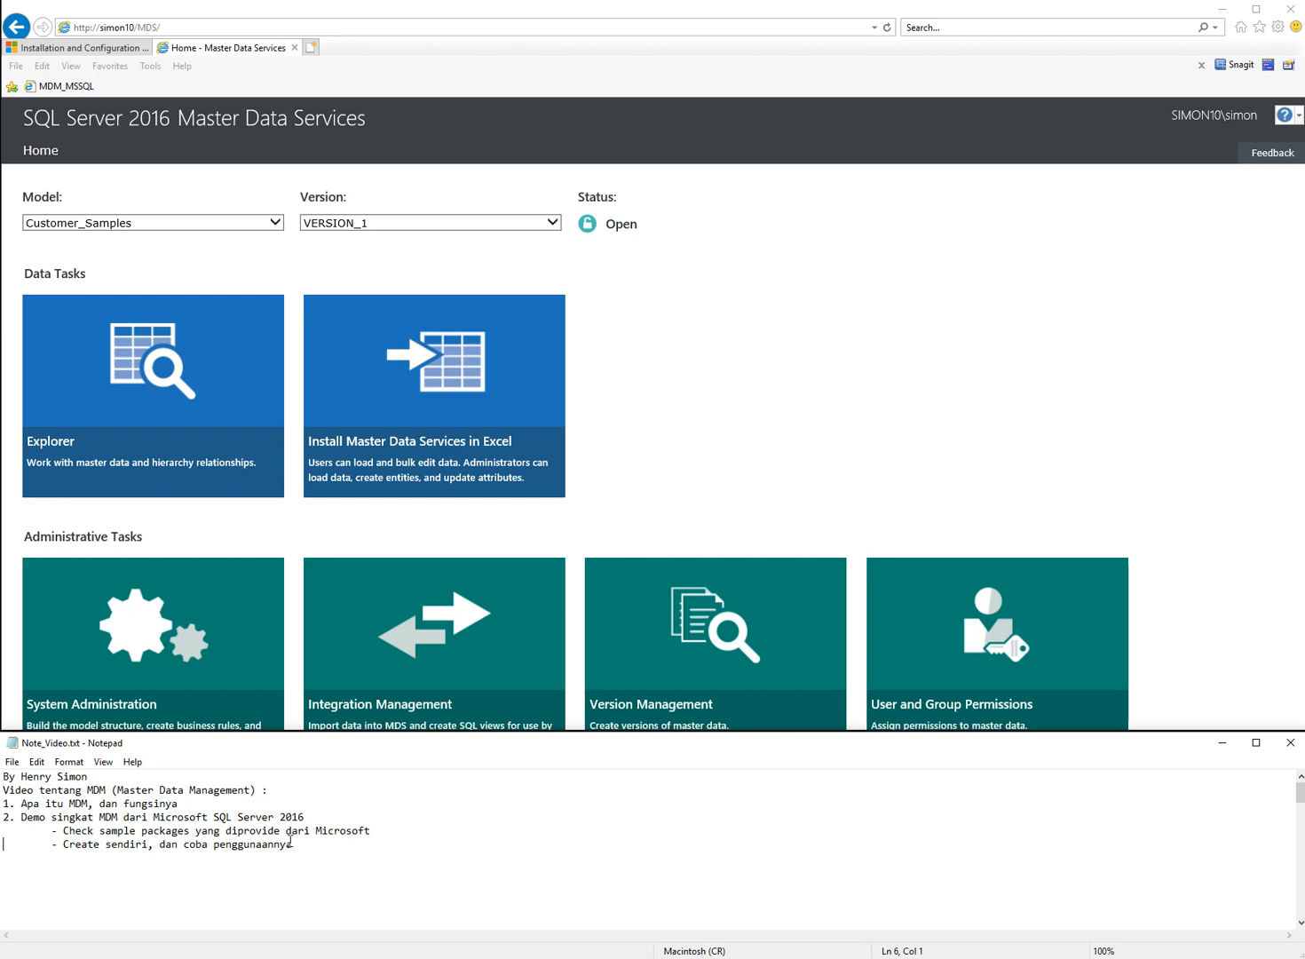
Step: Go to the section "1. Apa itu MDM" further down the notes and highlight its heading
key("Down")
key("Down")
key("Down")
key("Down")
key("Down")
key("Down")
key("Down")
key("Down")
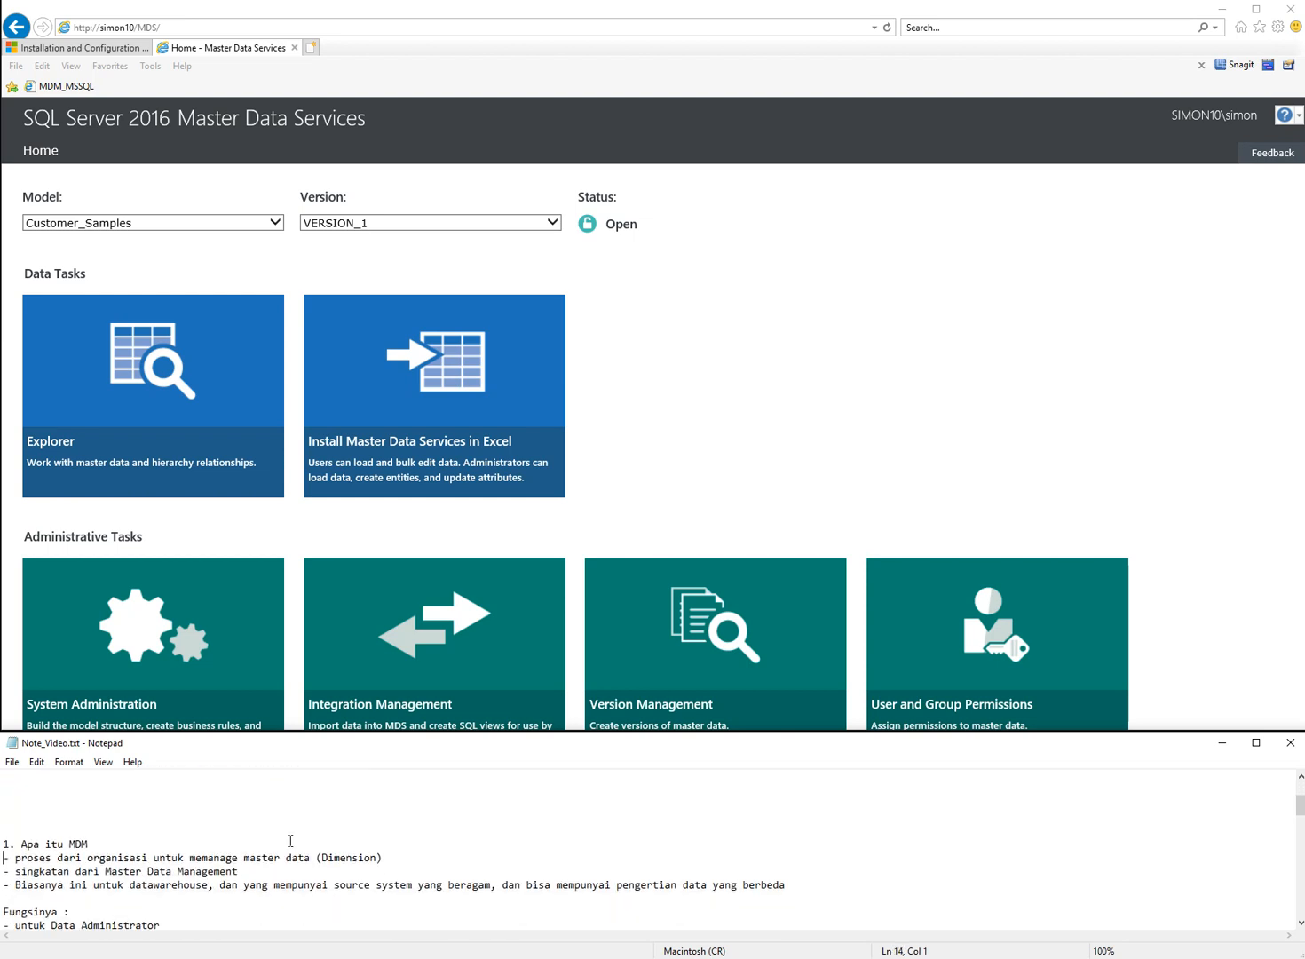
key("Up")
key("shift+End")
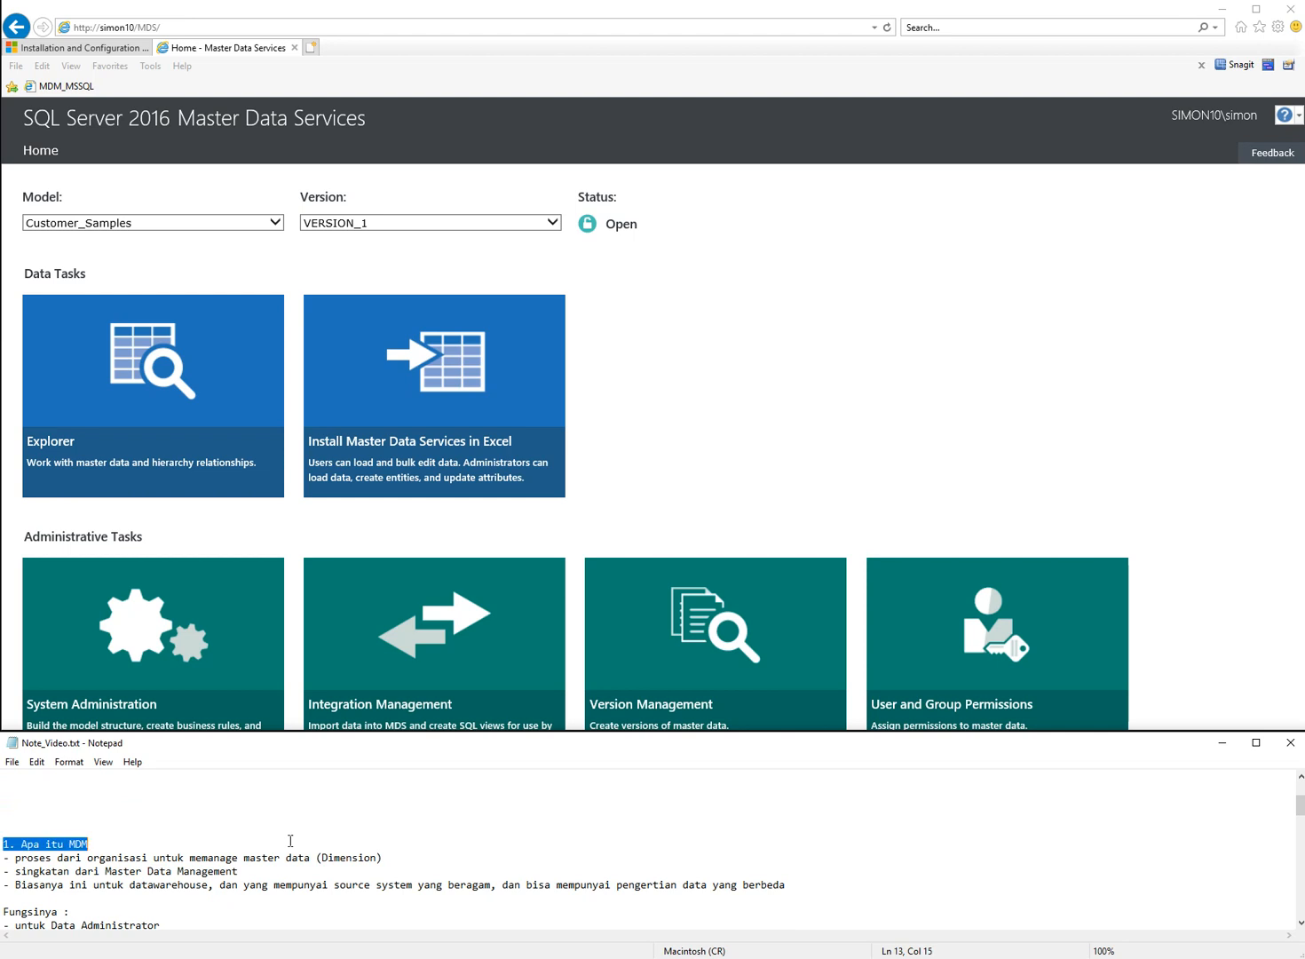
key("shift+Home")
key("shift+Down")
key("shift+Up")
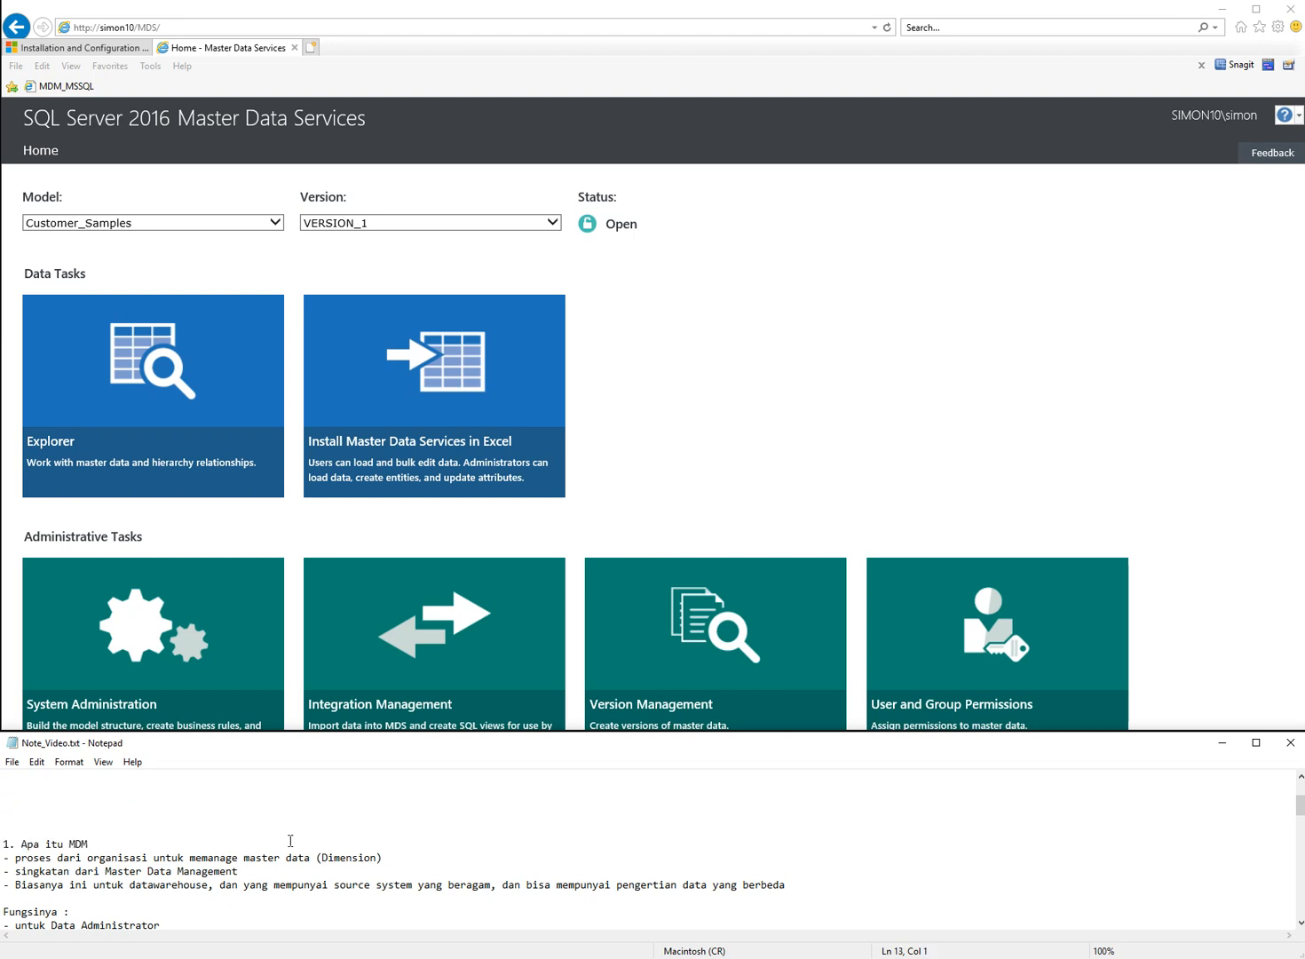
key("shift+Down")
key("shift+Up")
key("shift+Down")
key("shift+Up")
Step: Read through the definition "proses dari organisasi untuk memanage master data (Dimension)", highlighting the line progressively
key("Down")
key("shift+Right")
key("shift+Right")
key("shift+Right")
key("shift+Right")
key("shift+Right")
key("shift+Right")
key("shift+Right")
key("shift+Right")
key("shift+Right")
key("shift+Right")
key("shift+Right")
key("shift+Right")
key("shift+Right")
key("shift+Right")
key("shift+Right")
key("shift+Right")
key("shift+Right")
key("shift+Right")
key("shift+Right")
key("shift+Right")
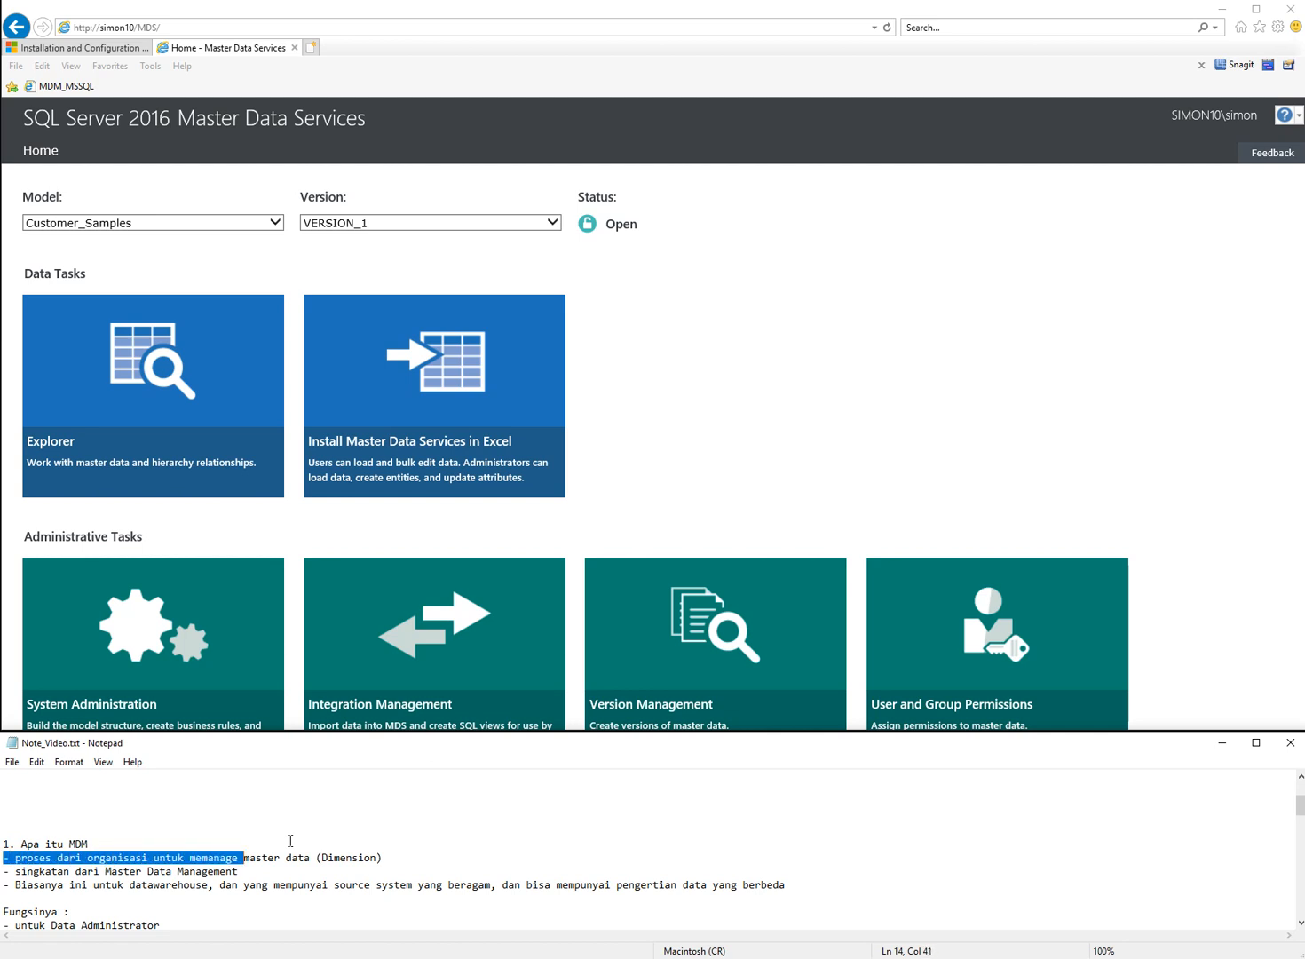
key("shift+Right")
key("shift+Right")
key("shift+Right")
key("shift+Right")
key("shift+Right")
key("shift+Right")
key("shift+Right")
key("shift+Right")
key("shift+Right")
key("shift+Right")
key("shift+Right")
key("shift+Right")
key("shift+Right")
key("shift+Right")
key("shift+Right")
key("shift+Right")
key("shift+Right")
key("shift+Right")
key("shift+Right")
key("shift+Right")
key("shift+Right")
key("shift+Right")
key("shift+Right")
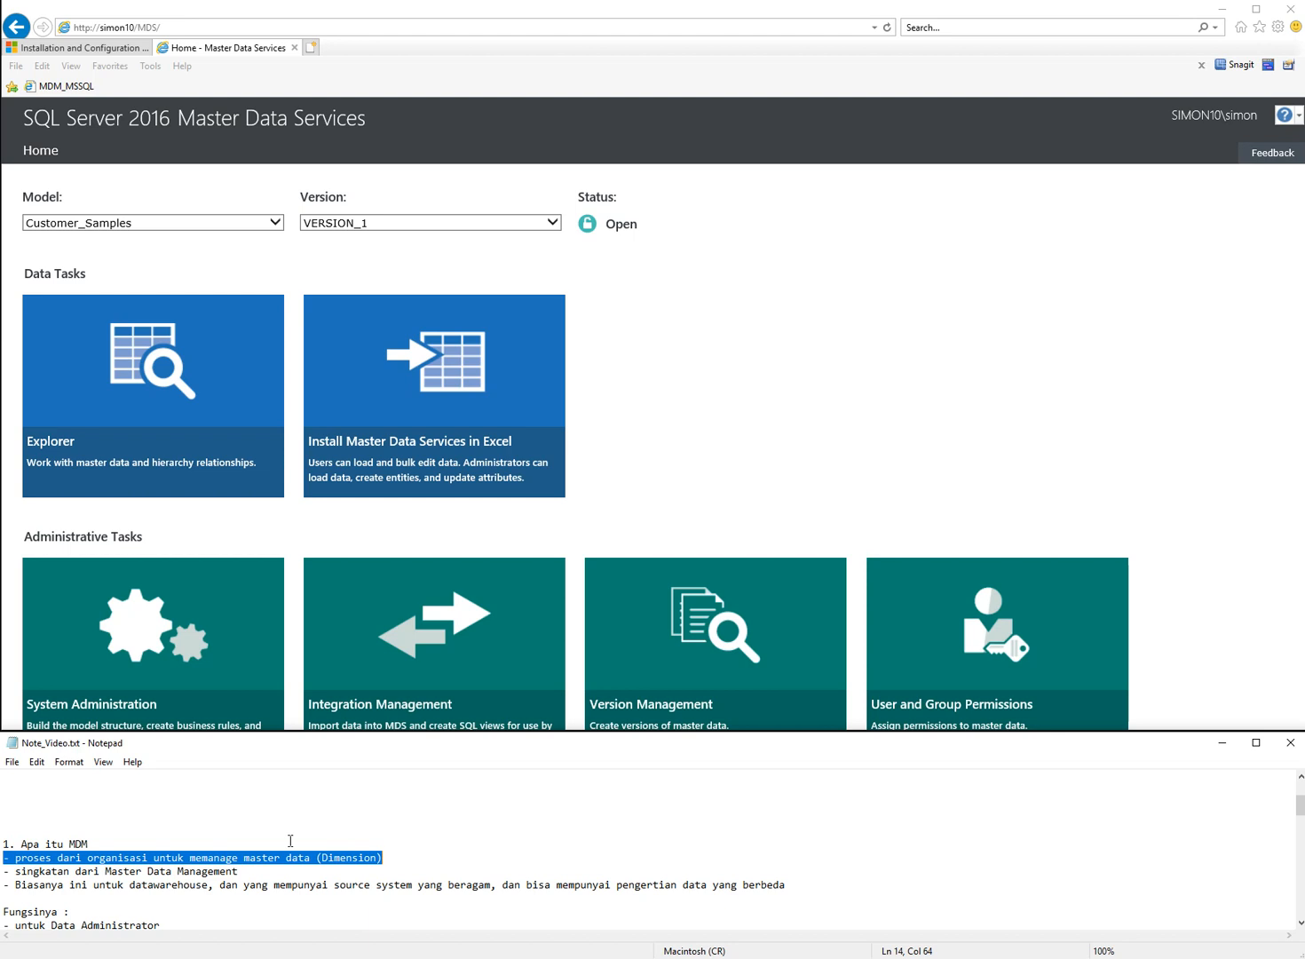
key("Home")
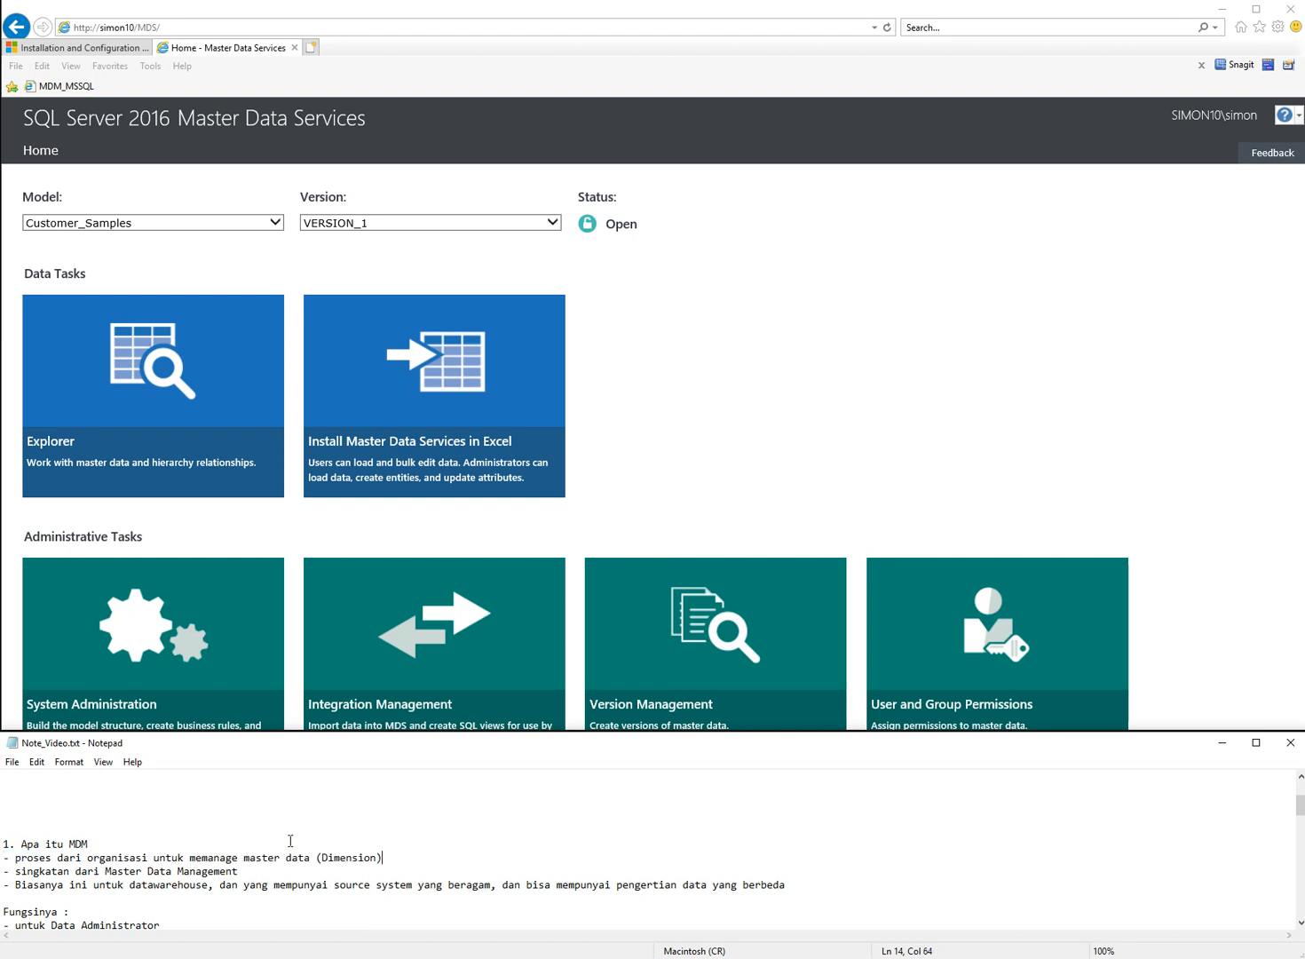
key("shift+End")
key("Home")
key("shift+End")
key("End")
key("shift+Home")
key("End")
key("Home")
Step: Read through the line beginning "Biasanya ini untuk datawarehouse, dan yang mempunyai source system yang beragam", highlighting it progressively to the end
key("Down")
key("Down")
key("shift+Right")
key("shift+Right")
key("shift+Right")
key("shift+Right")
key("shift+Right")
key("shift+Right")
key("shift+Right")
key("shift+Right")
key("shift+Right")
key("shift+Right")
key("shift+Right")
key("shift+Right")
key("shift+Right")
key("shift+Right")
key("shift+Right")
key("shift+Right")
key("shift+Right")
key("shift+Right")
key("shift+Right")
key("shift+Right")
key("shift+Right")
key("shift+Right")
key("shift+Right")
key("shift+Right")
key("shift+Right")
key("shift+Right")
key("shift+Right")
key("shift+Right")
key("shift+Right")
key("shift+Right")
key("shift+Right")
key("shift+Right")
key("shift+Right")
key("shift+Right")
key("shift+Right")
key("shift+Right")
key("shift+Right")
key("shift+Right")
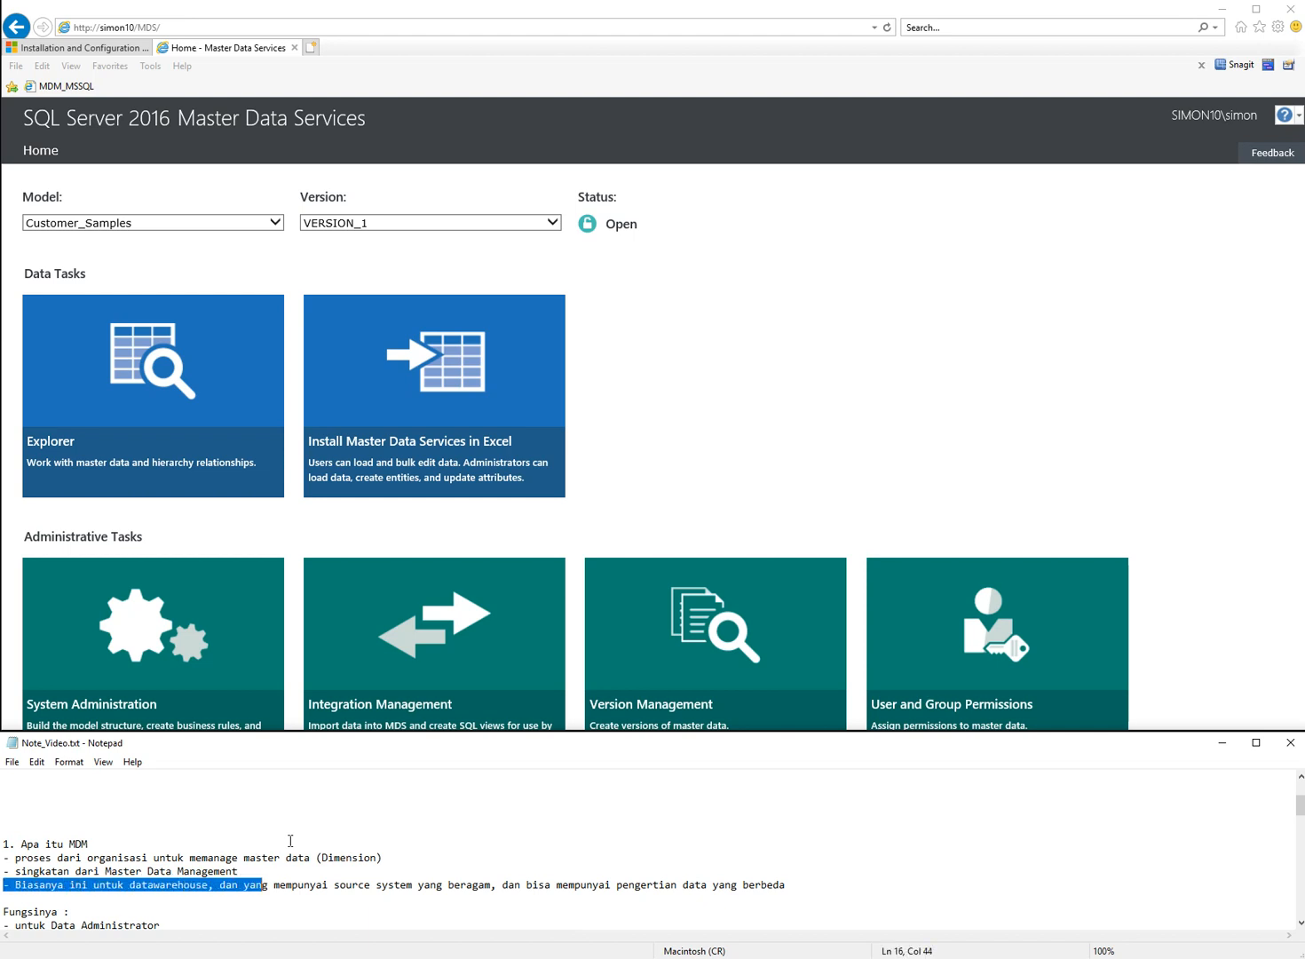
key("shift+Right")
key("shift+Right")
key("shift+Right")
key("shift+Right")
key("shift+Right")
key("shift+Right")
key("shift+Right")
key("shift+Right")
key("shift+Right")
key("shift+Right")
key("shift+Right")
key("shift+Right")
key("shift+Right")
key("shift+Right")
key("shift+Right")
key("shift+Right")
key("shift+Right")
key("shift+Right")
key("shift+Right")
key("shift+Right")
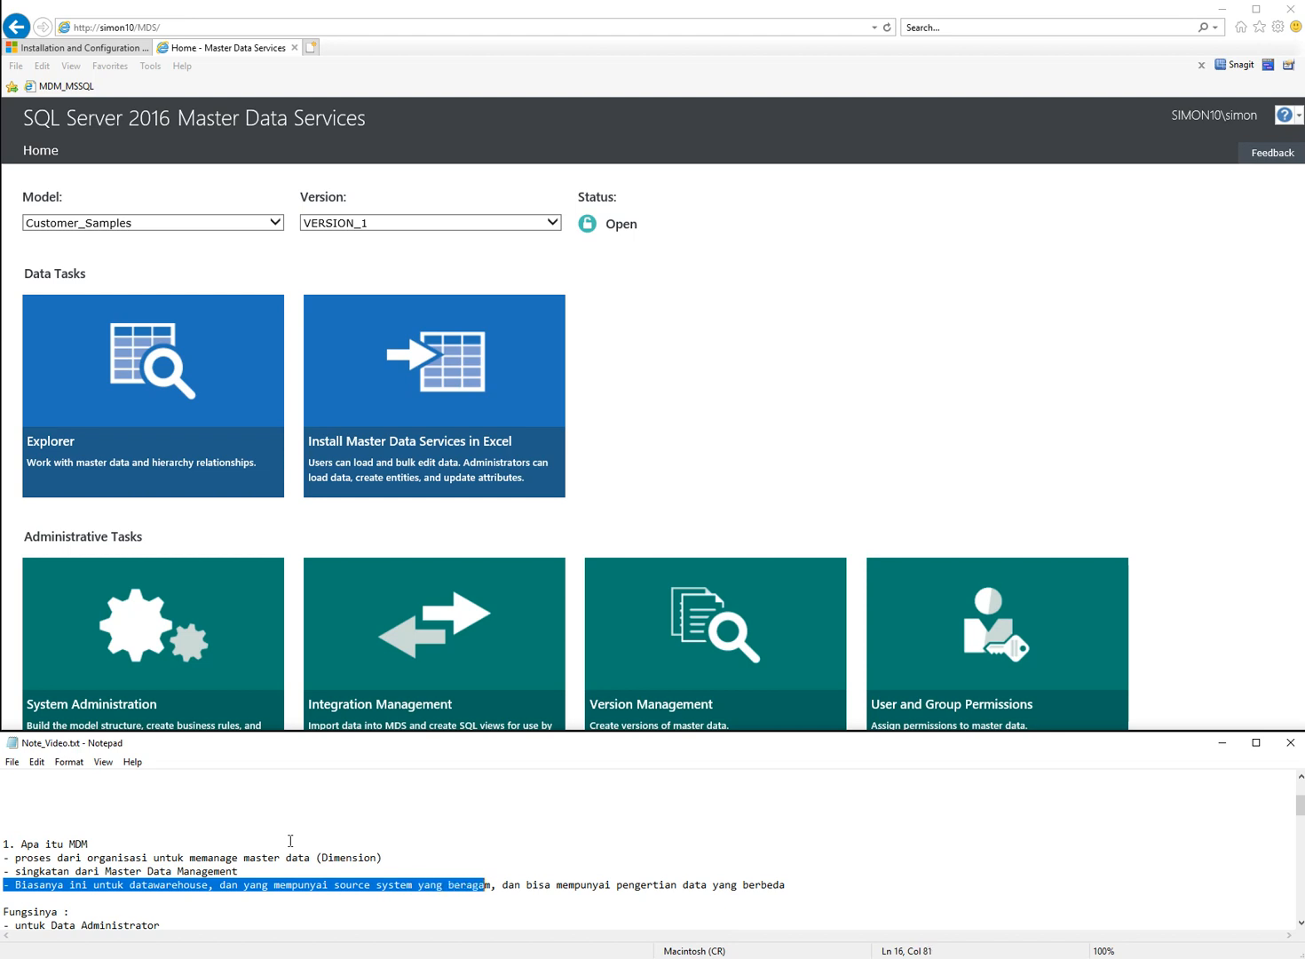
key("shift+Right")
key("shift+Right")
key("shift+Right")
key("shift+Right")
key("shift+Right")
key("shift+Right")
key("shift+Right")
key("shift+Right")
key("shift+Right")
key("shift+Right")
key("shift+Right")
key("shift+Right")
key("shift+Right")
key("shift+Right")
key("shift+Right")
key("shift+Right")
key("shift+Right")
key("shift+Right")
key("shift+Right")
key("shift+Right")
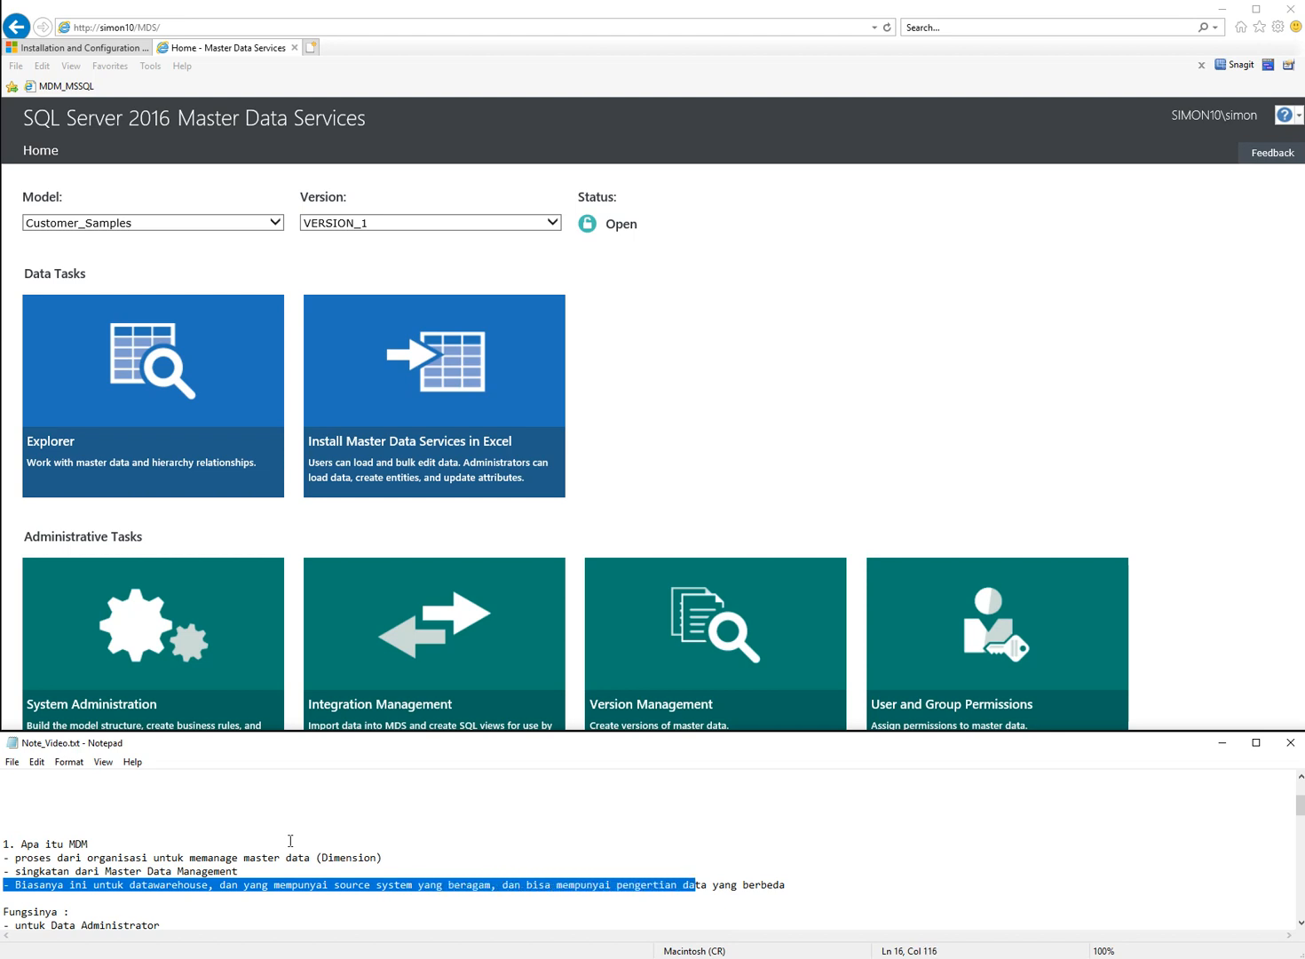
key("shift+Right")
key("shift+Right")
key("shift+Right")
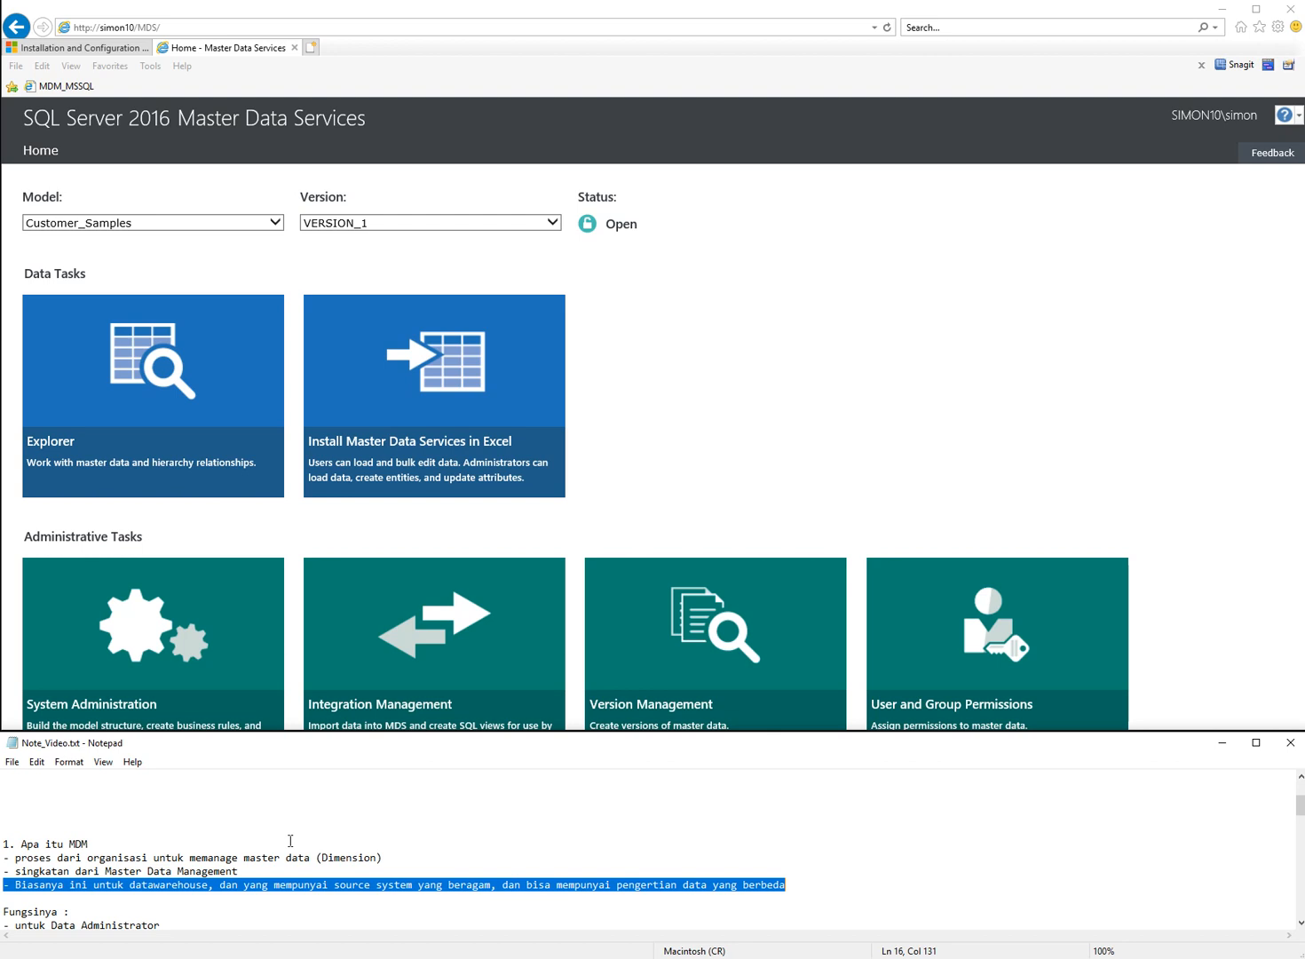
Step: Go to the "Fungsinya :" section below the MDM definition and highlight its heading
key("Home")
key("Up")
key("Up")
key("Up")
key("Down")
key("Down")
key("Down")
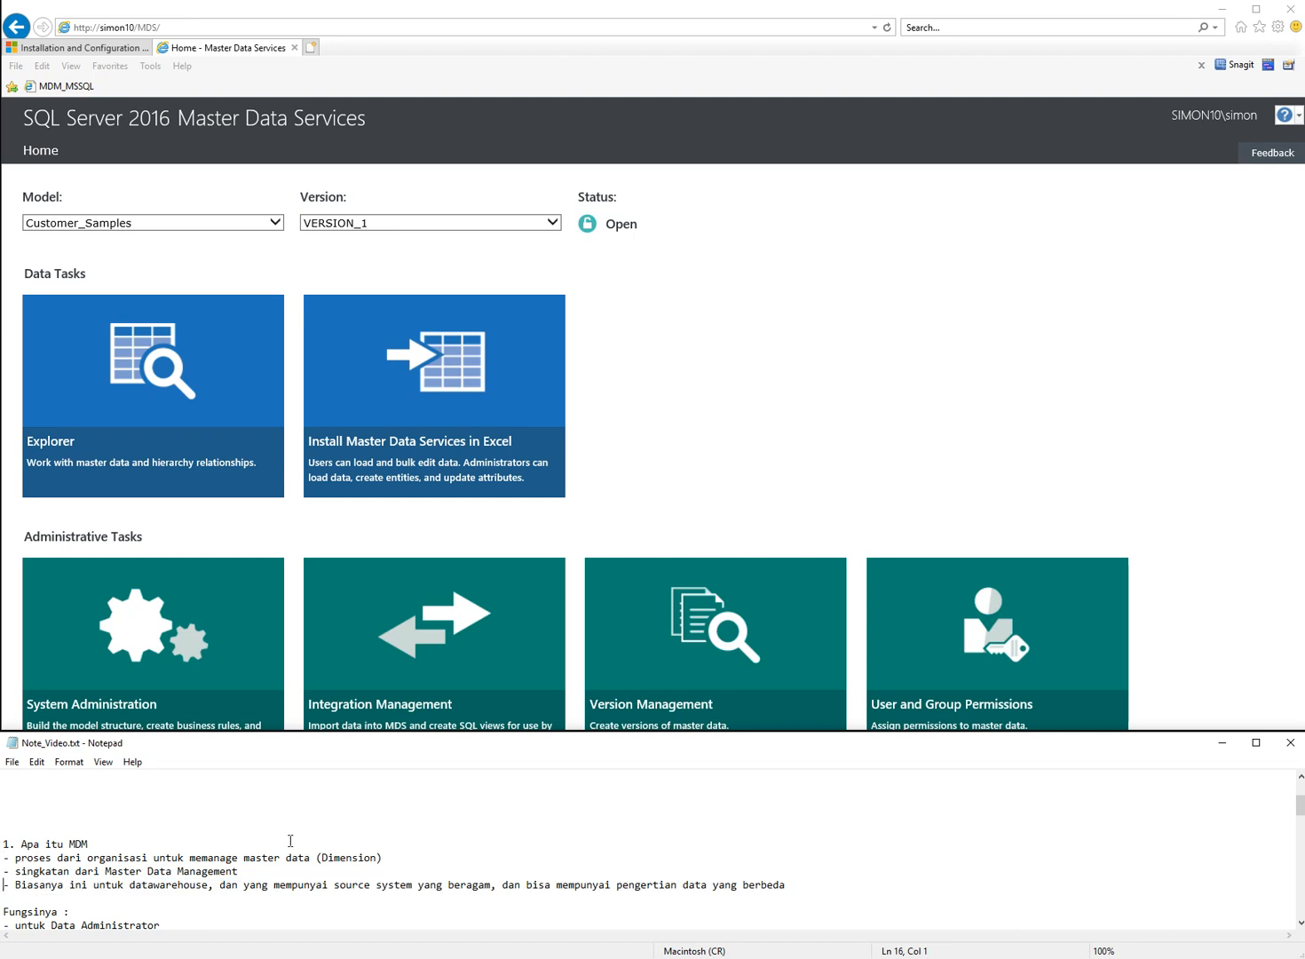
key("Down")
key("Down")
key("Down")
key("Down")
key("Down")
key("Down")
key("Down")
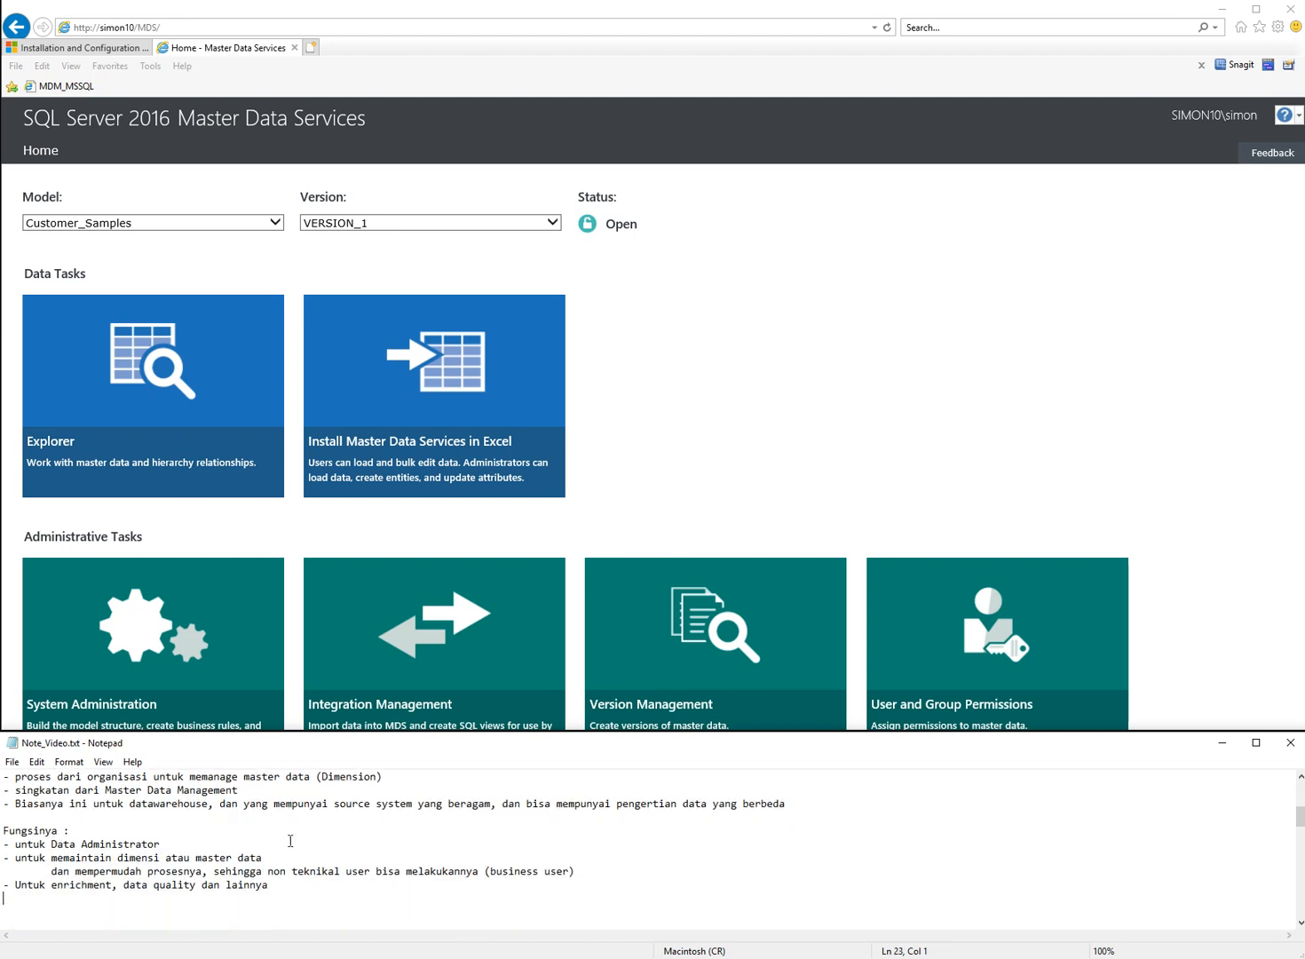
key("Up")
key("Up")
key("Up")
key("Up")
key("Up")
key("shift+End")
Step: Highlight the first function in the list, "untuk Data Administrator"
key("Down")
key("Home")
key("shift+End")
key("shift+Home")
key("shift+End")
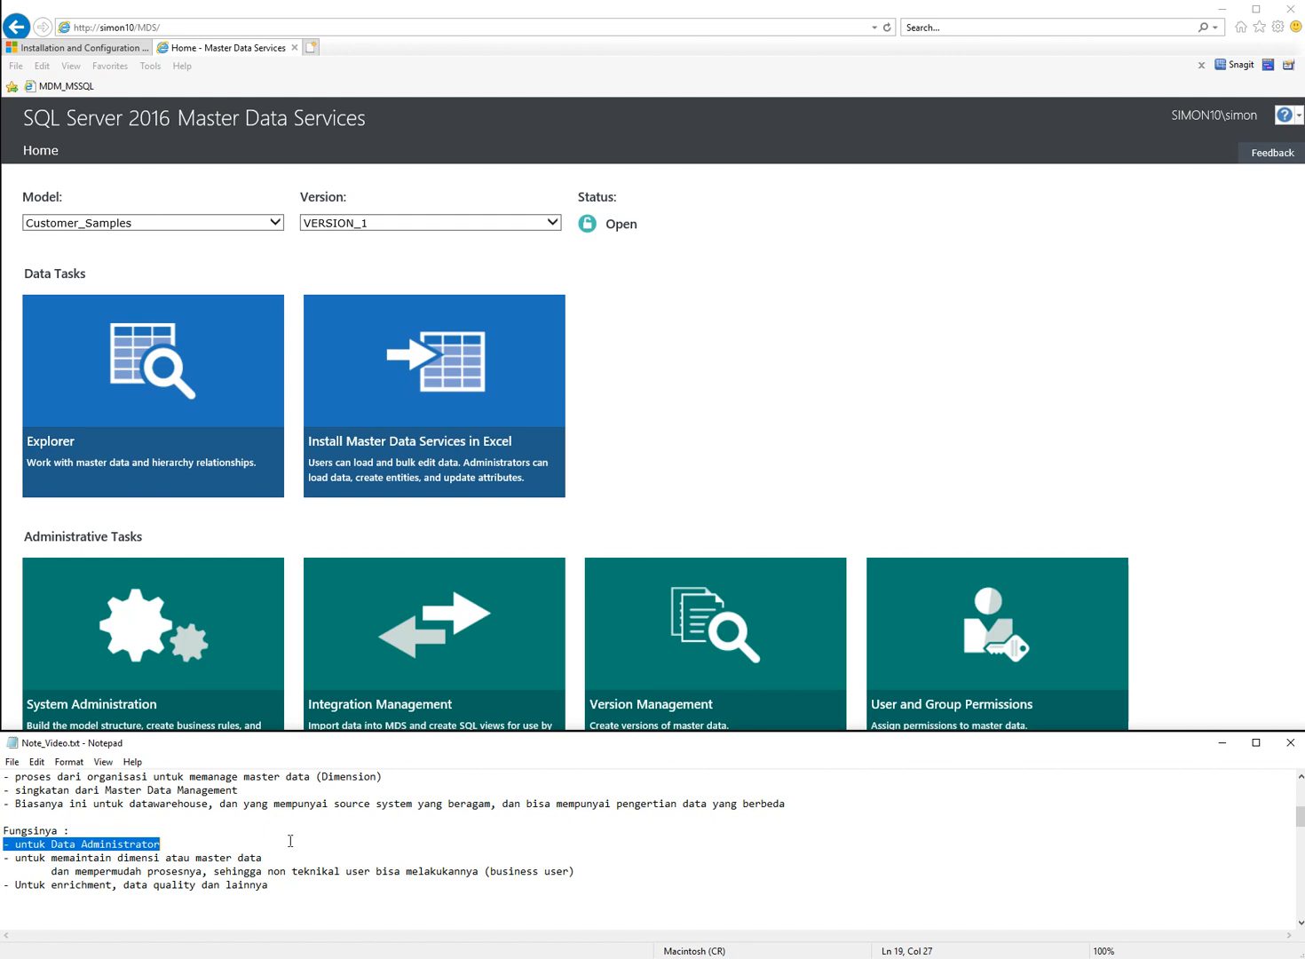
Step: Highlight the second function, "untuk memaintain dimensi atau master data", reselecting the line several times for emphasis
key("Down")
key("Home")
key("shift+End")
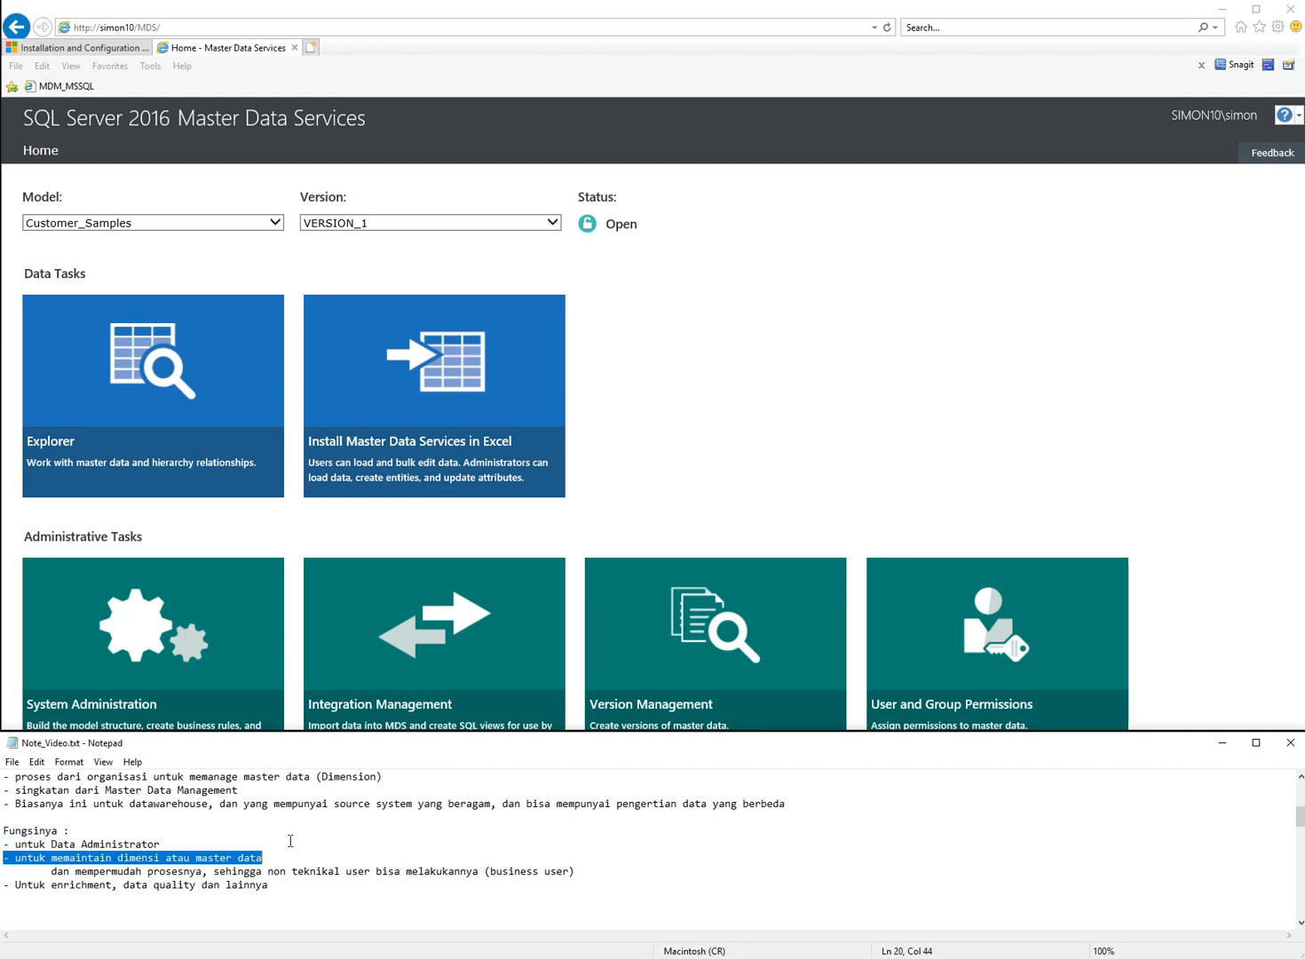
key("Home")
key("shift+End")
key("Home")
key("shift+End")
key("Home")
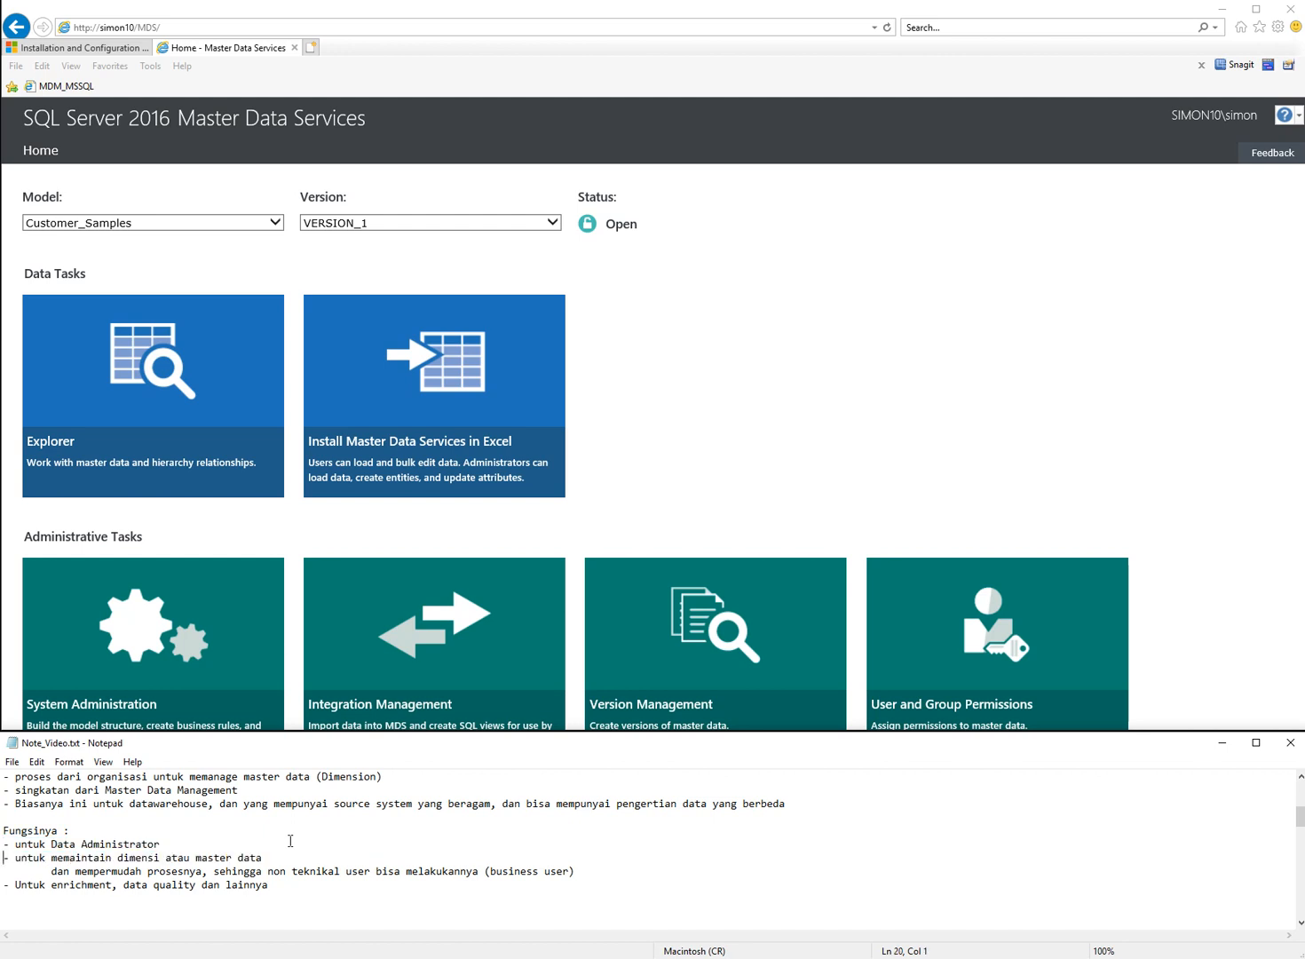
key("shift+End")
key("Home")
key("shift+End")
Step: Highlight the continuation line "dan mempermudah prosesnya, sehingga non teknikal user bisa melakukannya (business user)"
key("Down")
key("Home")
key("shift+End")
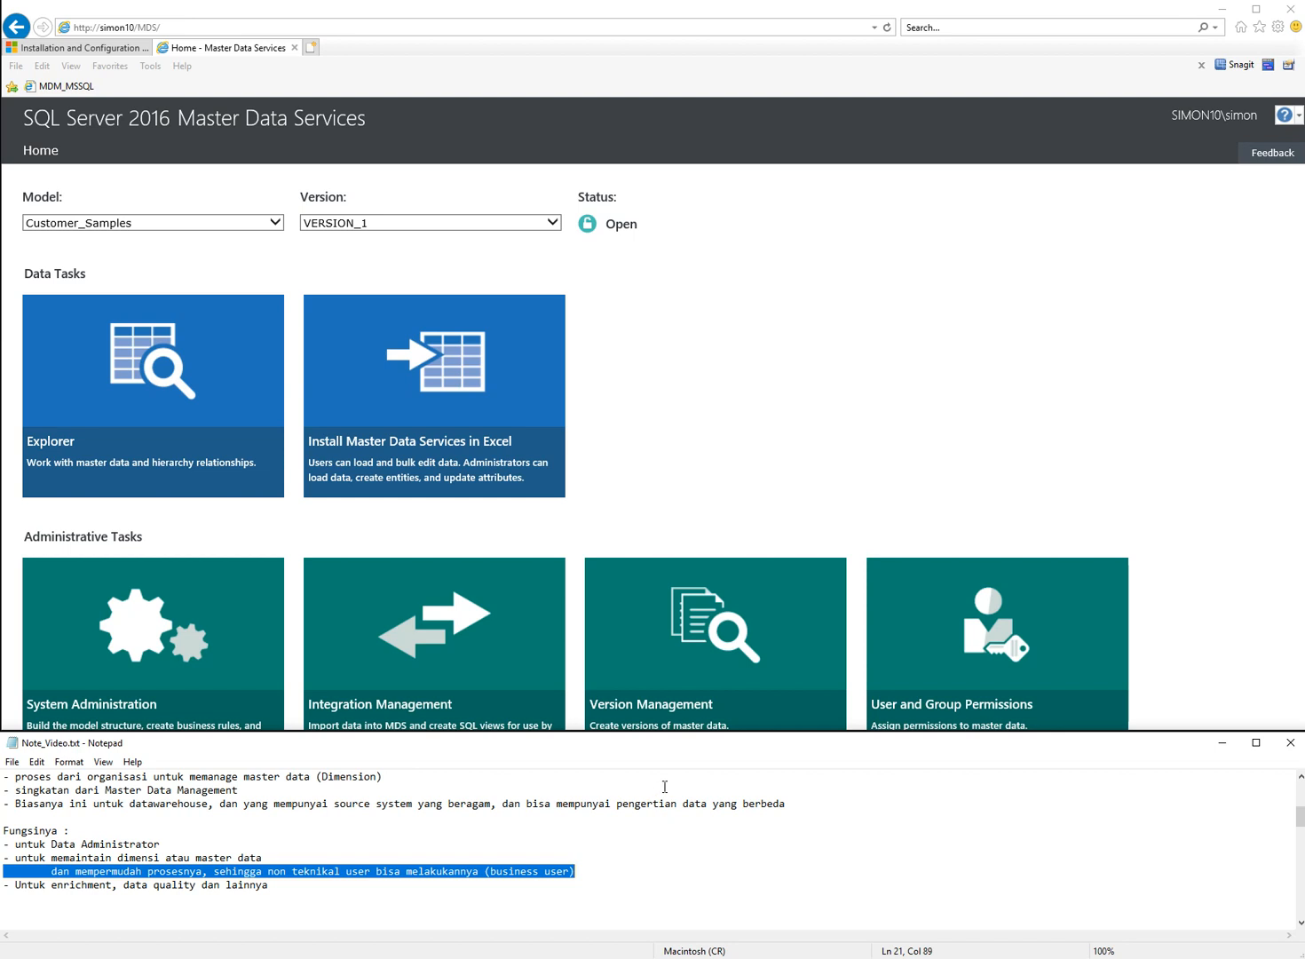
Step: Highlight the last function in the list, "Untuk enrichment, data quality dan lainnya"
key("ctrl+End")
key("Home")
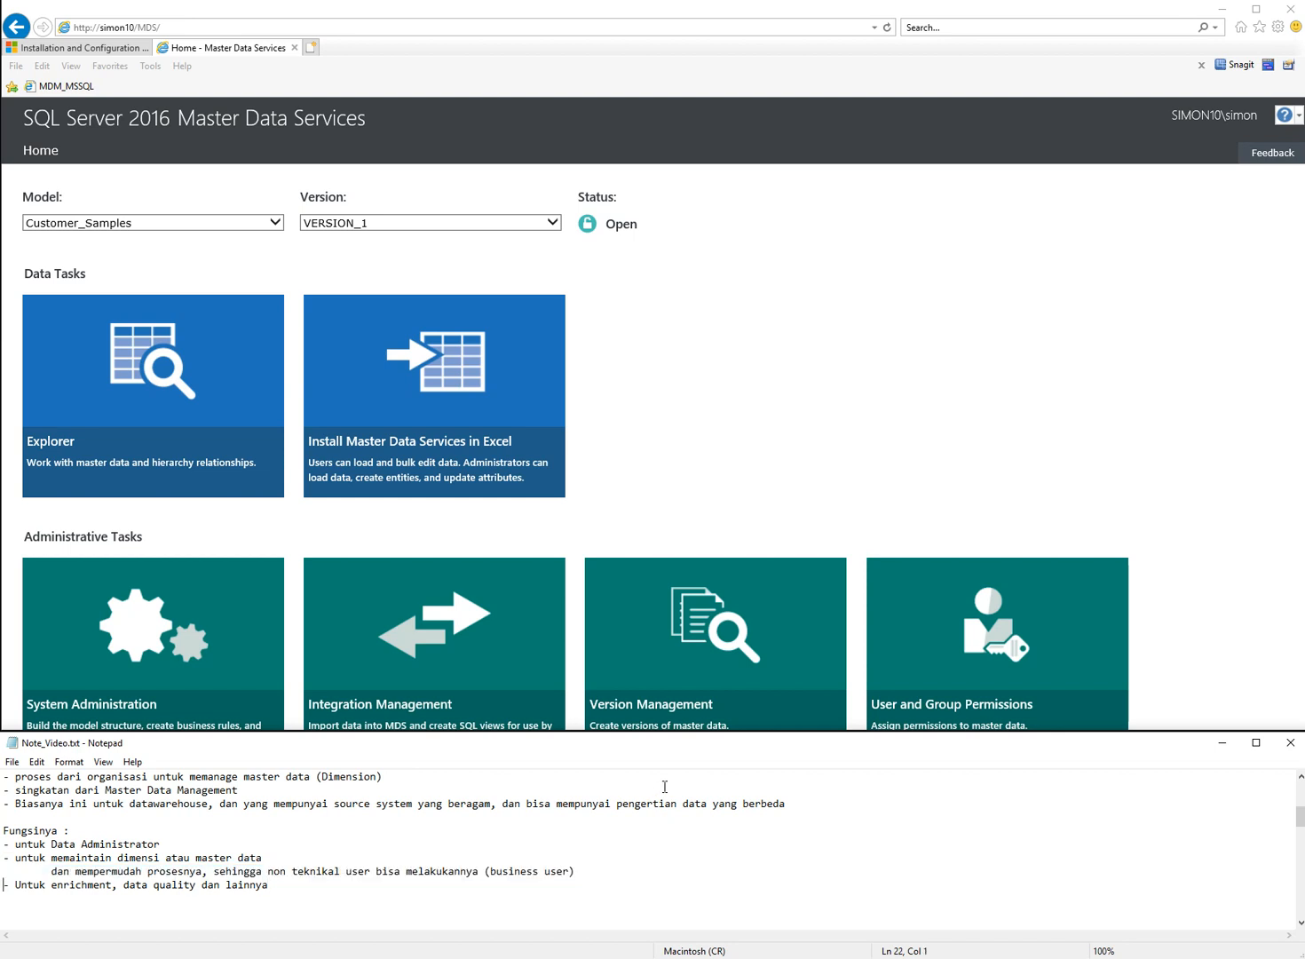
key("shift+End")
key("Left")
key("shift+End")
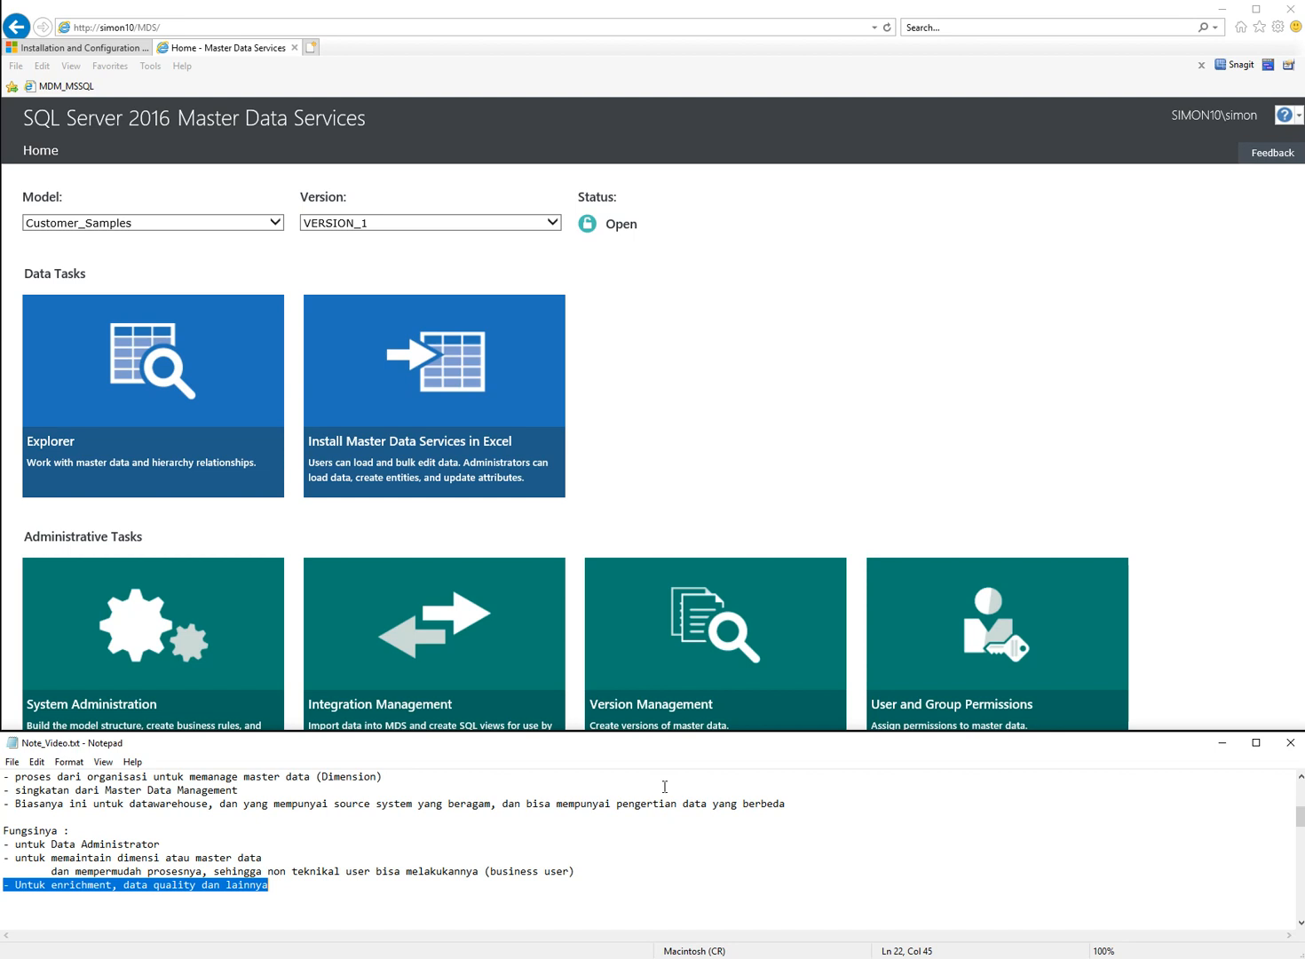
key("End")
key("Left")
key("Left")
key("Left")
key("Left")
key("Left")
key("Left")
key("Left")
key("Left")
key("Left")
key("Left")
key("Left")
key("Left")
key("Left")
key("Left")
key("Left")
key("Left")
key("Left")
key("Left")
key("Left")
key("Left")
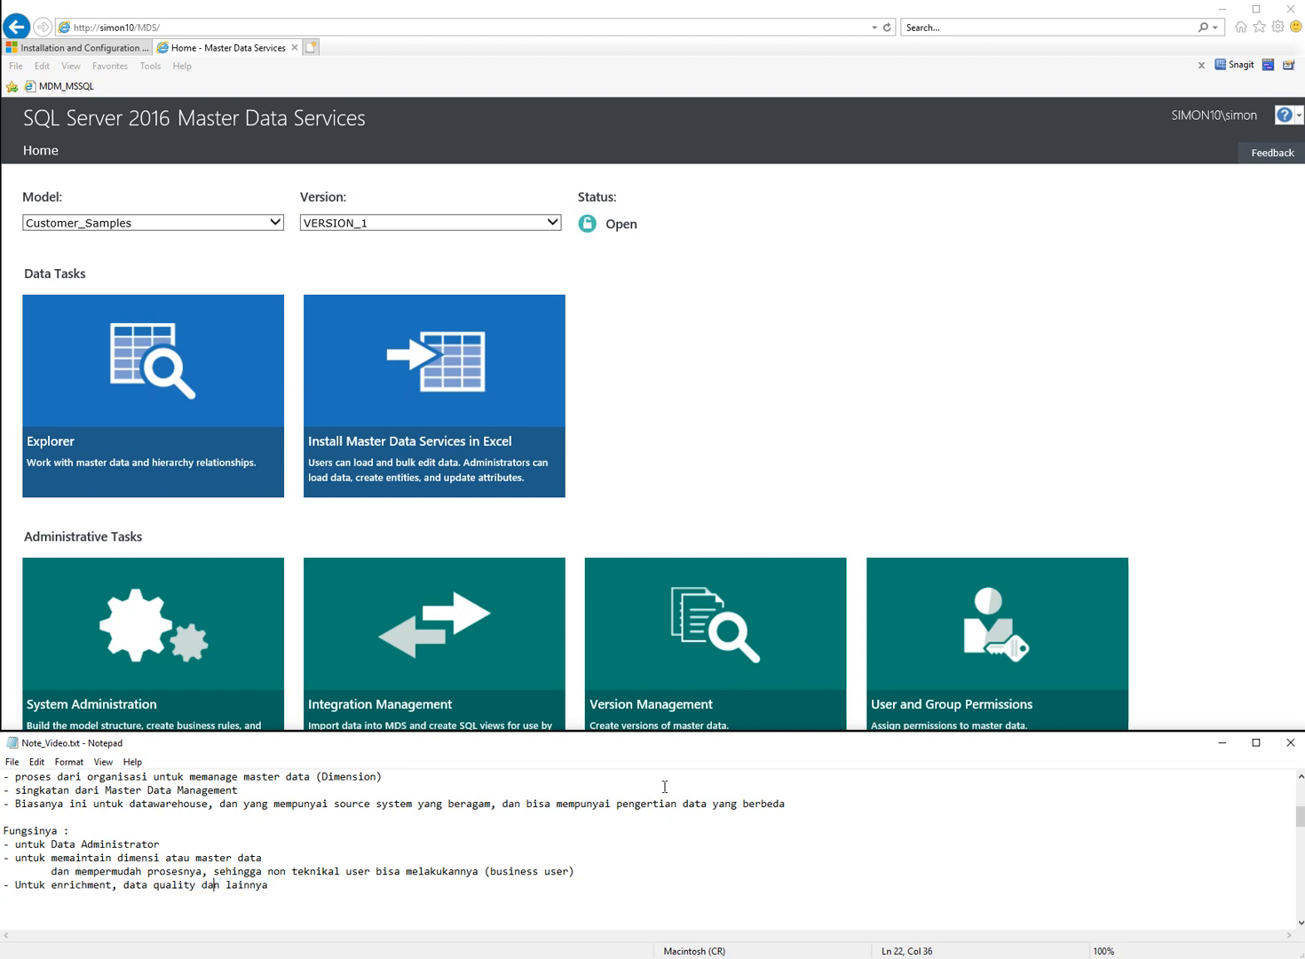
Step: Reselect the whole line "- Untuk enrichment, data quality dan lainnya" in the notes
key("shift+Right")
key("shift+Right")
key("shift+Right")
key("shift+Right")
key("shift+Right")
key("shift+Right")
key("shift+Right")
key("shift+Right")
key("shift+Right")
key("shift+Right")
key("shift+Right")
key("shift+Right")
key("Home")
key("shift+End")
key("Home")
key("shift+End")
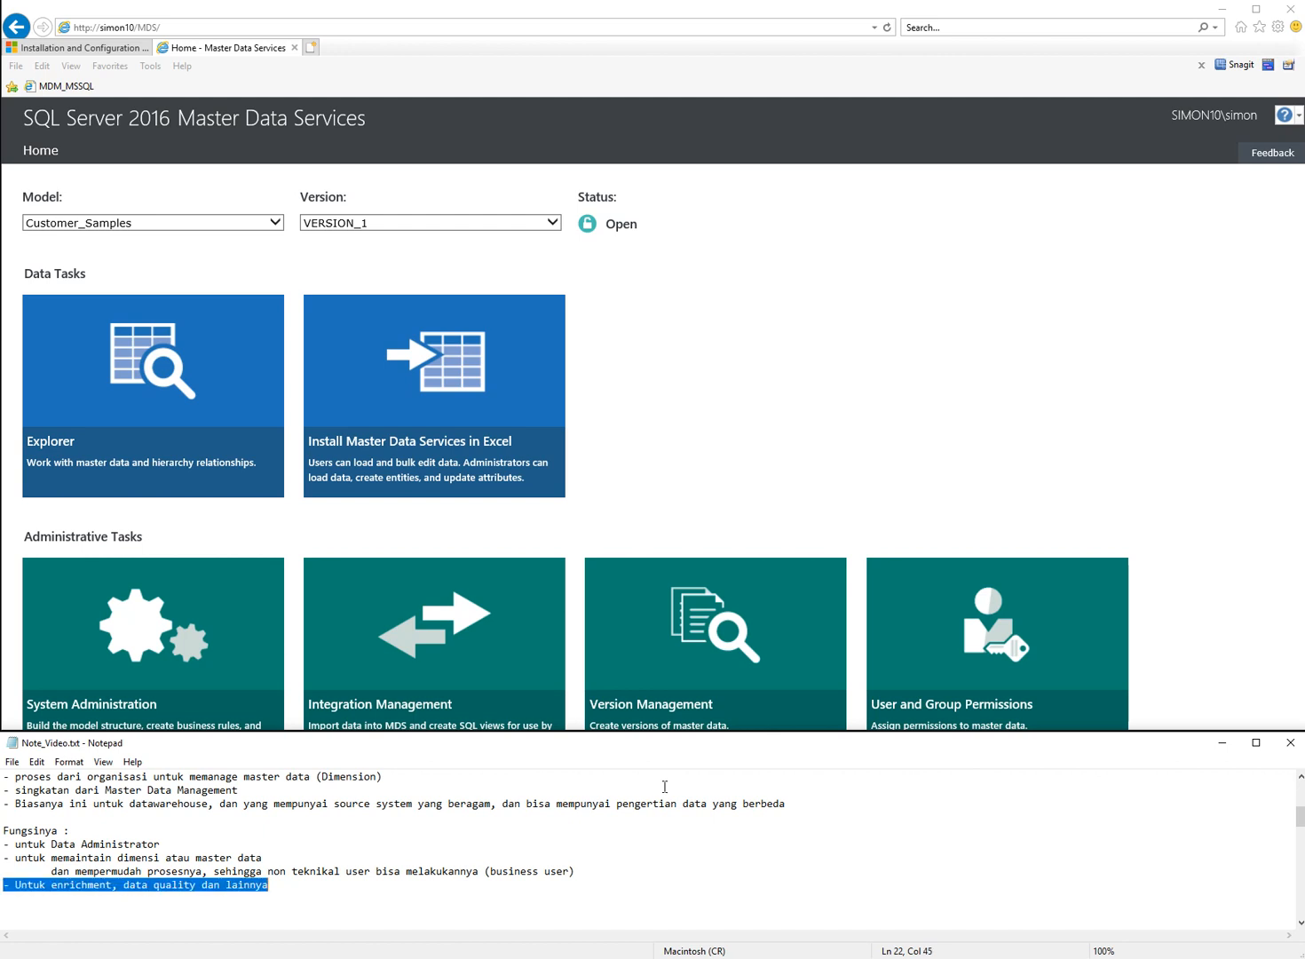
Step: Highlight the section heading "2. Demo singkat MDM dari Microsoft SQL Server 2016" in the notes
key("Home")
key("Down")
key("Down")
key("Down")
key("Down")
key("Down")
key("Down")
key("Down")
key("Down")
key("Down")
key("Down")
key("Down")
key("Down")
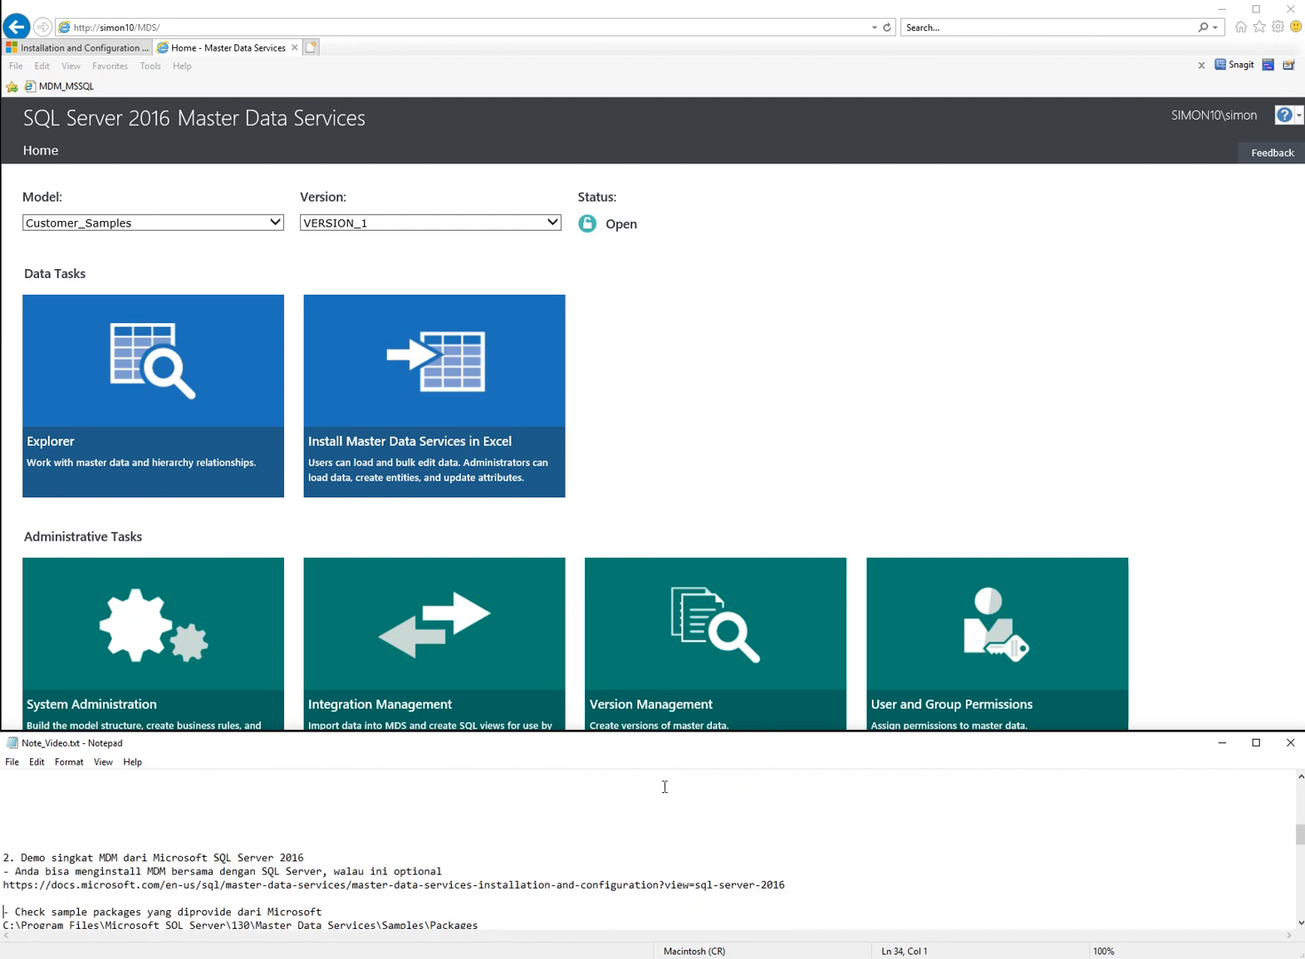
key("Up")
key("Up")
key("Up")
key("Up")
key("shift+End")
key("Home")
key("shift+End")
key("Home")
key("shift+End")
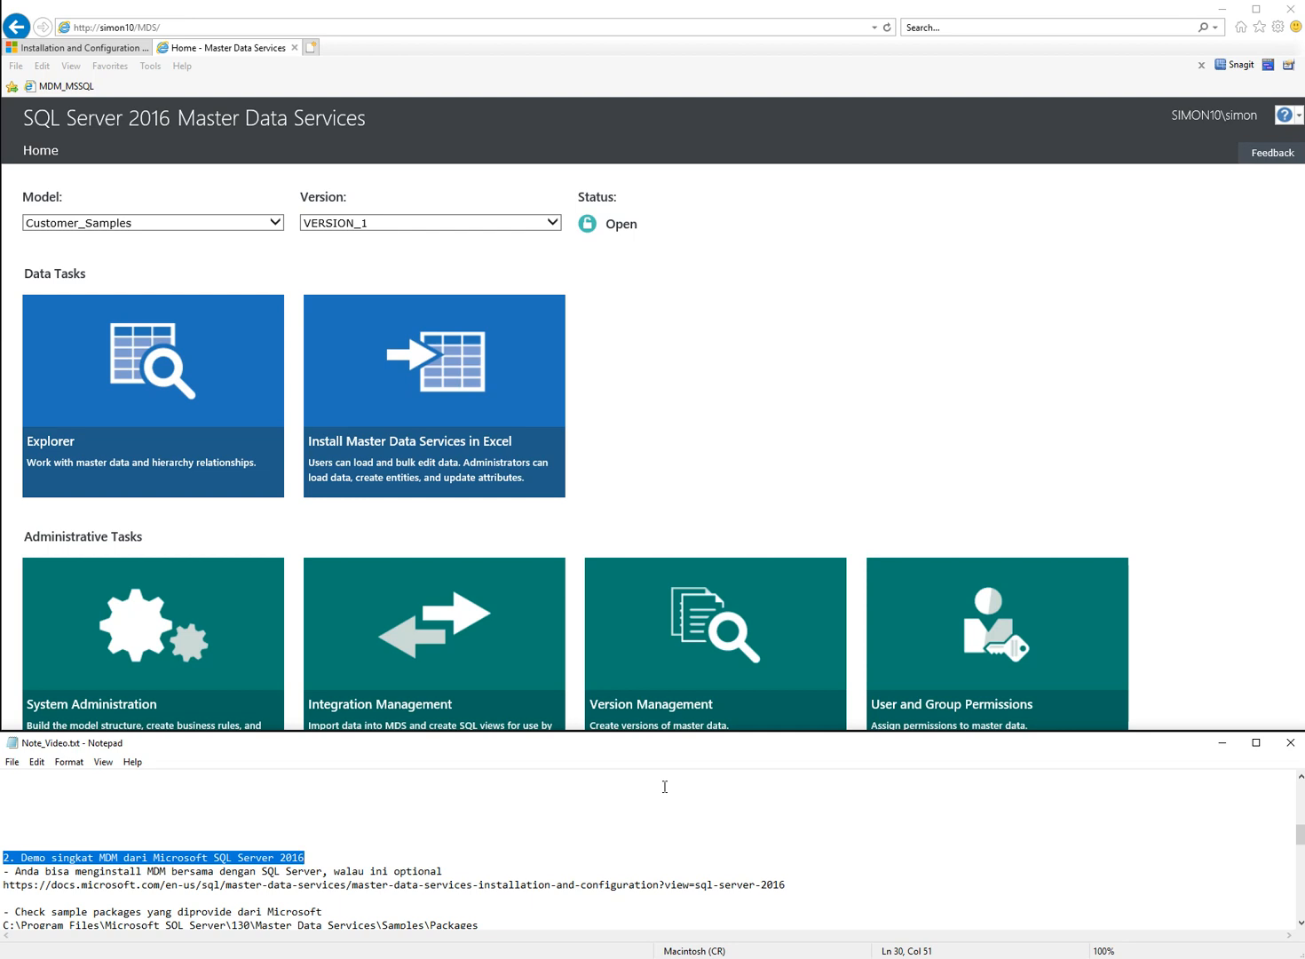
Step: Highlight the docs.microsoft.com link to the Master Data Services installation and configuration page, below the optional-install note
key("Down")
key("Down")
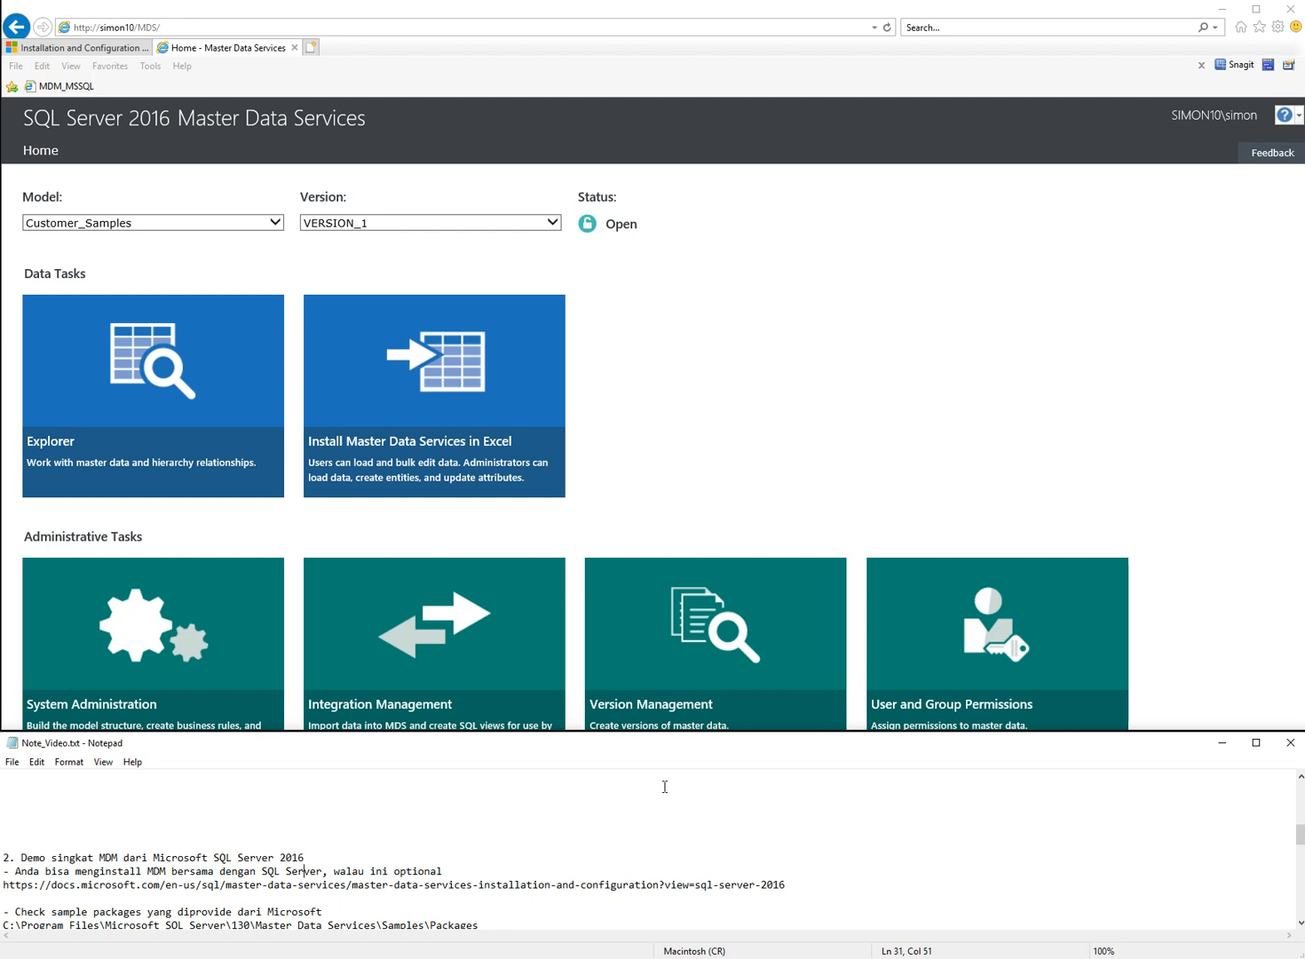
key("Home")
key("shift+End")
key("Home")
key("shift+End")
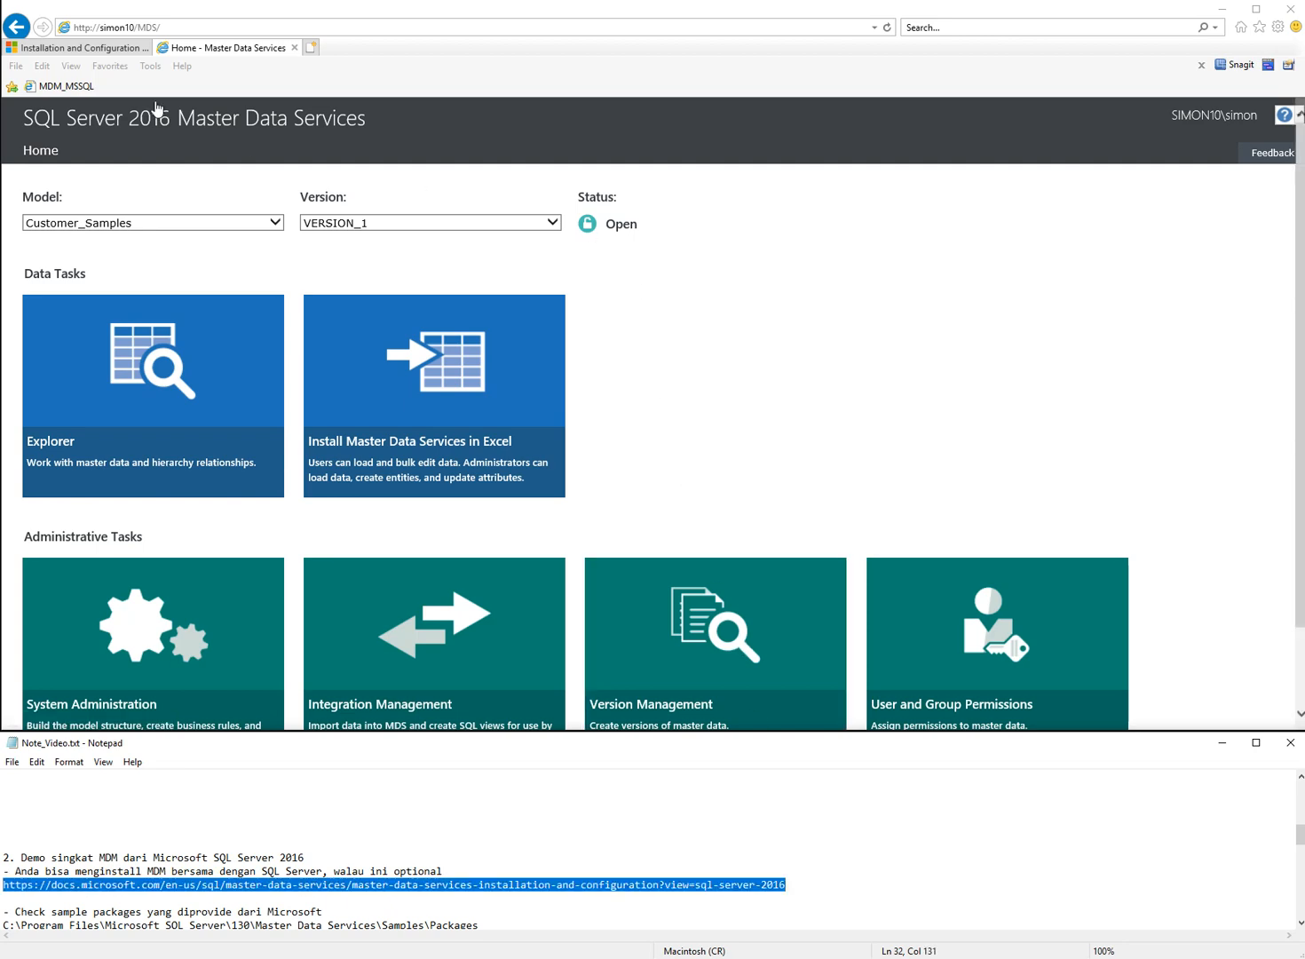
Step: Switch to the Master Data Services Installation and Configuration article and examine the SQL Server versions offered for the documentation
left_click(115, 50)
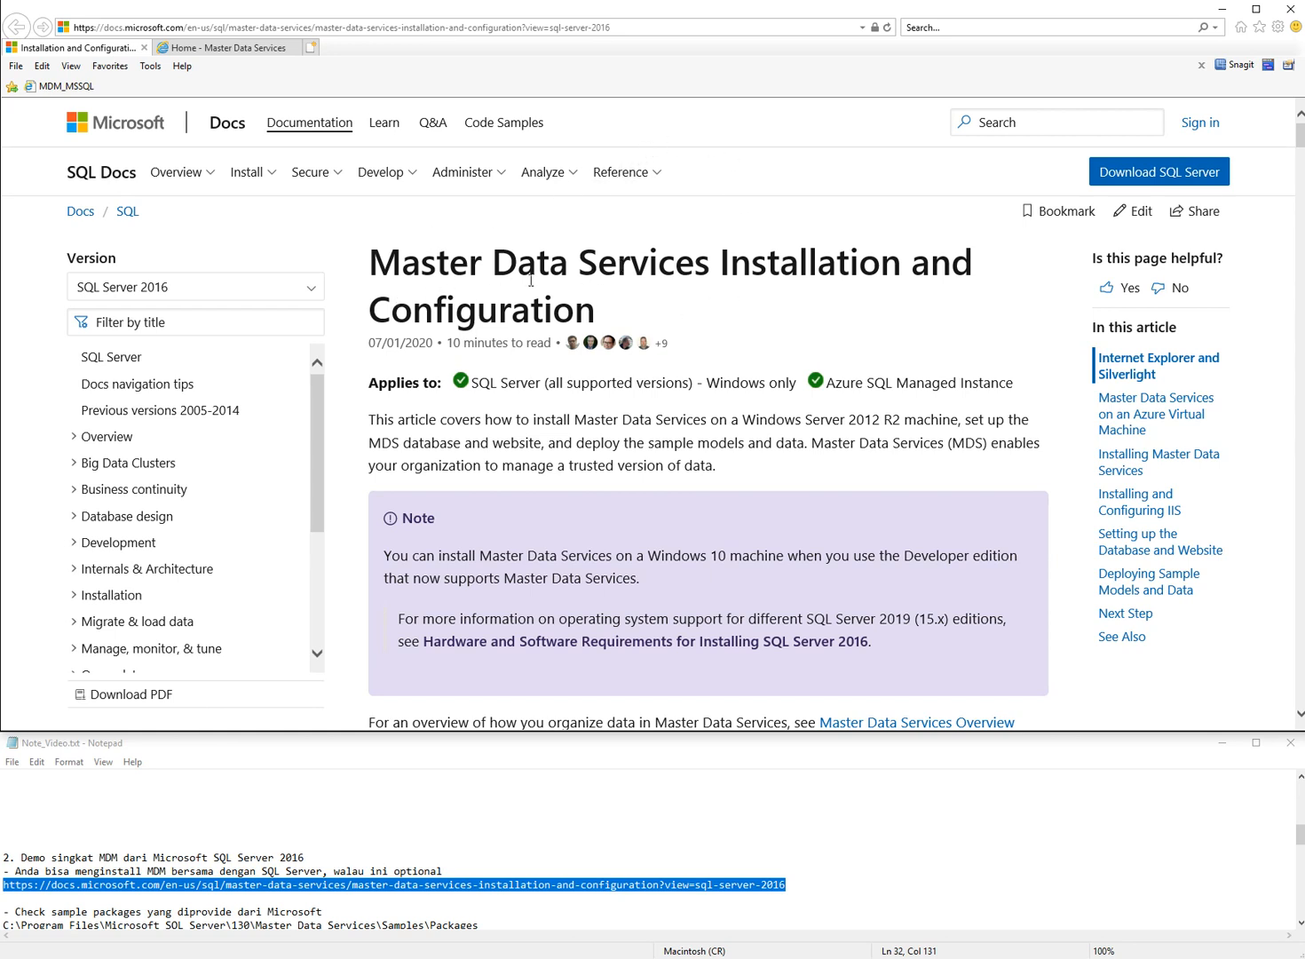
left_click(289, 288)
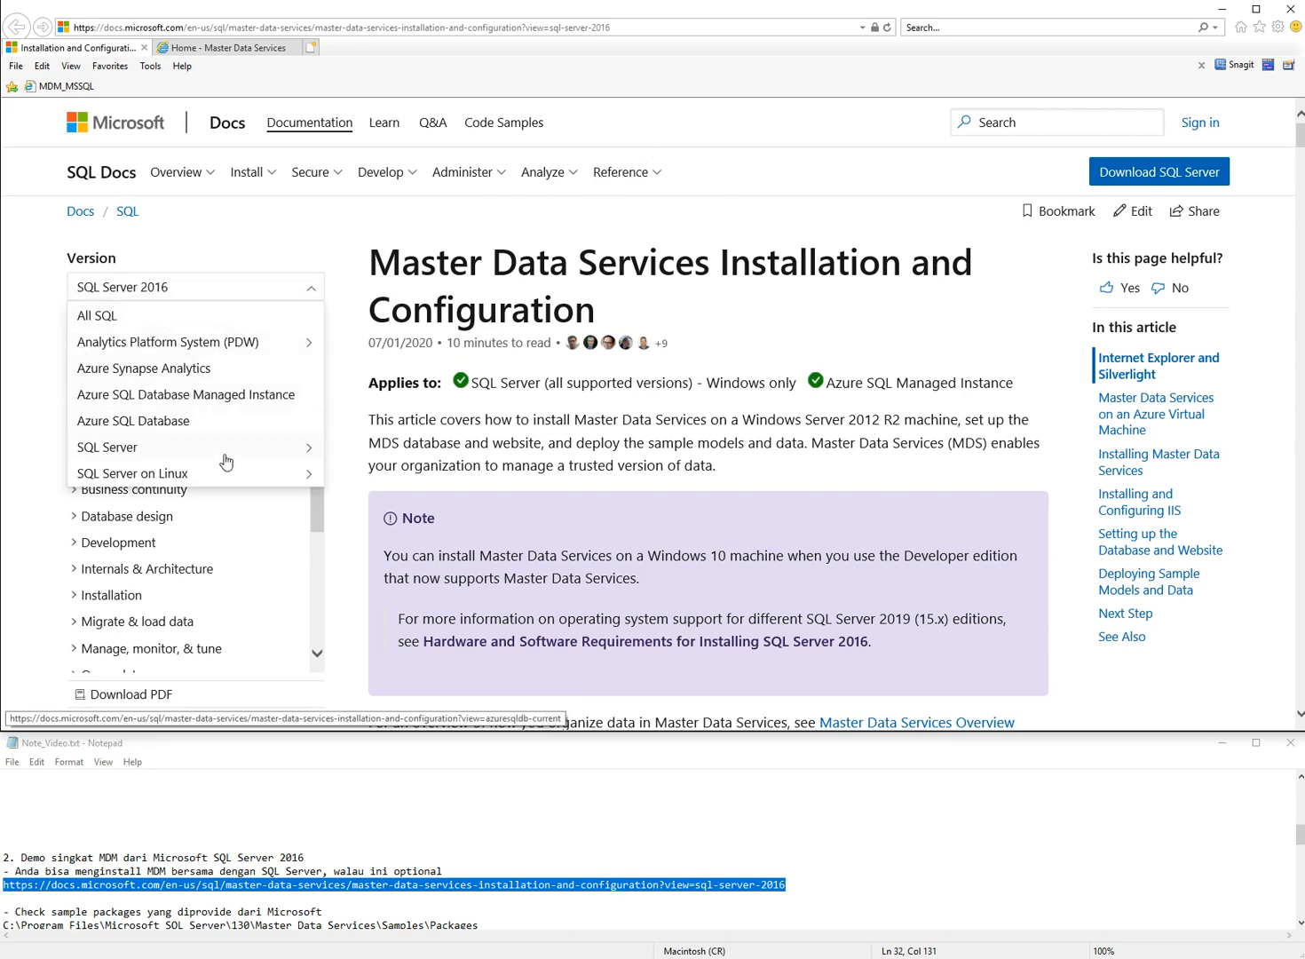
mouse_move(234, 453)
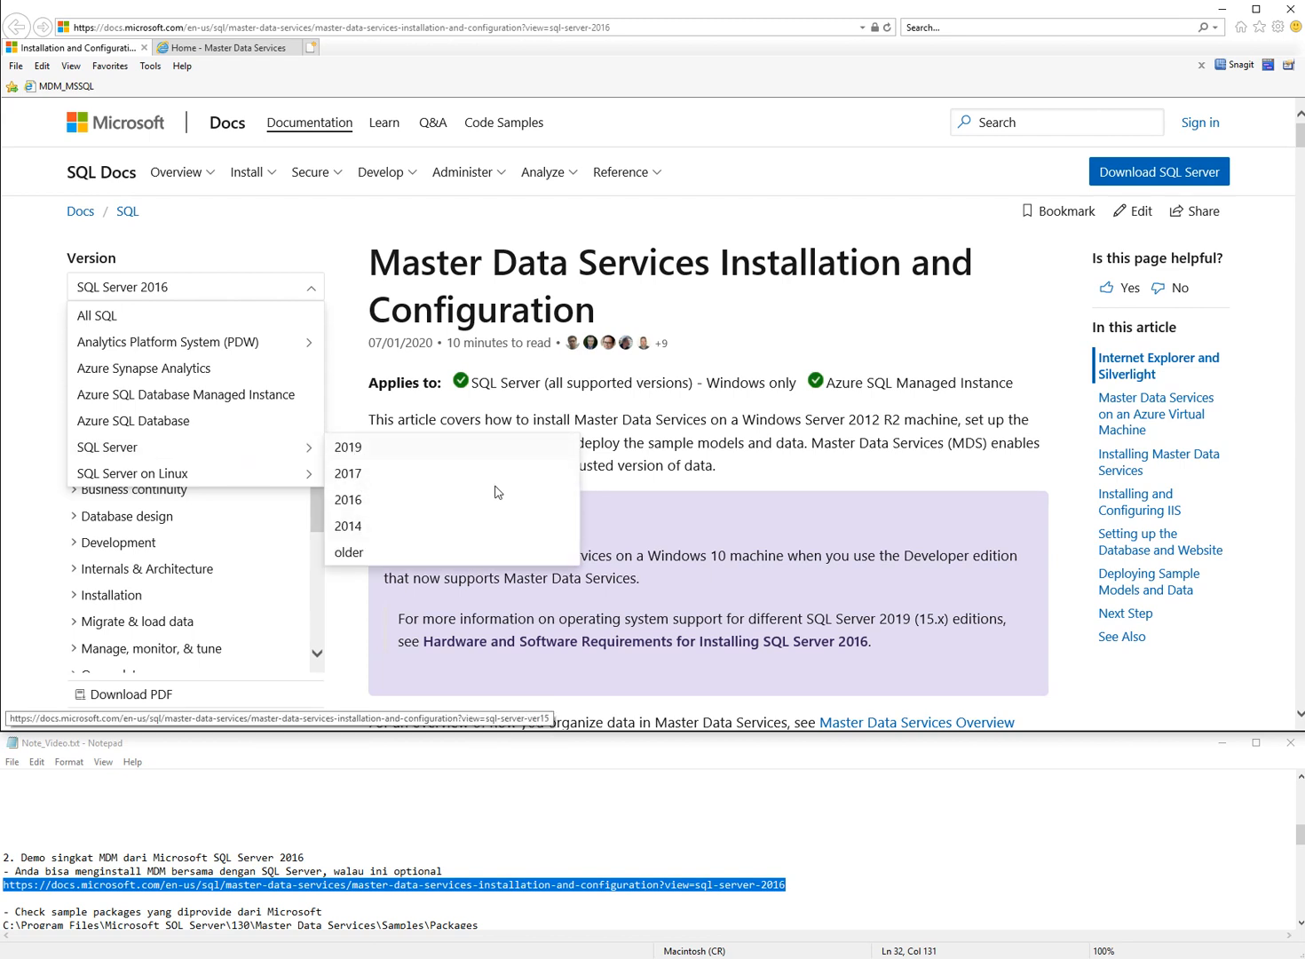
left_click(805, 474)
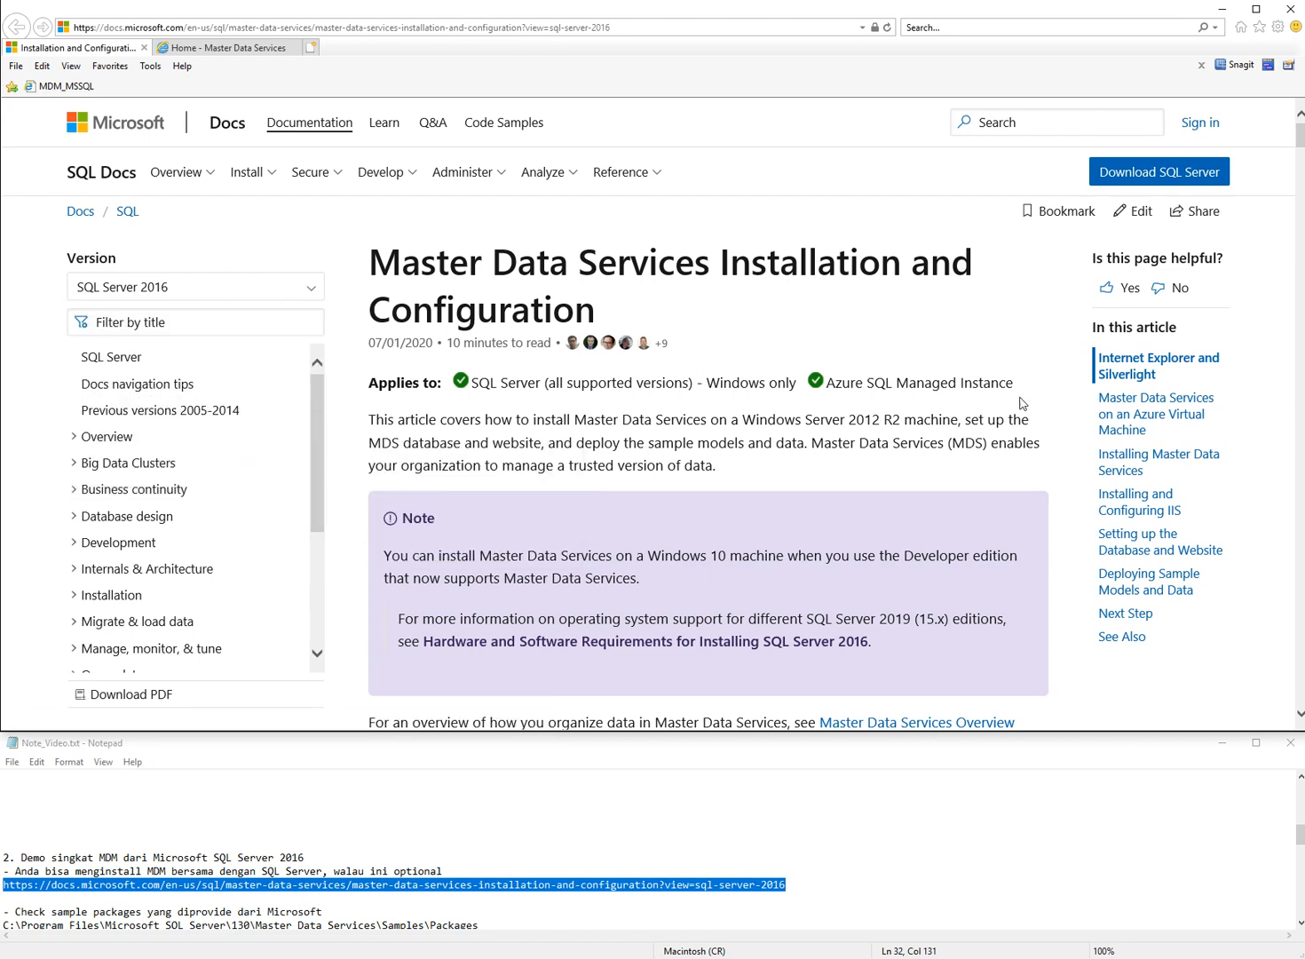
Step: Look through the article's installation instructions down to the Feature Selection page, and return to its beginning
scroll(1024, 404, "down", 10)
scroll(960, 451, "down", 7)
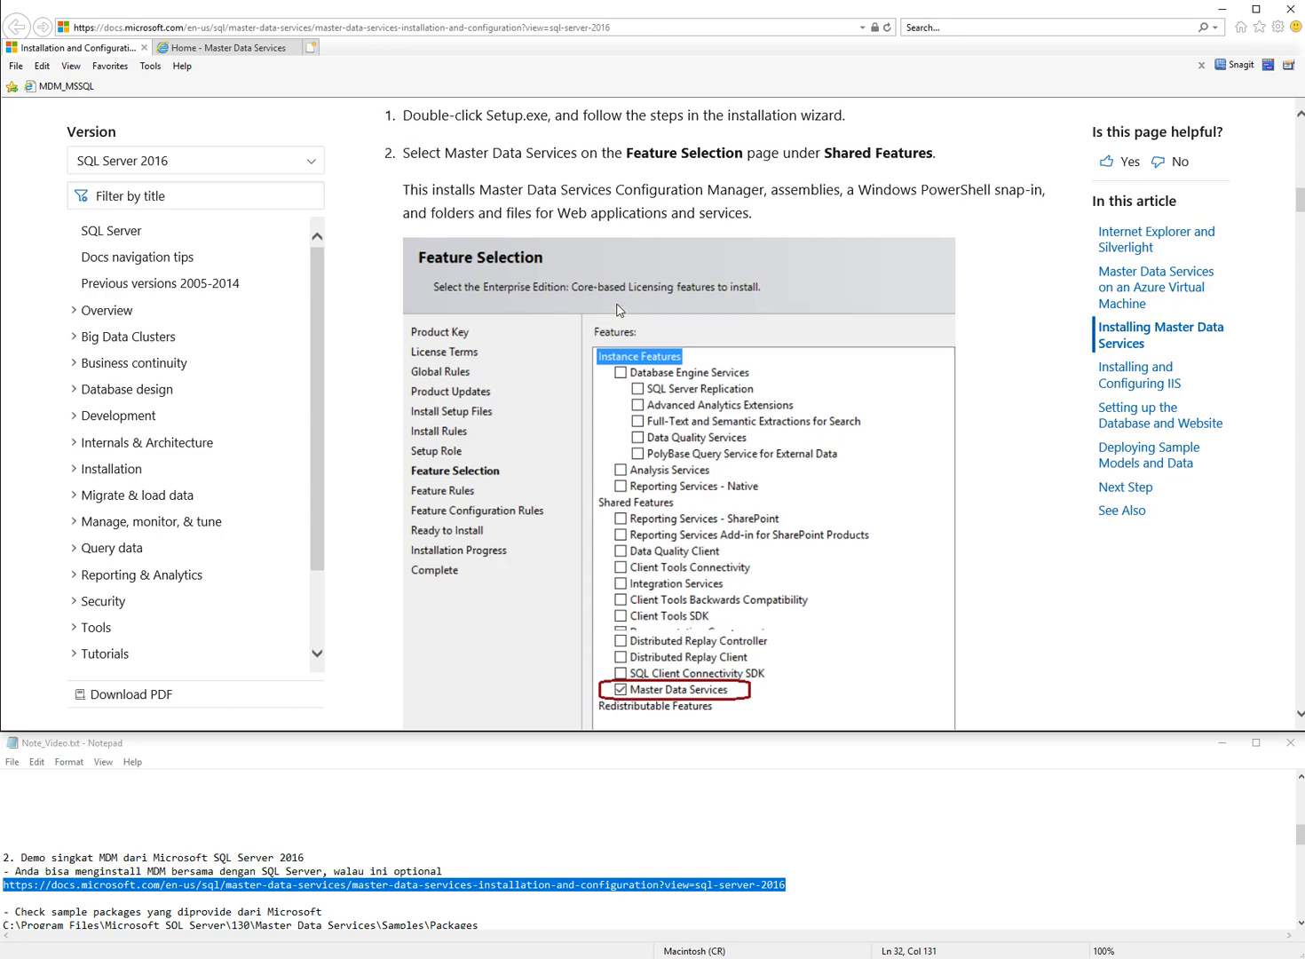
scroll(621, 311, "up", 10)
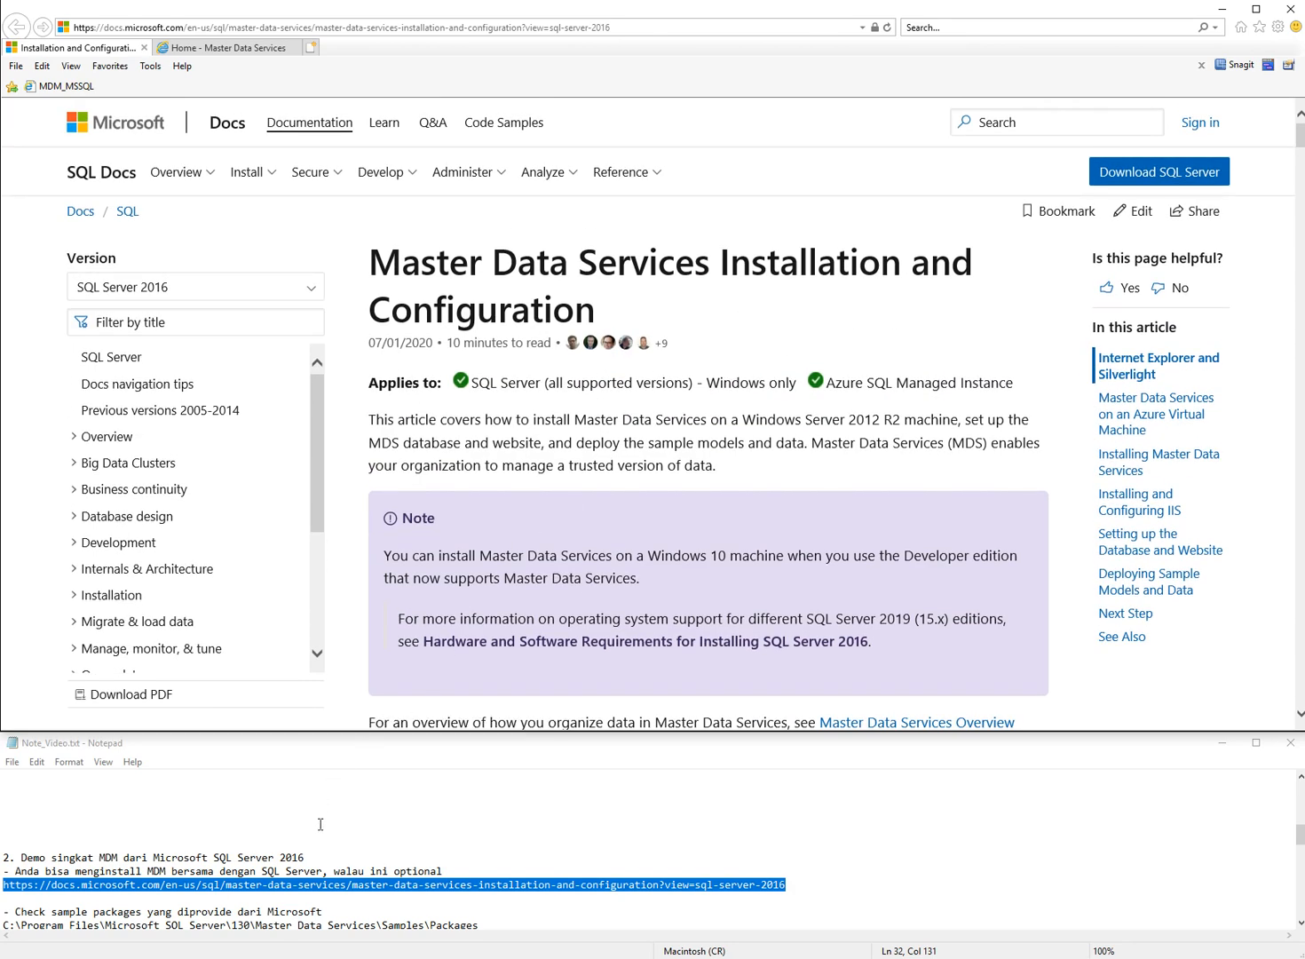
Step: Highlight the sample packages path "C:\Program Files\Microsoft SQL Server\130\Master Data Services\Samples\Packages" in the notes
left_click(259, 912)
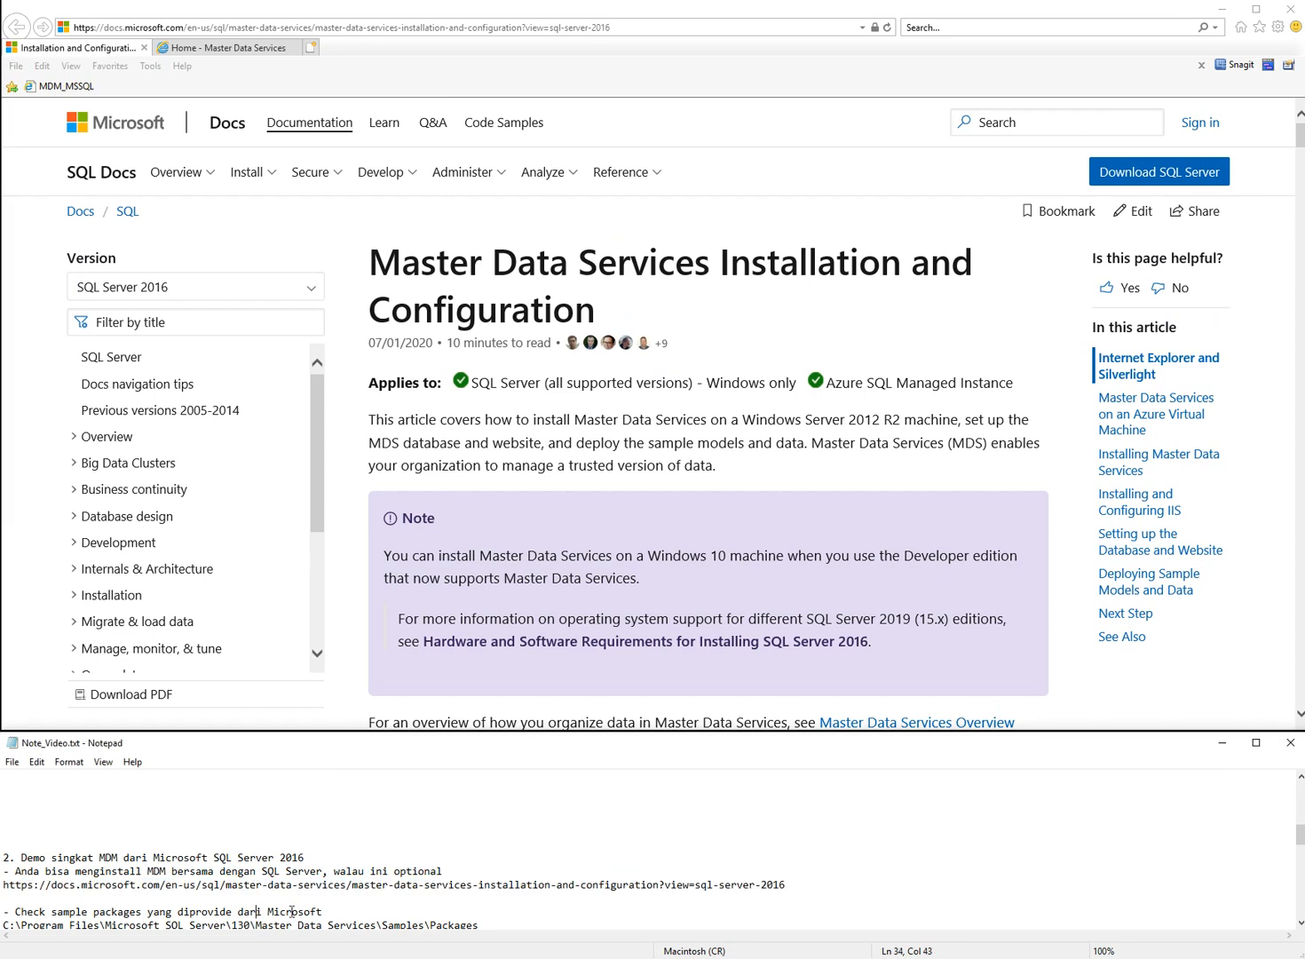
key("Home")
scroll(291, 912, "down", 1)
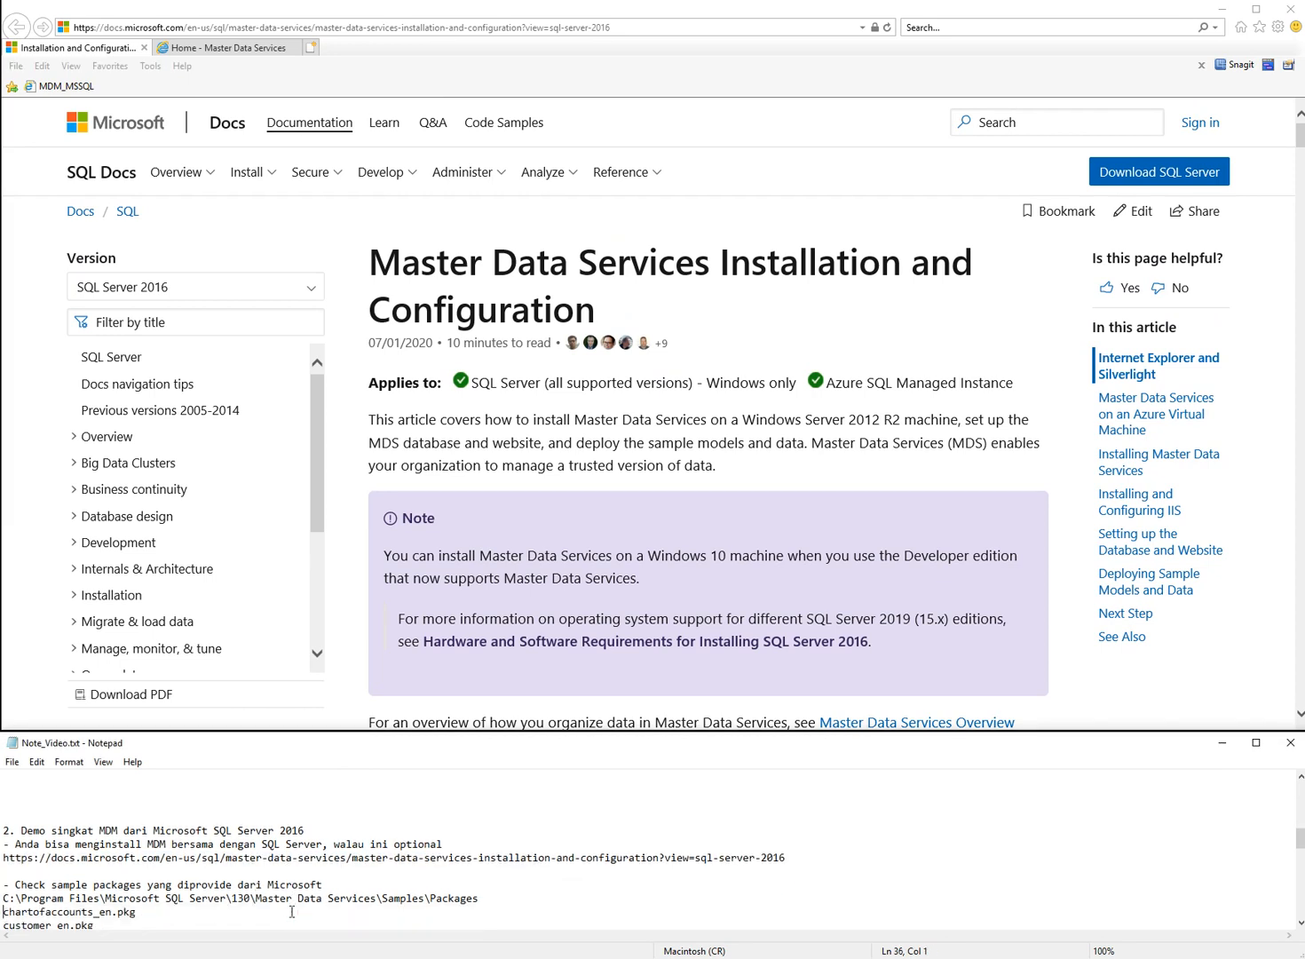
key("Down")
key("Up")
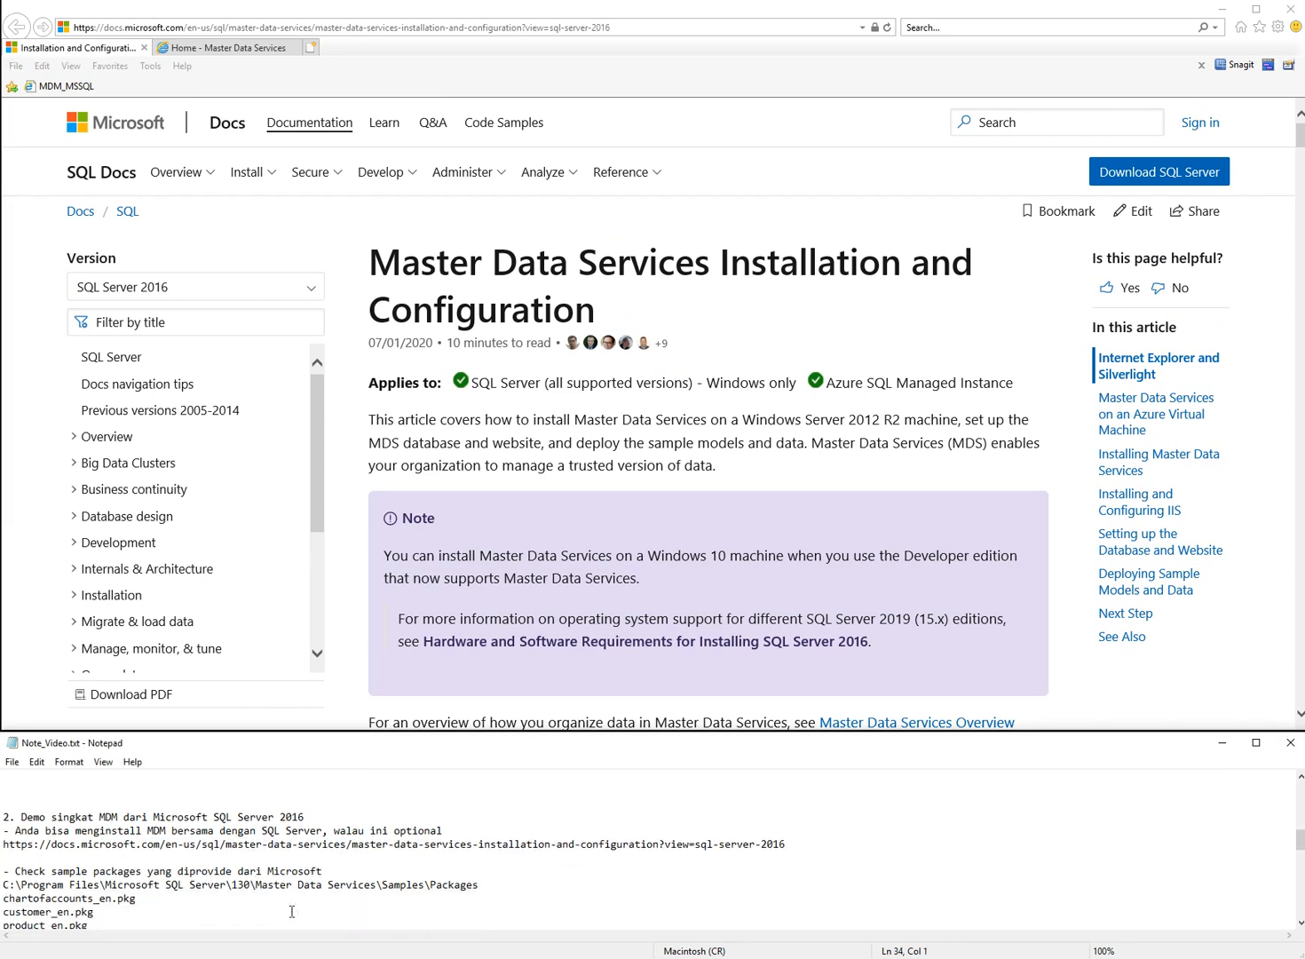
key("Down")
key("shift+End")
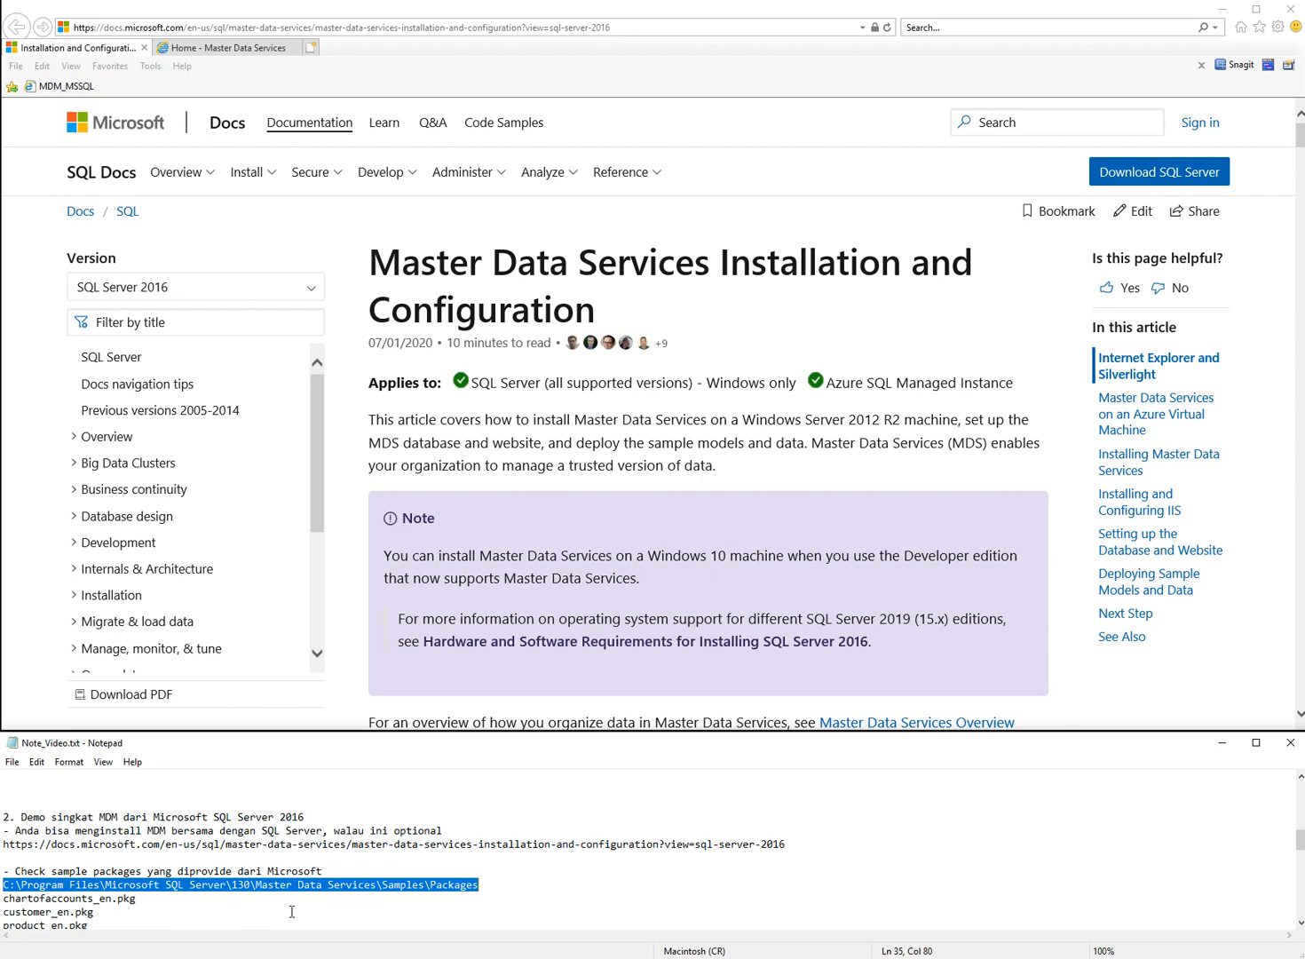
Step: Highlight the path's opening part from "C:\Program Files" piece by piece, up to the version folder "130"
key("Home")
key("shift+Right")
key("shift+Right")
key("shift+Right")
key("shift+Right")
key("shift+Right")
key("shift+Right")
key("shift+Right")
key("shift+Right")
key("shift+Right")
key("shift+Right")
key("shift+Right")
key("shift+Right")
key("shift+Right")
key("shift+Right")
key("shift+Right")
key("shift+Right")
key("shift+Right")
key("shift+Right")
key("shift+Right")
key("shift+Right")
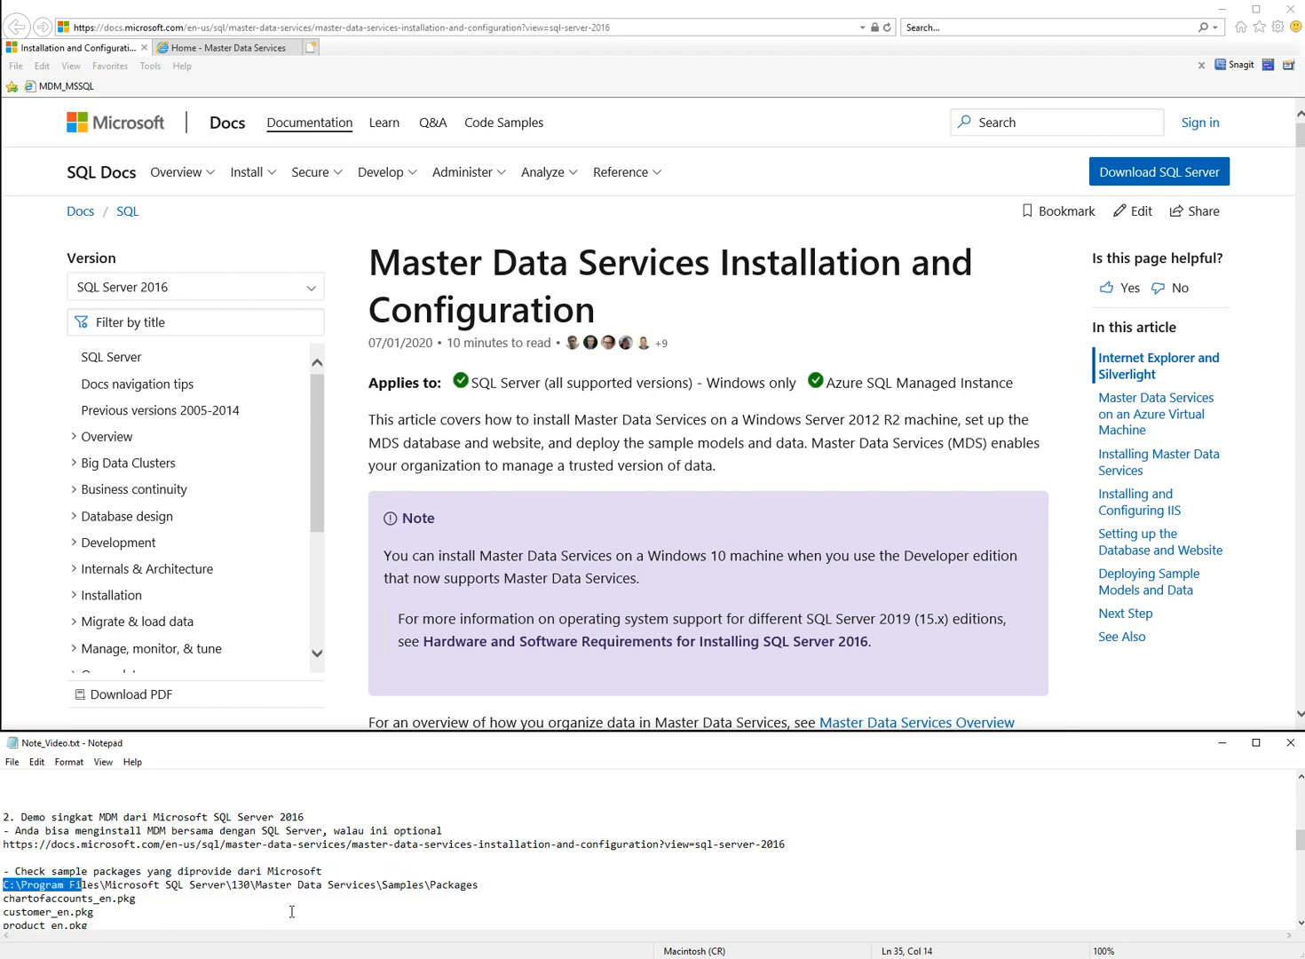
key("shift+Right")
key("shift+Right")
key("shift+Right")
key("shift+Right")
key("shift+Right")
key("shift+Right")
key("shift+Right")
key("Right")
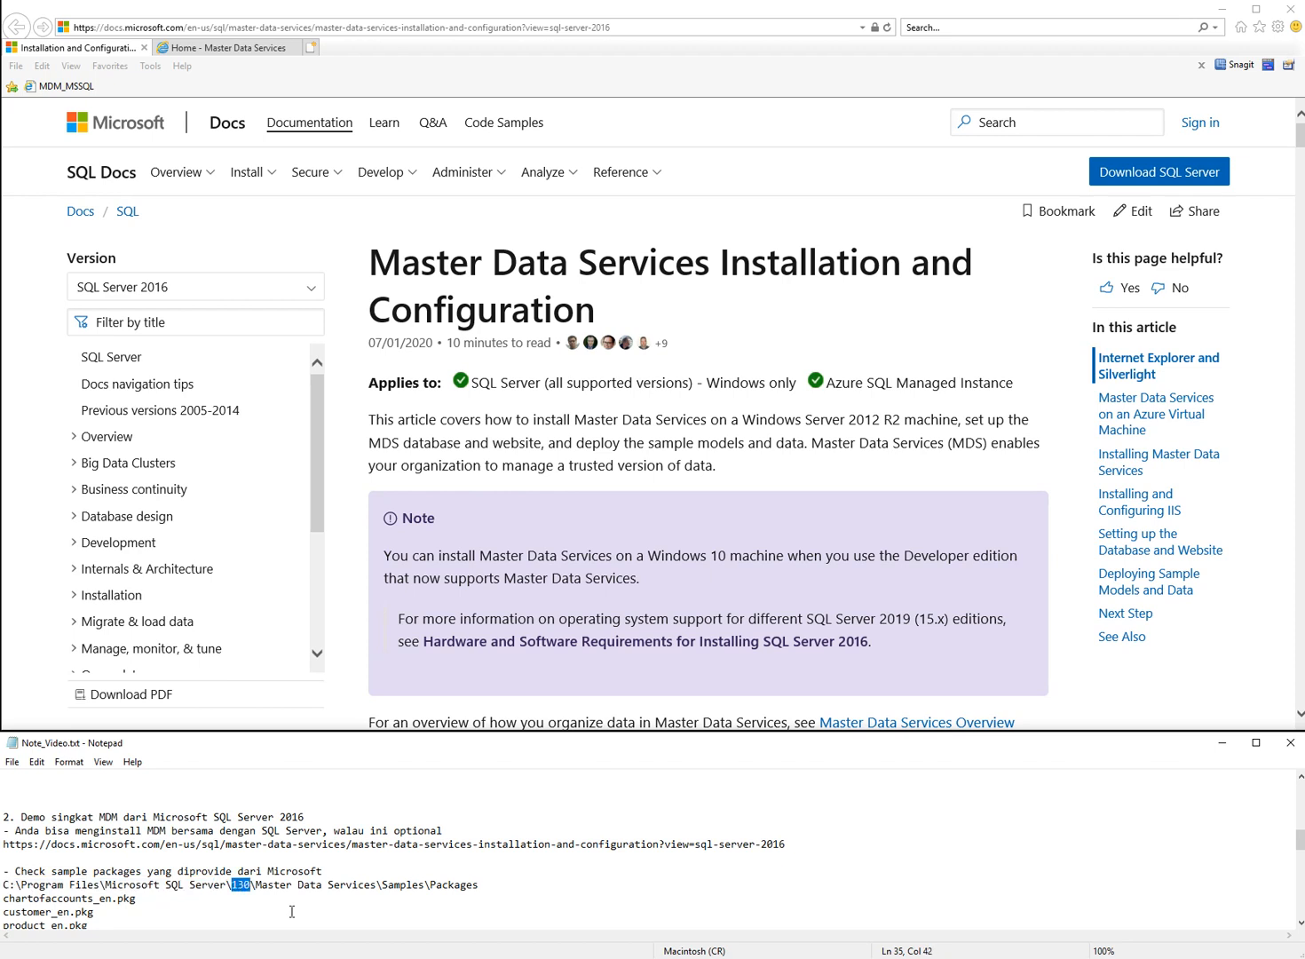
Step: Highlight the "Master Data Services\Samples\Packages" part of the sample packages path
key("Right")
key("shift+Right")
key("shift+Right")
key("shift+Right")
key("shift+Right")
key("shift+Right")
key("shift+Right")
key("shift+Right")
key("shift+Right")
key("shift+Right")
key("shift+Right")
key("shift+Right")
key("shift+Right")
key("shift+Right")
key("shift+Right")
key("shift+Right")
key("shift+Right")
key("shift+Right")
key("shift+Right")
key("shift+Right")
key("shift+Right")
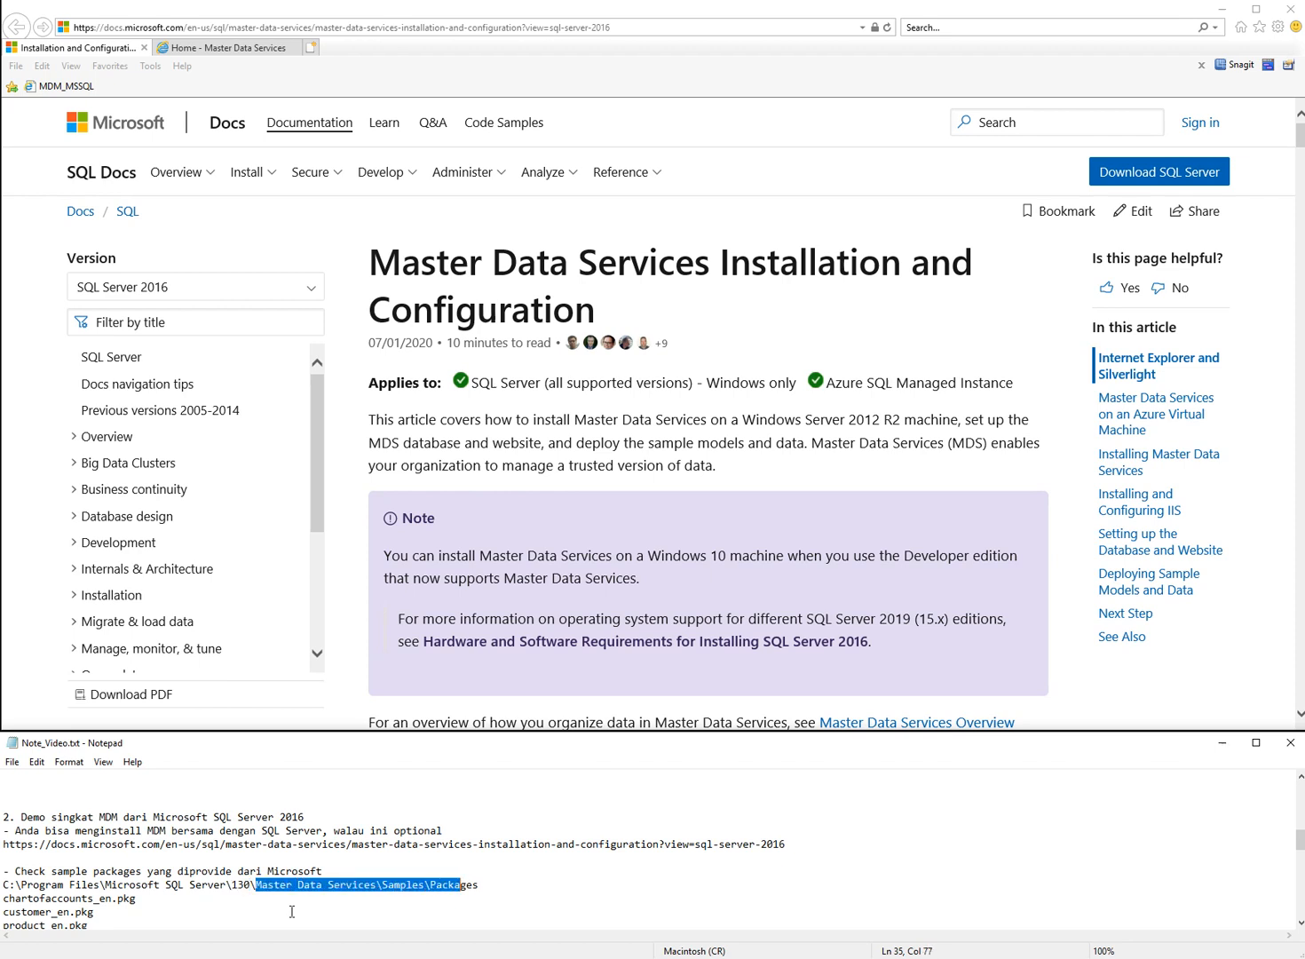
Step: Highlight the three sample package names chartofaccounts_en.pkg, customer_en.pkg and product_en.pkg in the notes
key("Down")
key("Down")
key("Down")
key("Down")
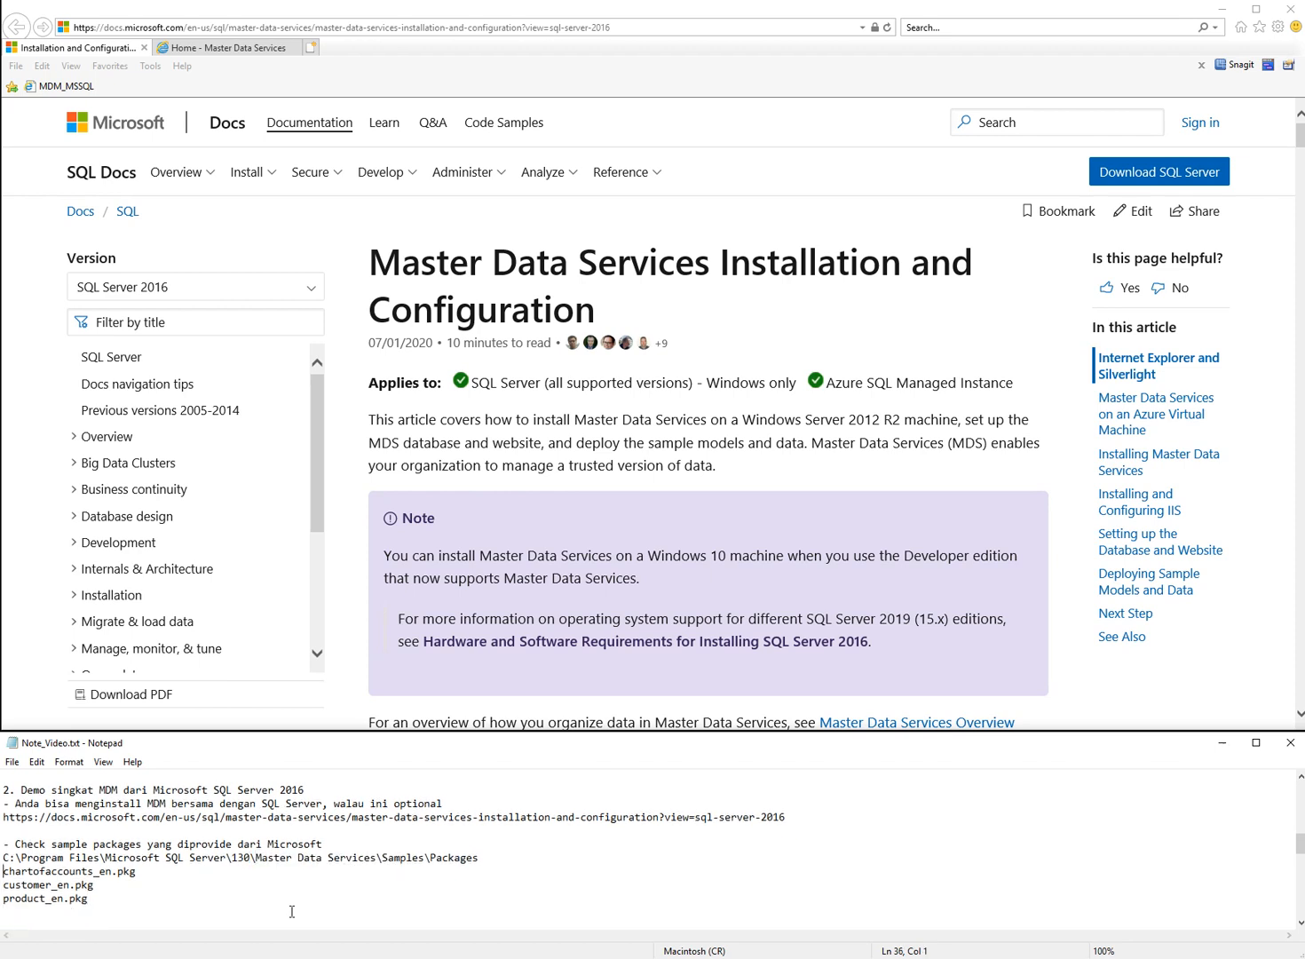
key("shift+Down")
key("shift+Down")
key("shift+Down")
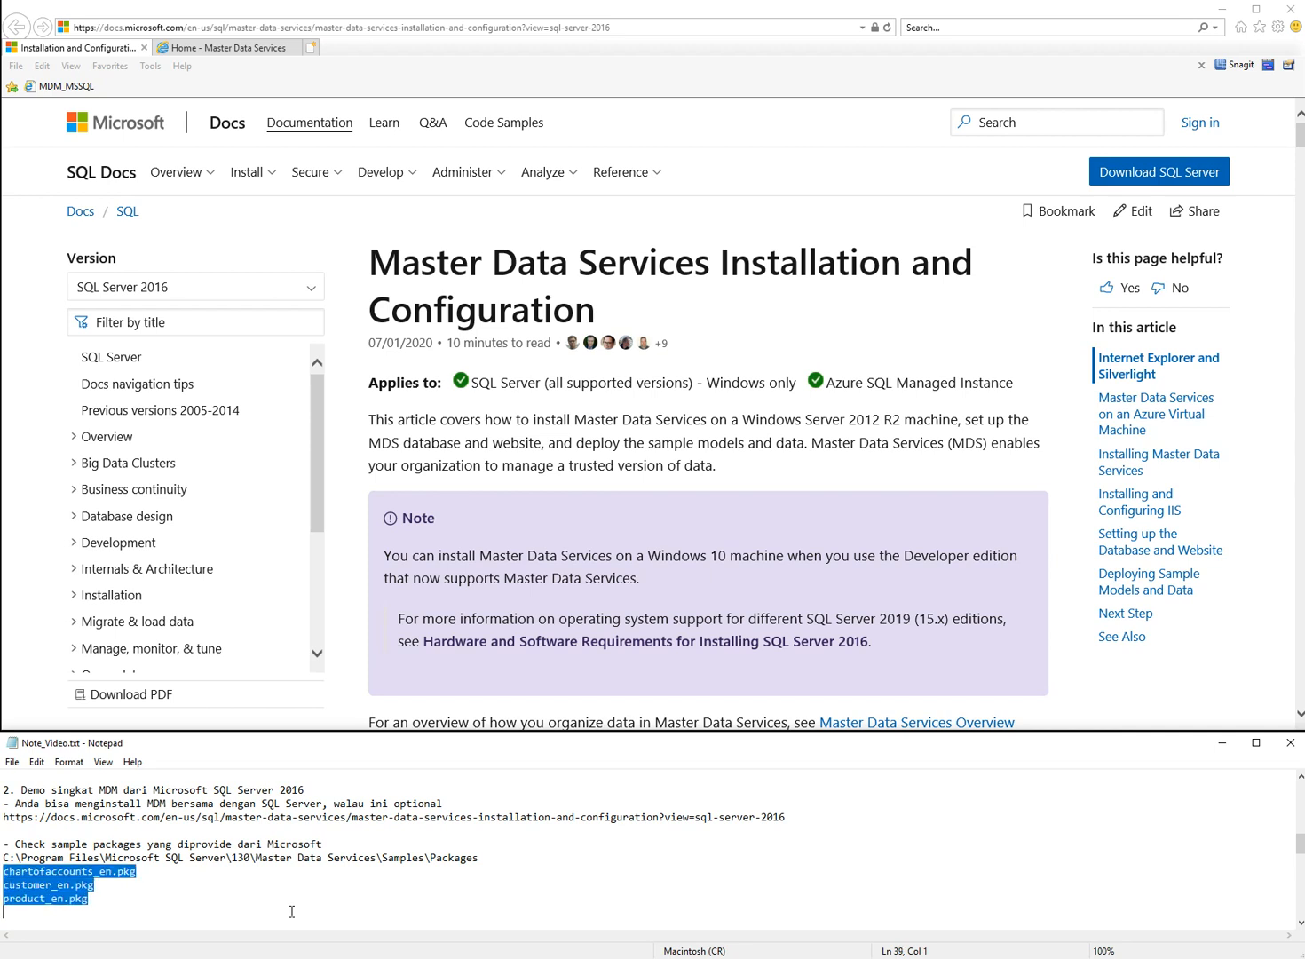
key("shift+Up")
key("shift+Up")
key("shift+Up")
key("shift+Down")
key("shift+Down")
key("shift+Down")
key("shift+Up")
key("shift+End")
Step: Switch to the Master Data Services site and open System Administration from its home page
left_click(236, 48)
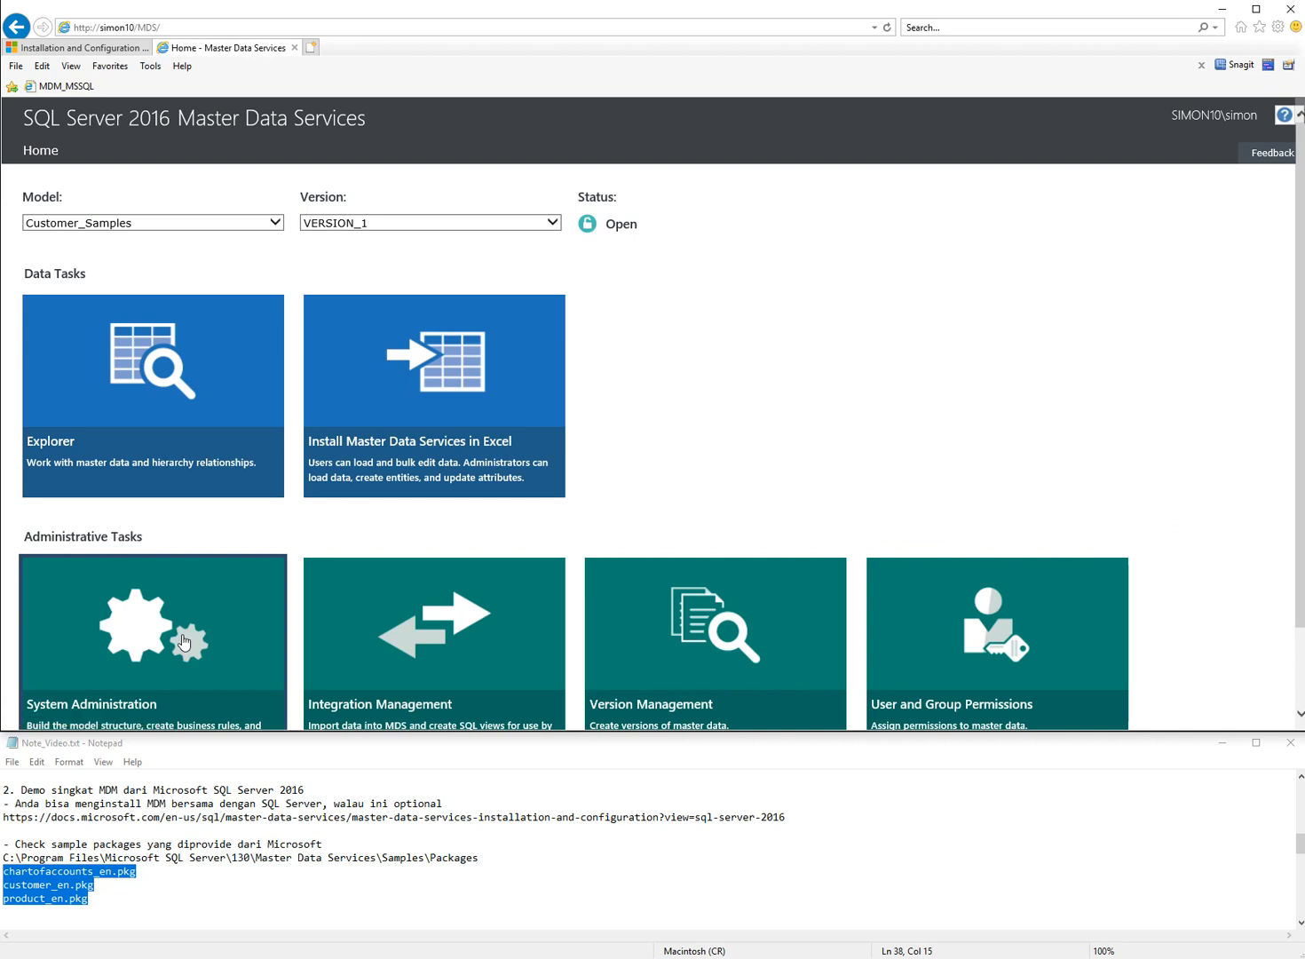
left_click(368, 652)
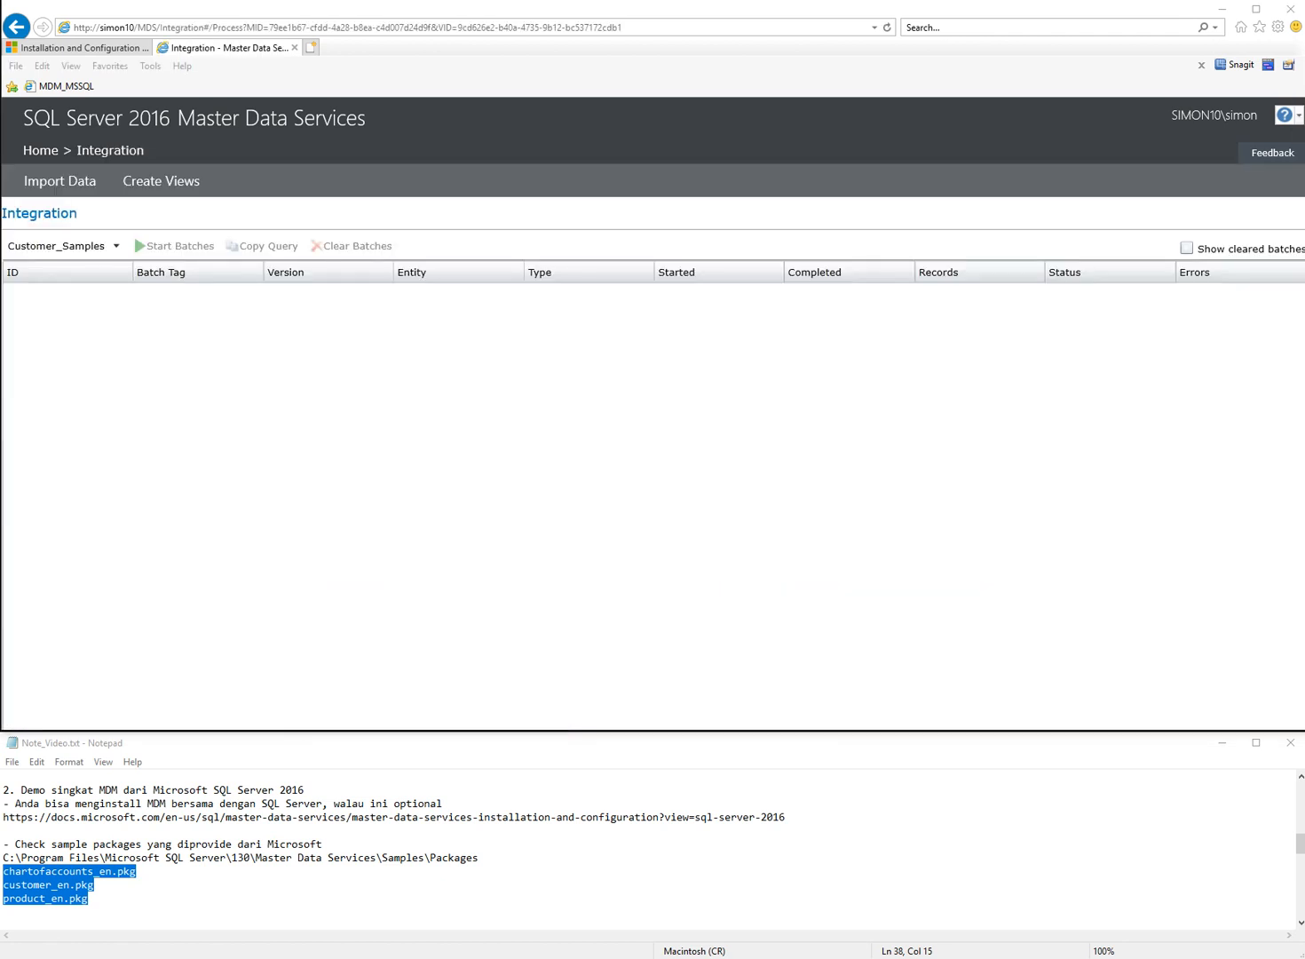
key("alt+Left")
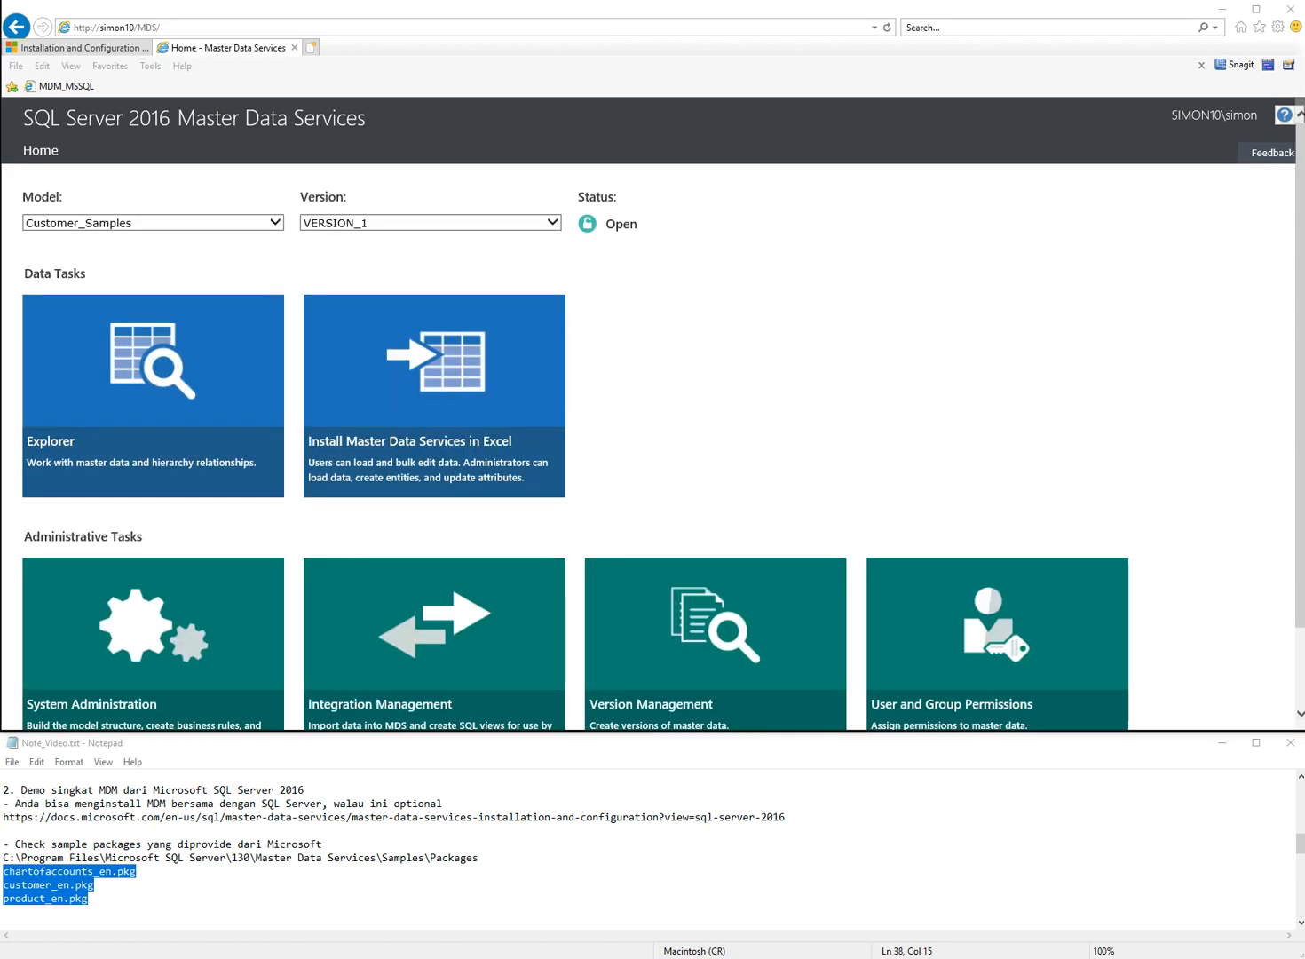
scroll(89, 631, "down", 1)
left_click(96, 625)
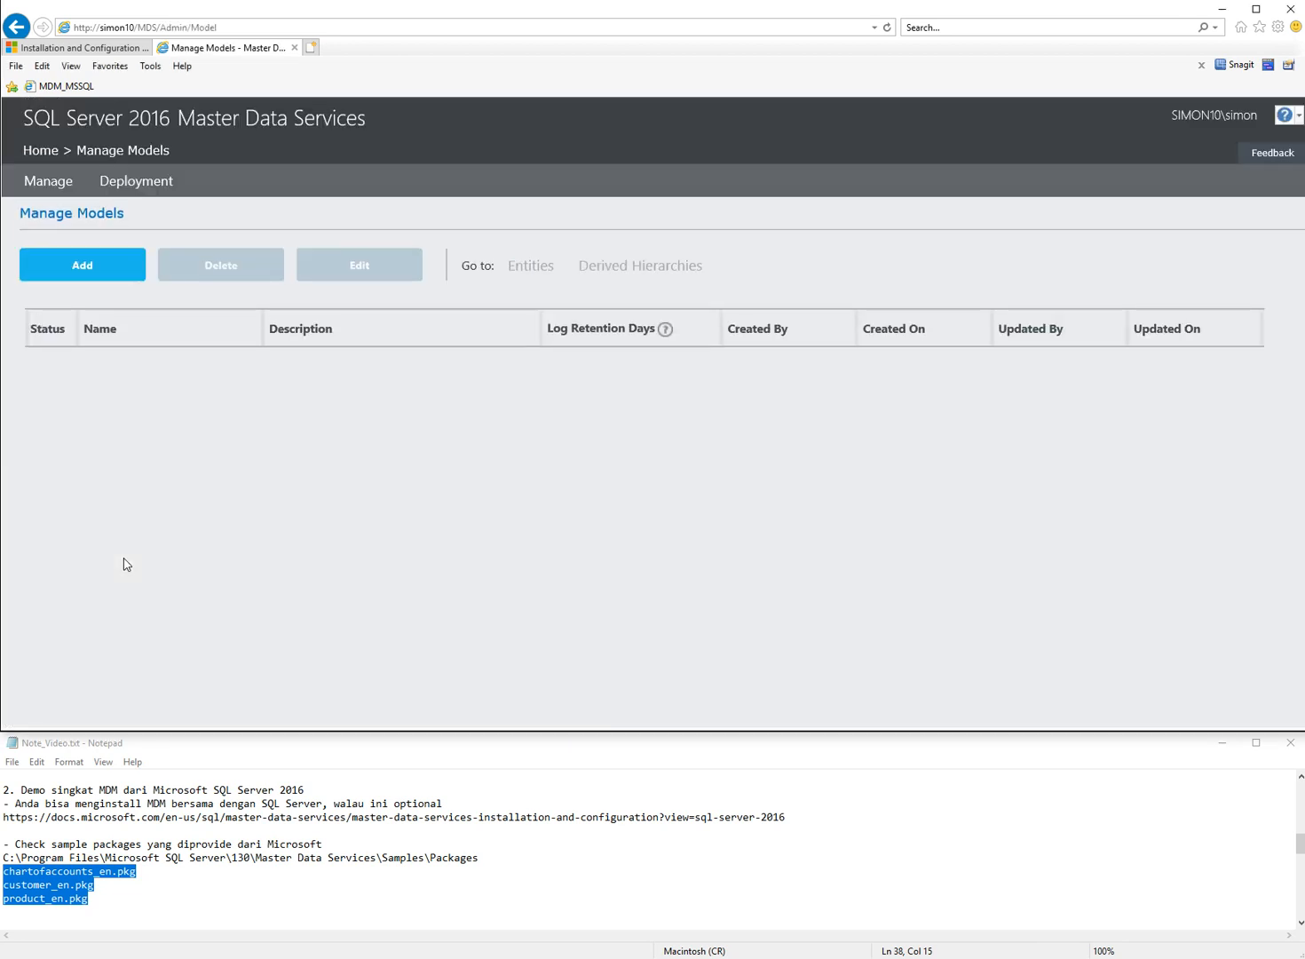
Step: View the Deploy option and package file selection in the Model Deployment Wizard, and cancel without deploying a package
left_click(136, 182)
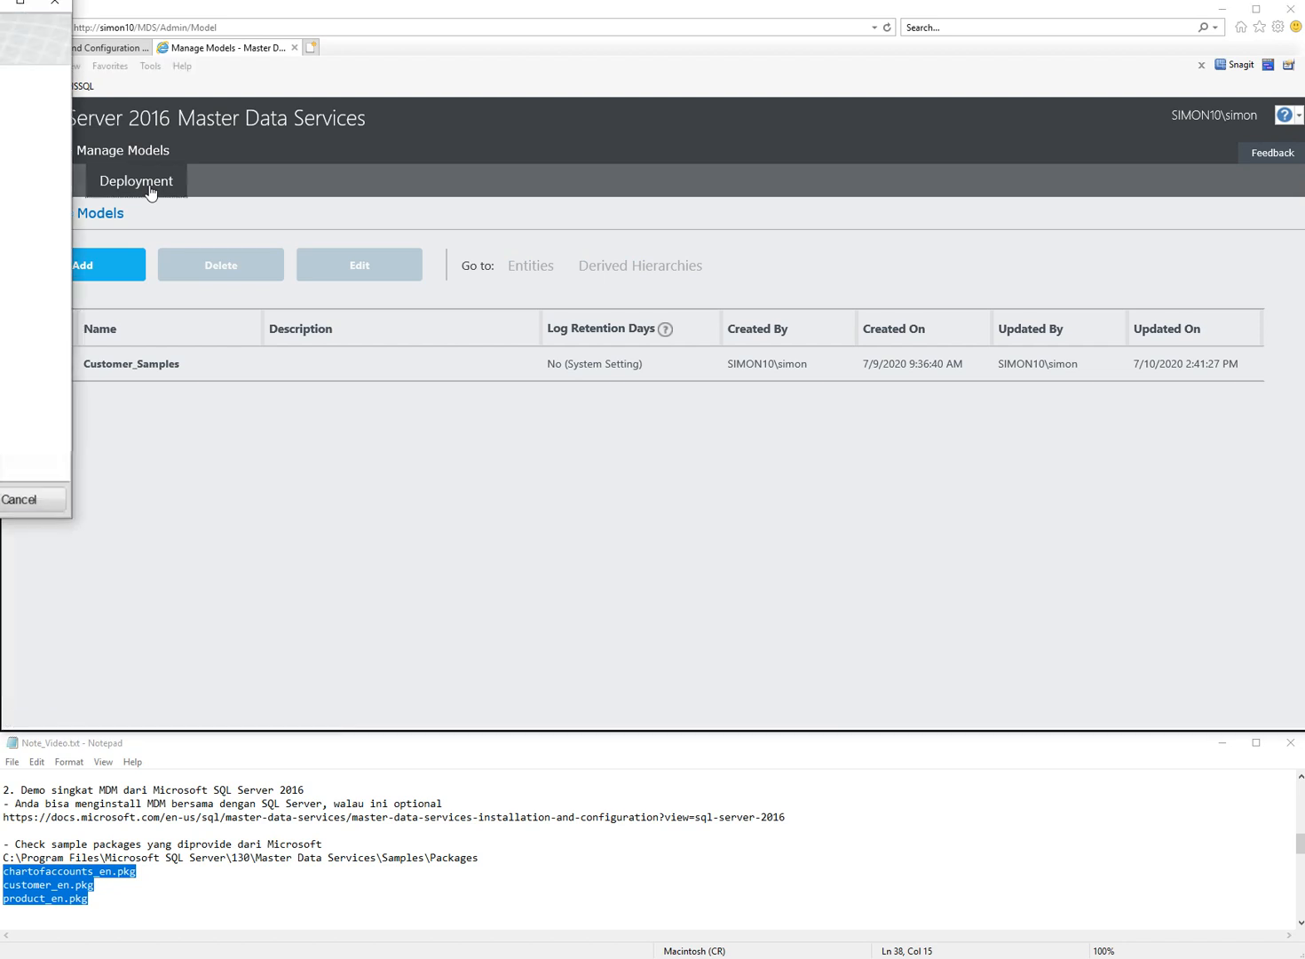
left_click_drag(0, 8, 521, 158)
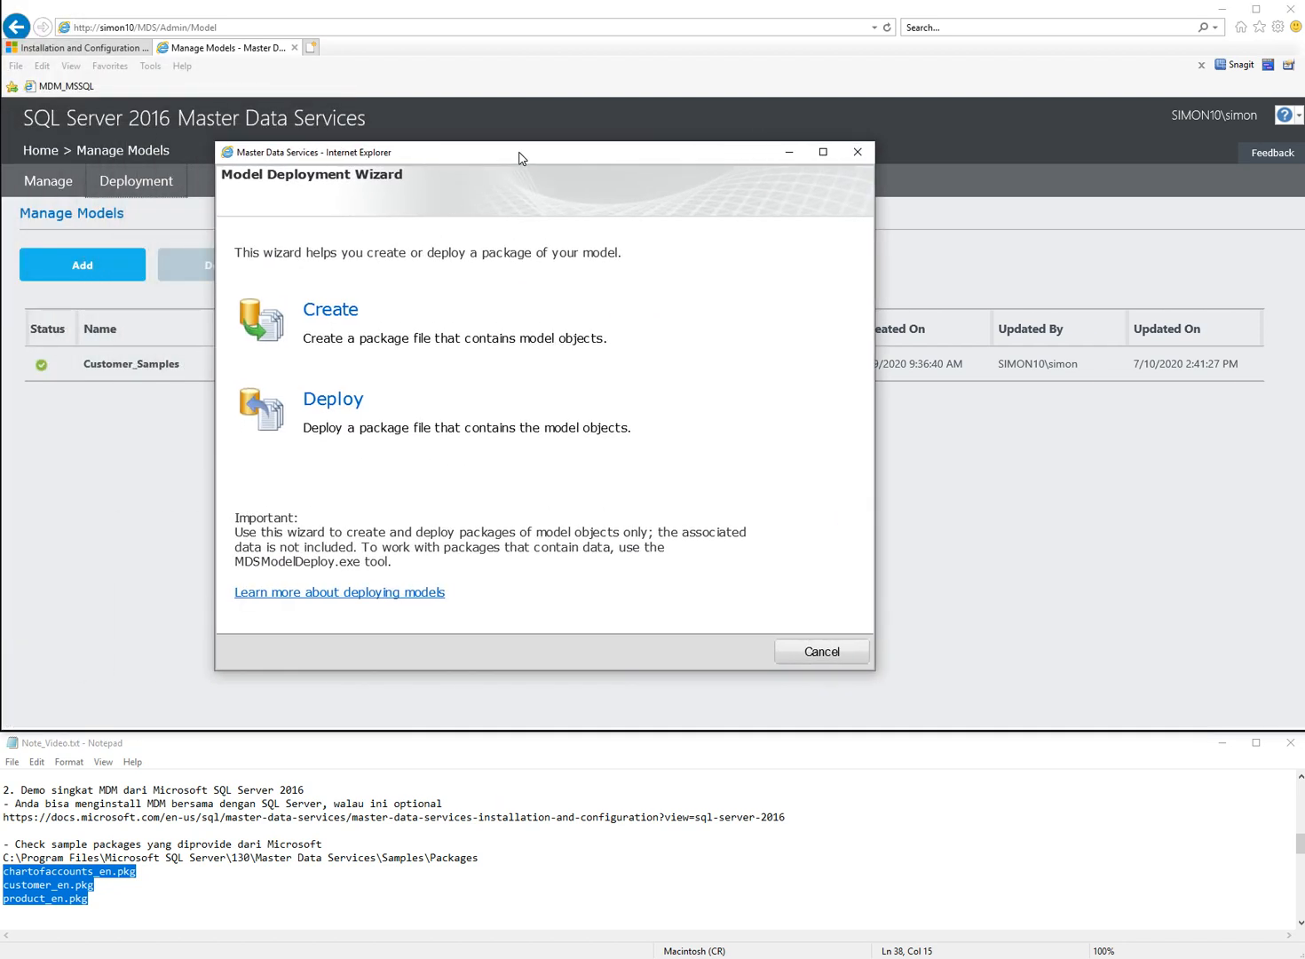
left_click(338, 409)
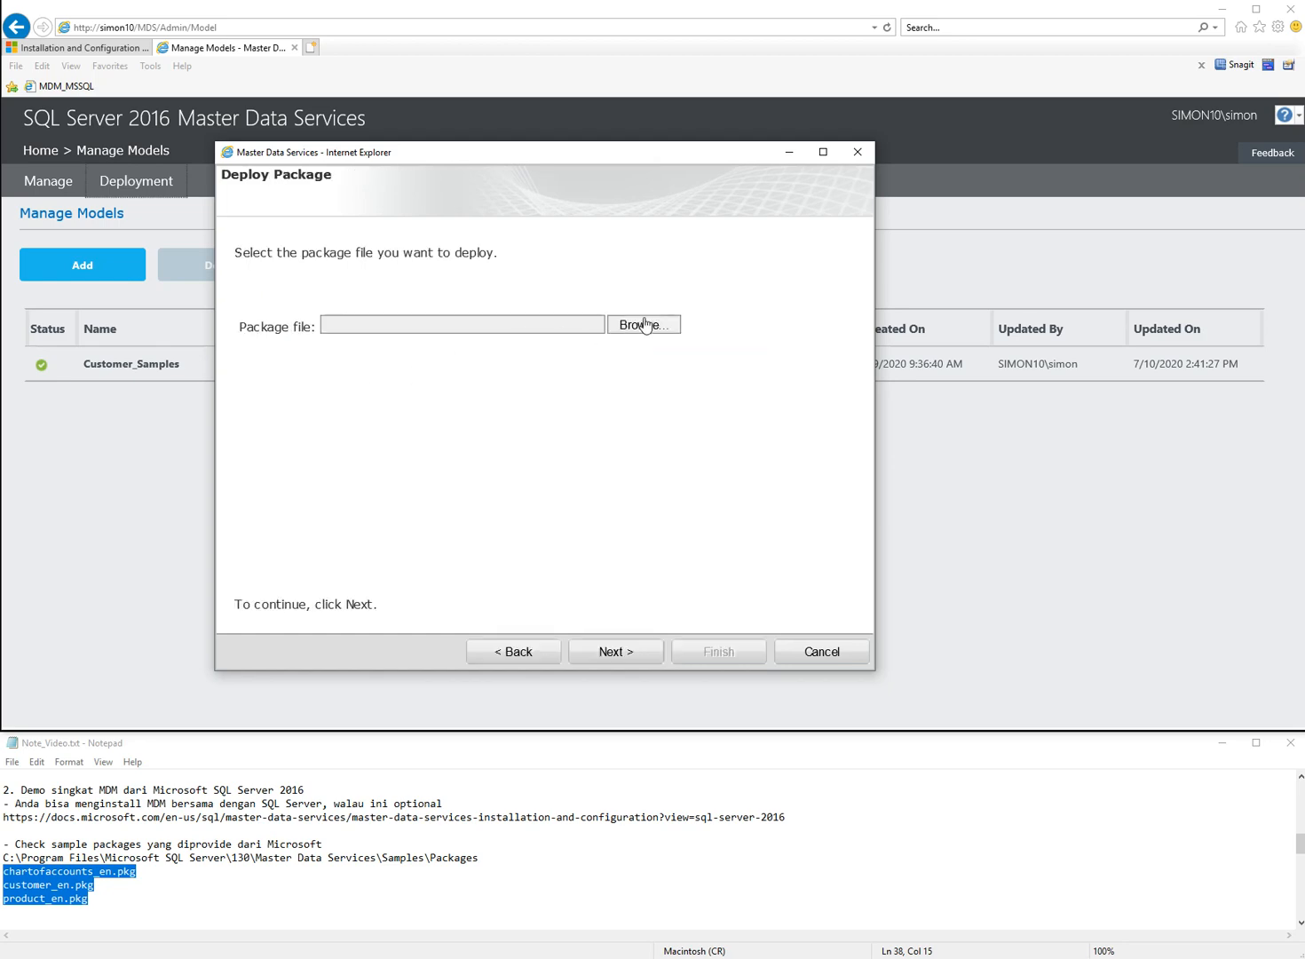
left_click(630, 331)
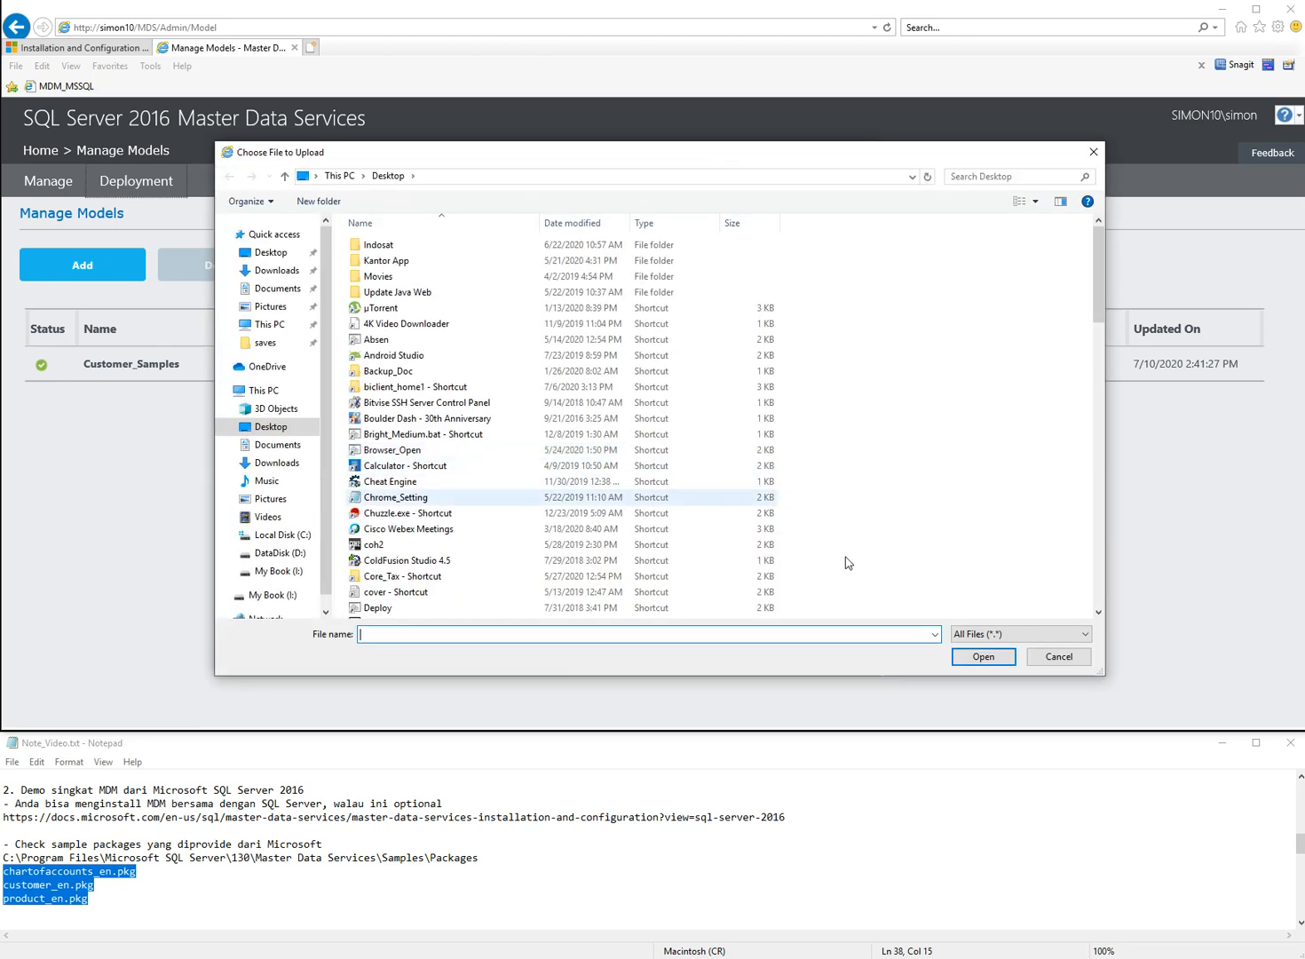
left_click(1058, 657)
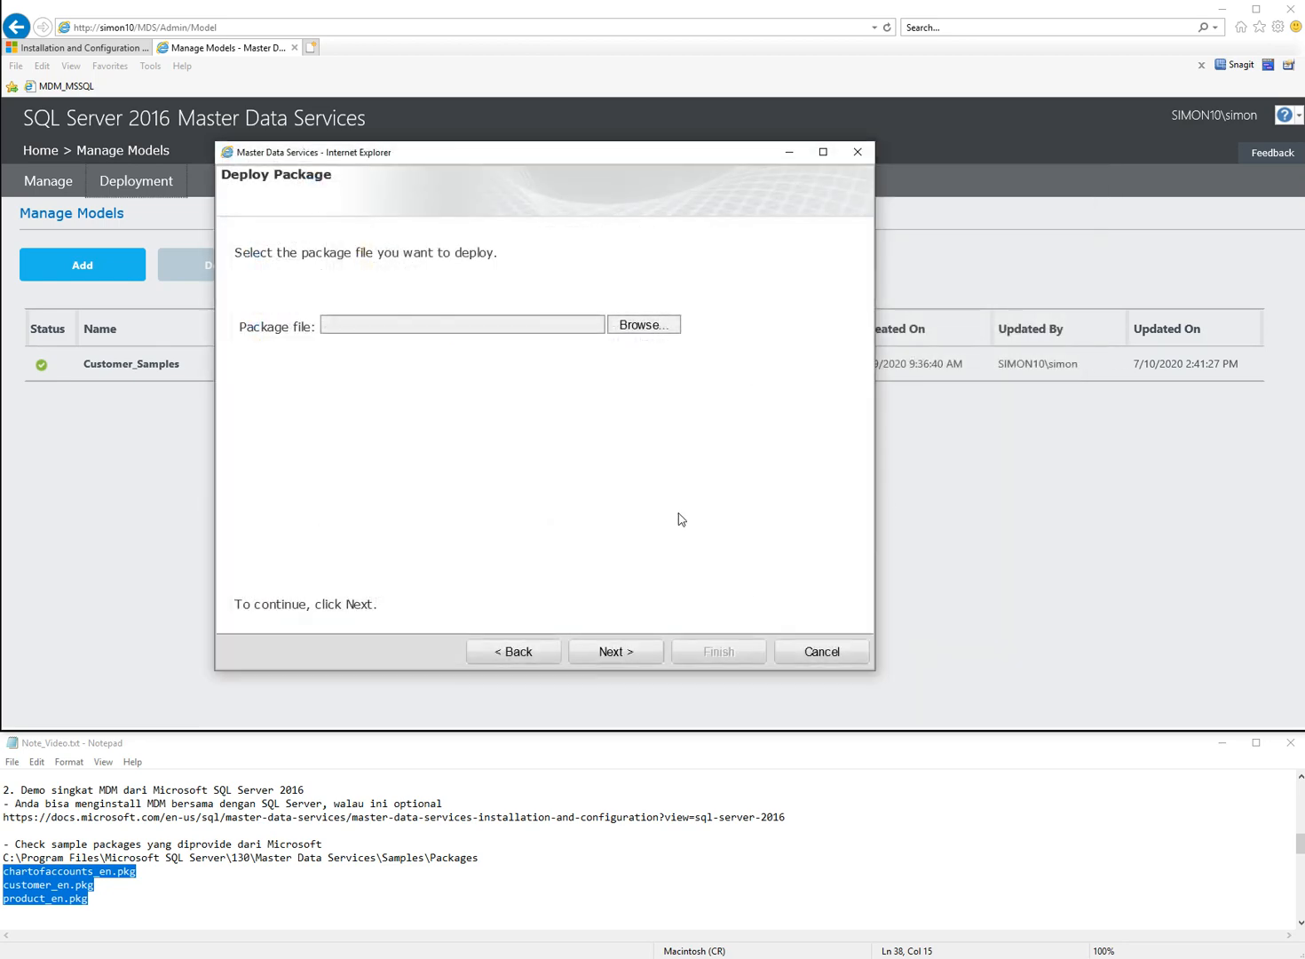
left_click(822, 653)
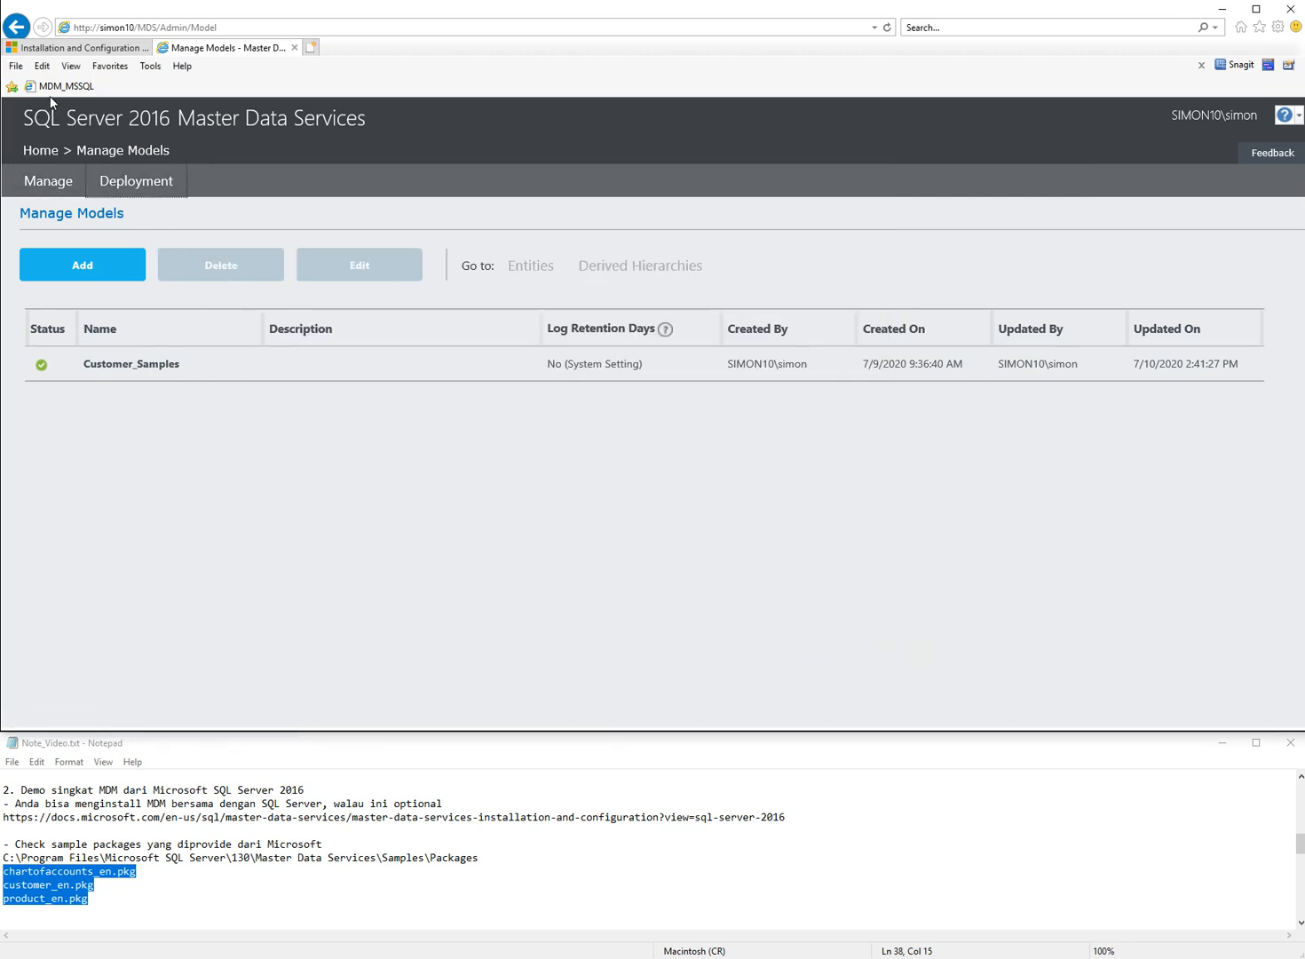
Step: Review the available management areas and open the entities of the Customer_Samples model
left_click(49, 180)
left_click(50, 222)
left_click(55, 180)
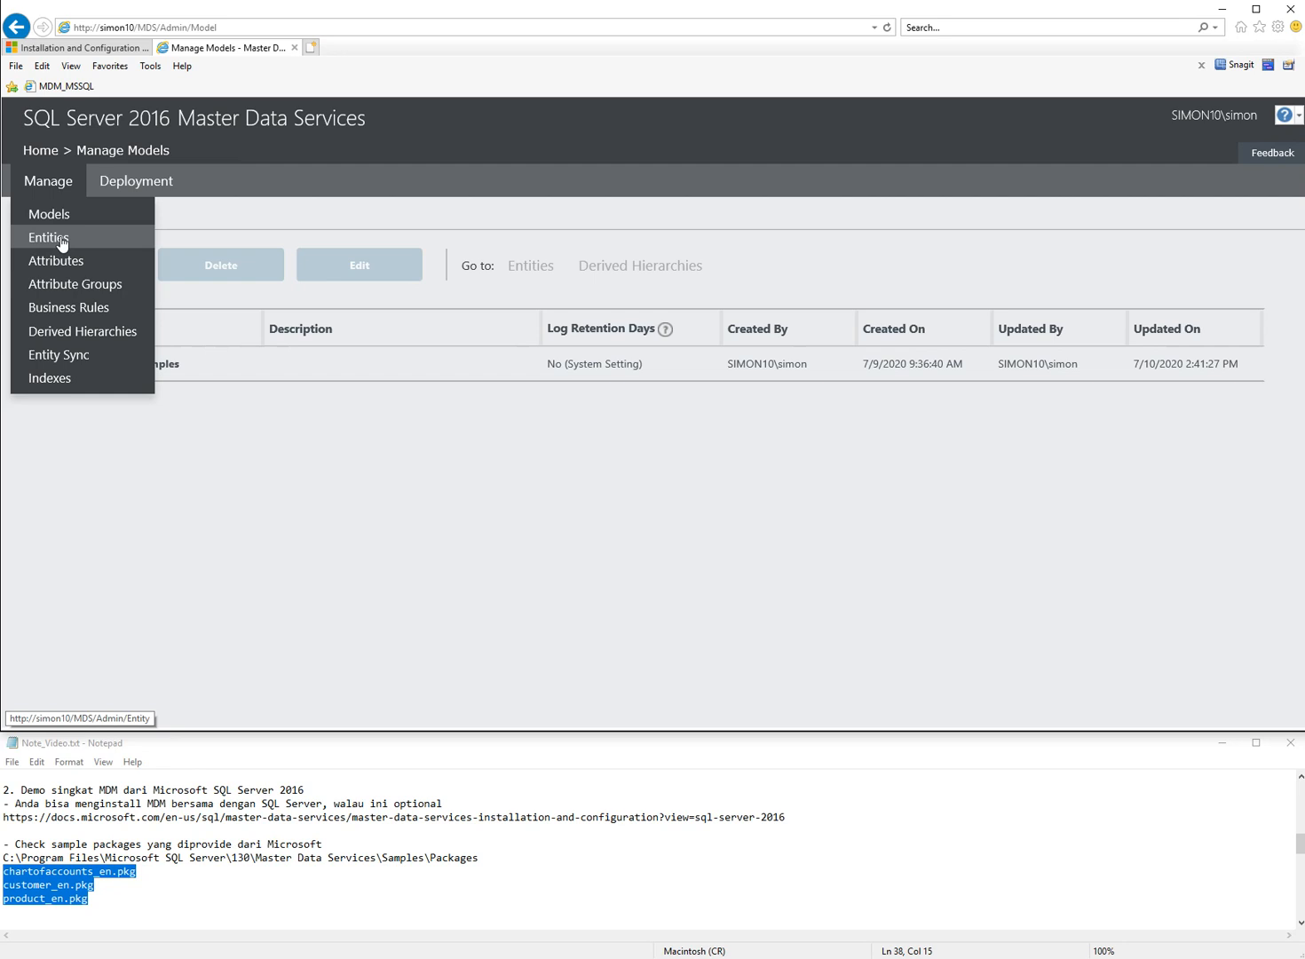
left_click(159, 379)
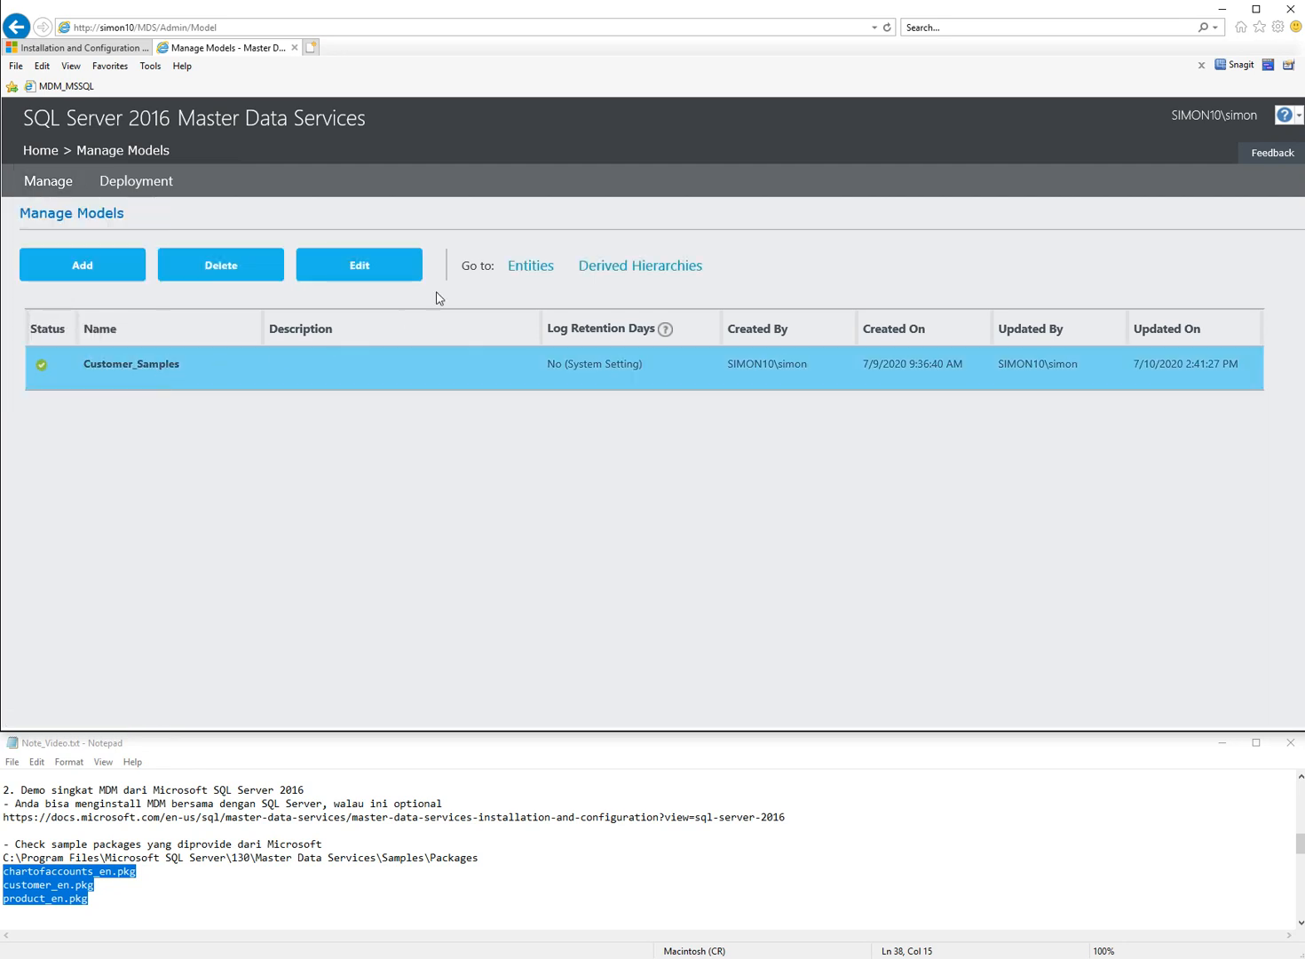
left_click(527, 268)
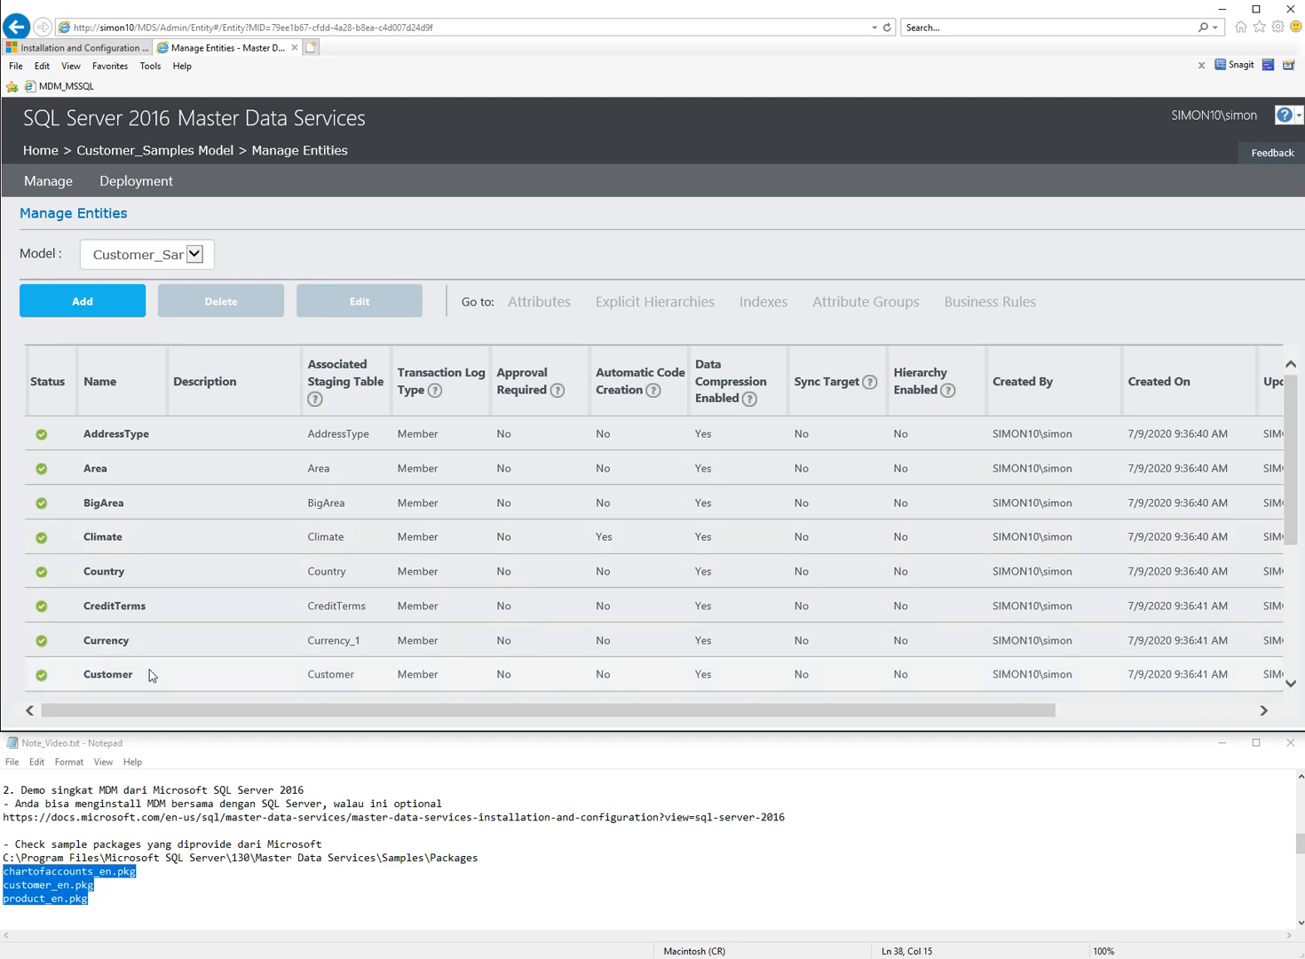
Step: Look through the Customer_Samples entity list and select the Country entity
scroll(185, 633, "down", 1)
scroll(185, 633, "down", 3)
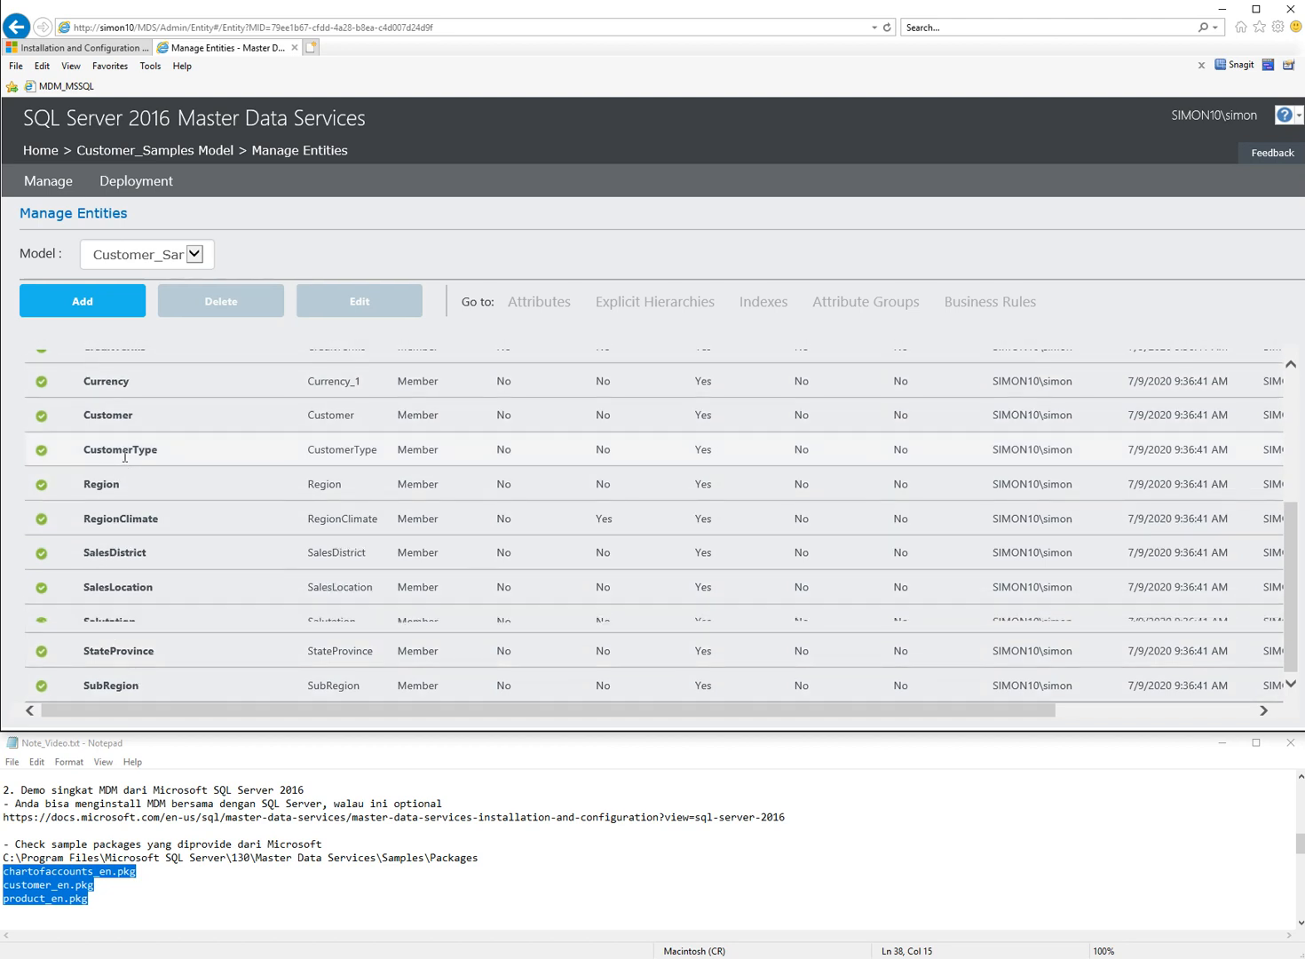
scroll(126, 461, "up", 3)
left_click(138, 568)
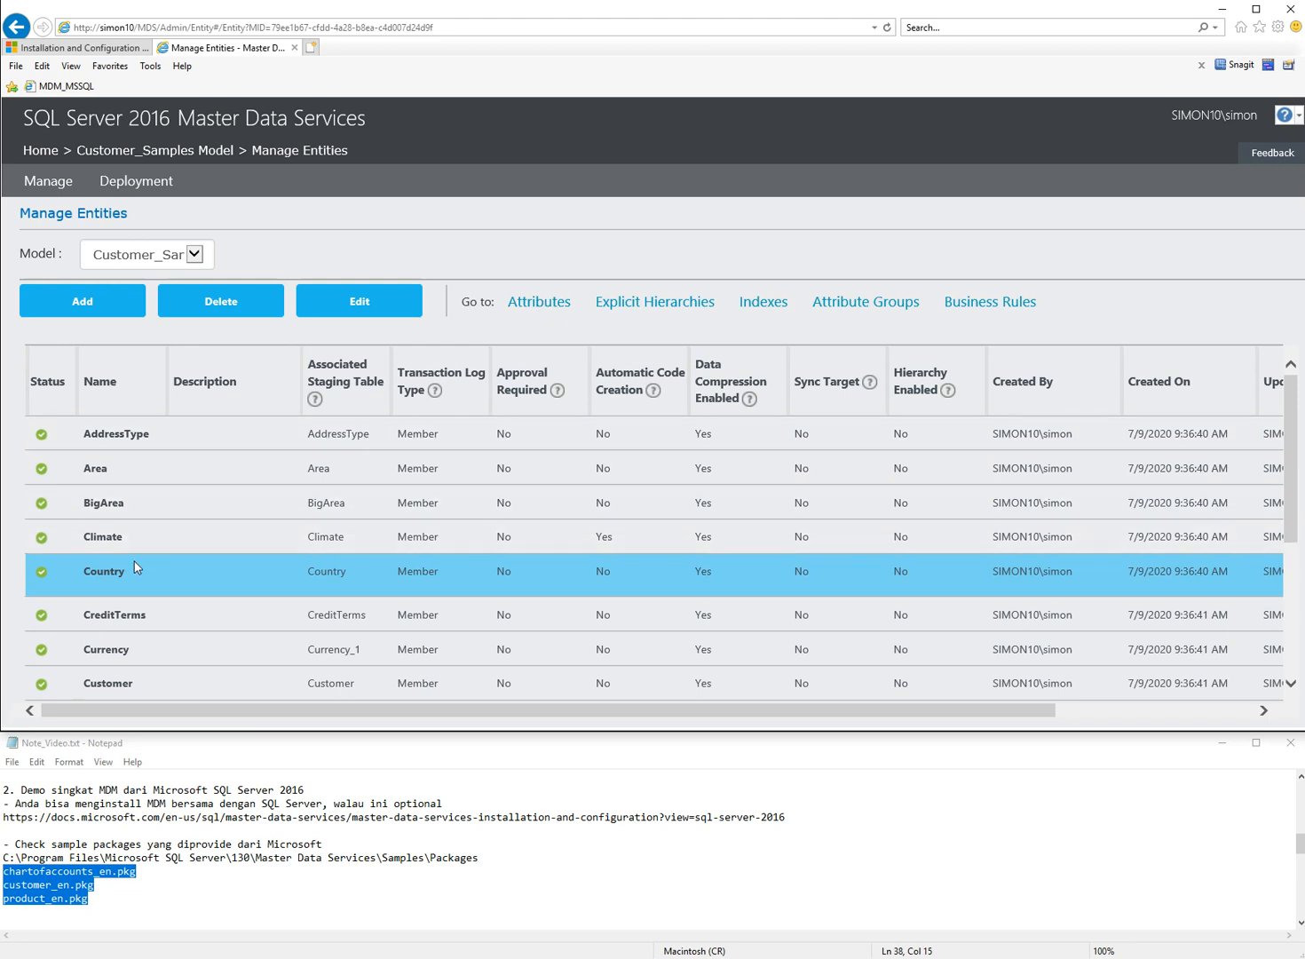
Step: Open the attributes of the selected Country entity
left_click(538, 301)
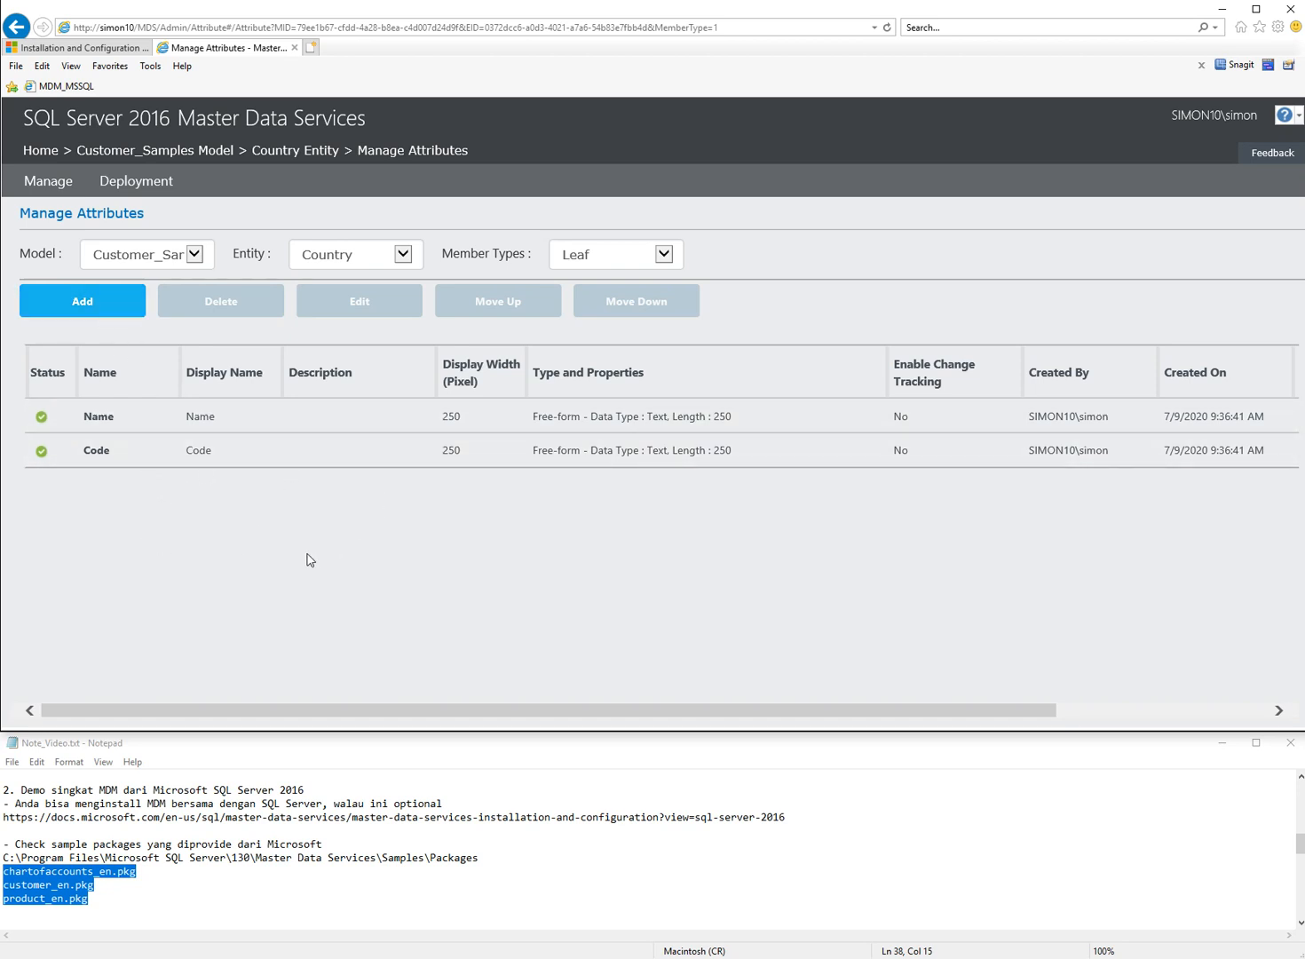
Step: Switch to the Note_Video.txt notes, read ahead to the section on creating a new model, and return to the sample packages section
left_click(174, 891)
key("Down")
key("Down")
key("Down")
key("Down")
key("Down")
key("Down")
key("Down")
key("Down")
key("Down")
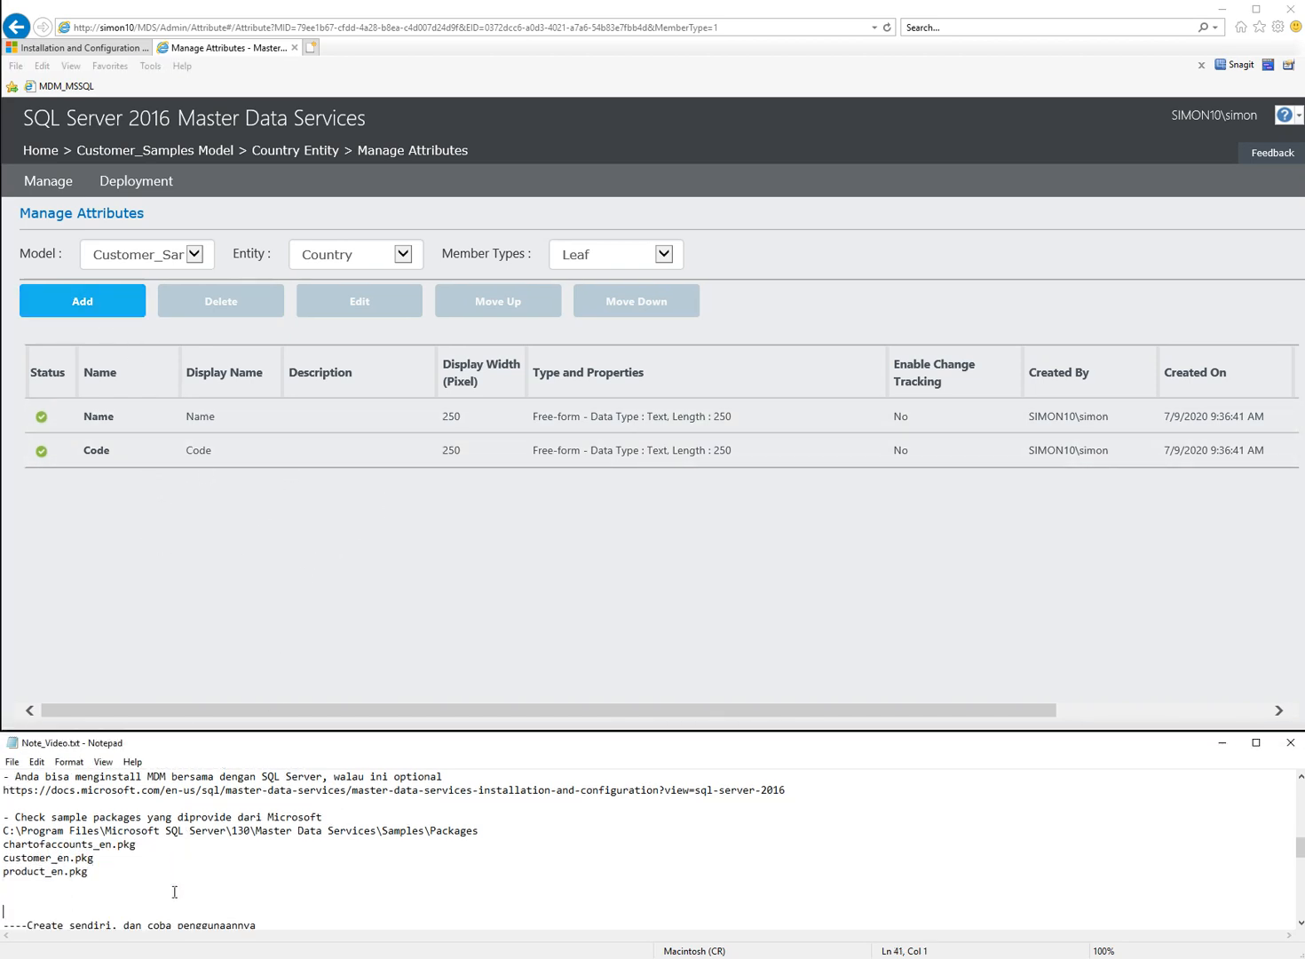
key("Down")
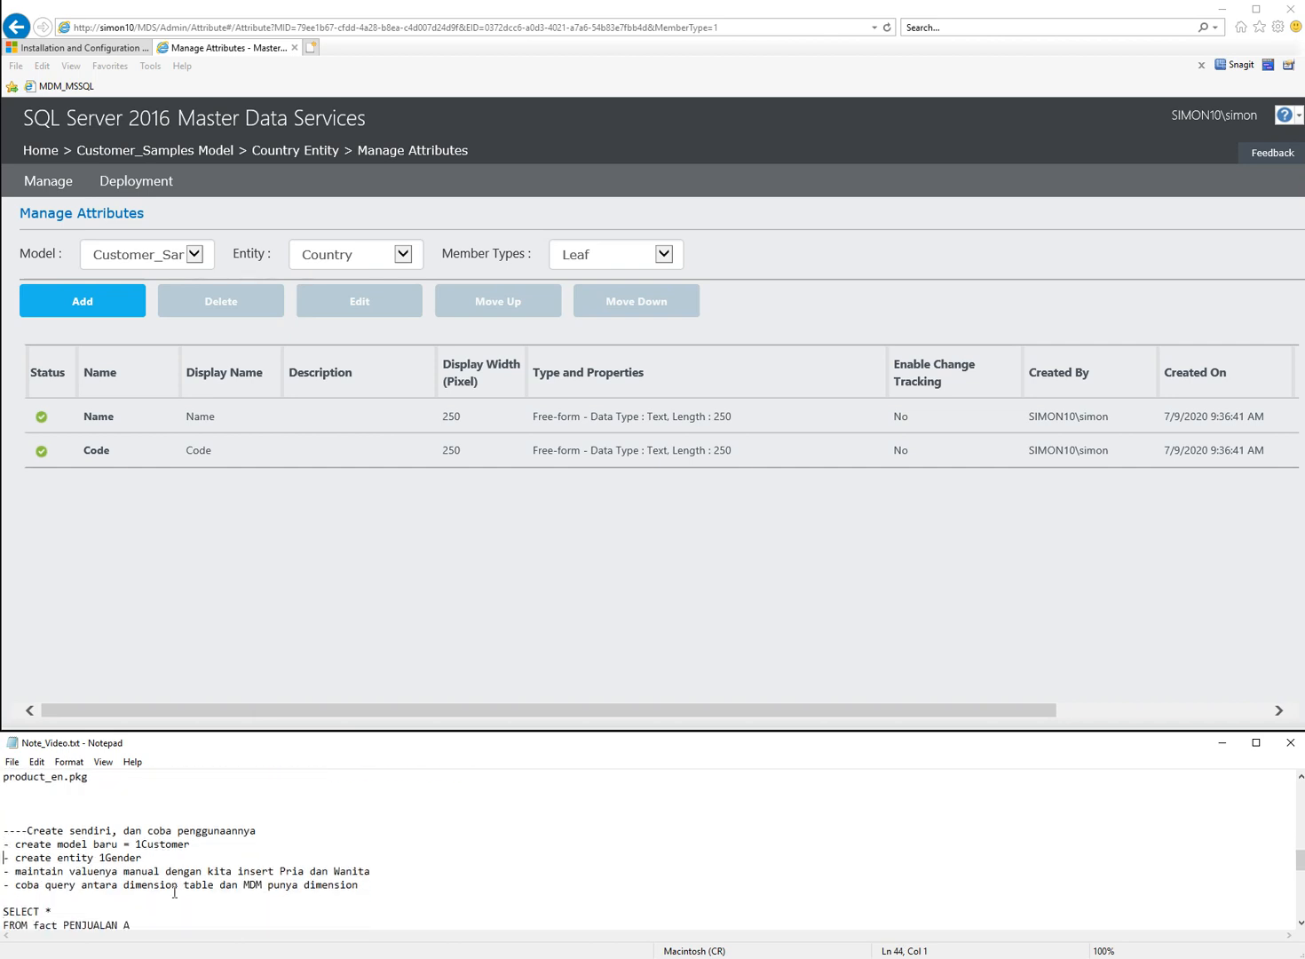
key("Up")
key("Up")
key("Up")
key("Up")
key("Up")
key("Up")
key("Up")
key("Up")
key("Up")
key("Up")
key("Up")
key("Up")
key("Up")
key("Up")
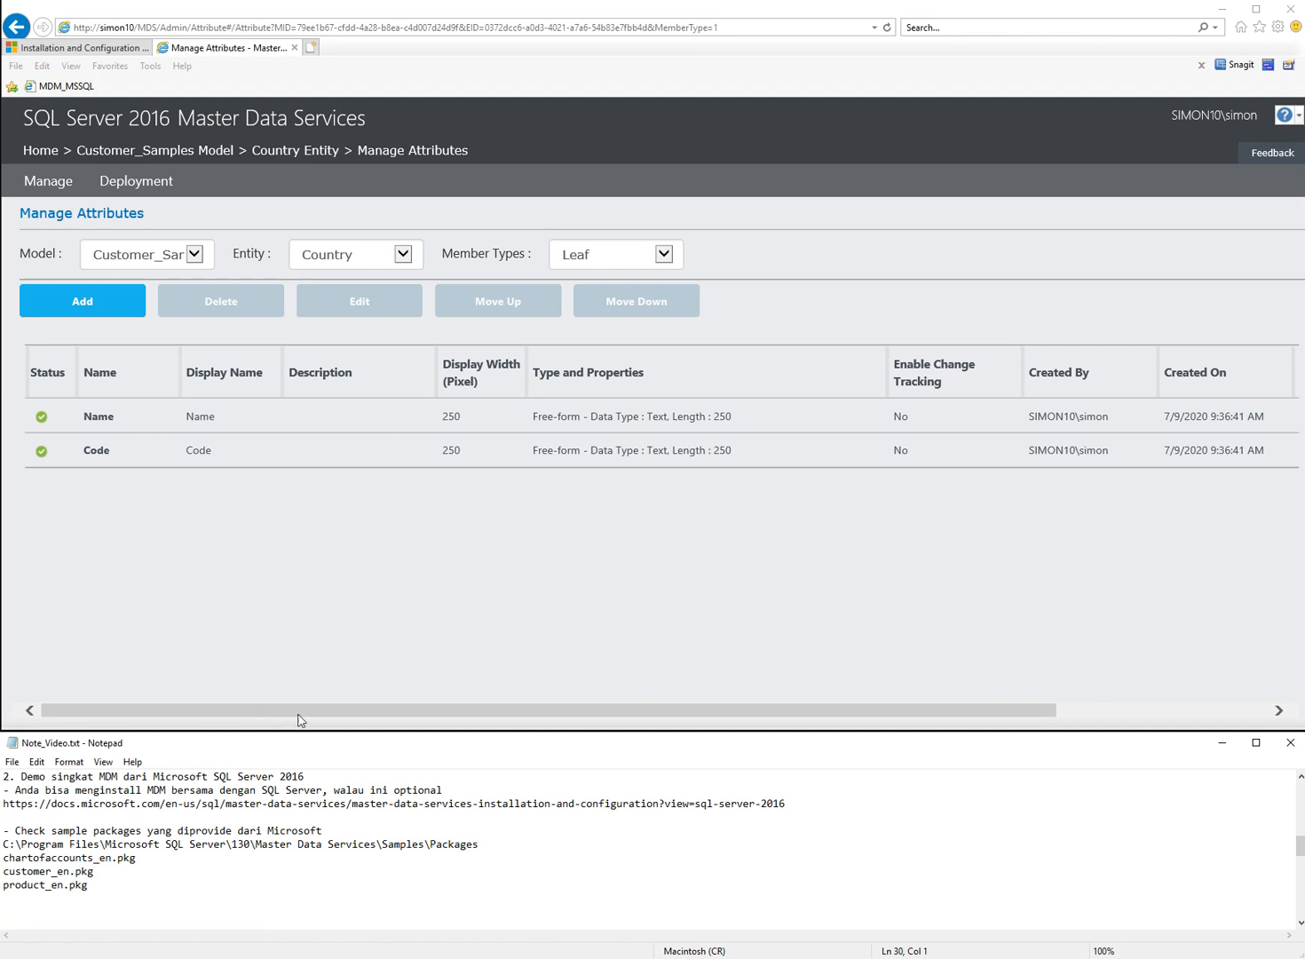
Step: Switch back to the Master Data Services site and open the business rules of the Customer_Samples model
left_click(305, 593)
mouse_move(43, 188)
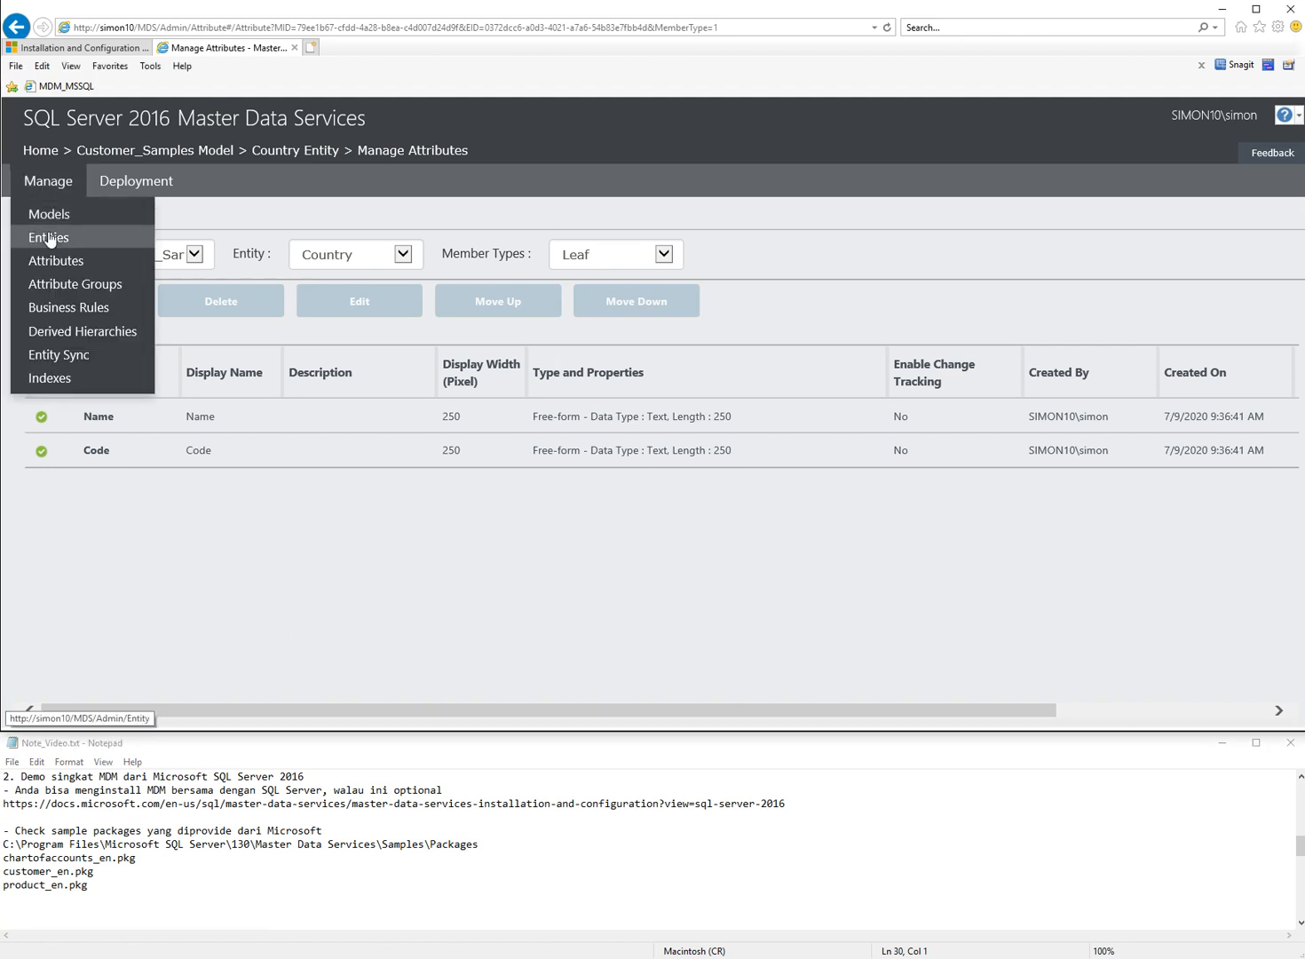
left_click(70, 308)
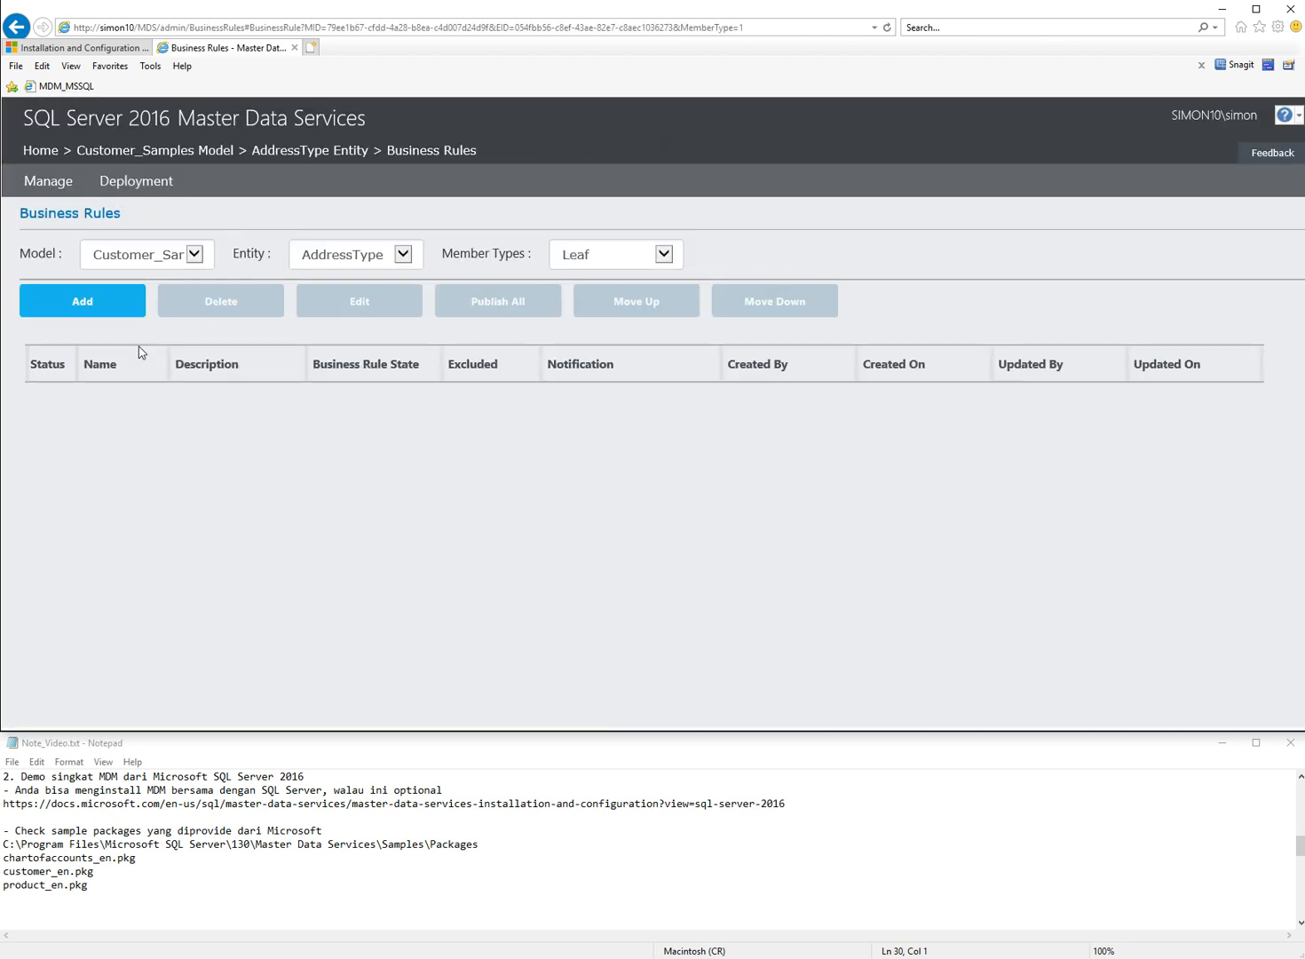
Step: Start a new business rule named test for the AddressType entity
left_click(118, 312)
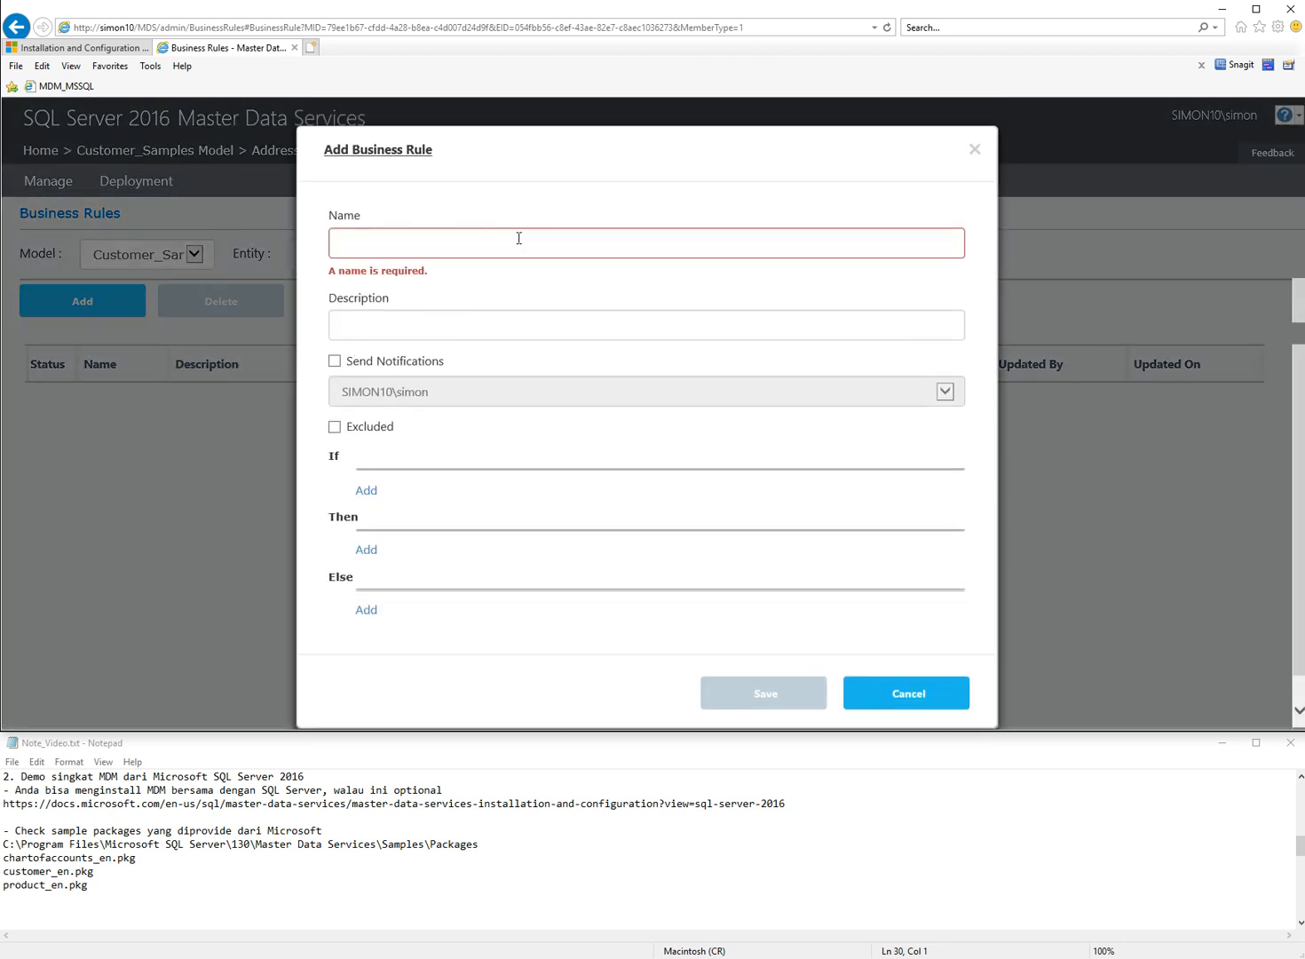
left_click(519, 238)
type("test")
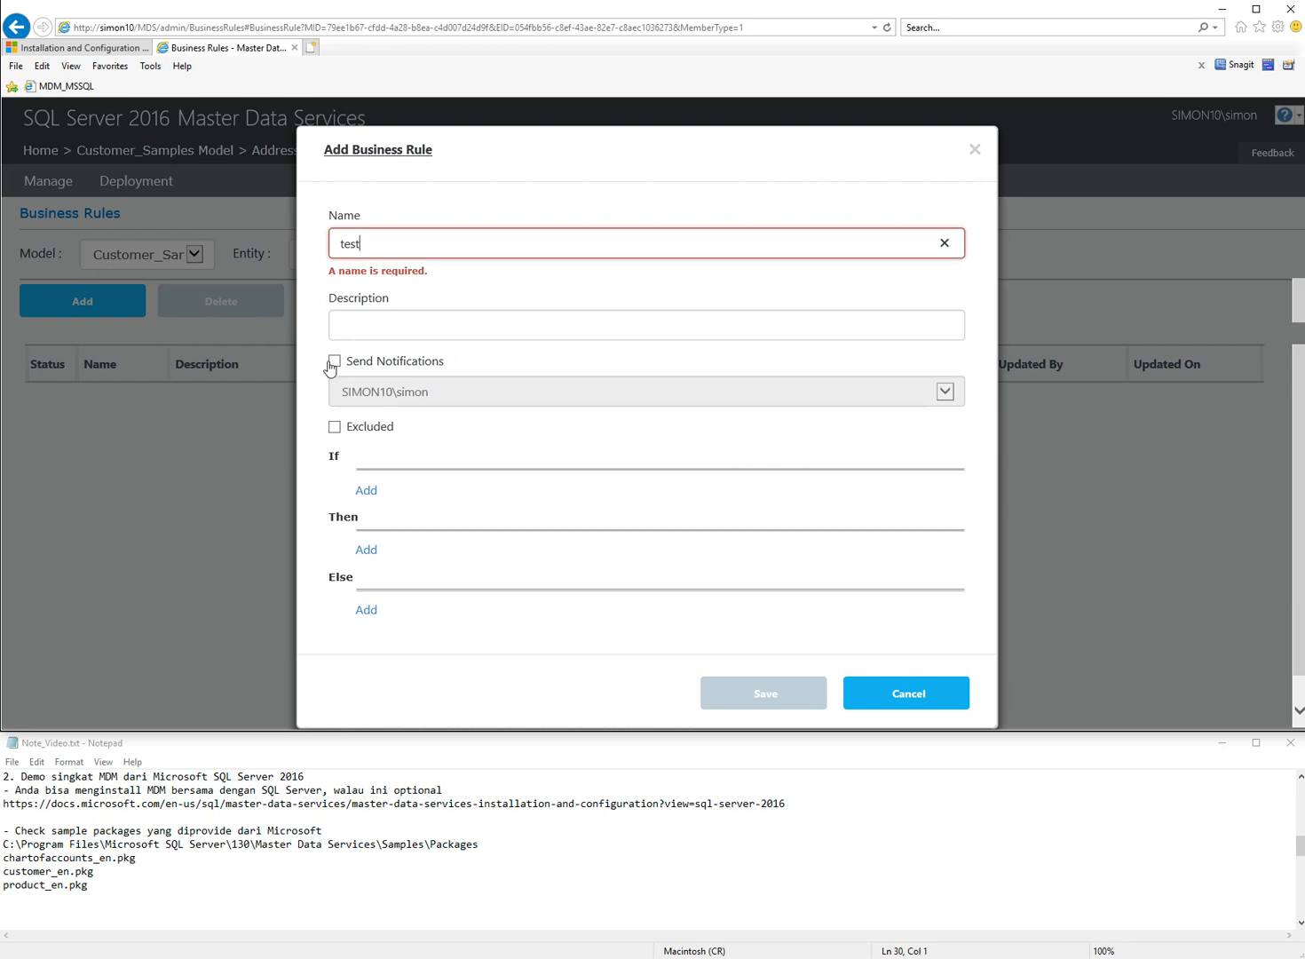
Step: Add an If condition to the test rule that checks whether Name is equal to Blank
left_click(366, 491)
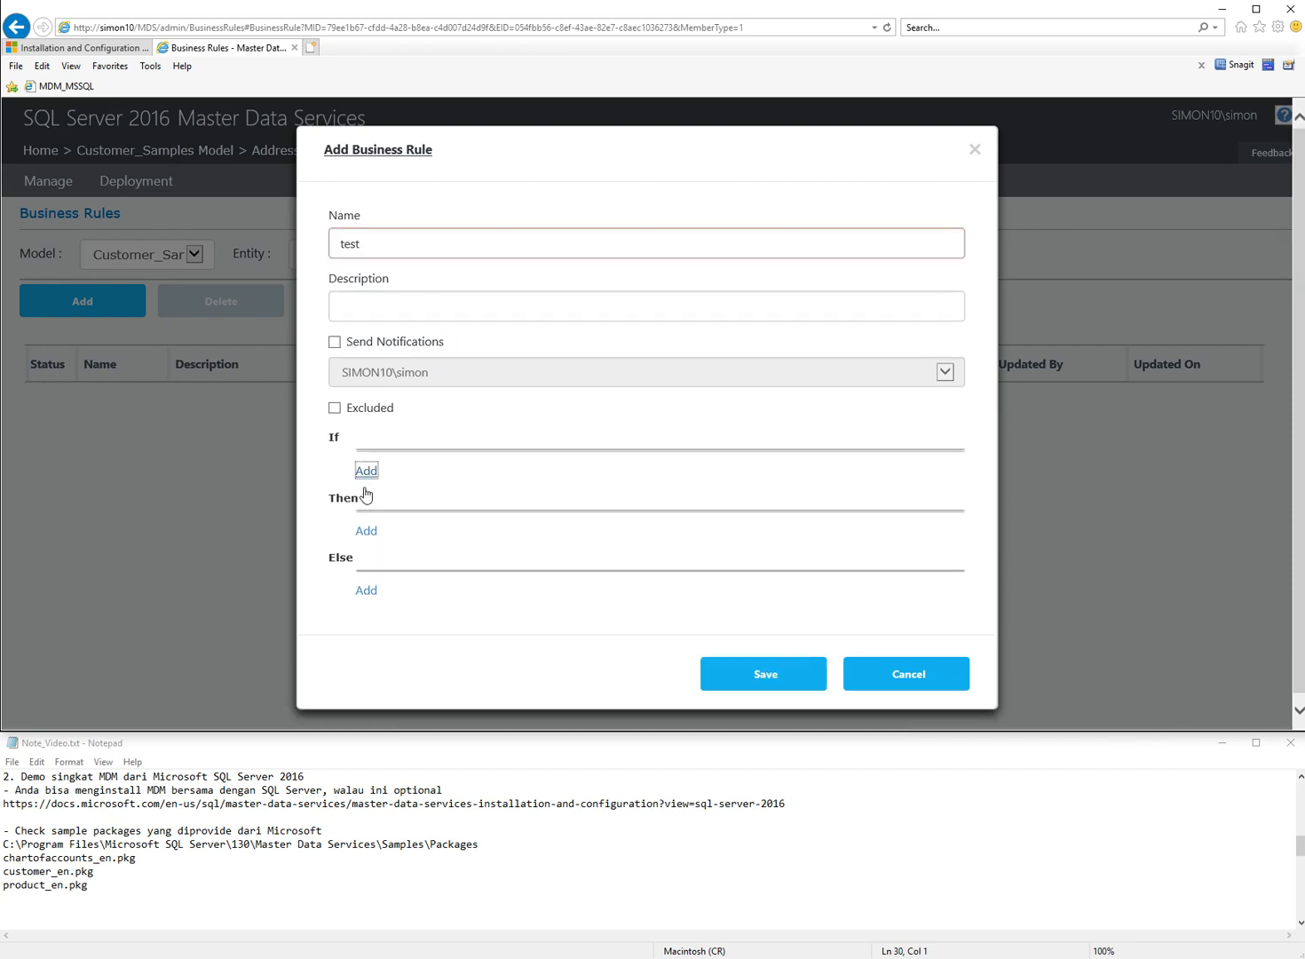
left_click(370, 475)
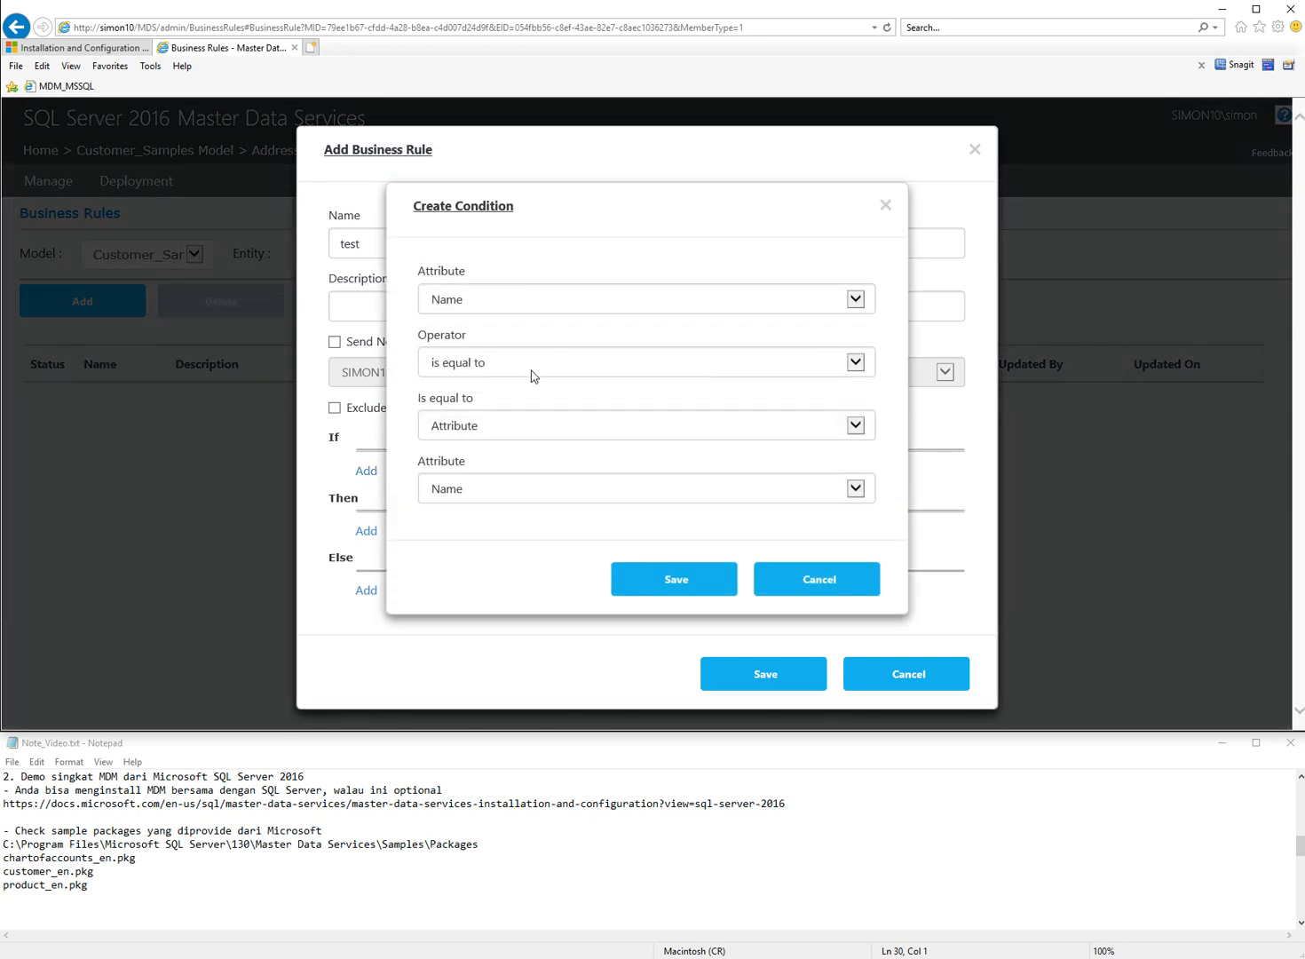
left_click(523, 427)
left_click(502, 444)
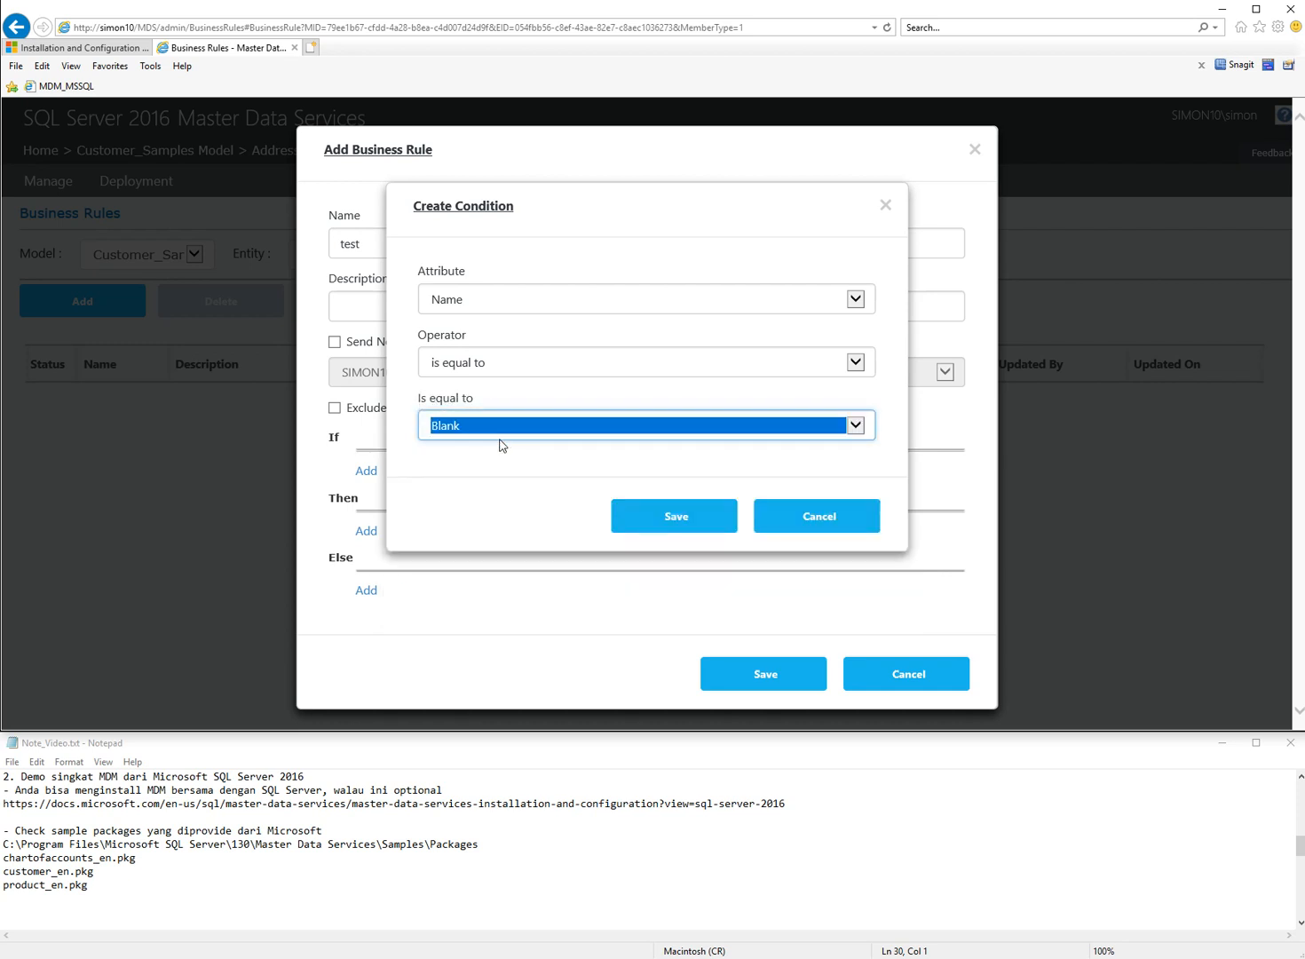
left_click(648, 516)
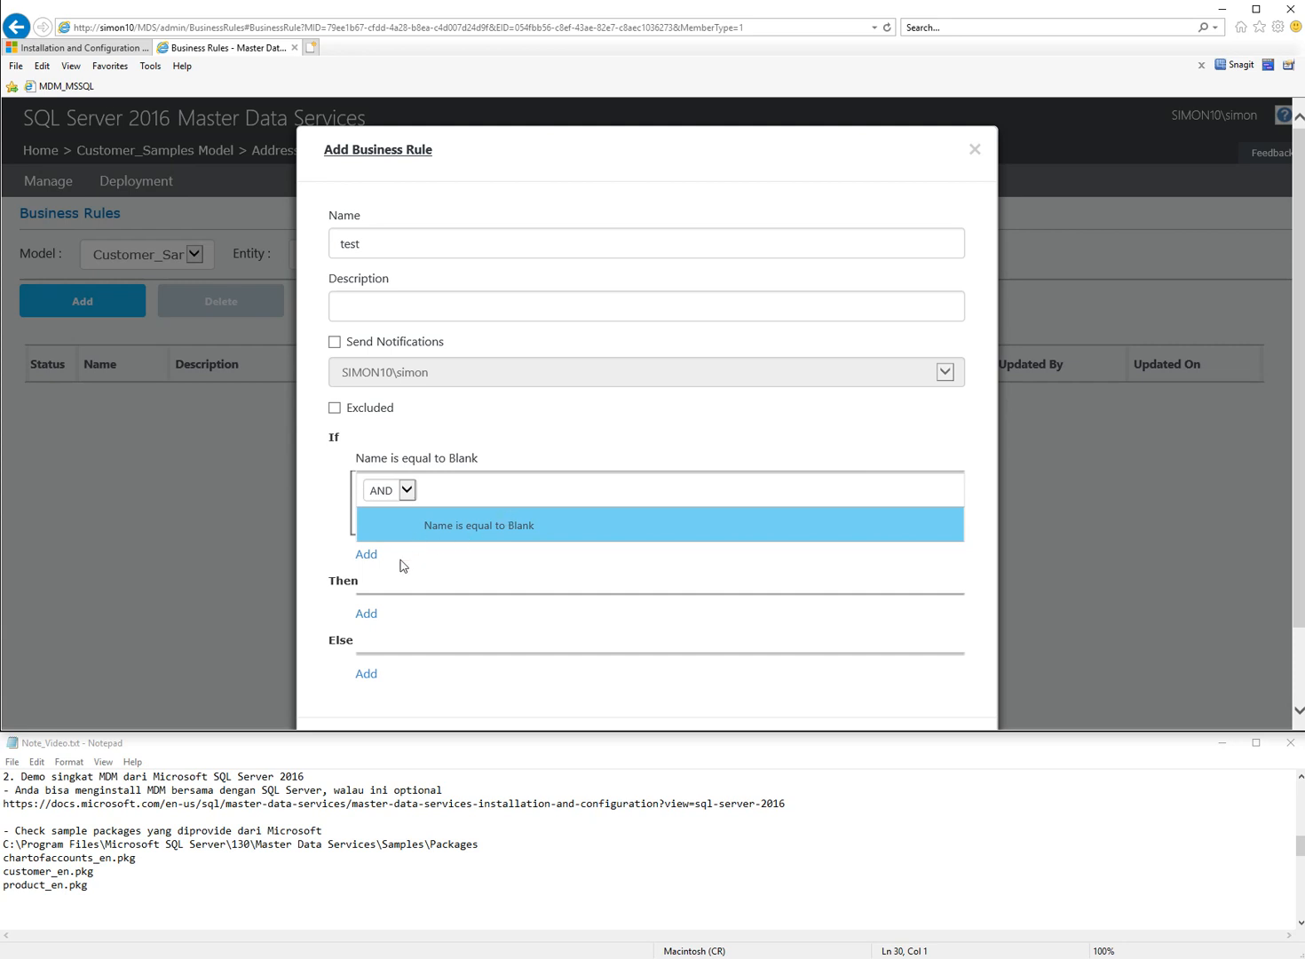
Step: Try a Then action where Name defaults to the attribute value NA, review the available action operators, and cancel the action
left_click(366, 613)
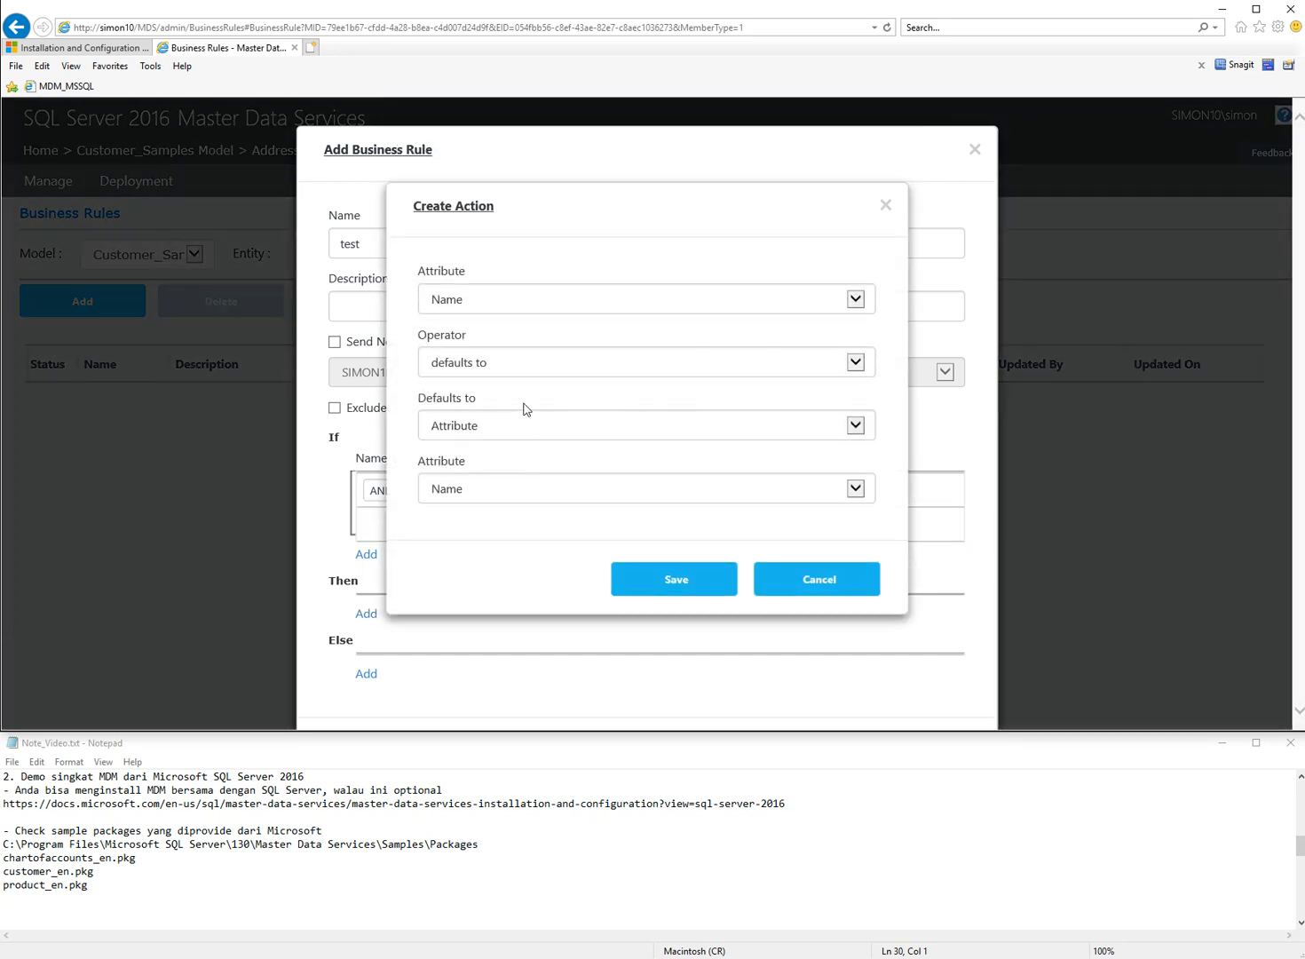
left_click(562, 426)
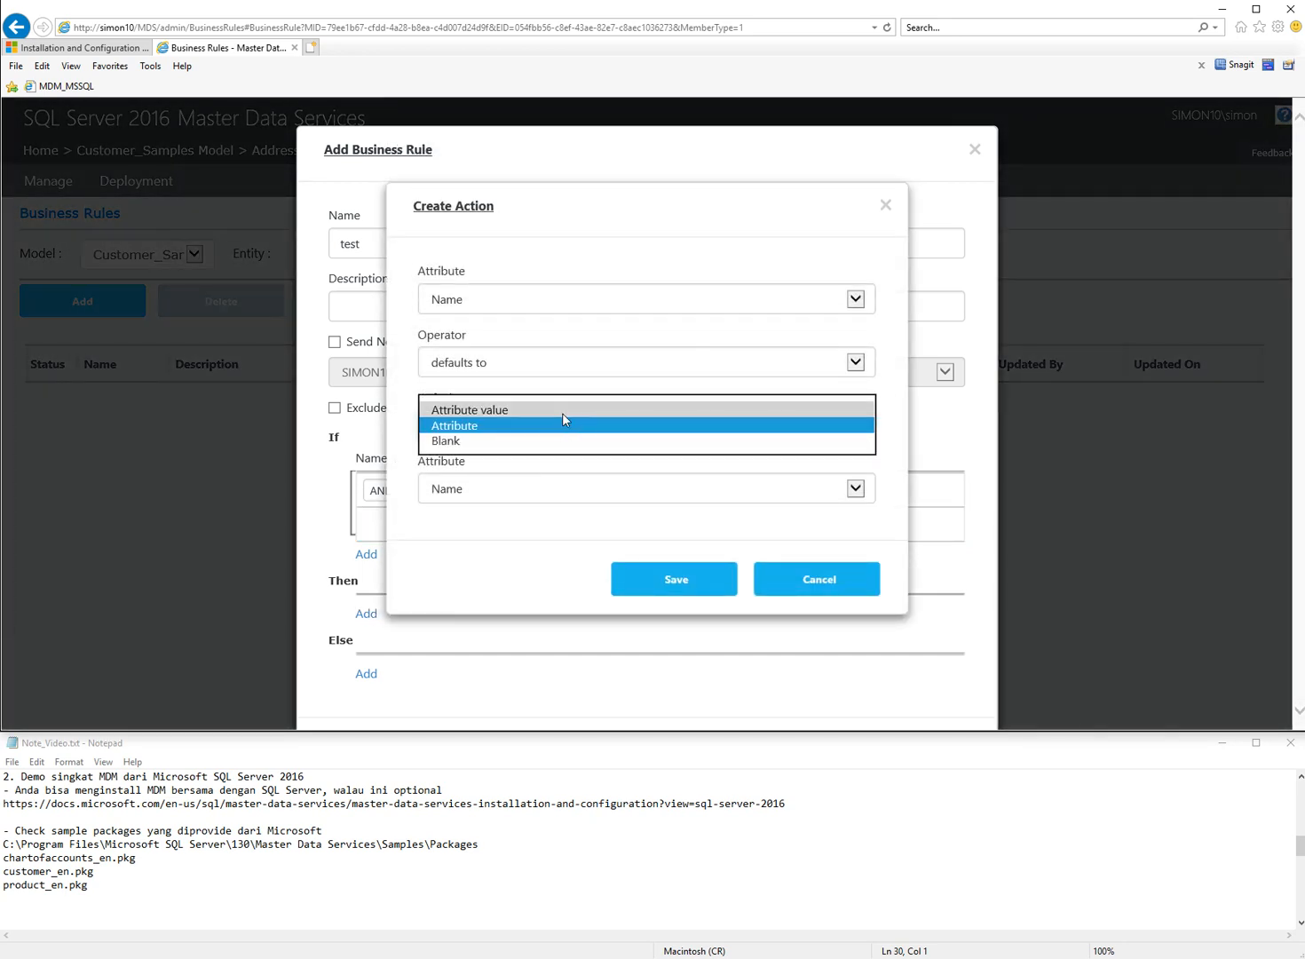
left_click(562, 409)
left_click(536, 480)
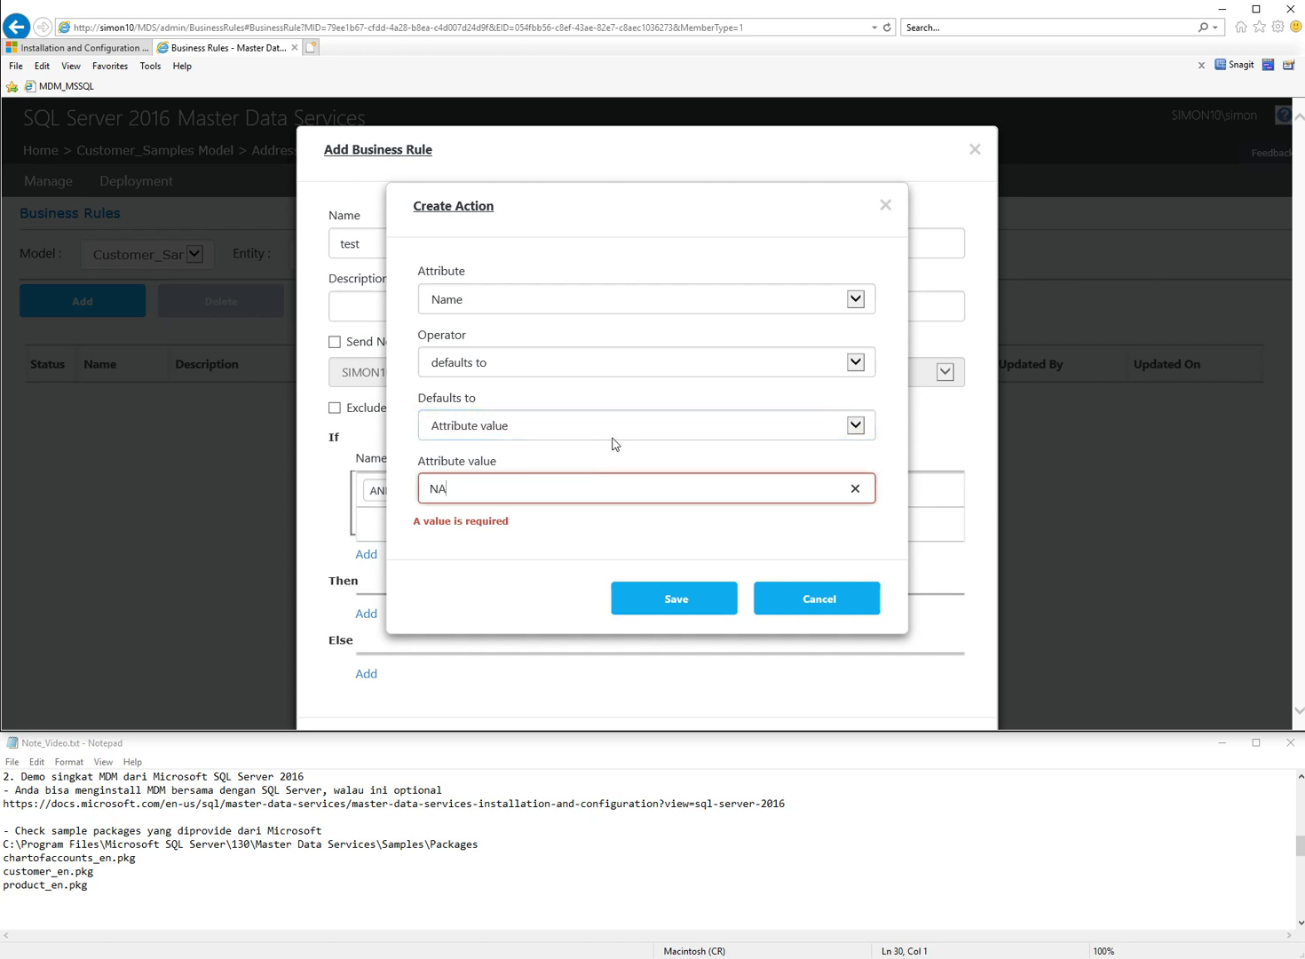
left_click(614, 376)
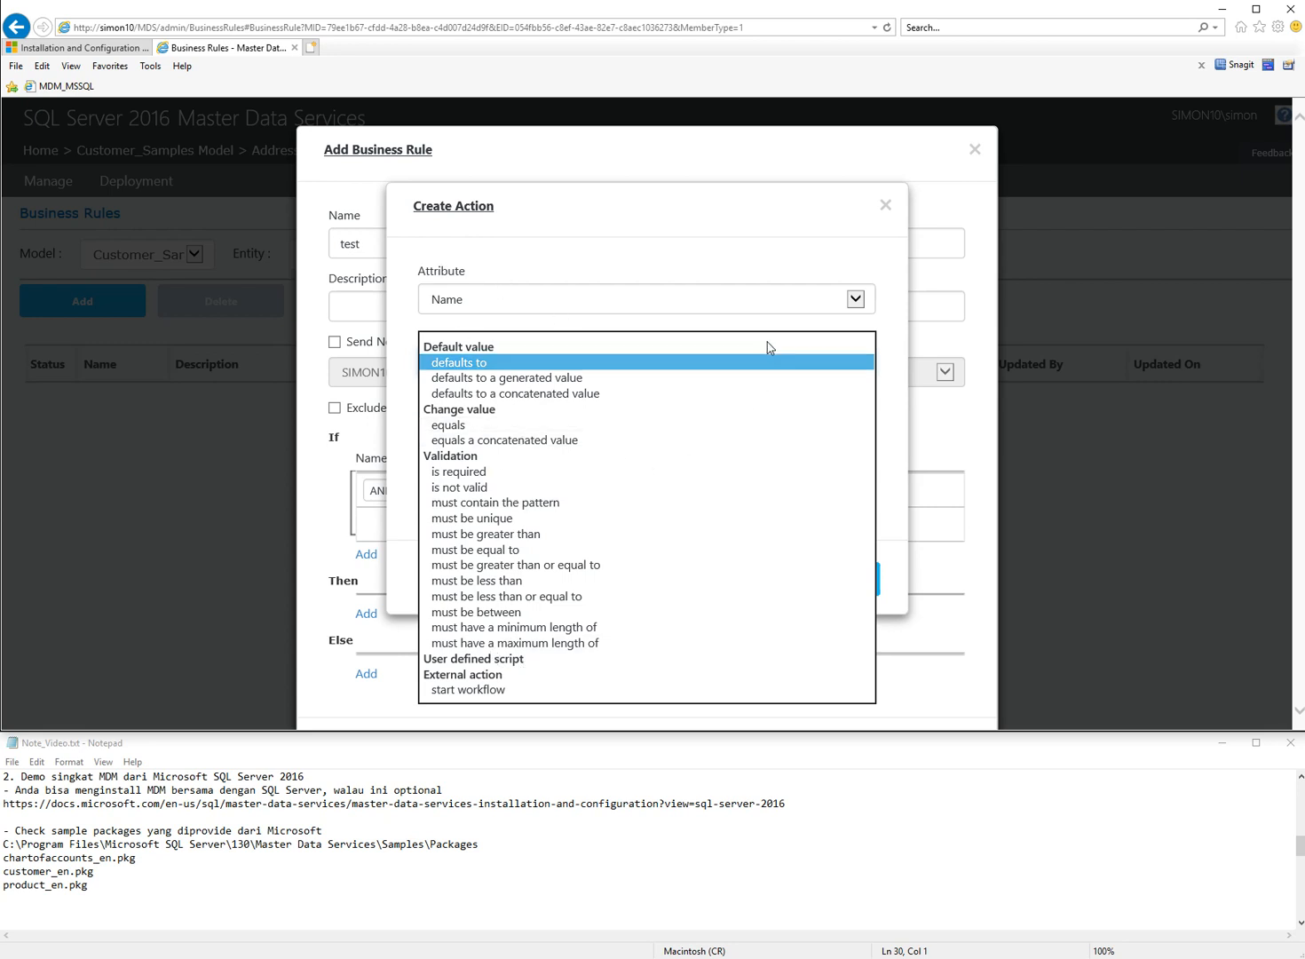
left_click(852, 362)
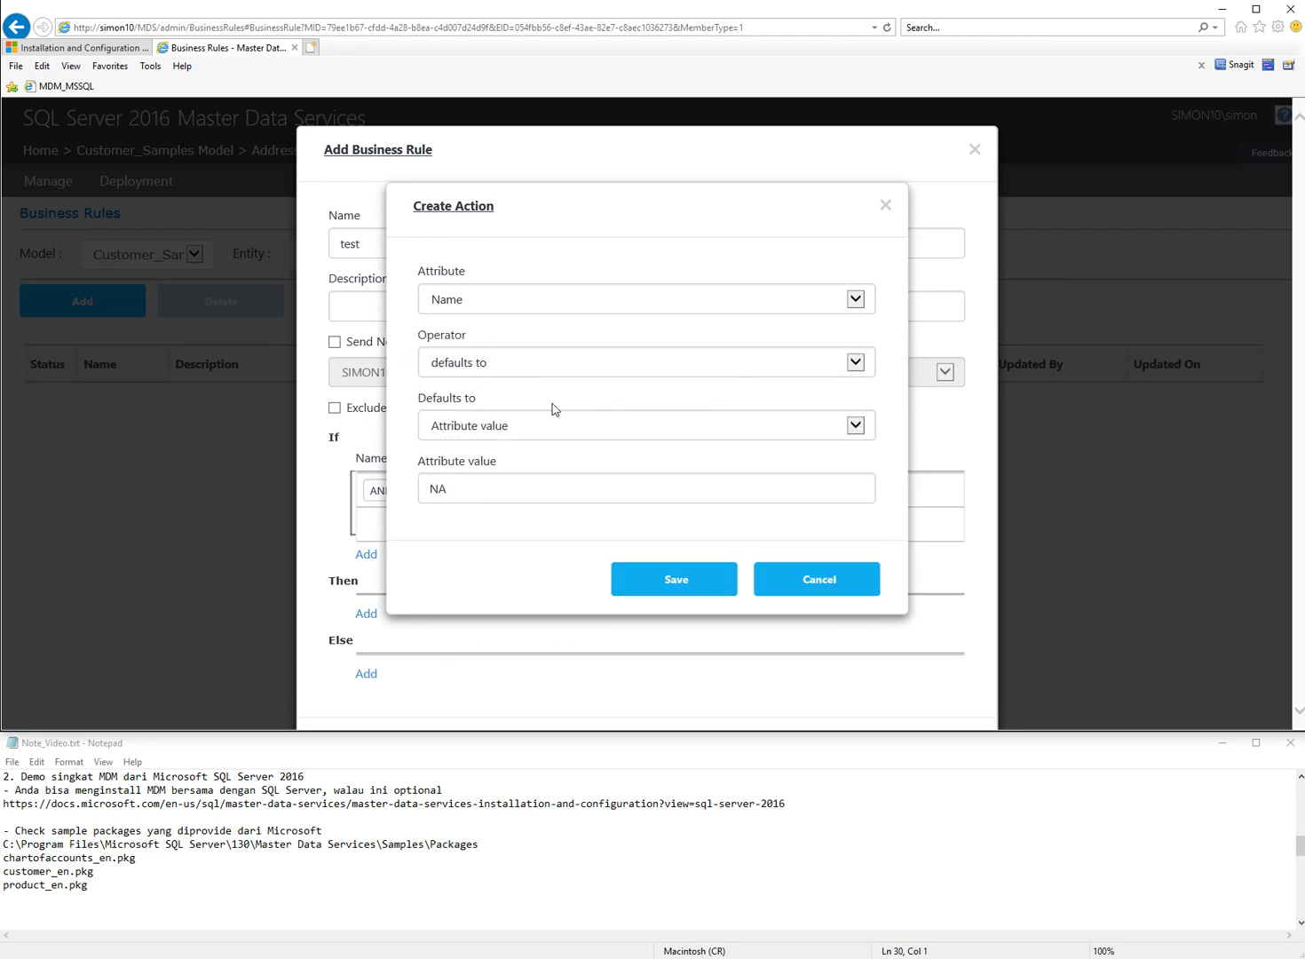
left_click(786, 580)
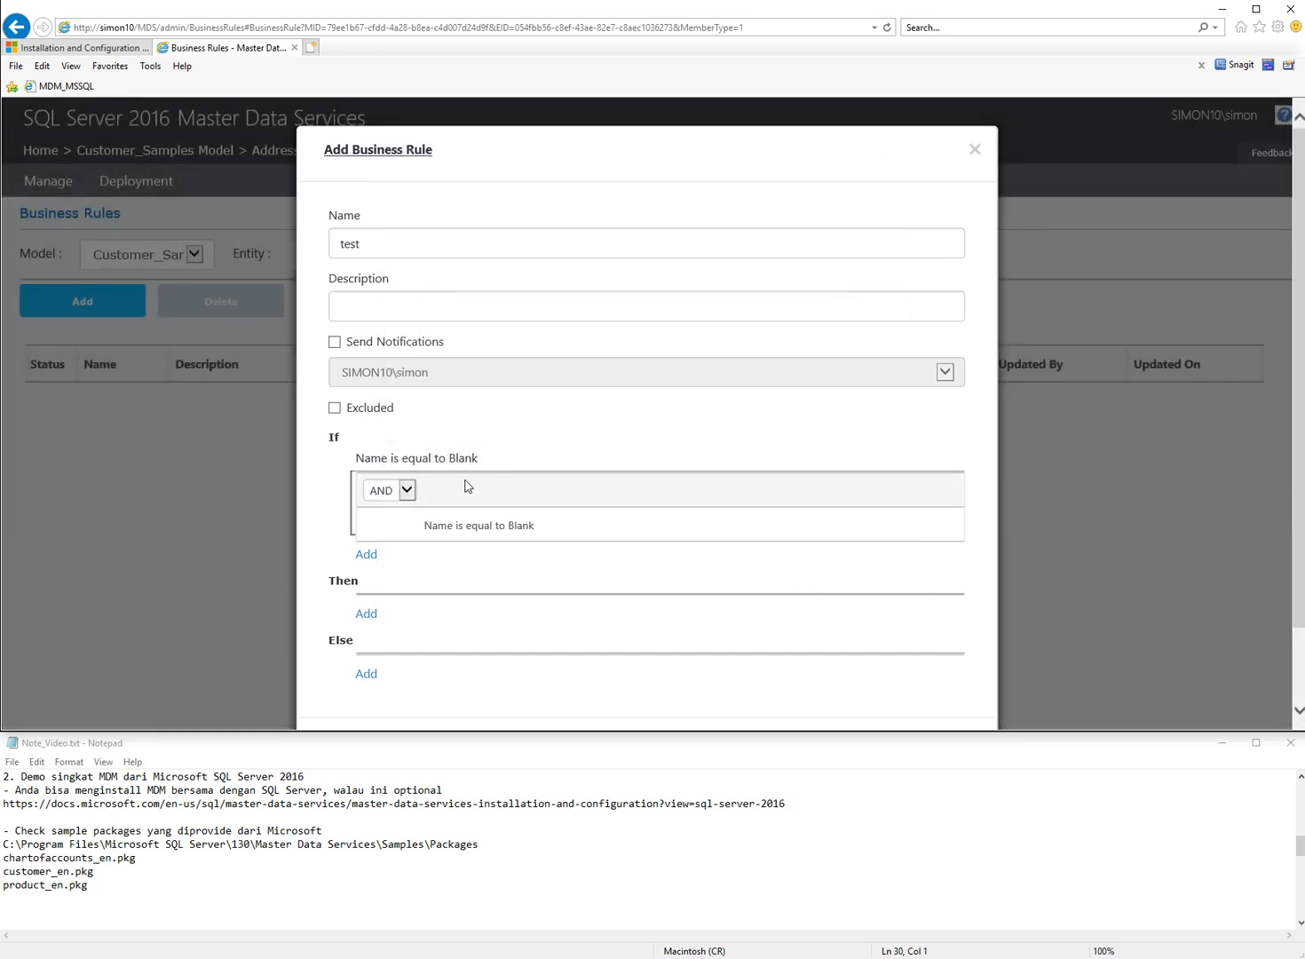
Step: Review the operators available for another If condition, cancel it, and close the test rule without saving
left_click(368, 556)
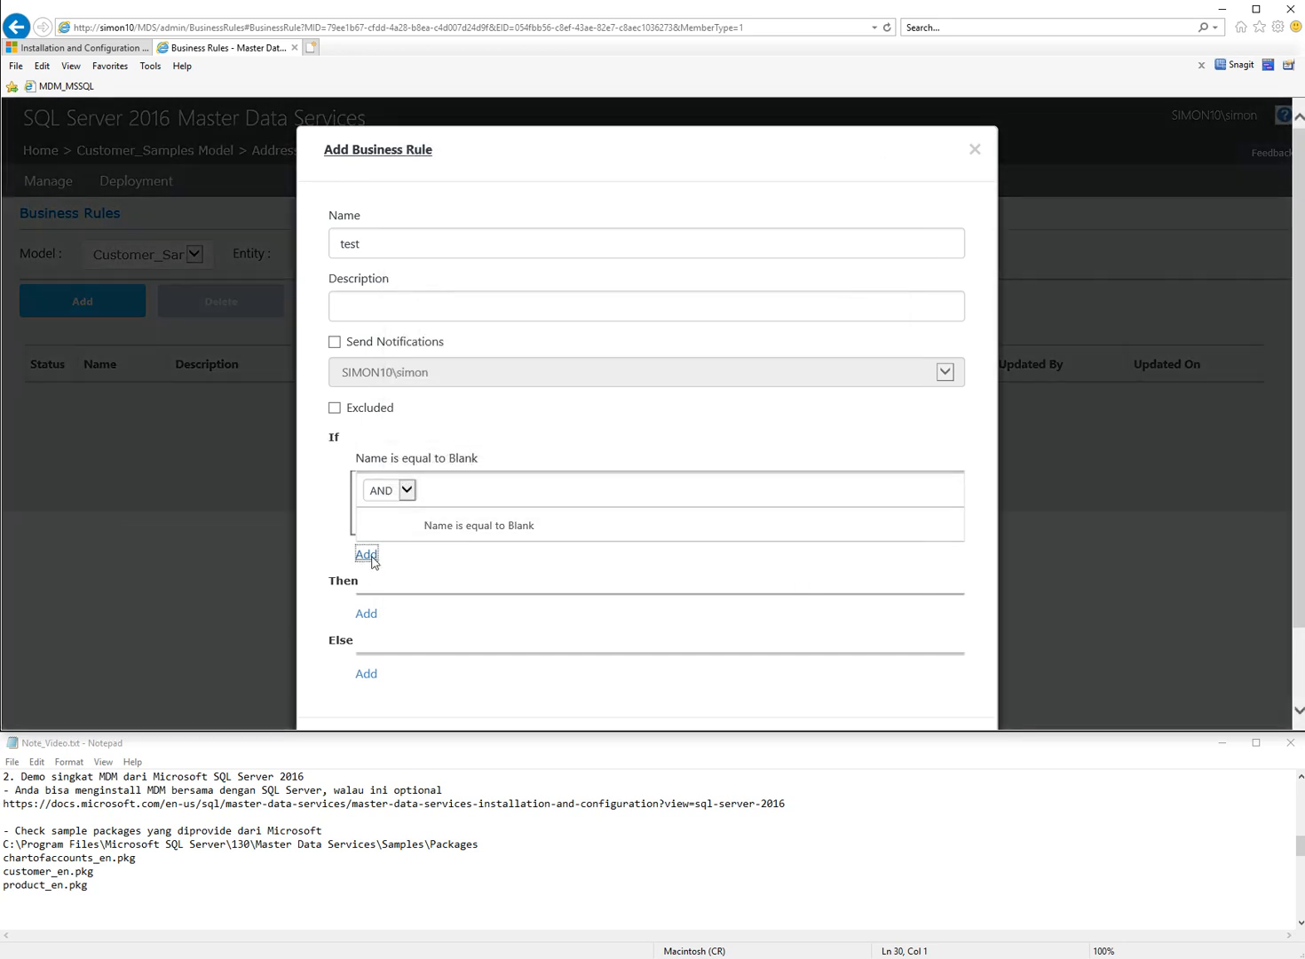
left_click(607, 369)
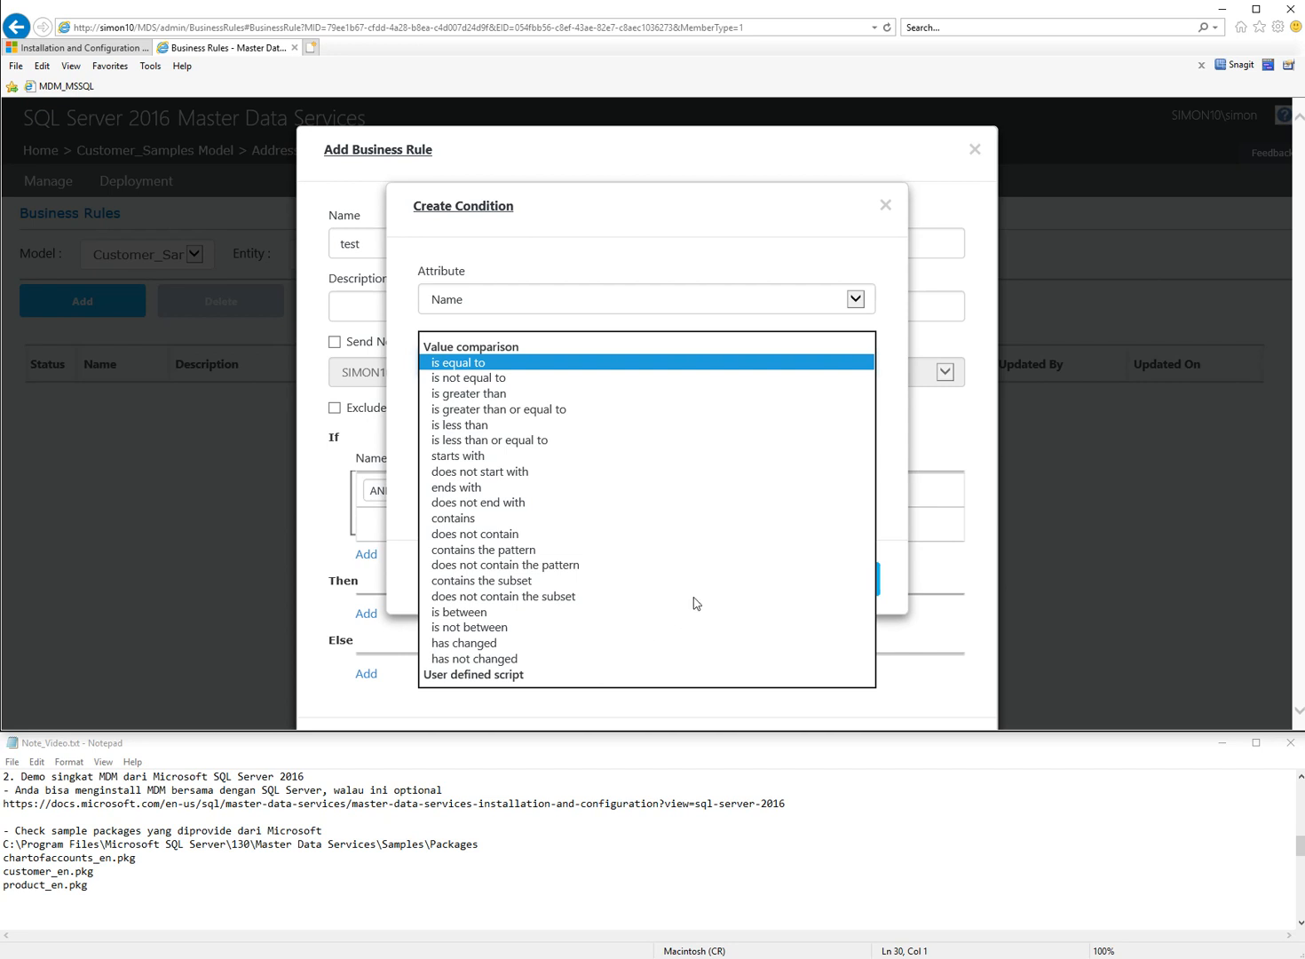
left_click(887, 379)
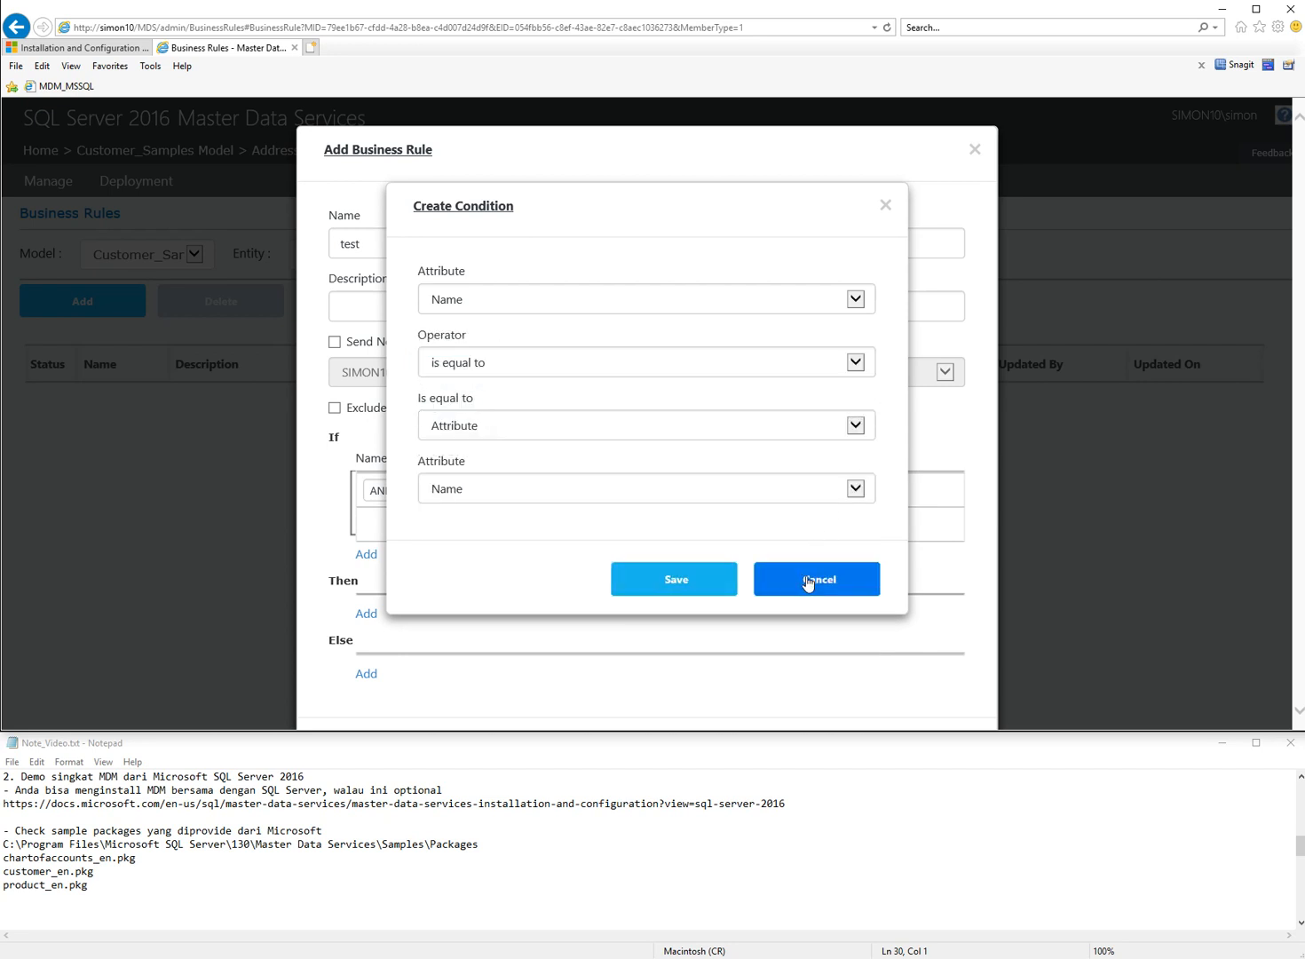
left_click(808, 582)
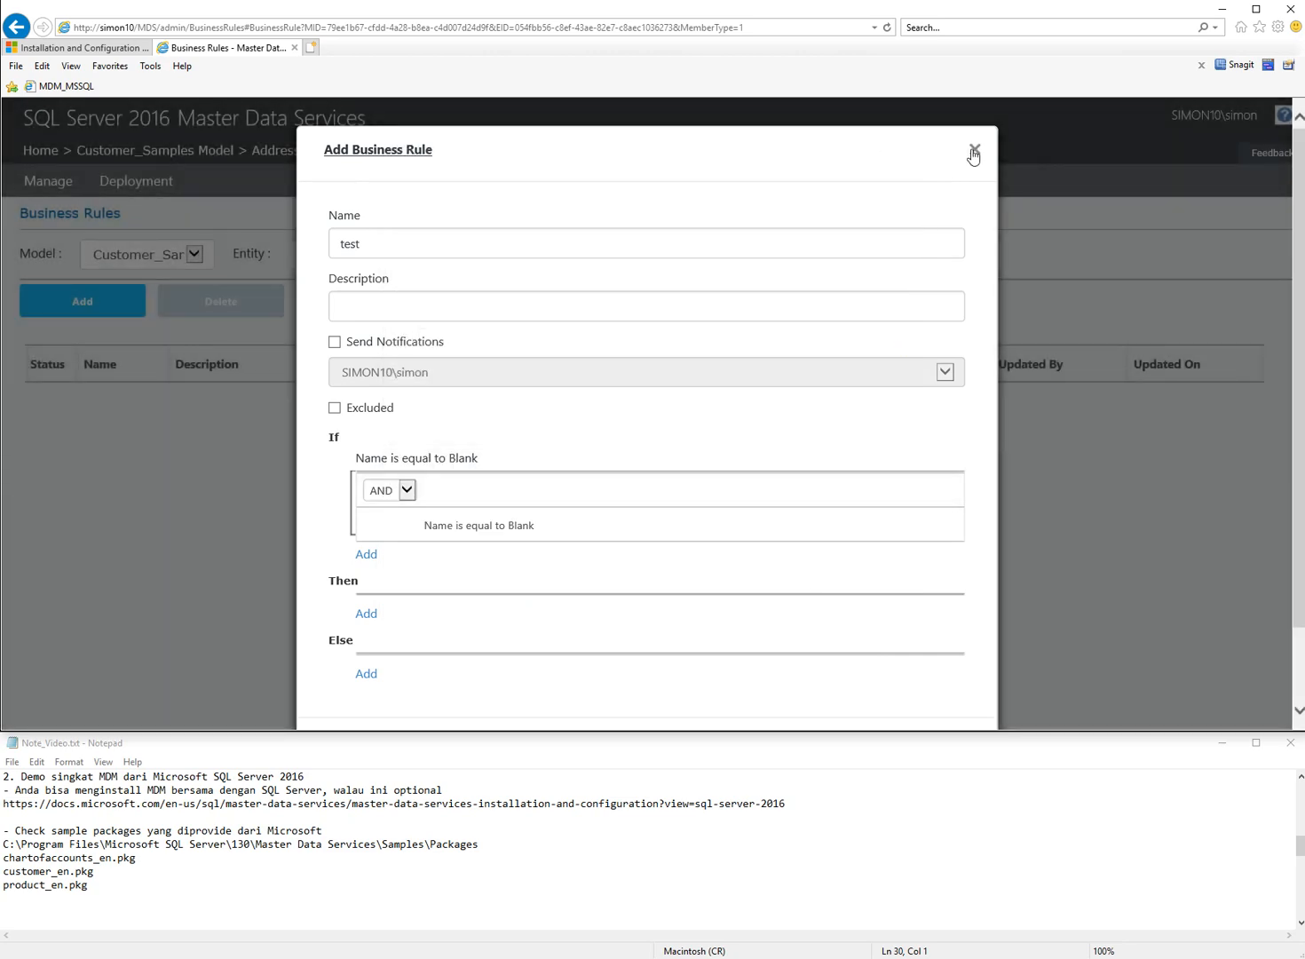
left_click(973, 153)
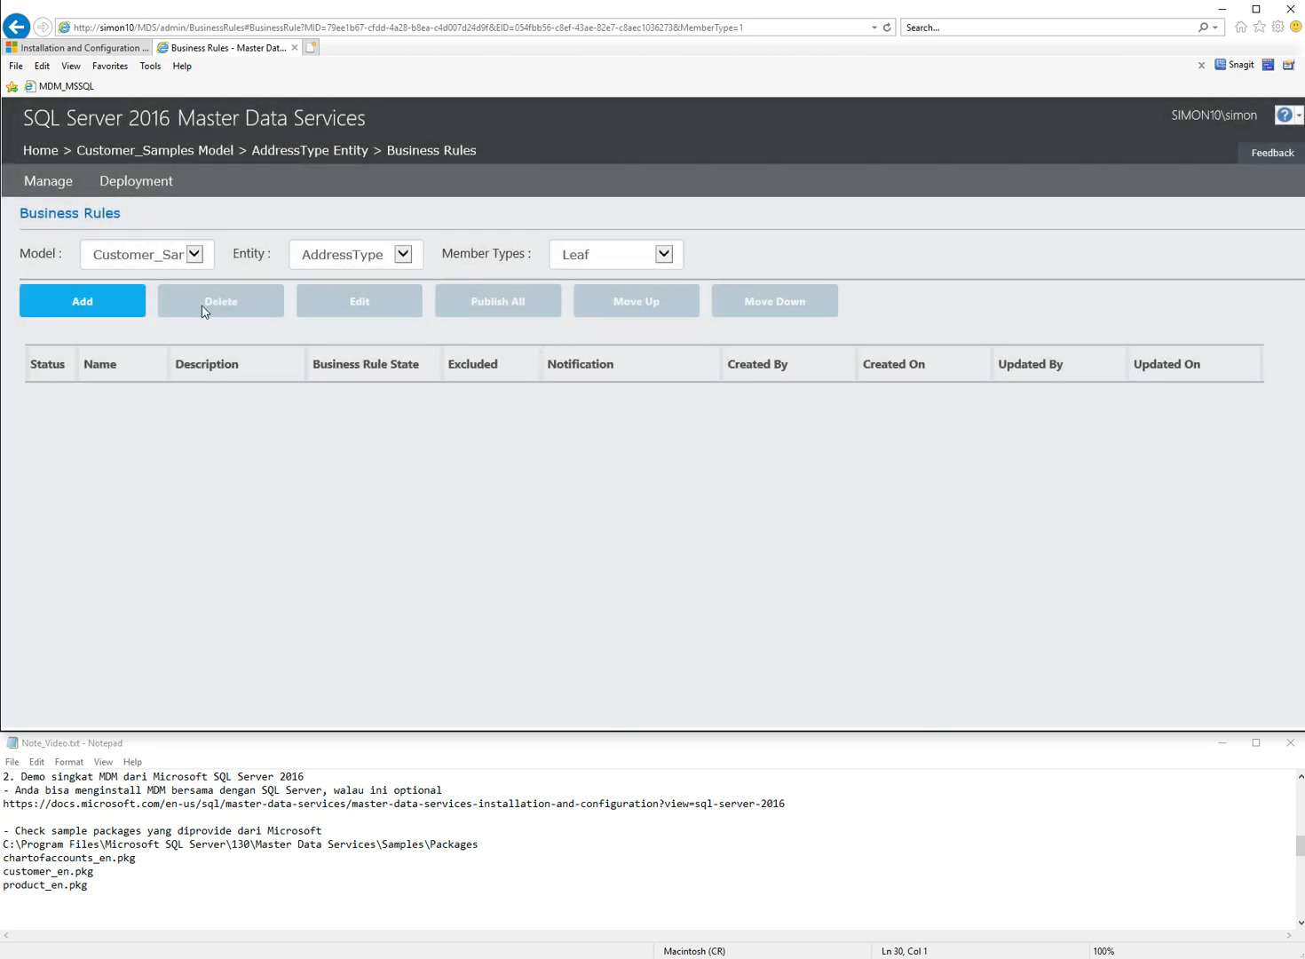
Step: Return to the Master Data Services home page and open Explorer for the Customer_Samples model
left_click(51, 184)
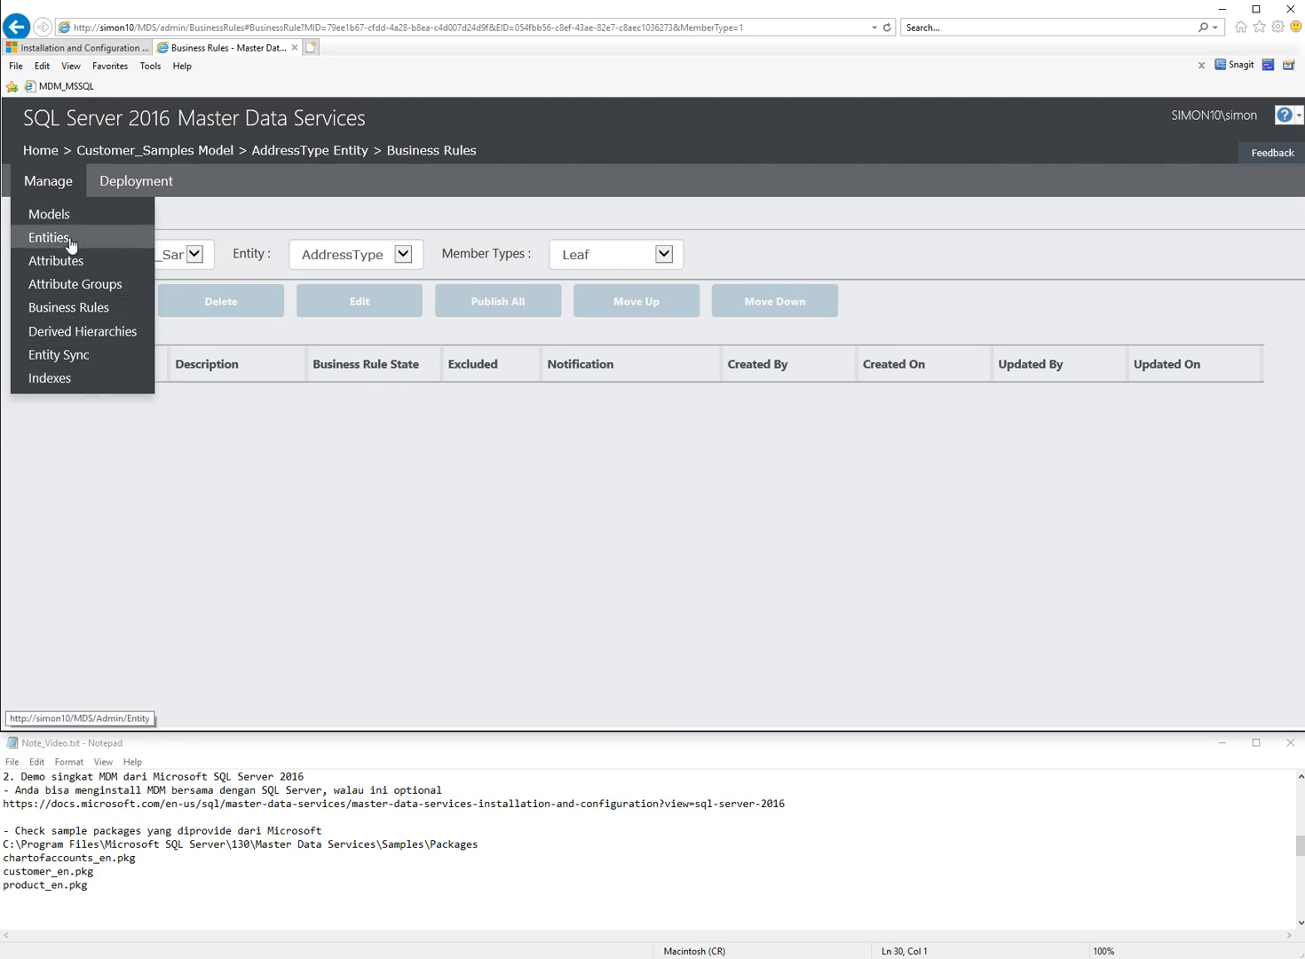
left_click(68, 88)
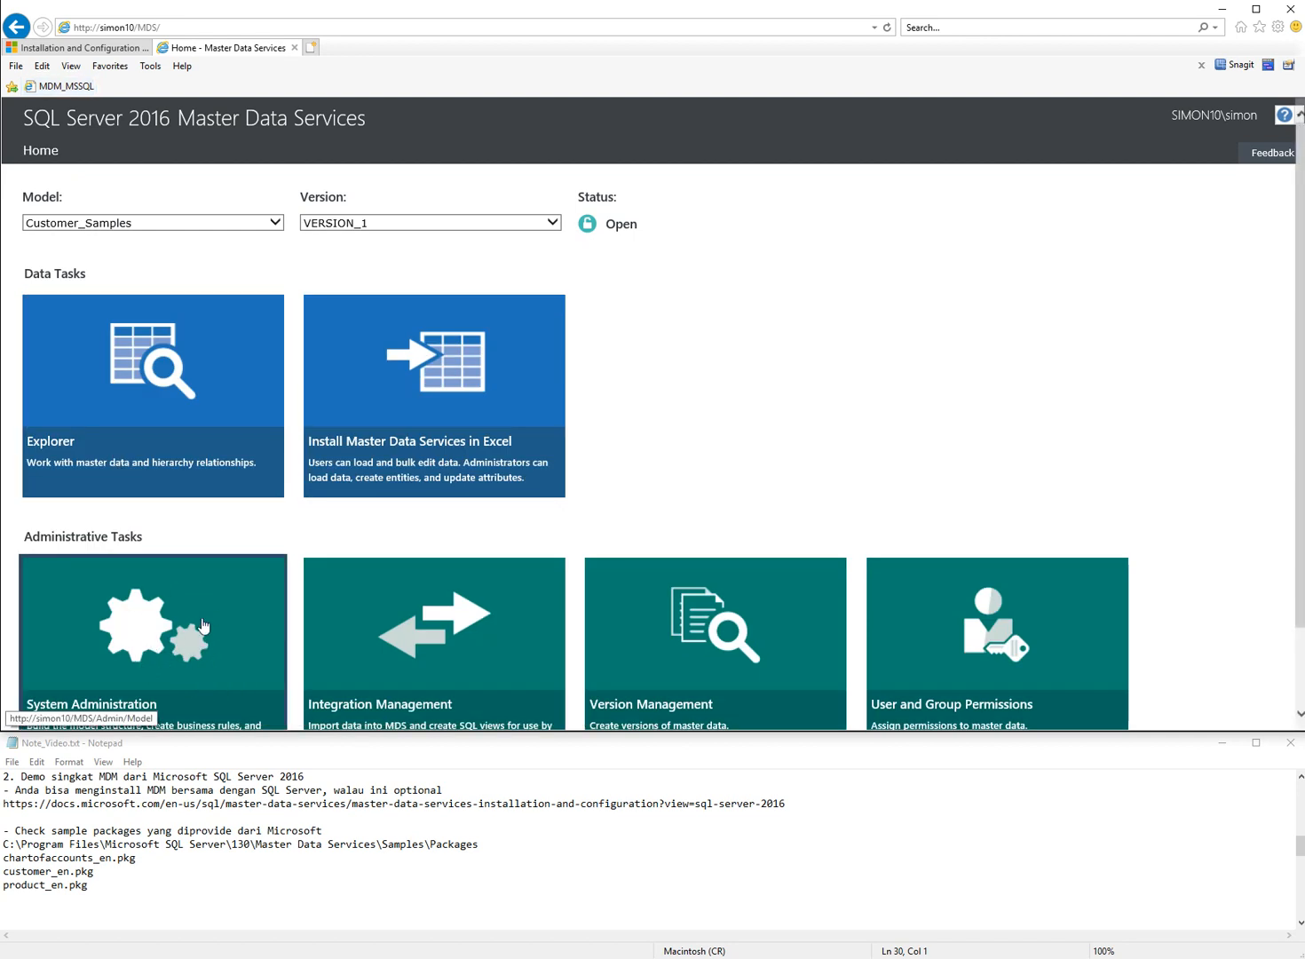
left_click(196, 357)
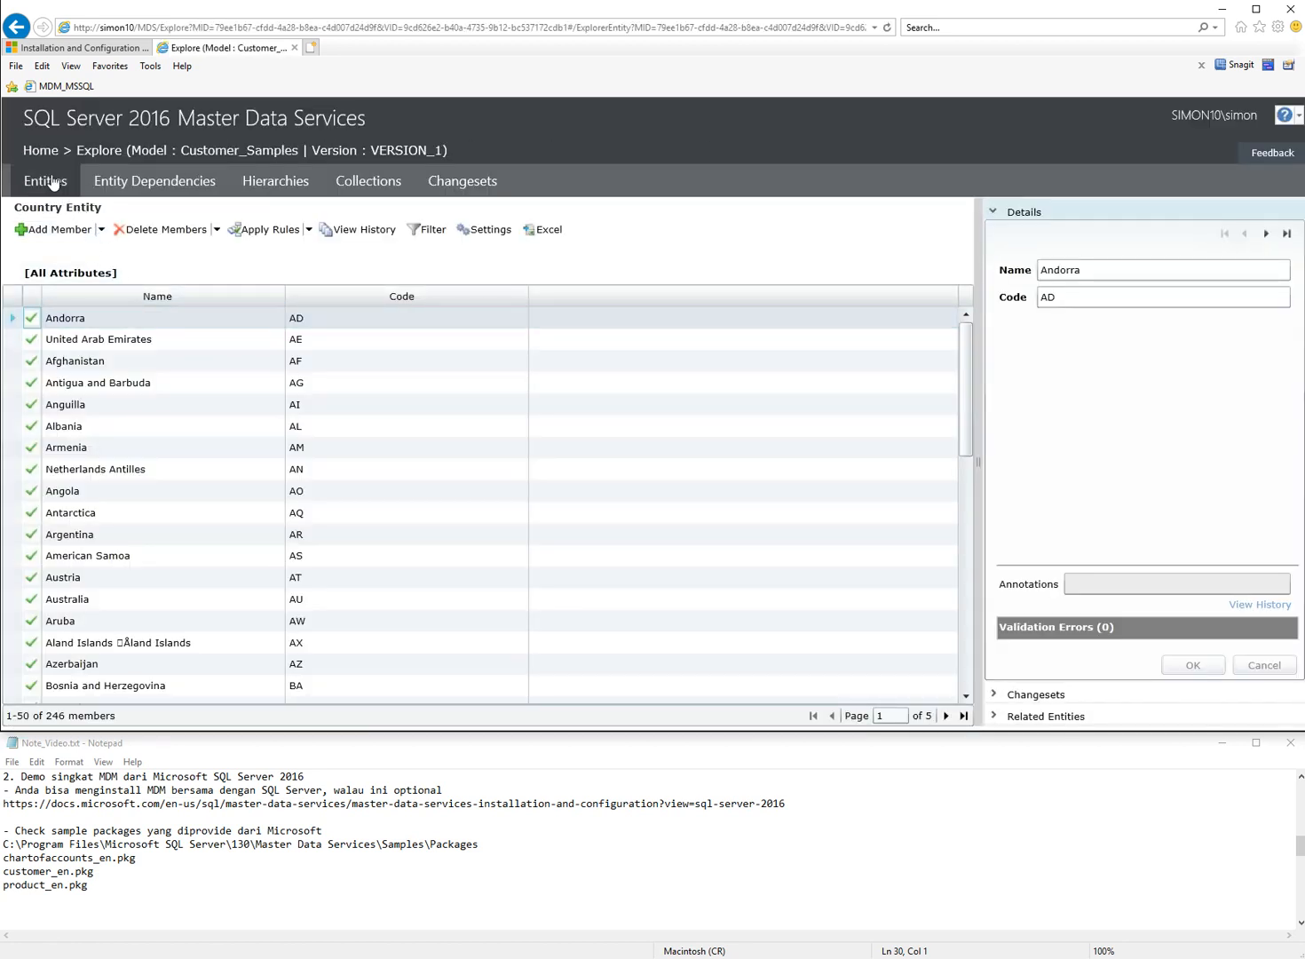
Step: Look through the members of the Country entity and open the members of the Currency entity
left_click(55, 187)
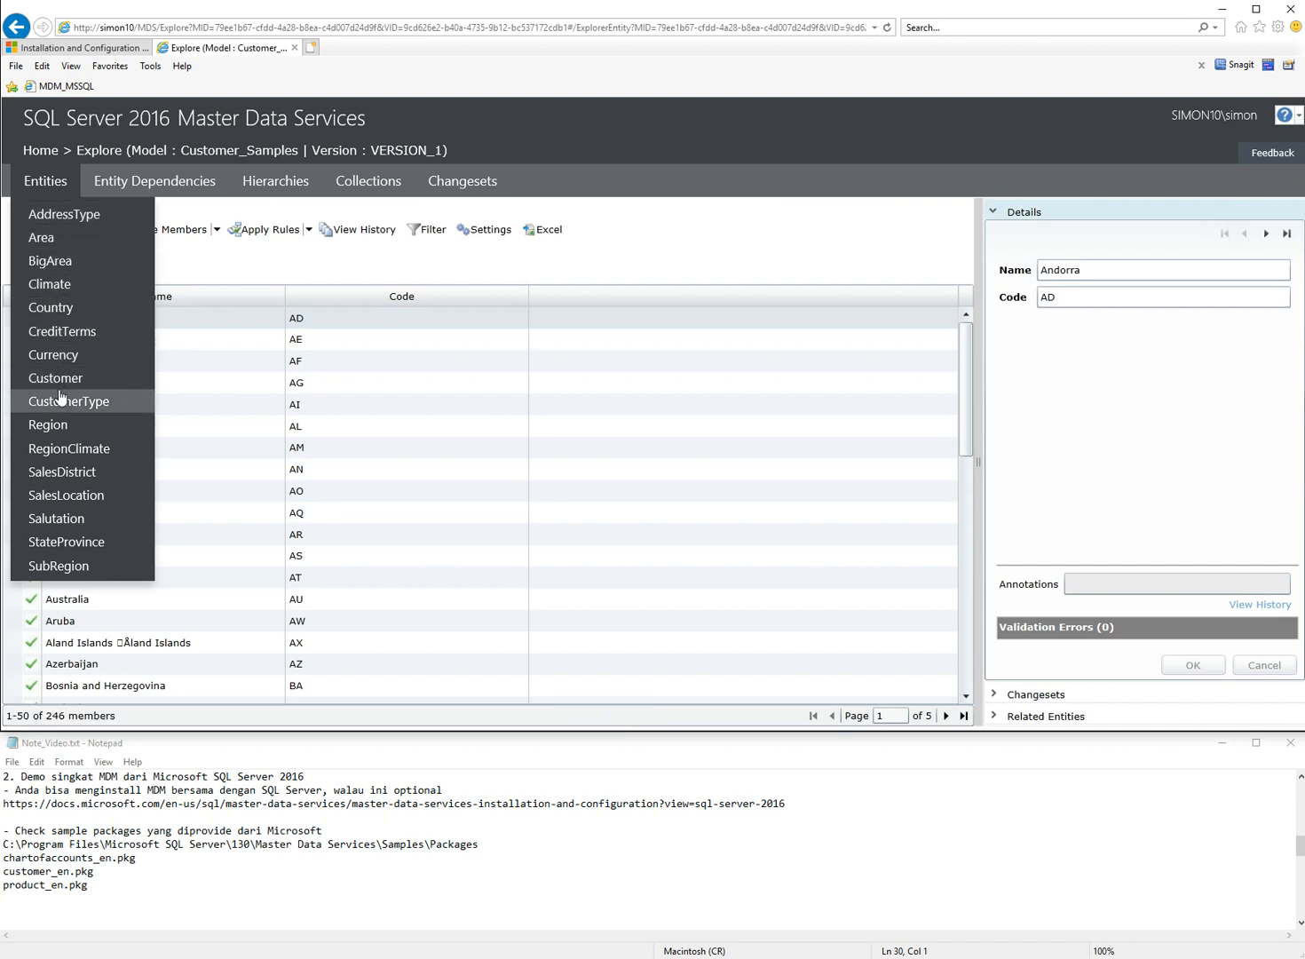
left_click(59, 308)
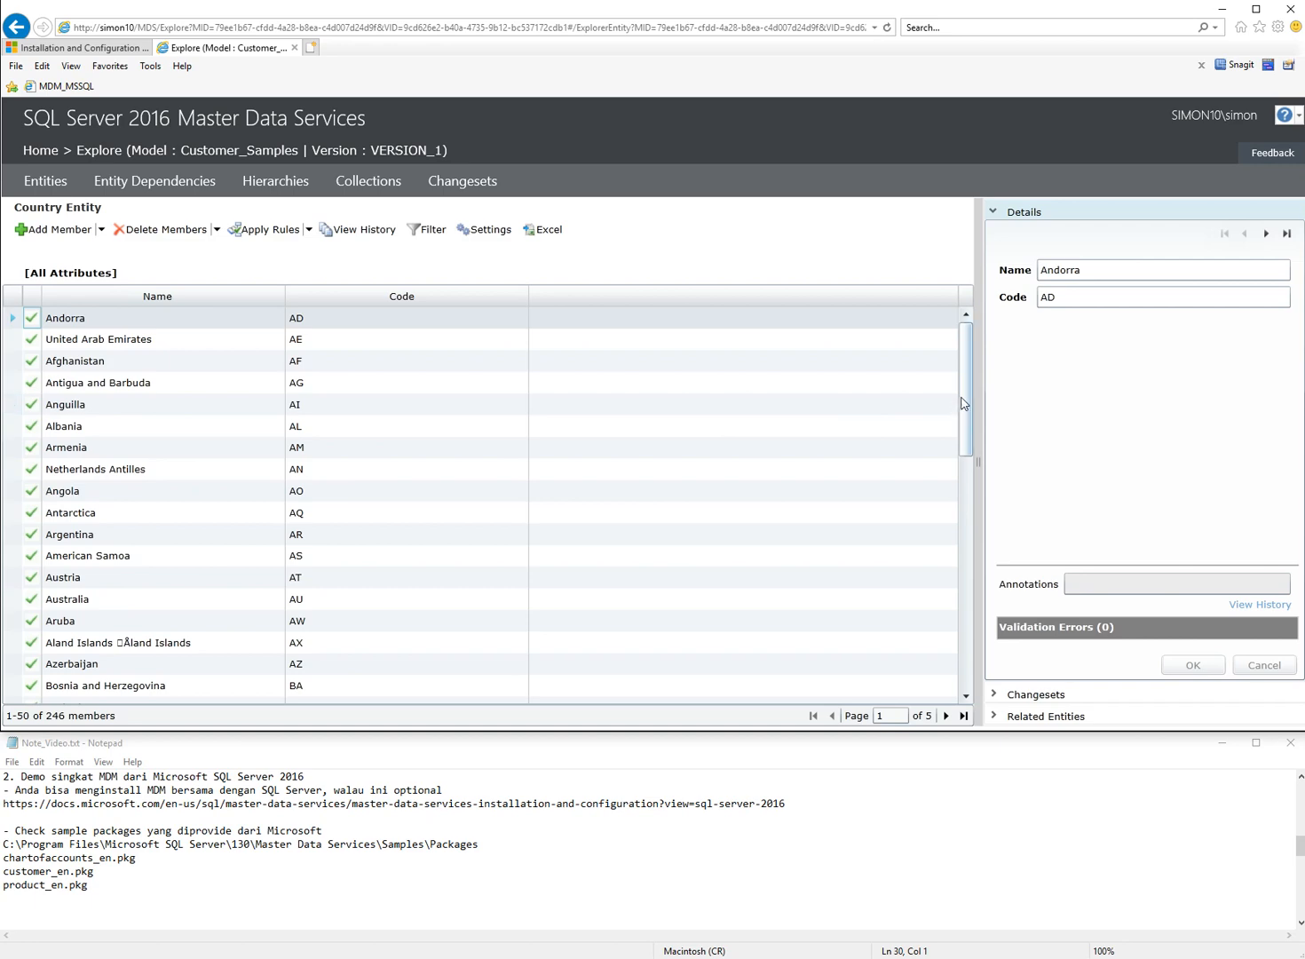
scroll(920, 560, "down", 10)
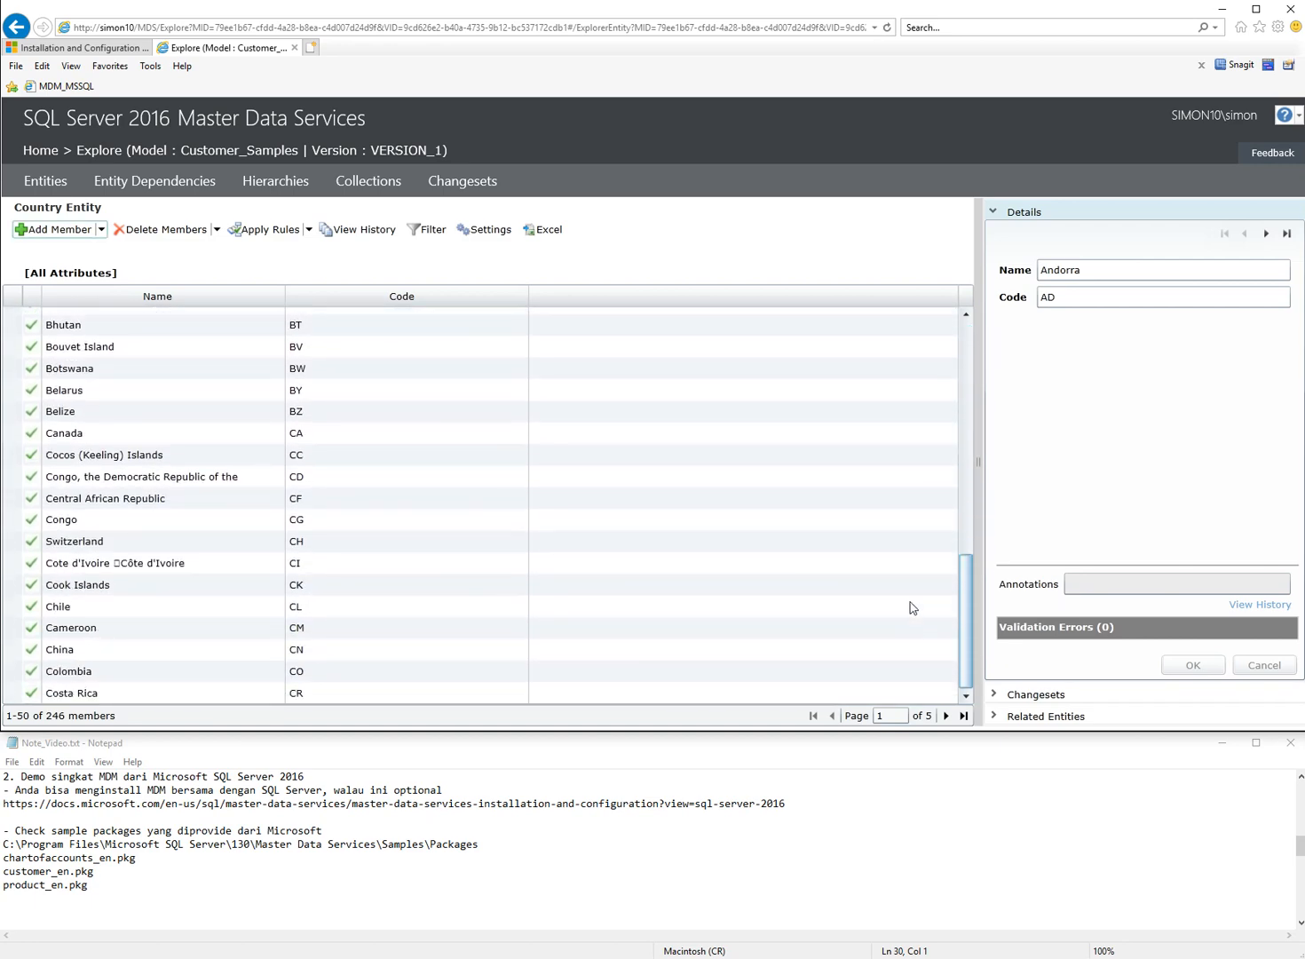
scroll(911, 607, "up", 10)
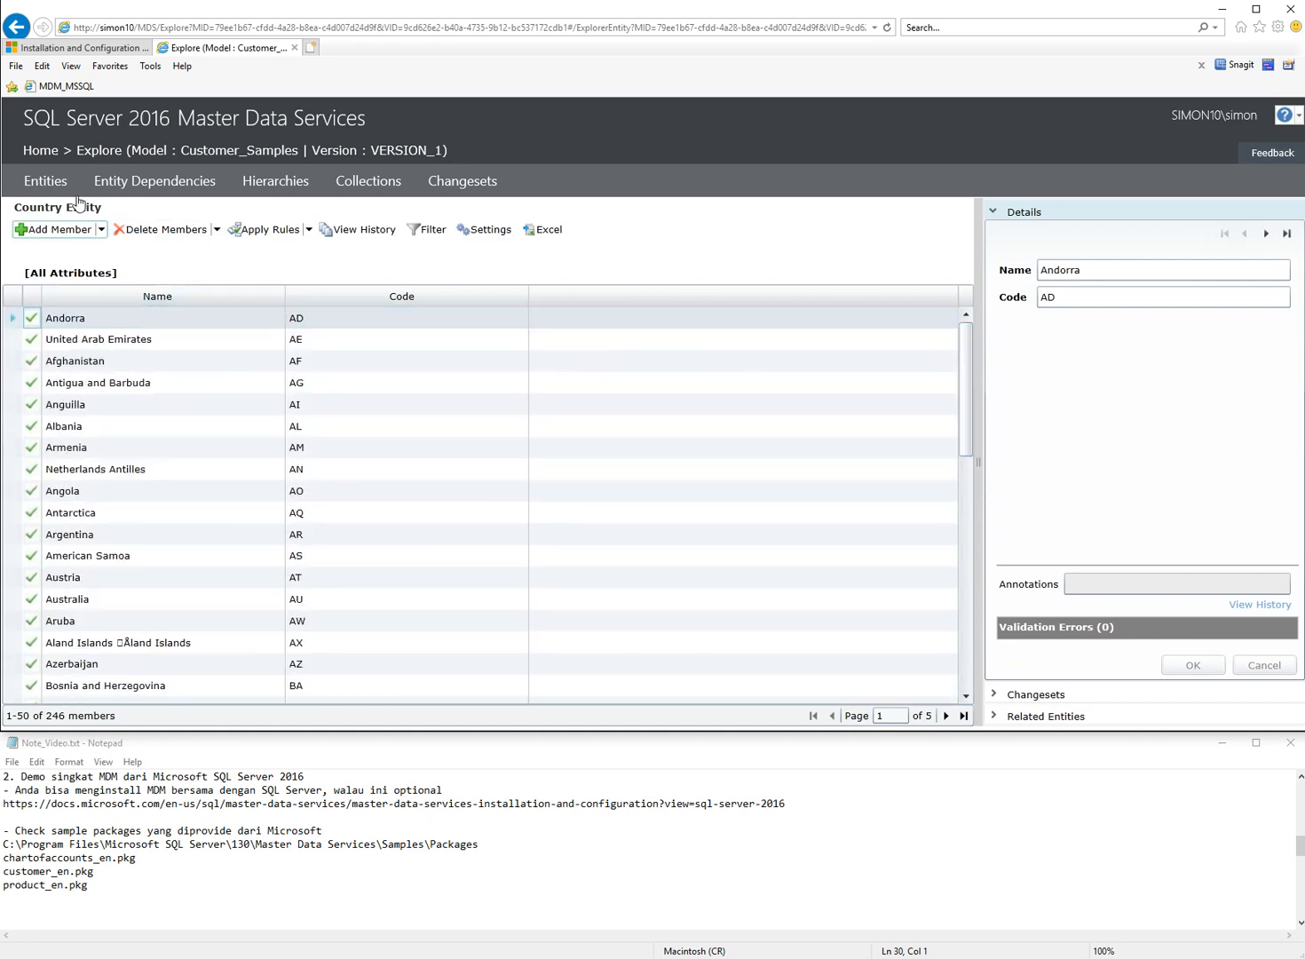
mouse_move(66, 188)
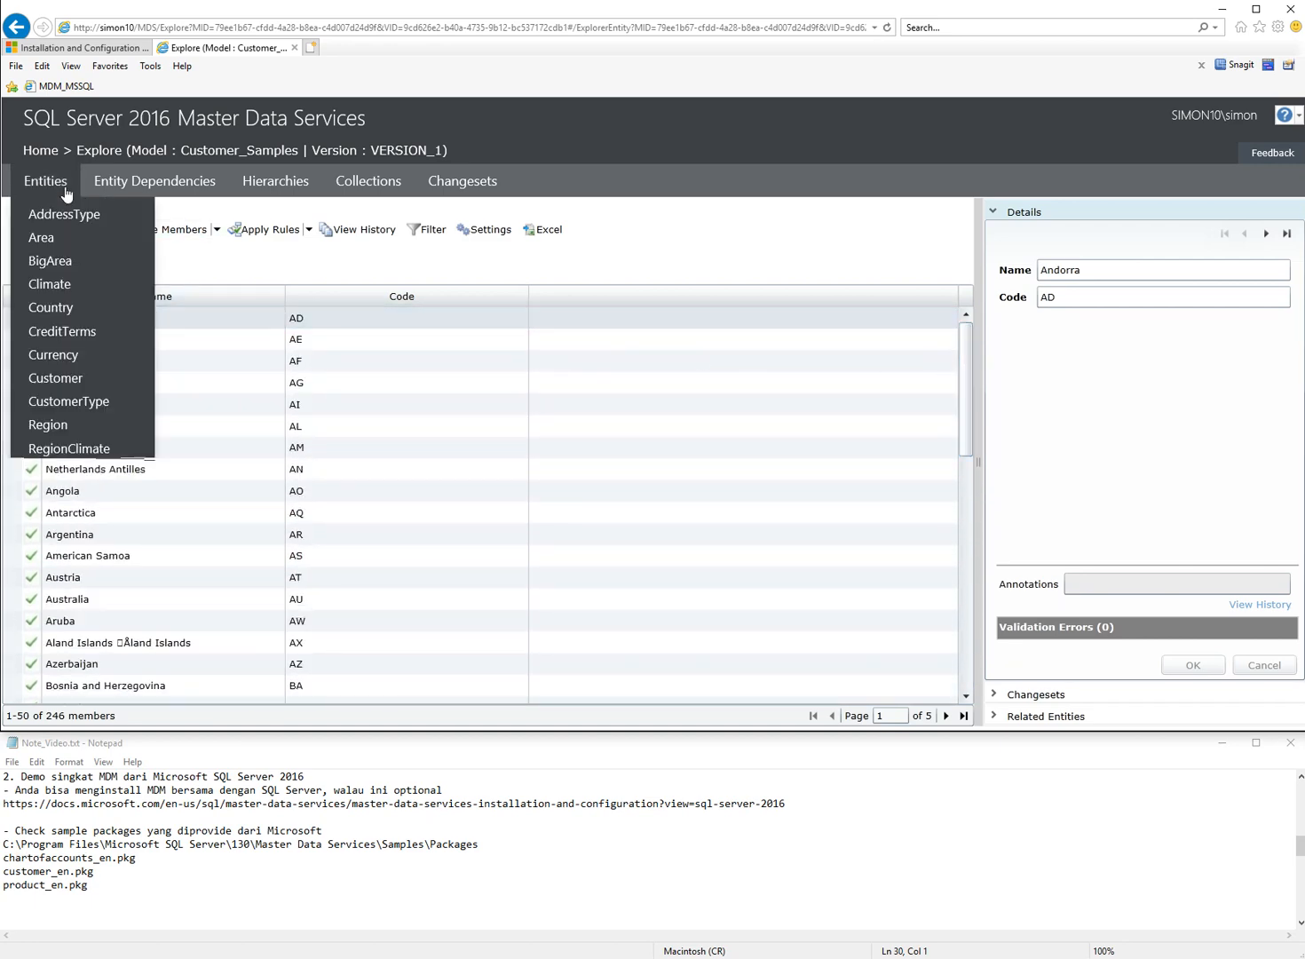
left_click(53, 355)
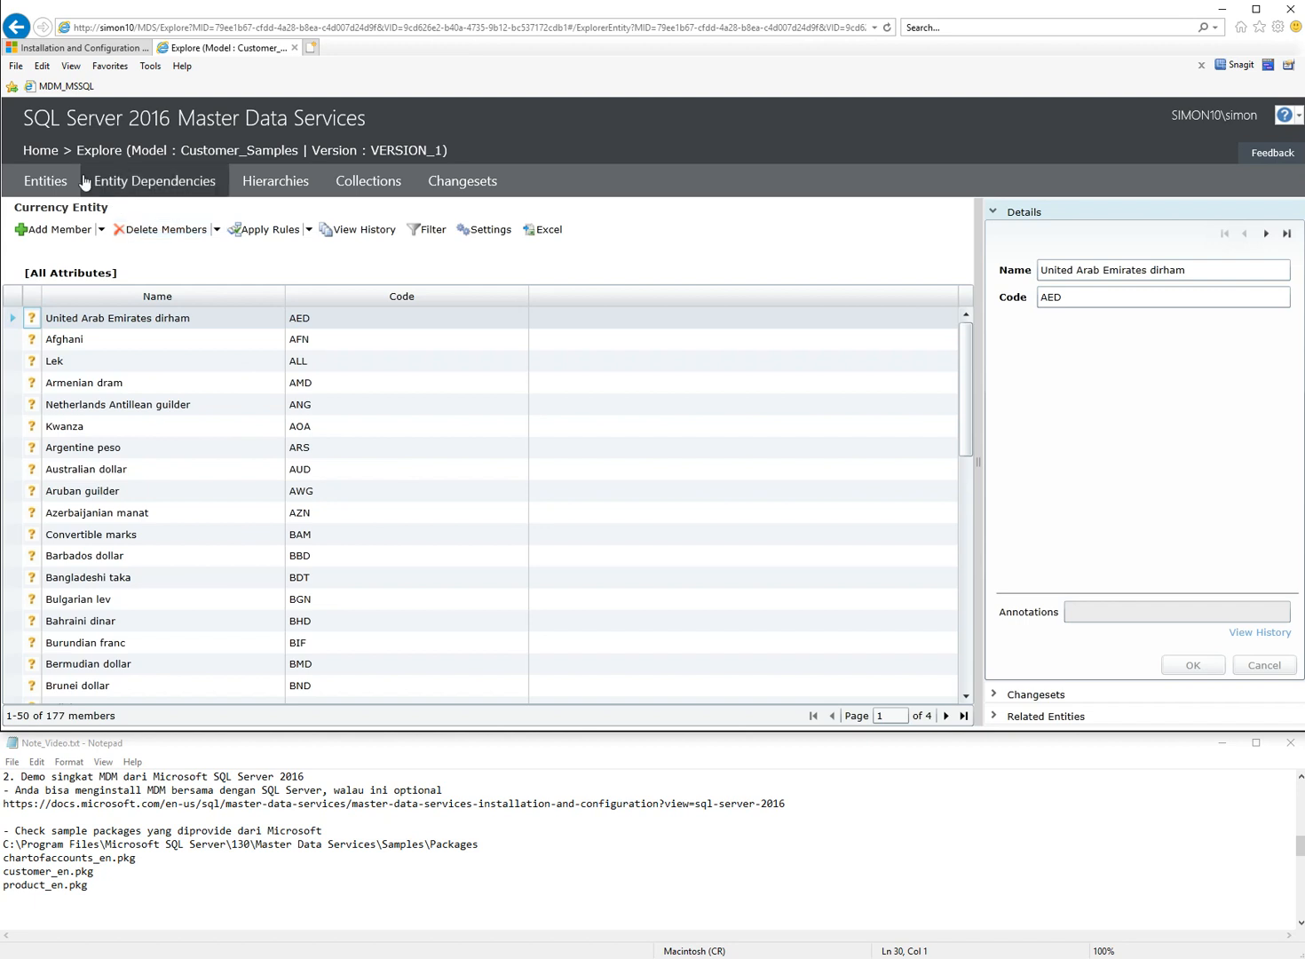
Step: Return to the home page, review the administrative tasks, and open Integration Management
left_click(50, 88)
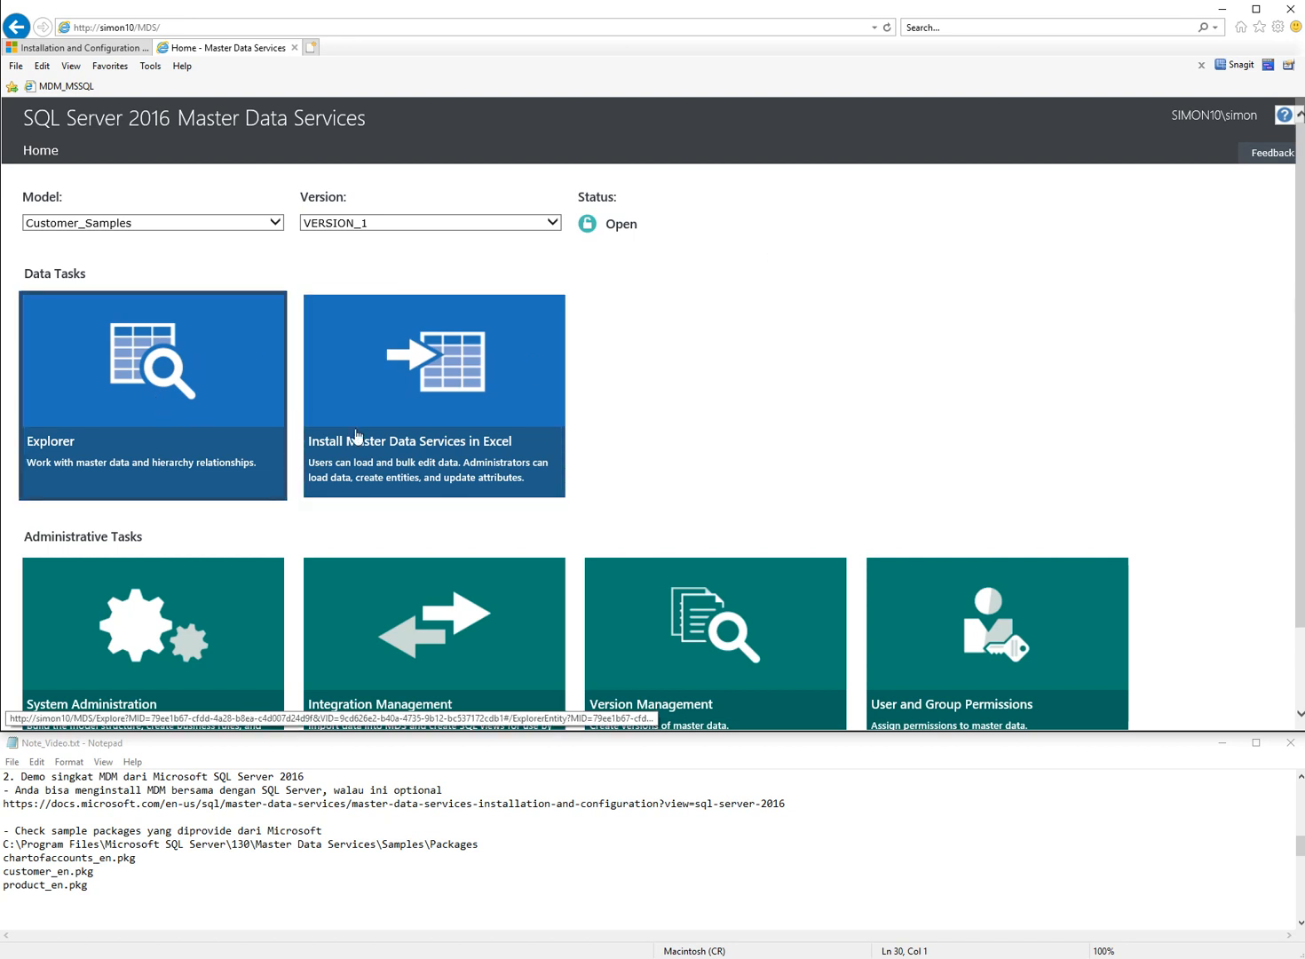
scroll(646, 441, "down", 2)
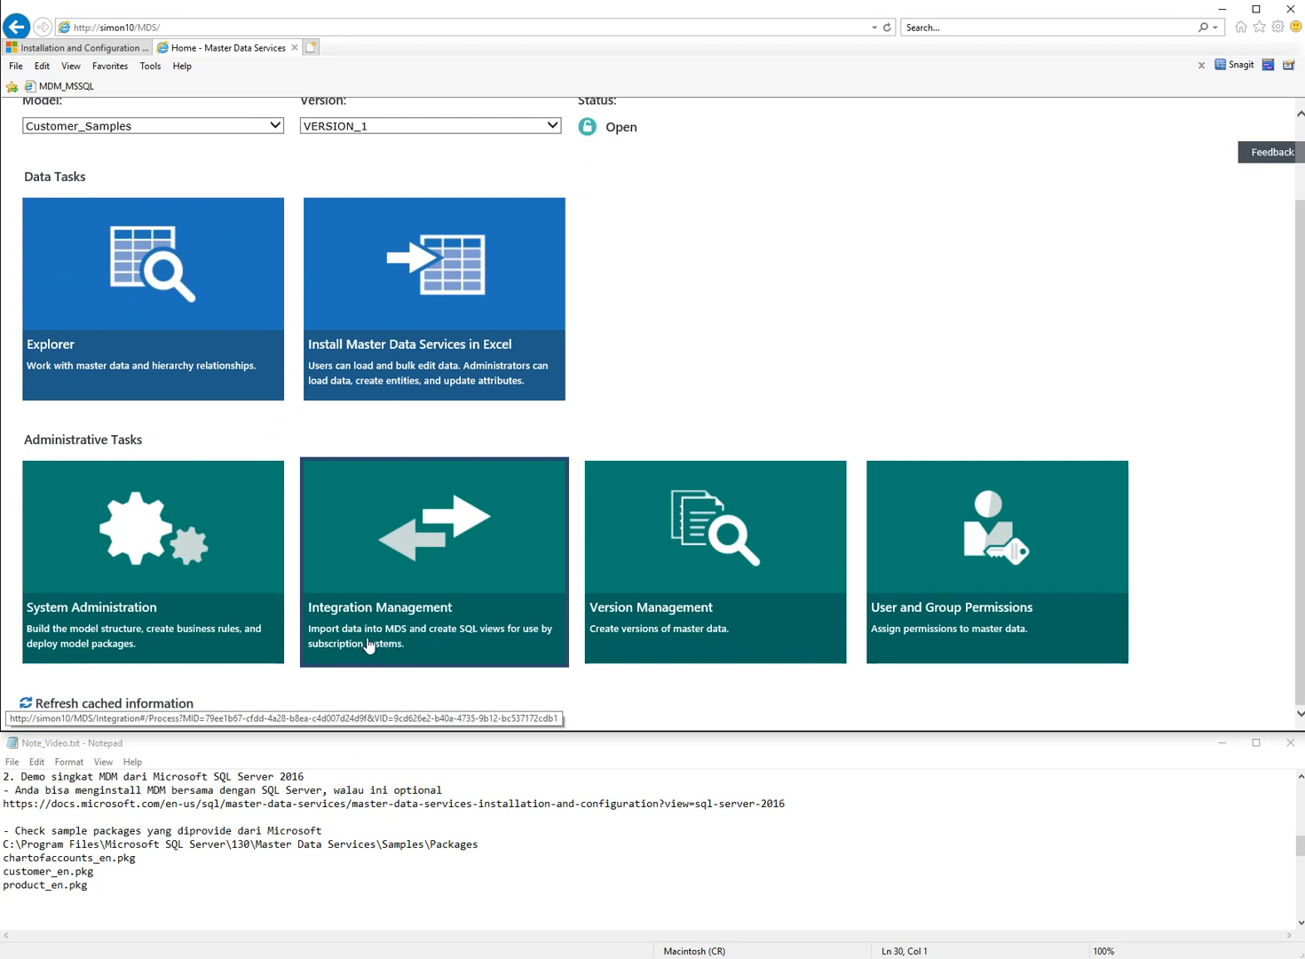
left_click(391, 568)
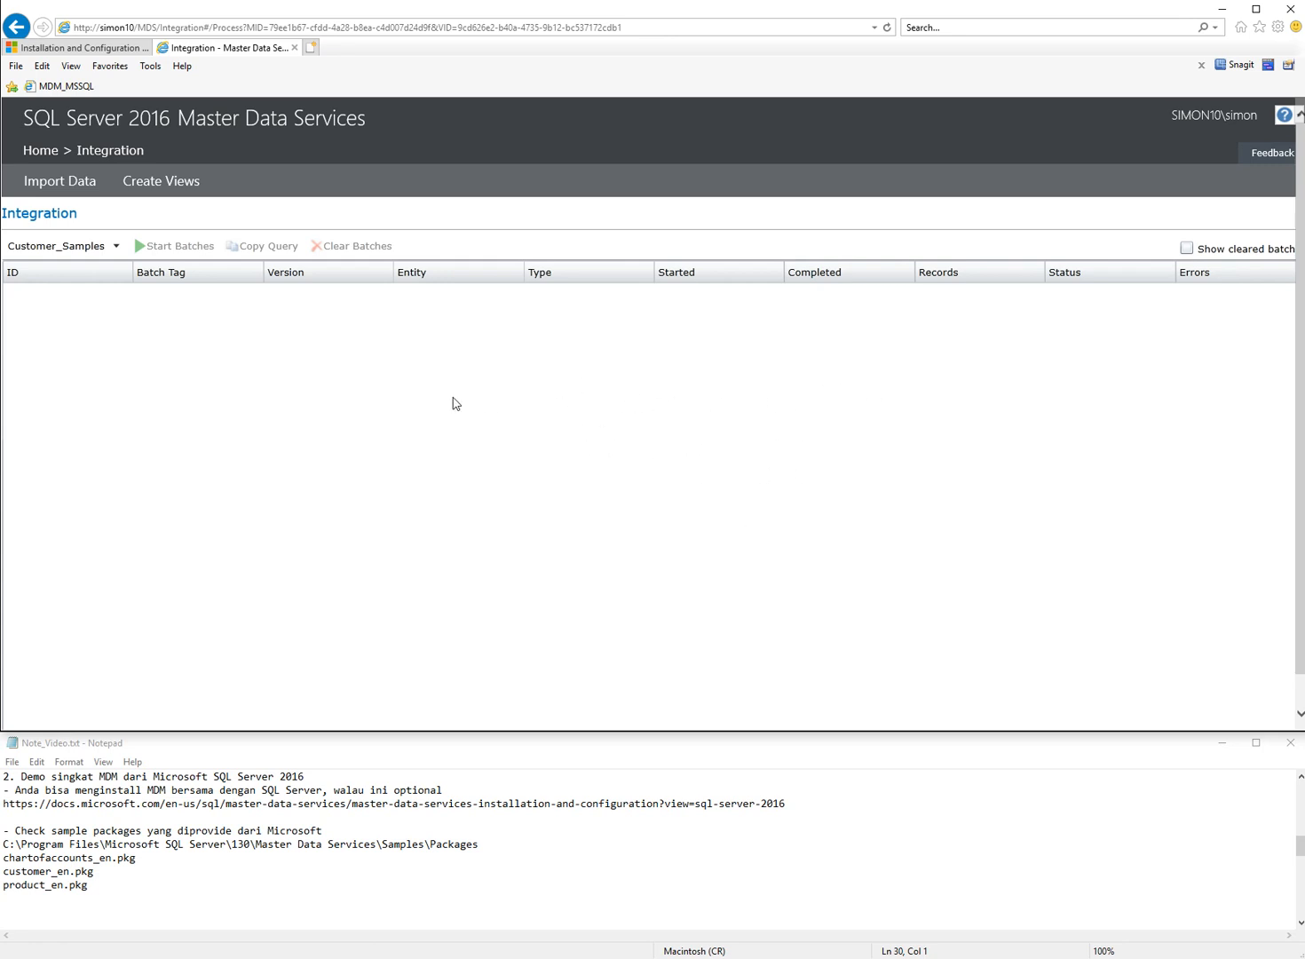
Step: Open the subscription views page, check the MDS database's tables and views in SQL Server Management Studio, and minimize it
left_click(158, 193)
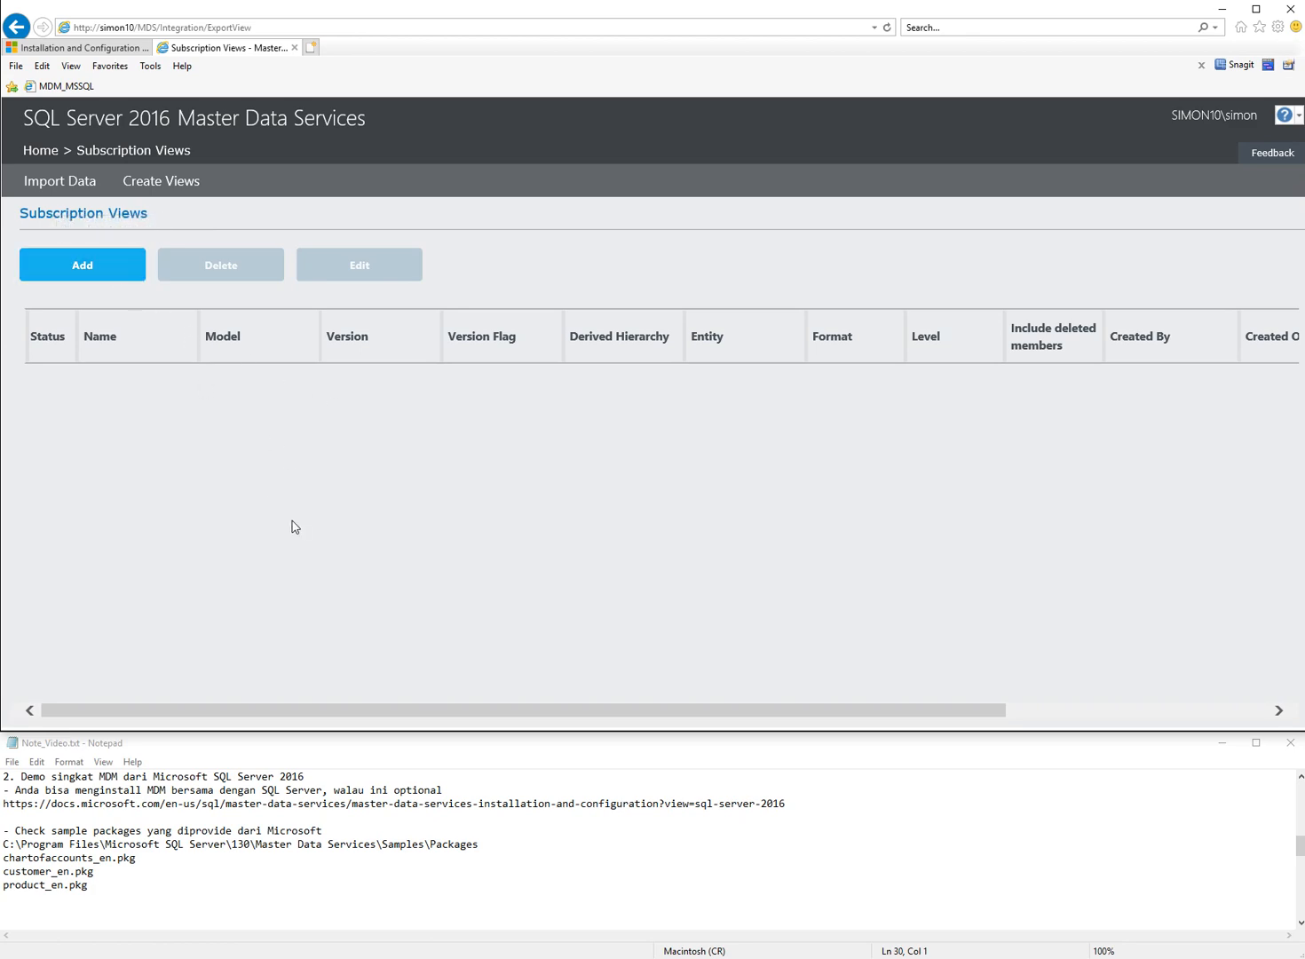
key("alt+Tab")
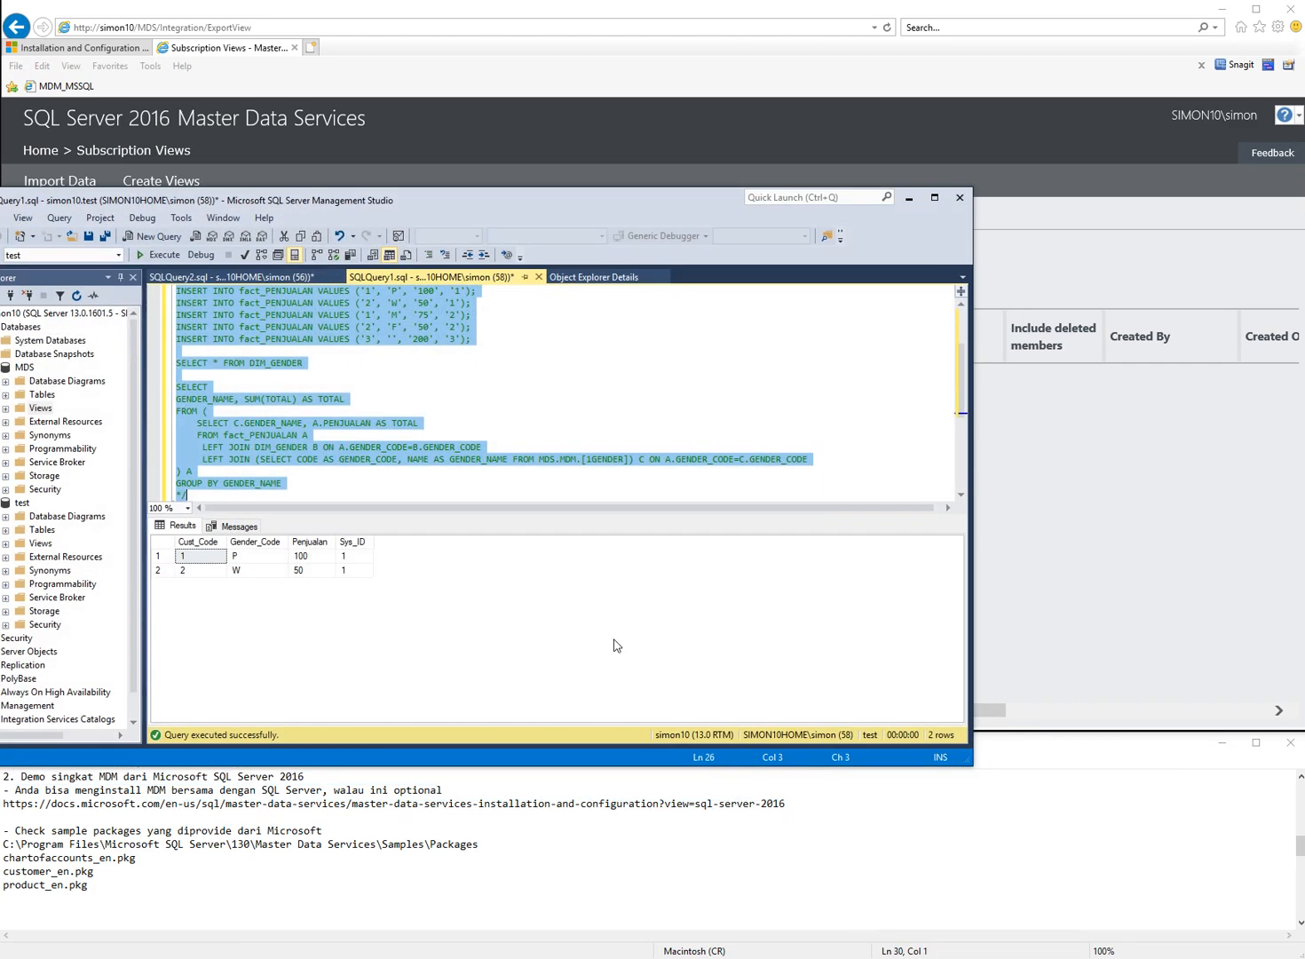
left_click_drag(470, 205, 627, 202)
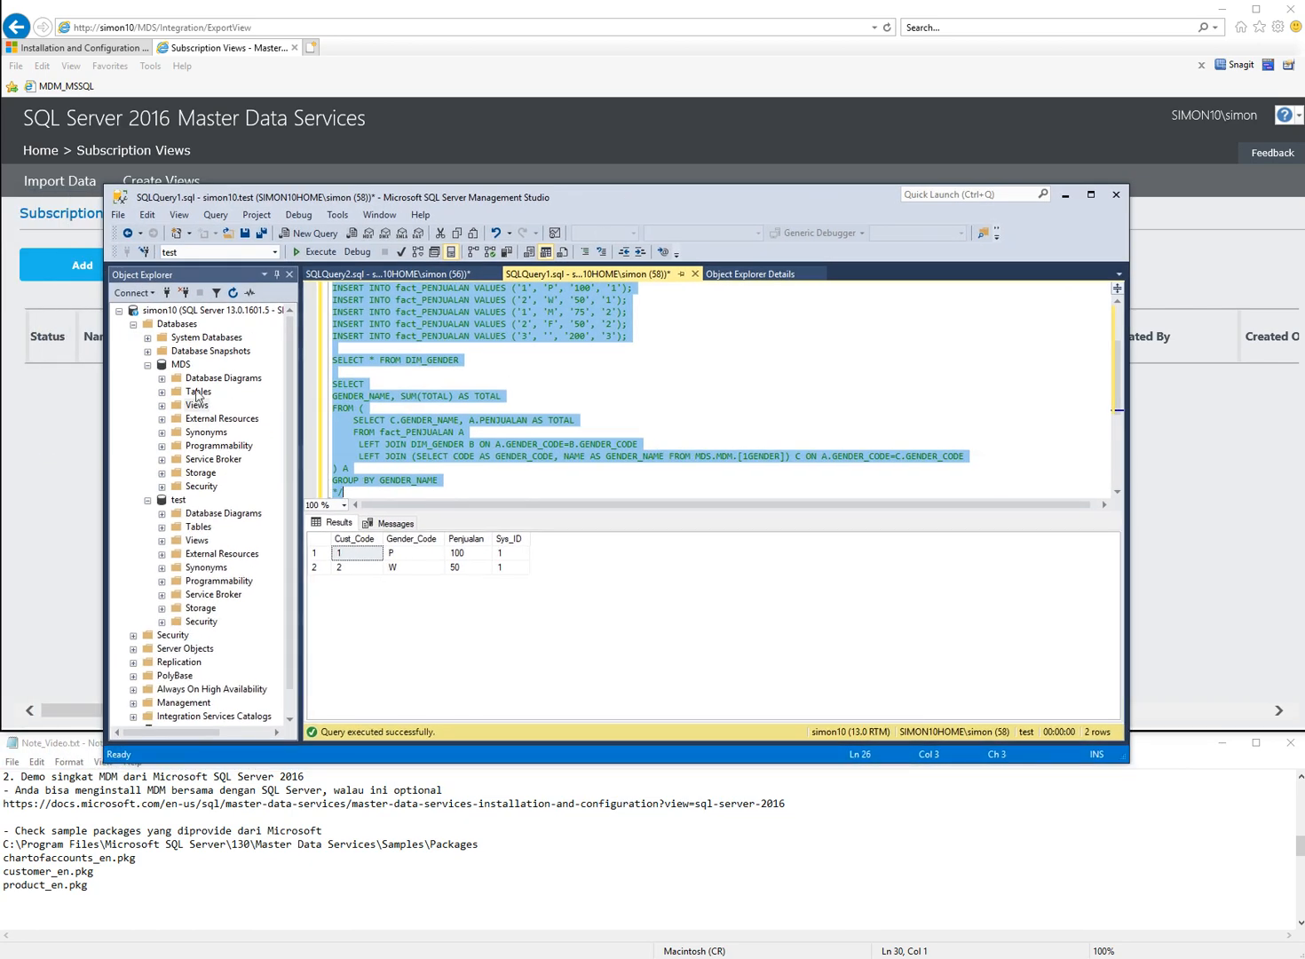
left_click(1064, 194)
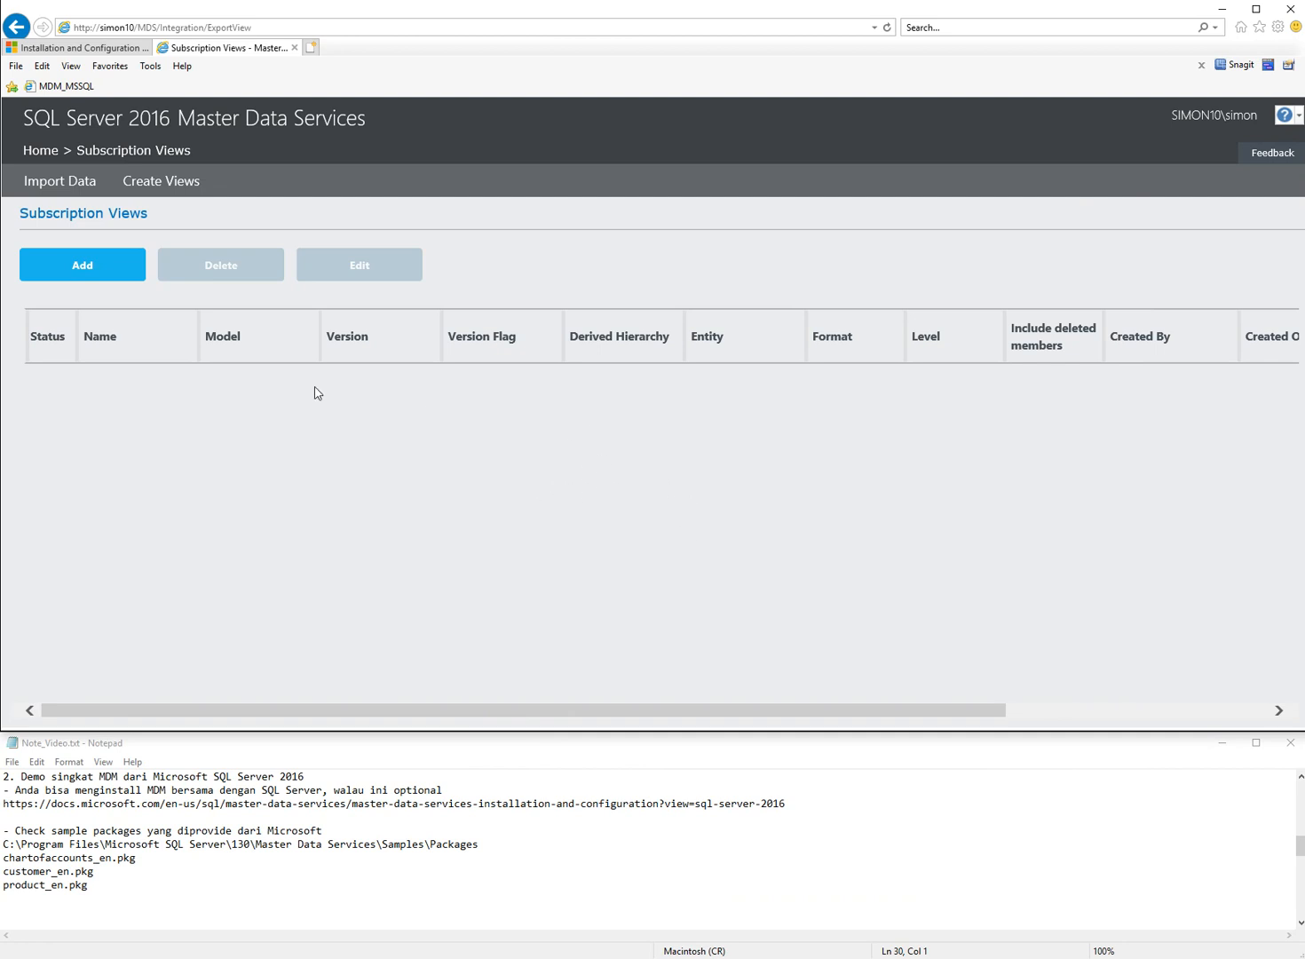
Step: Return to the Master Data Services home page and review the administrative tasks and the available models
left_click(51, 104)
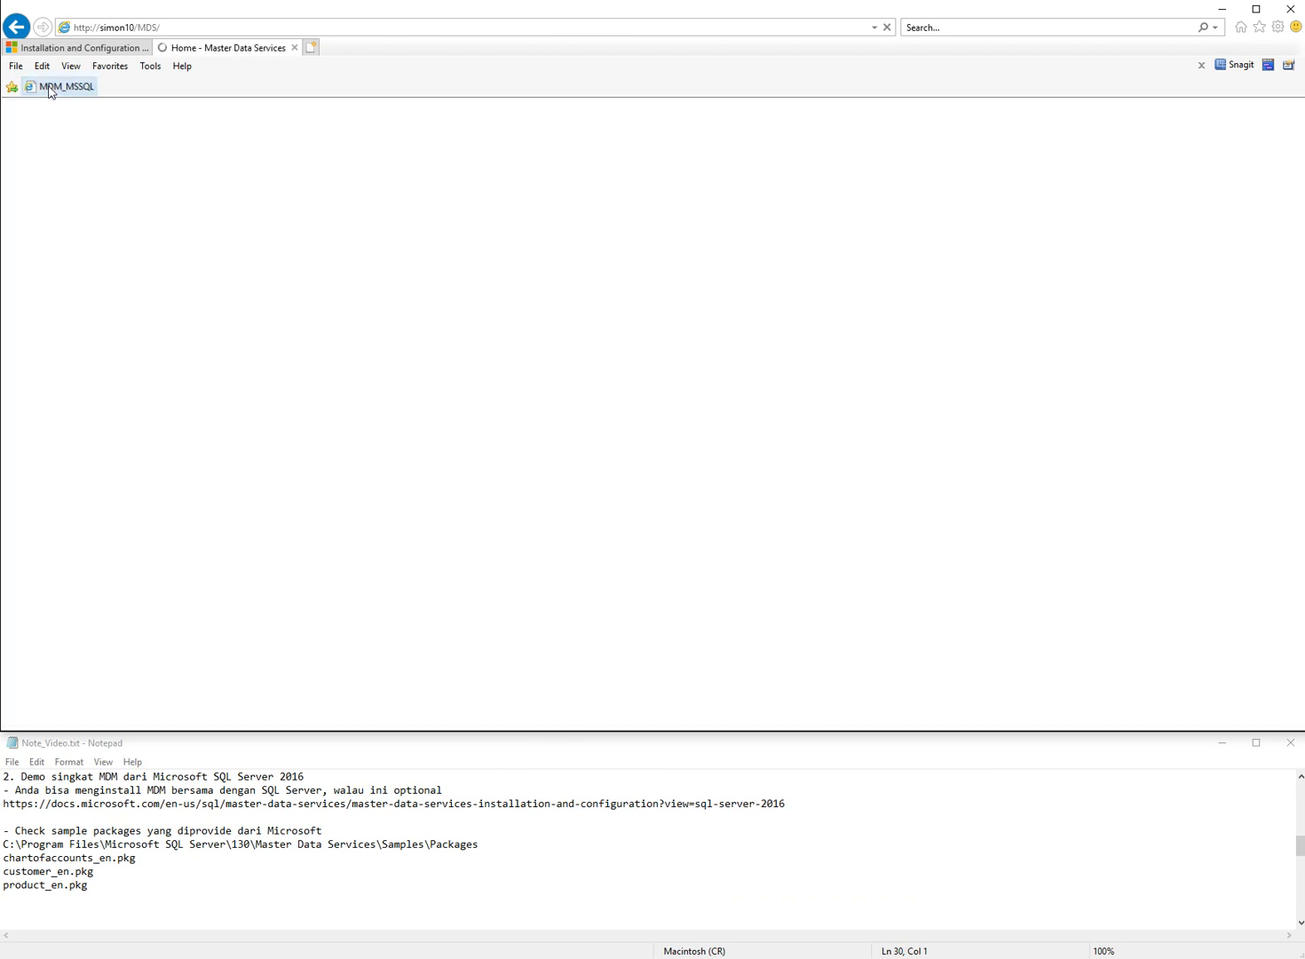
scroll(635, 538, "down", 1)
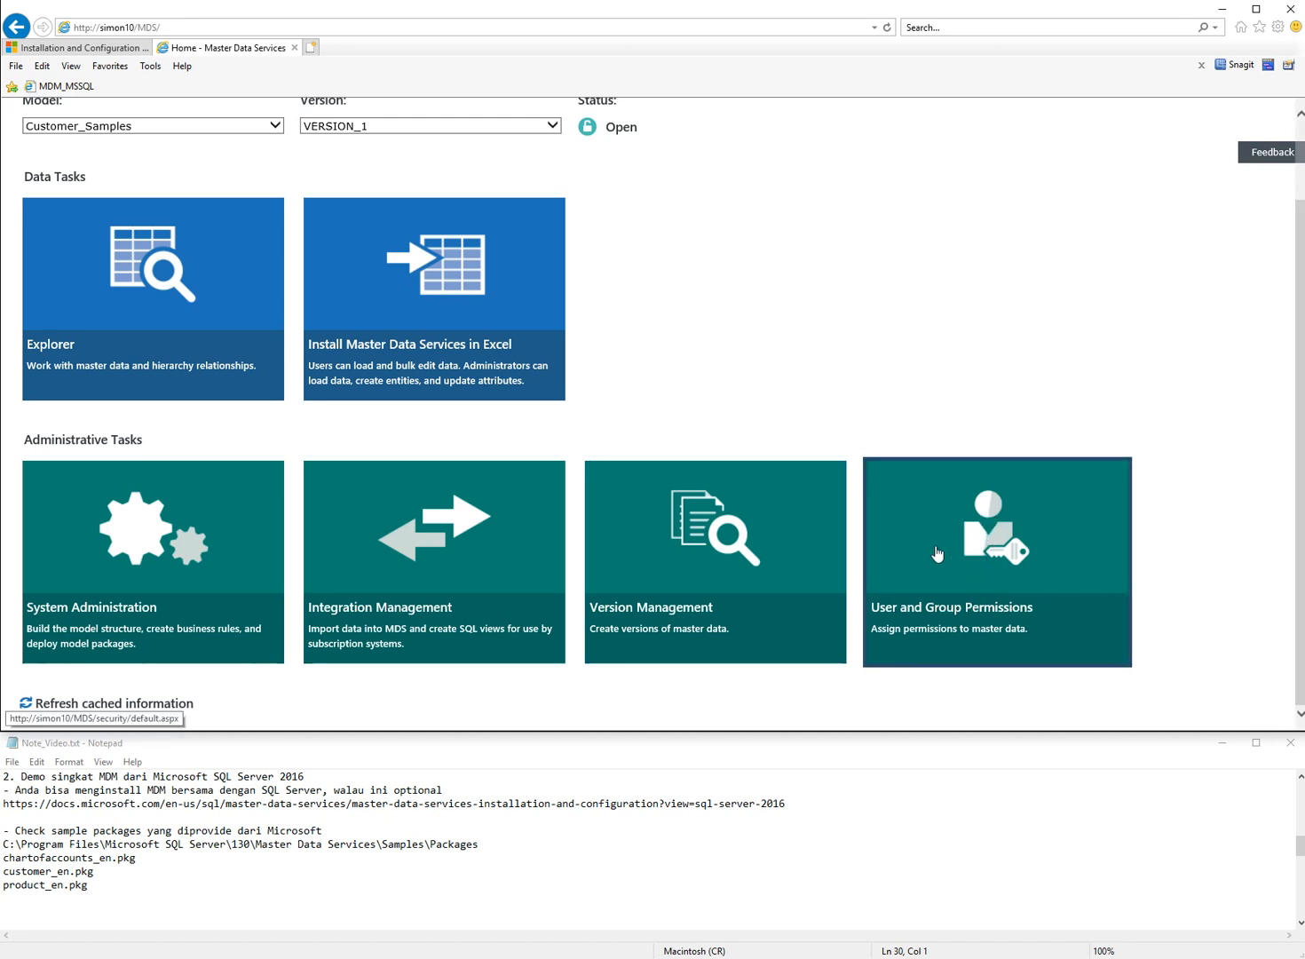
left_click(143, 133)
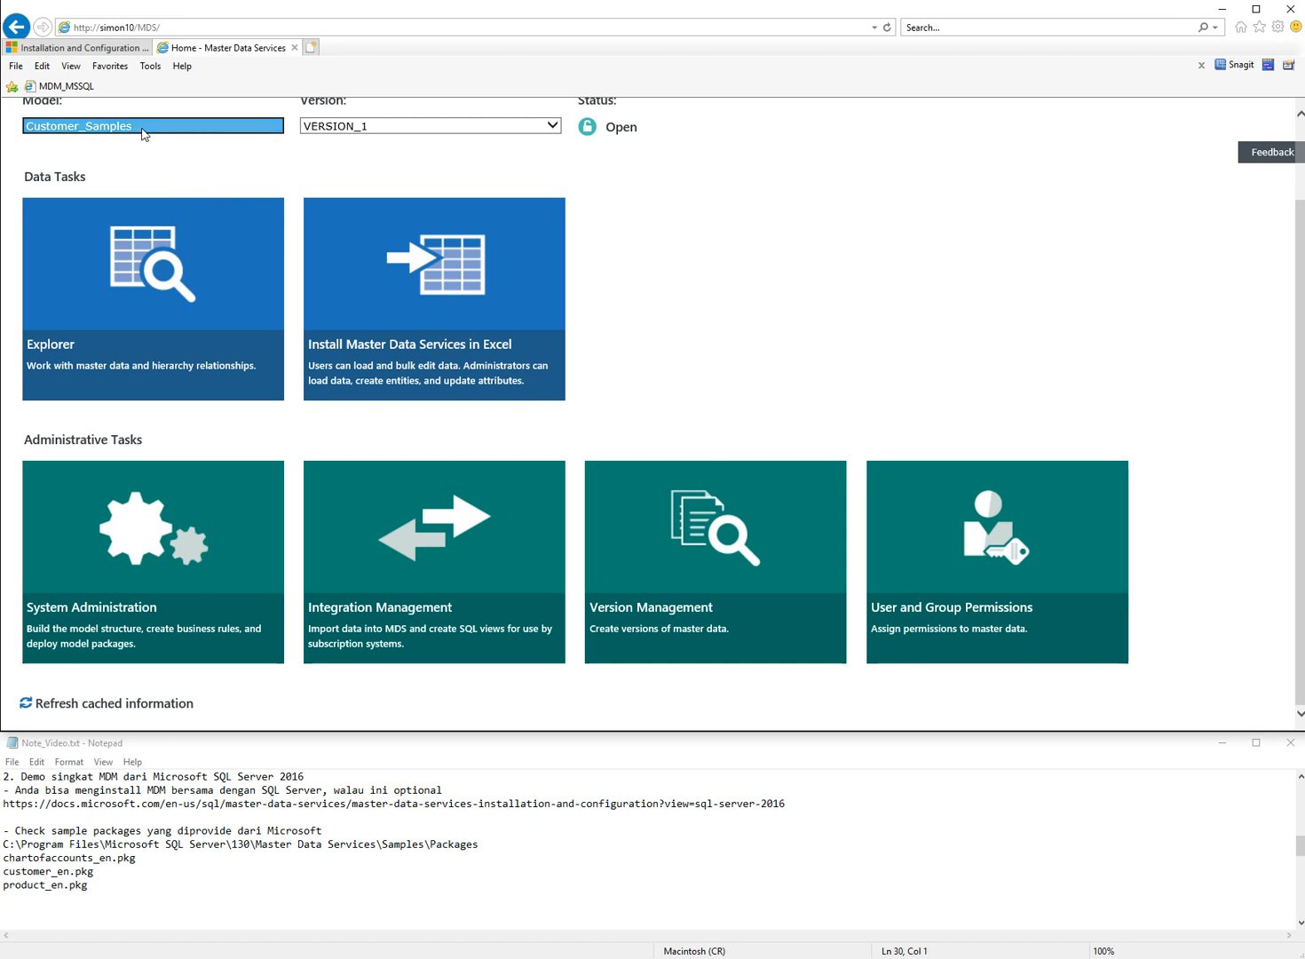
Step: Switch to the Notepad notes, move down to the heading "----Create sendiri, dan coba penggunaannya" and highlight it
left_click(339, 819)
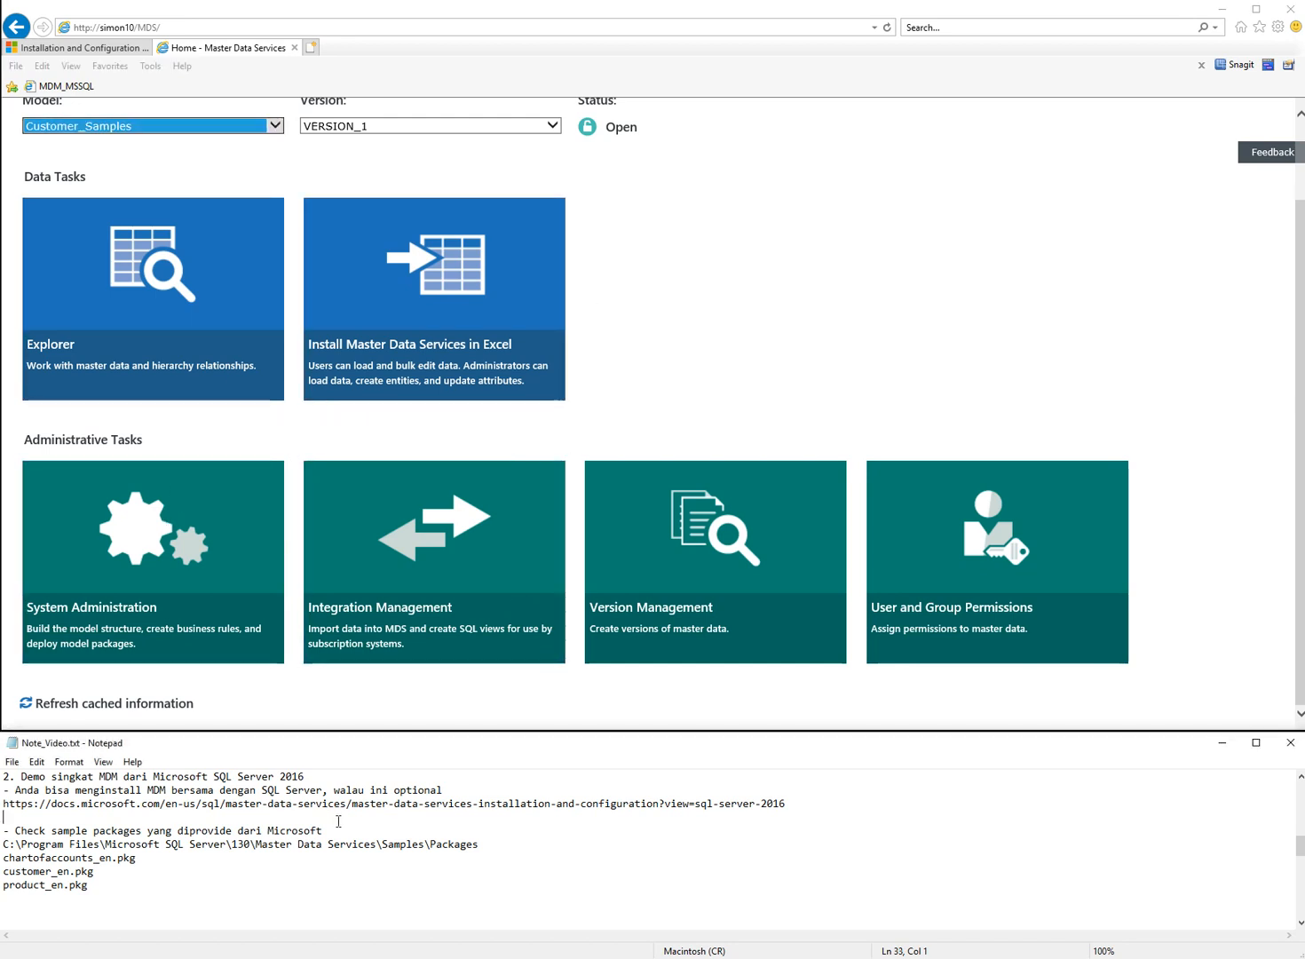
key("Down")
key("Down")
key("Down")
key("Down")
key("Down")
key("Down")
key("Down")
key("Down")
key("Down")
key("Down")
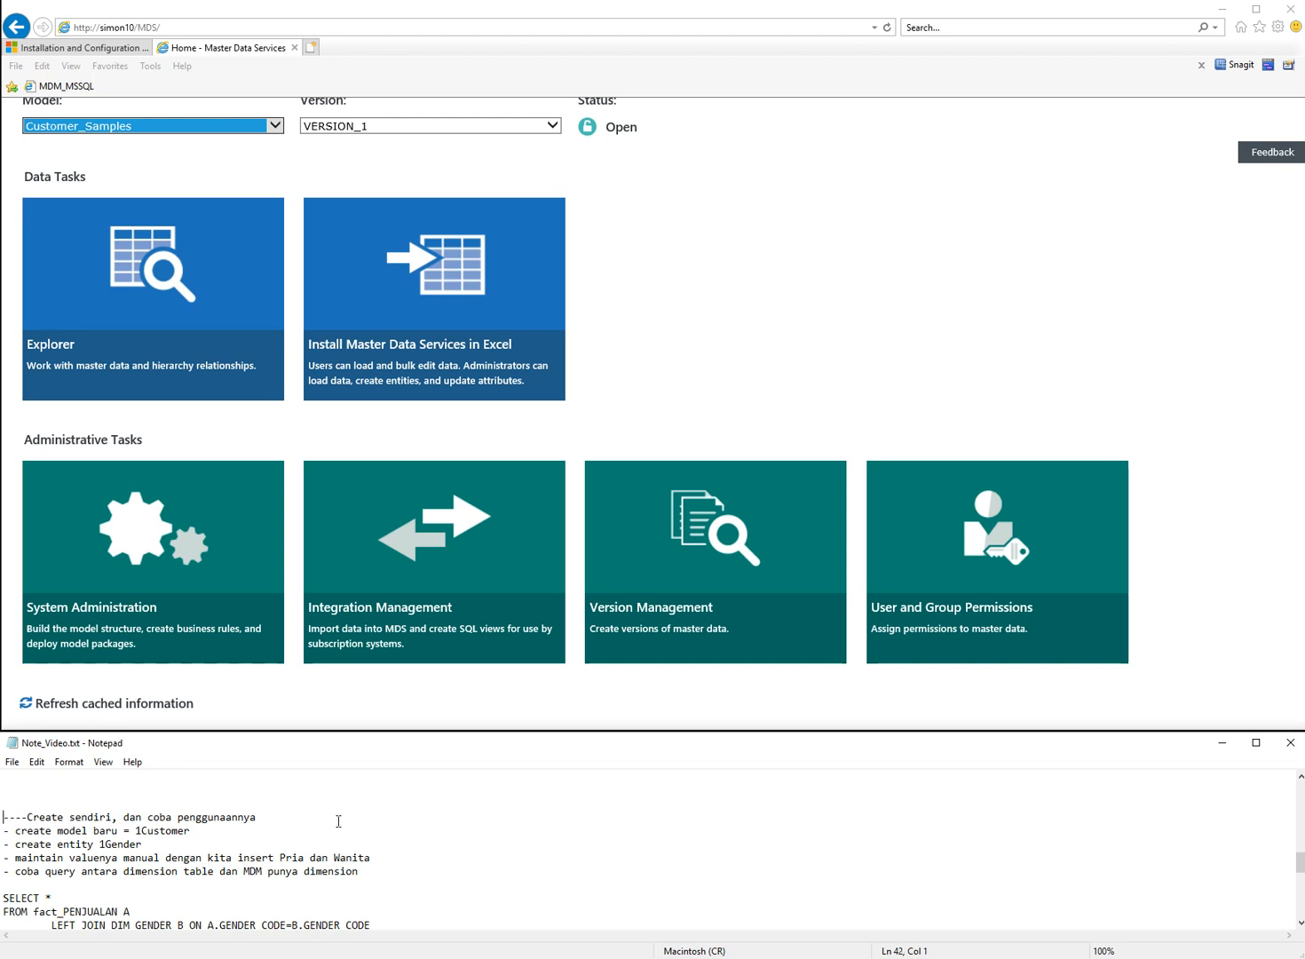
key("shift+End")
key("Home")
key("shift+End")
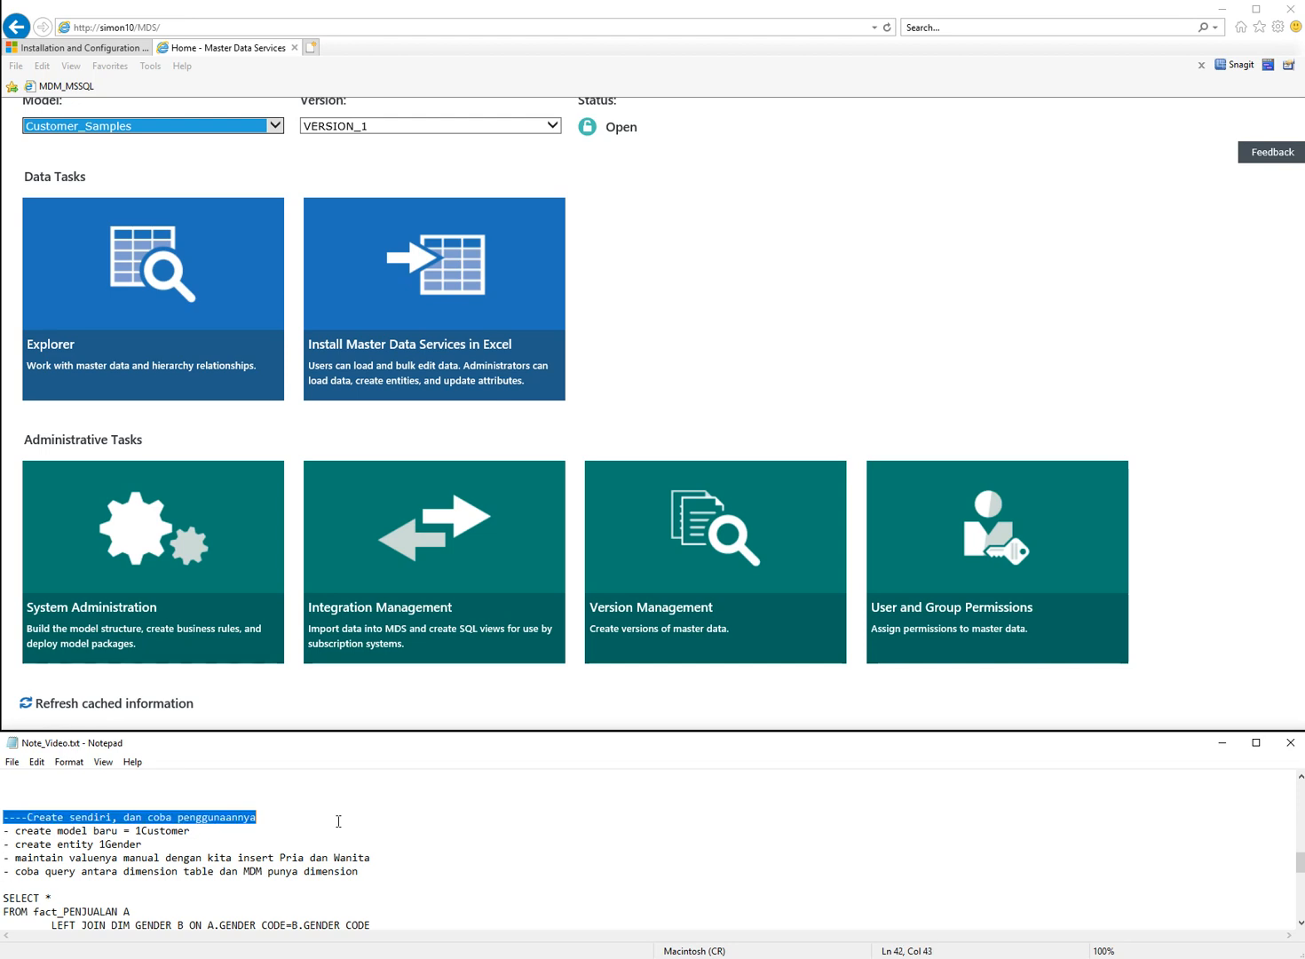
key("Home")
key("shift+End")
key("Home")
key("shift+End")
key("Home")
key("shift+End")
key("Home")
key("shift+End")
key("Home")
key("shift+End")
key("Home")
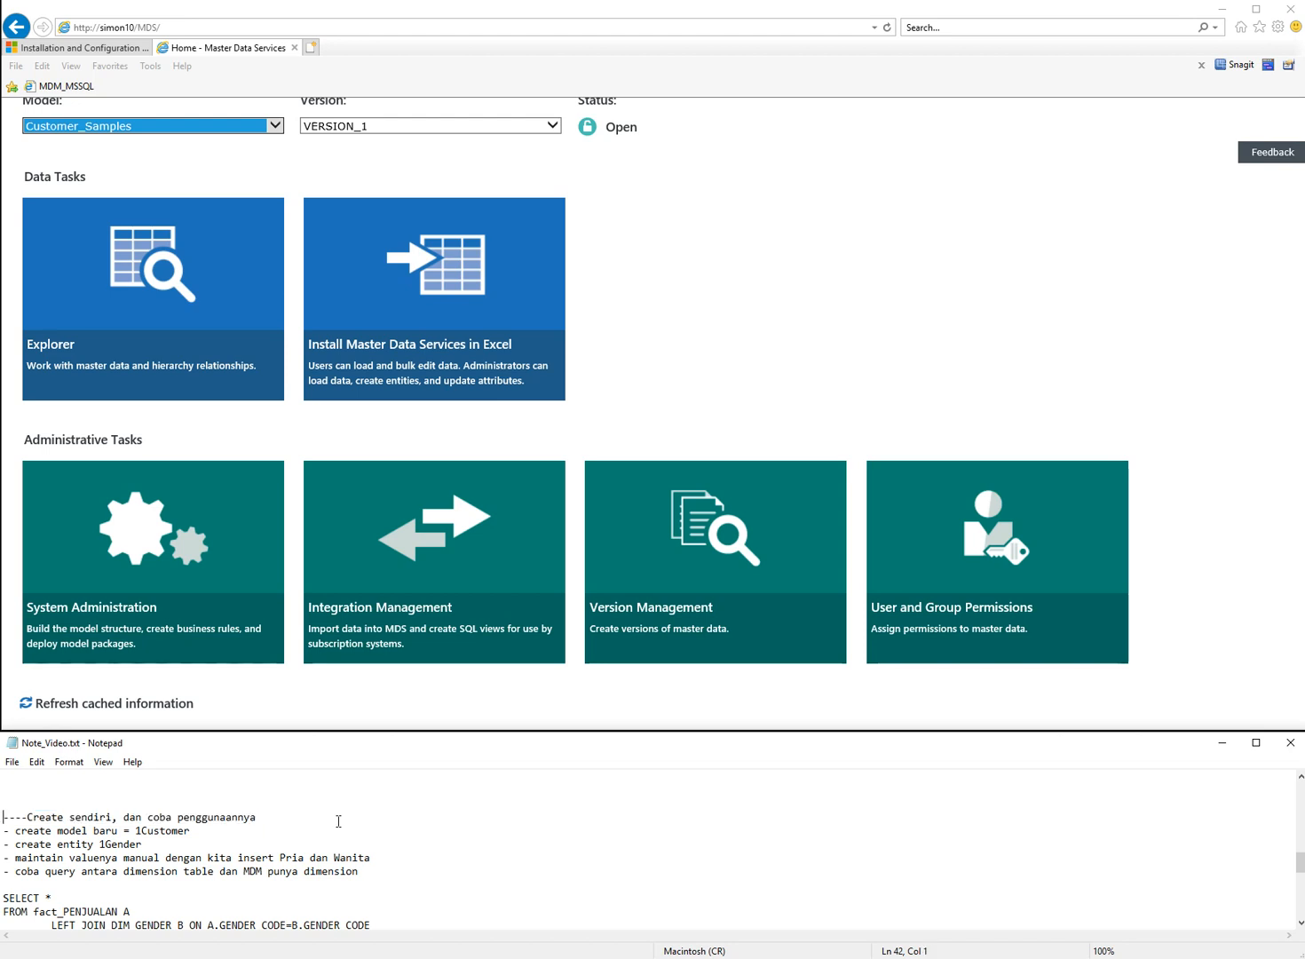
key("shift+End")
key("Home")
key("shift+End")
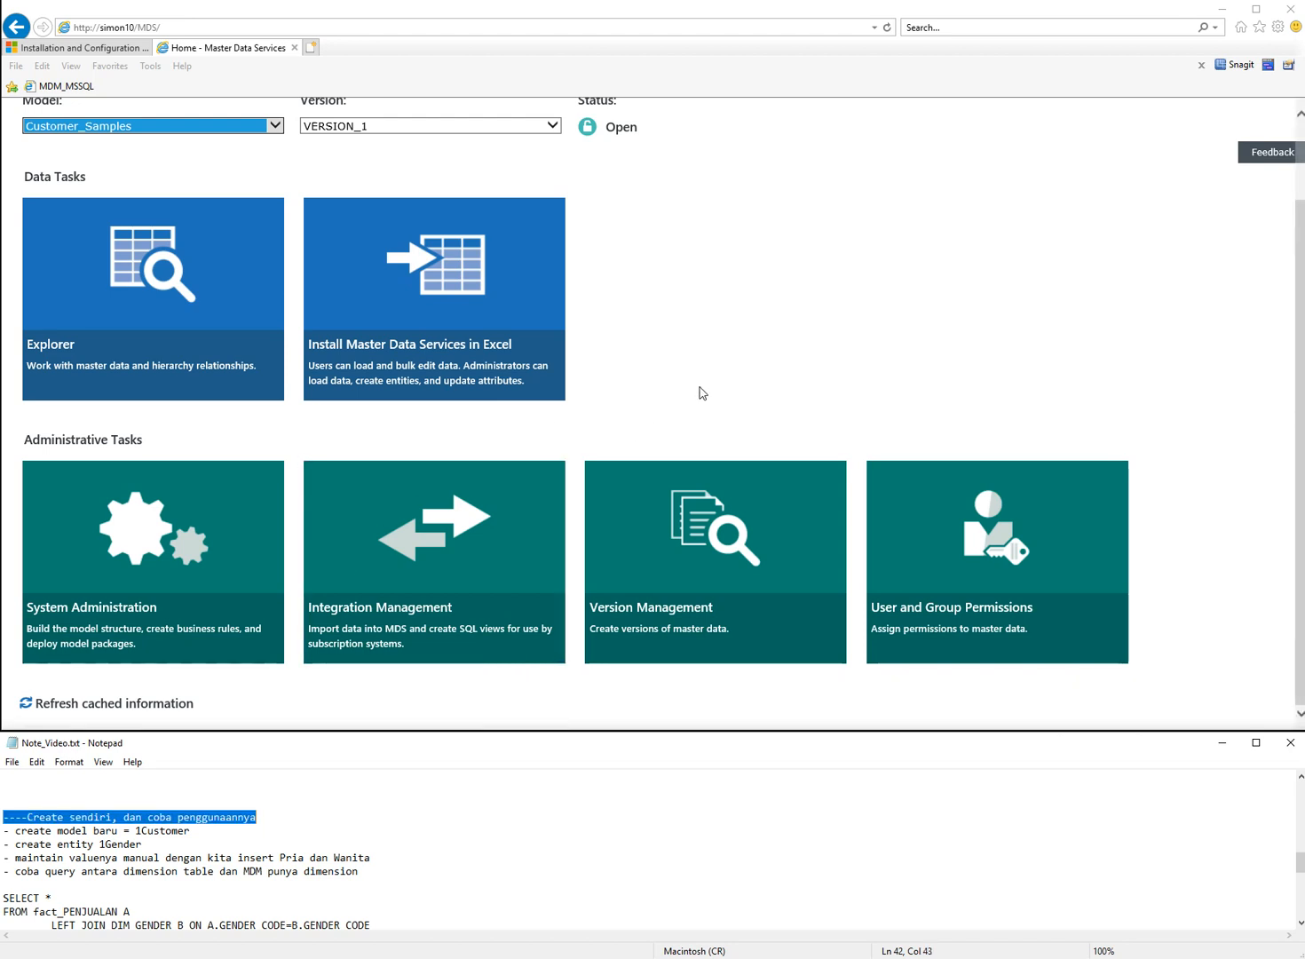
Step: In System Administration, create a new model named 1Customer with an entity of the same name
left_click(222, 539)
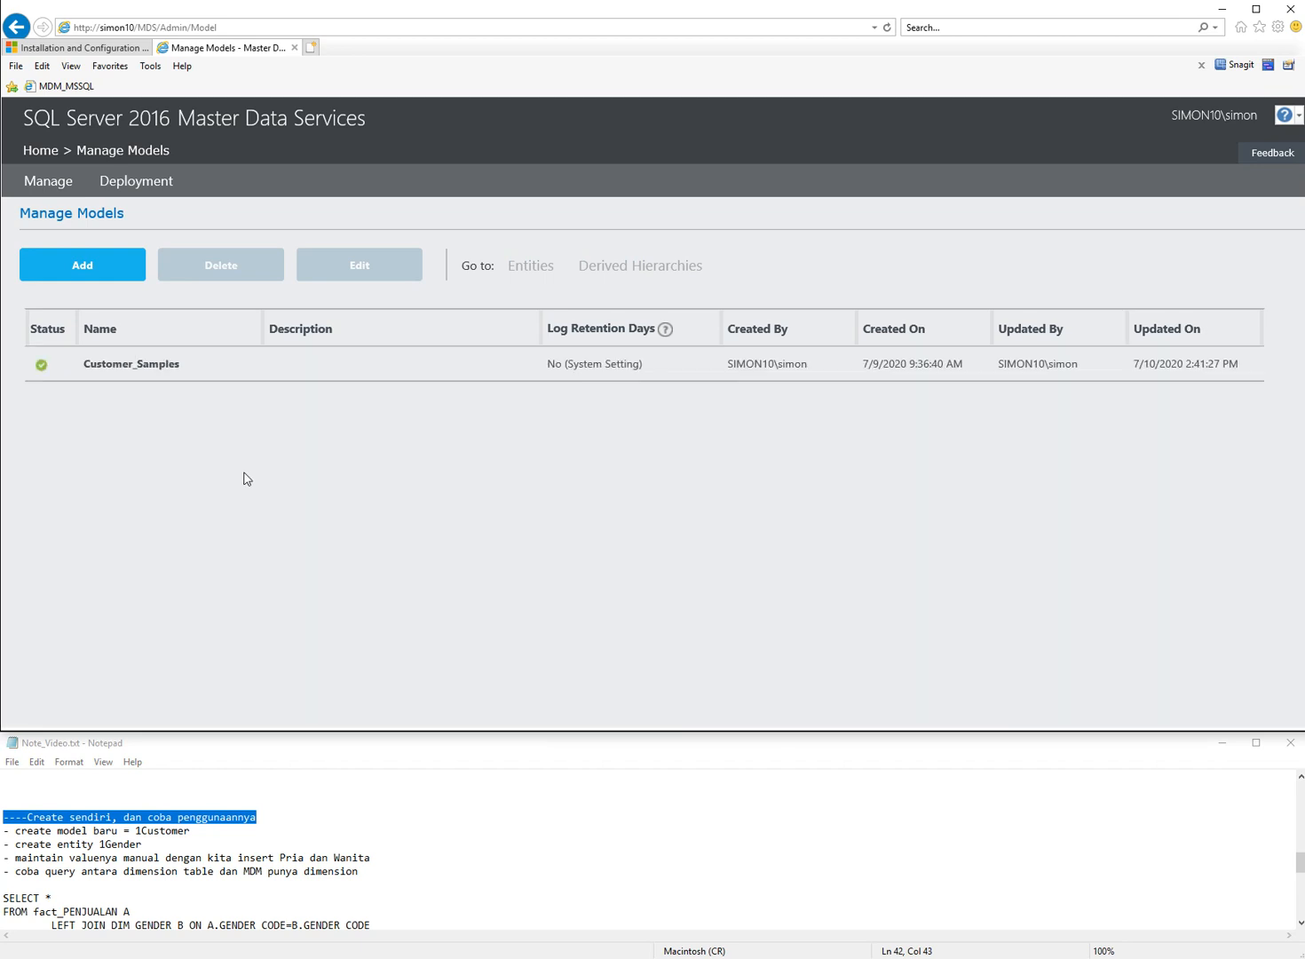
left_click(91, 271)
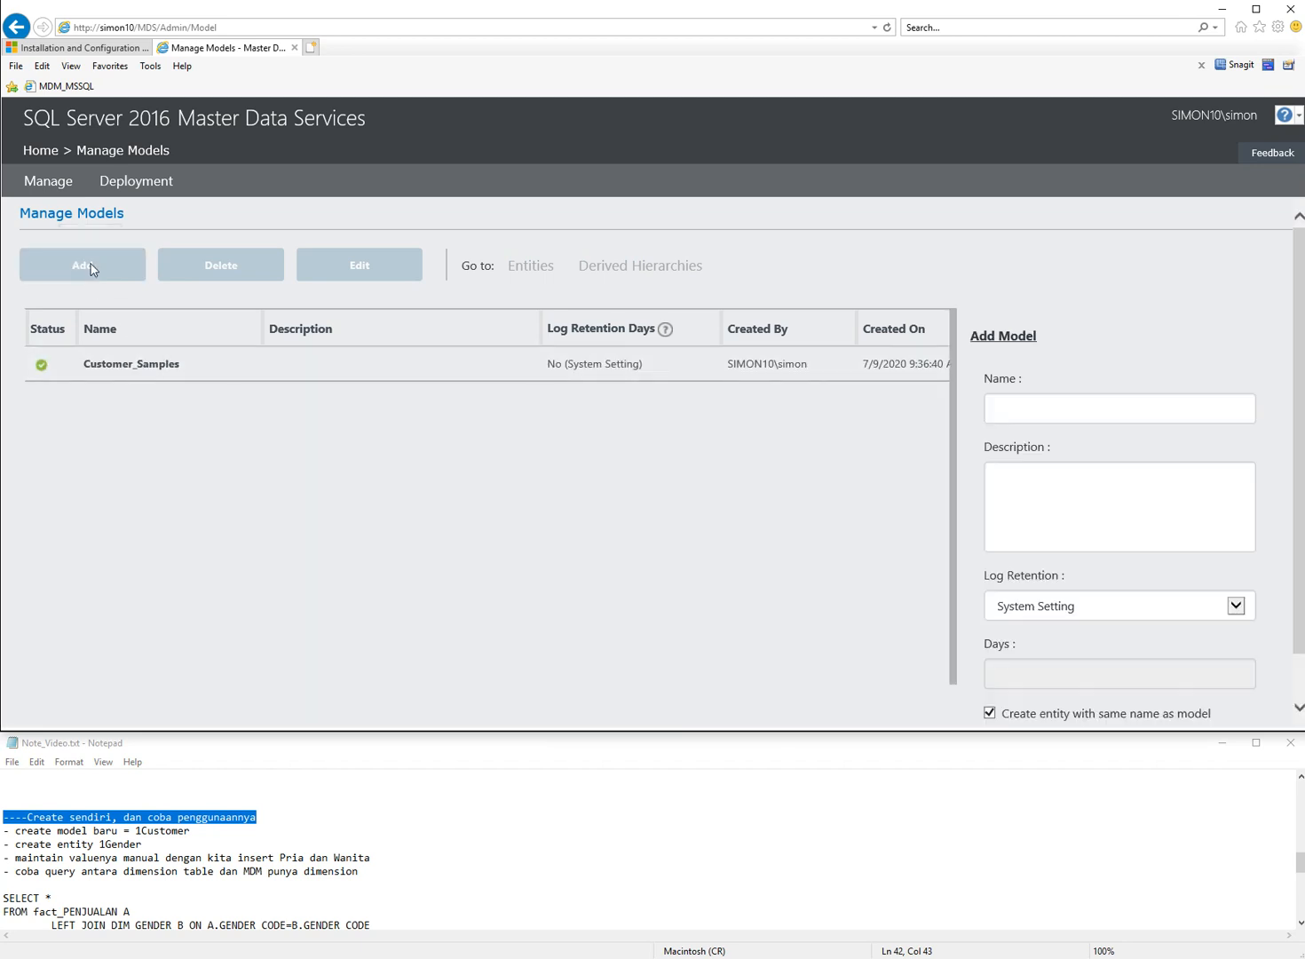
left_click(1045, 412)
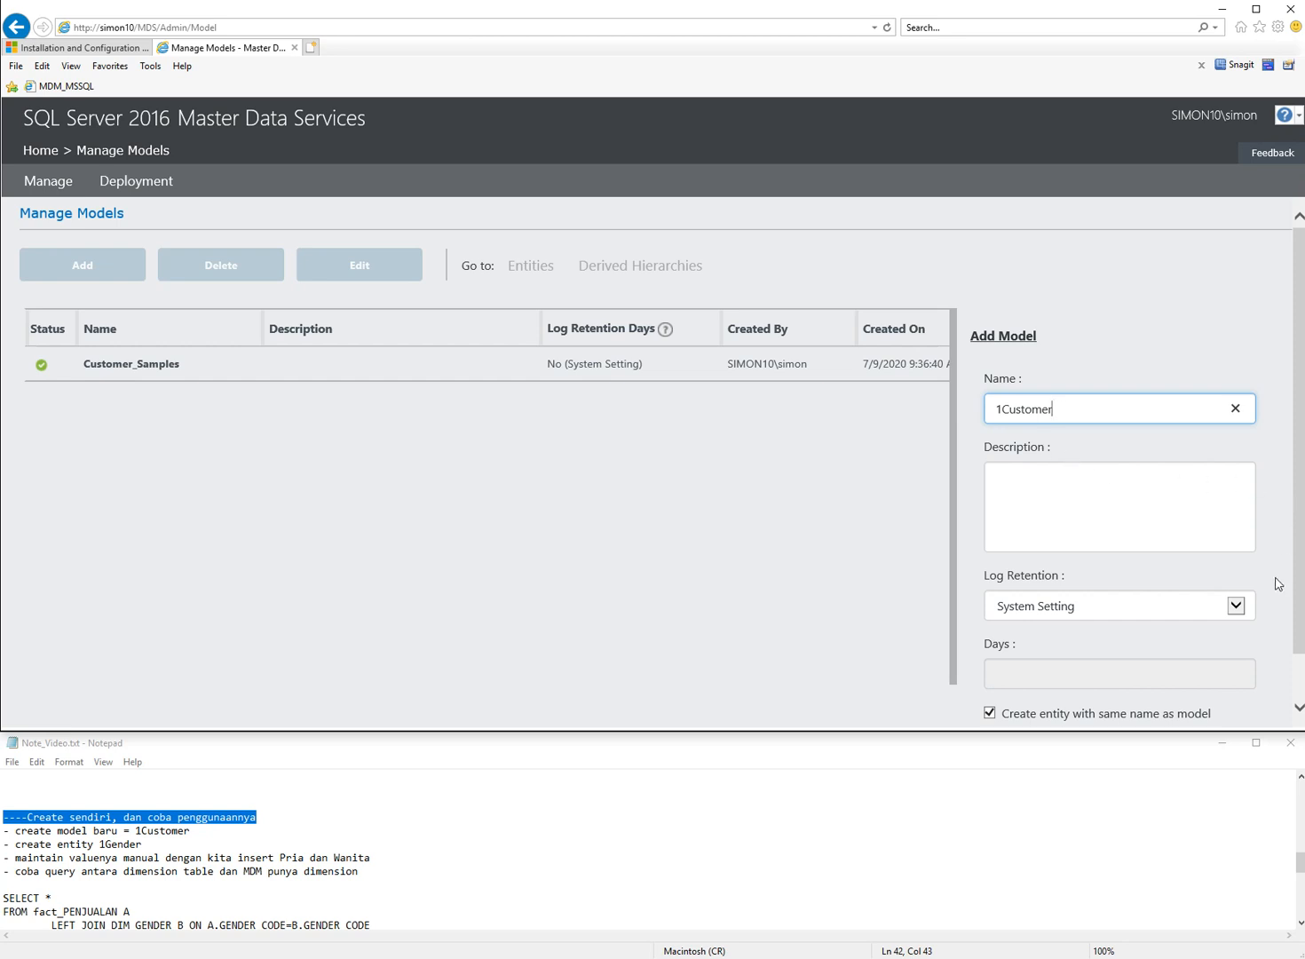
scroll(1275, 583, "down", 1)
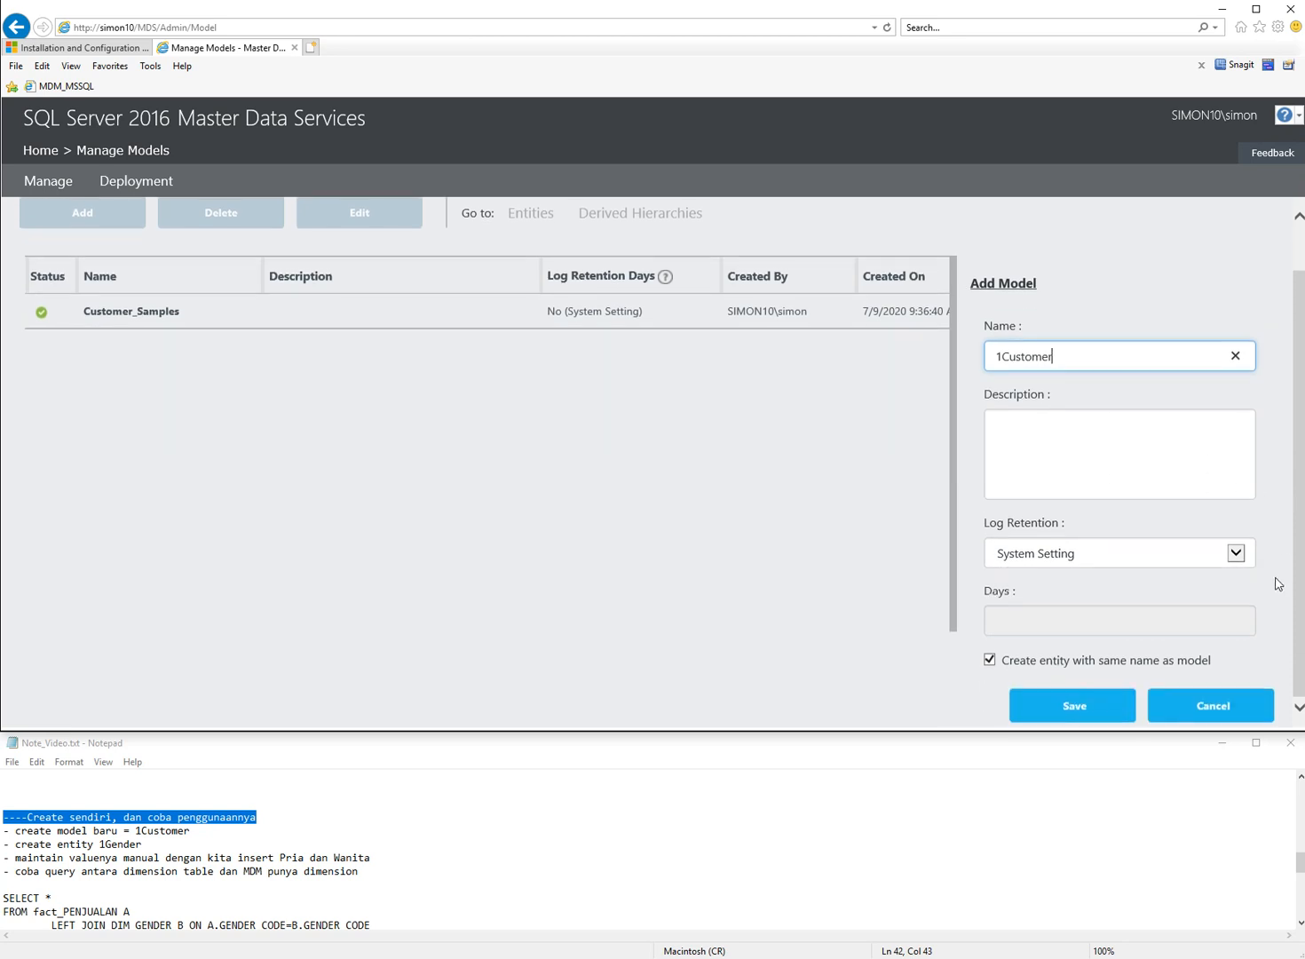
left_click(1068, 705)
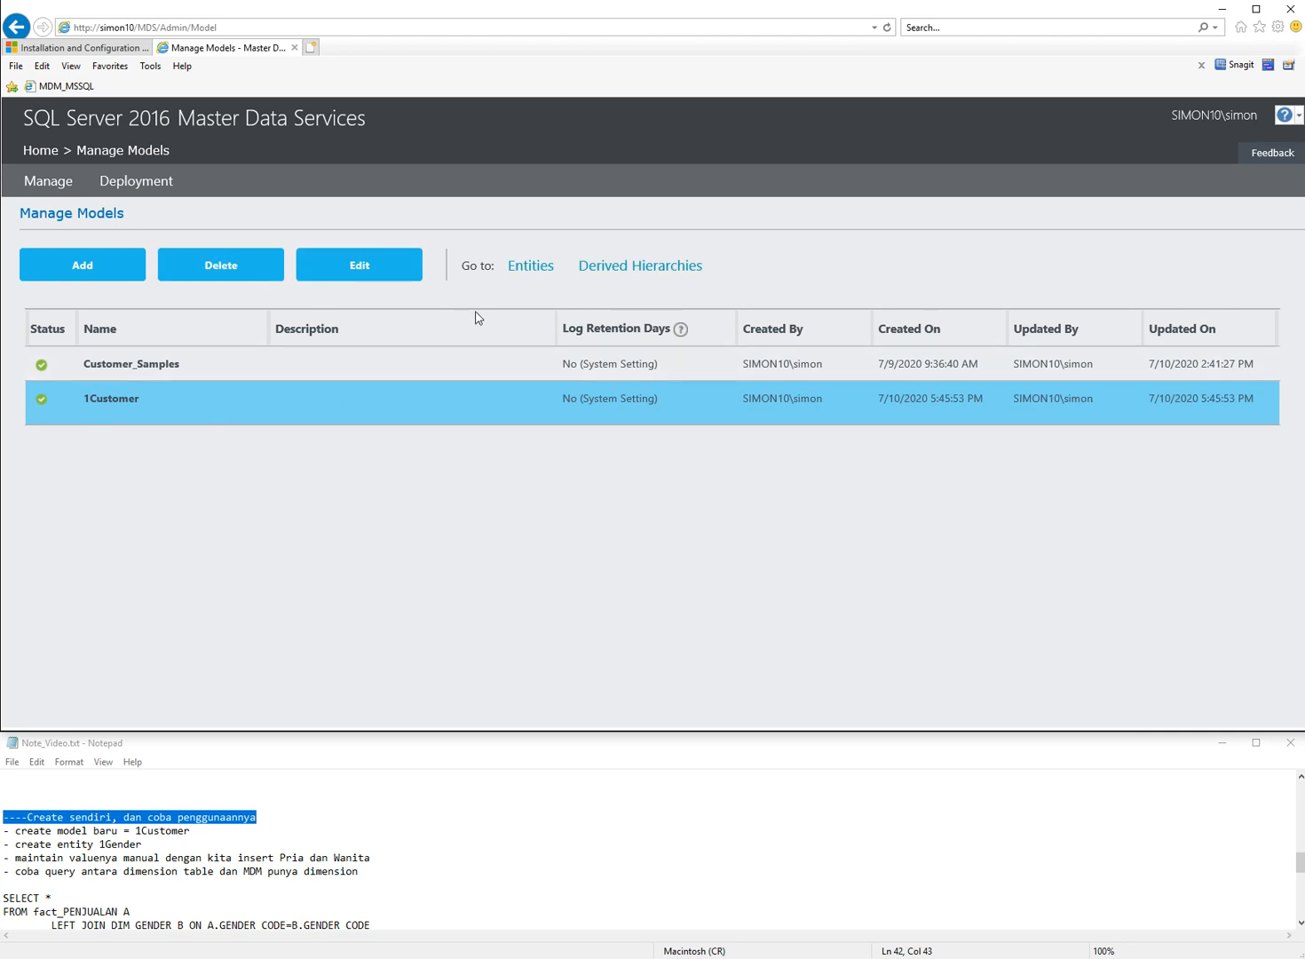
Step: Open the entities of the 1Customer model and delete the 1Customer entity, confirming the deletion
left_click(527, 271)
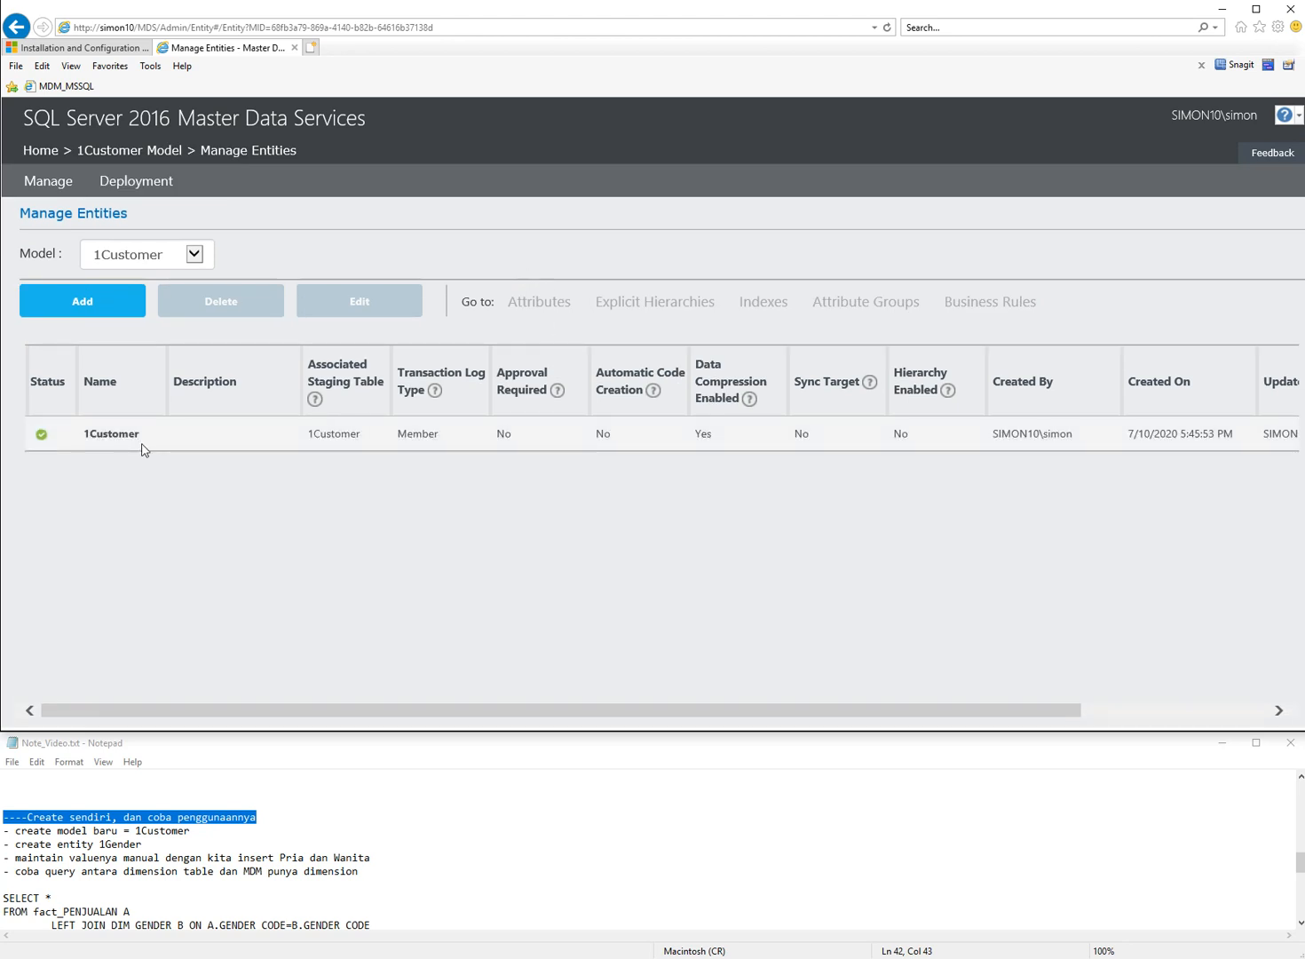
left_click(144, 449)
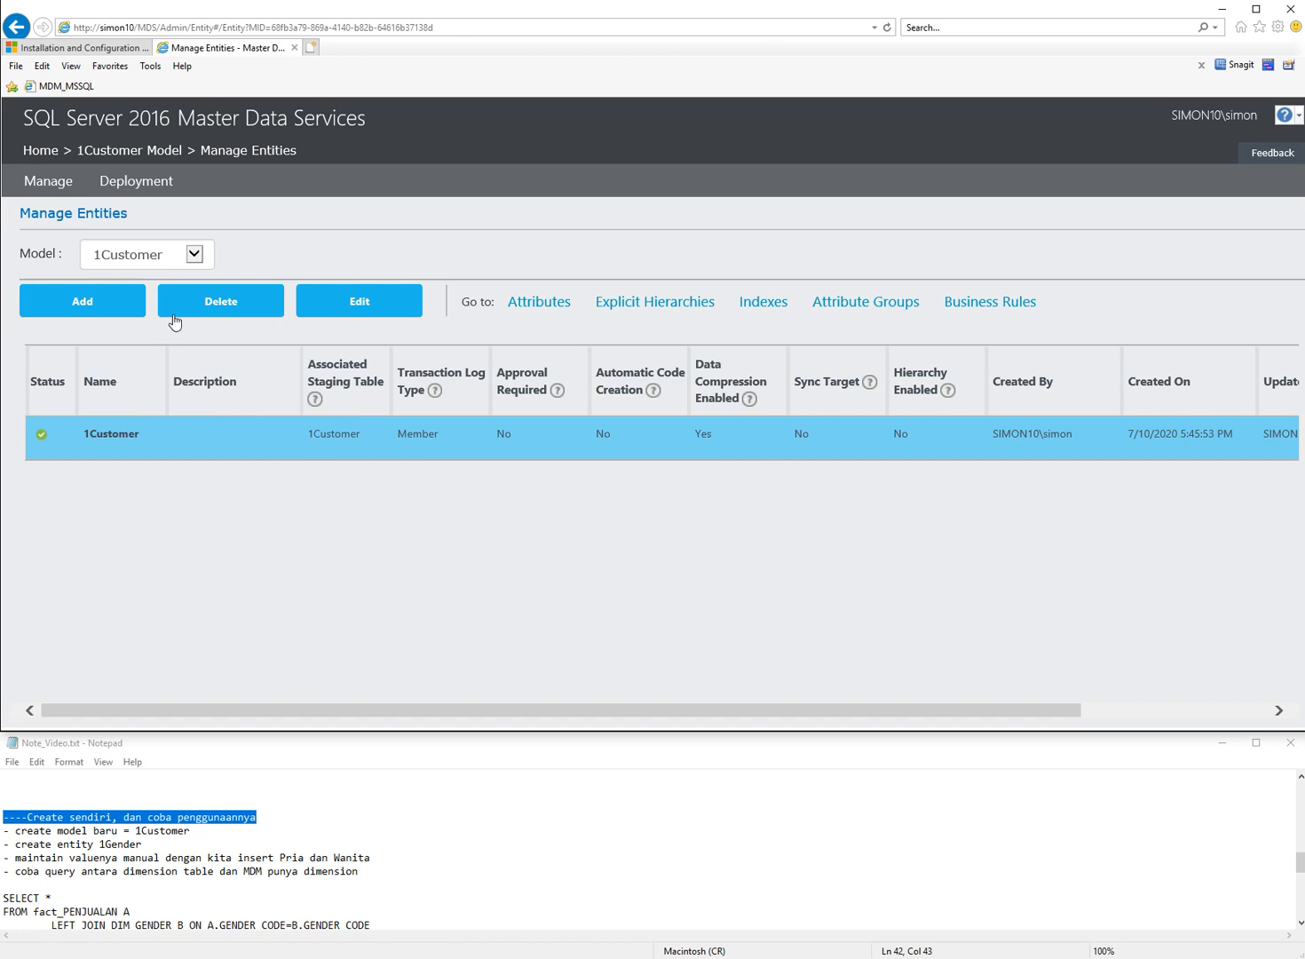
left_click(226, 306)
left_click(393, 576)
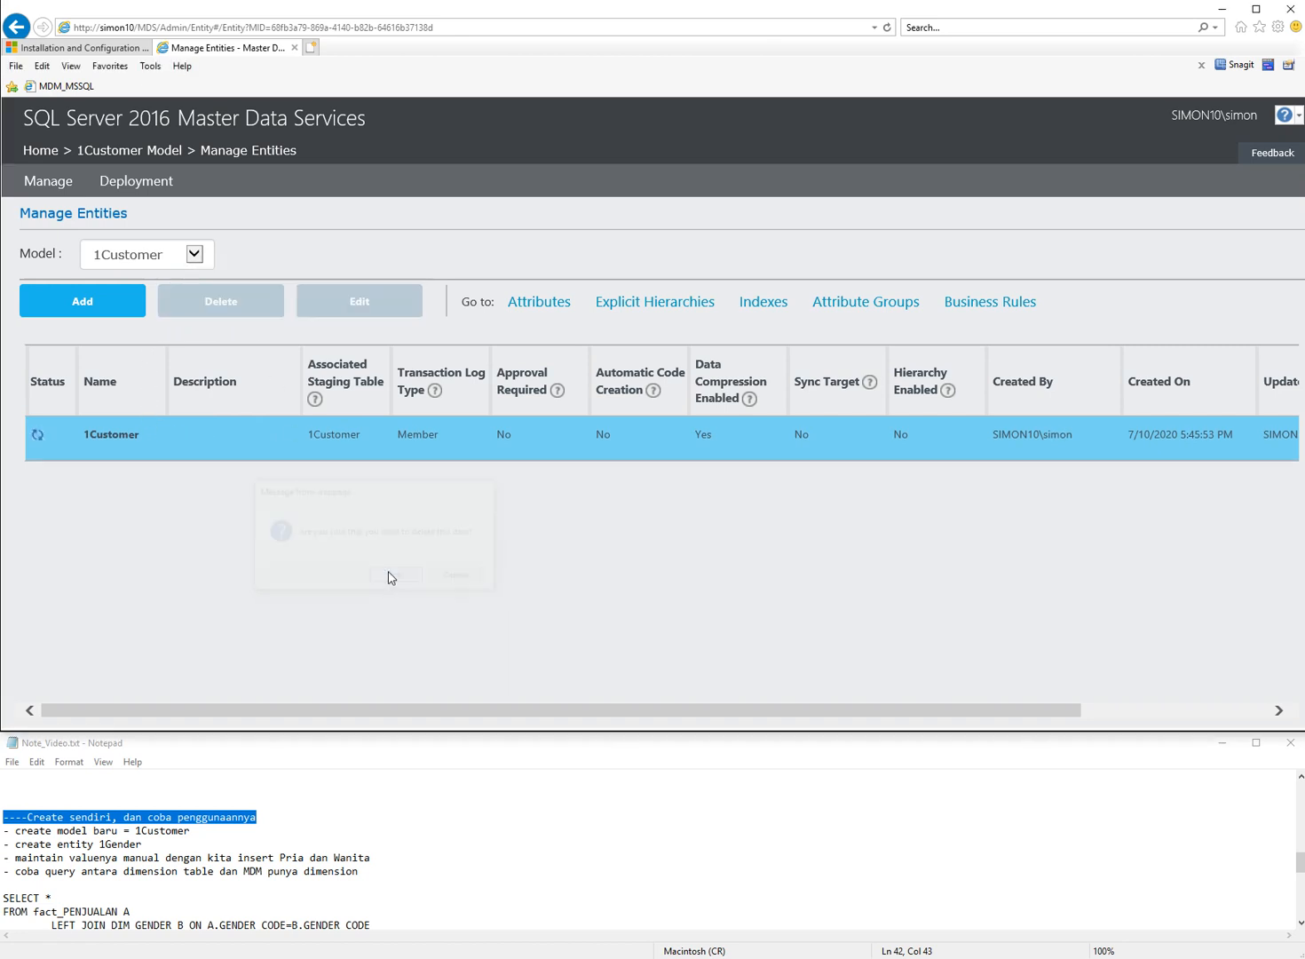
Step: Add an entity named 1Gender to the 1Customer model and view its attributes
left_click(103, 309)
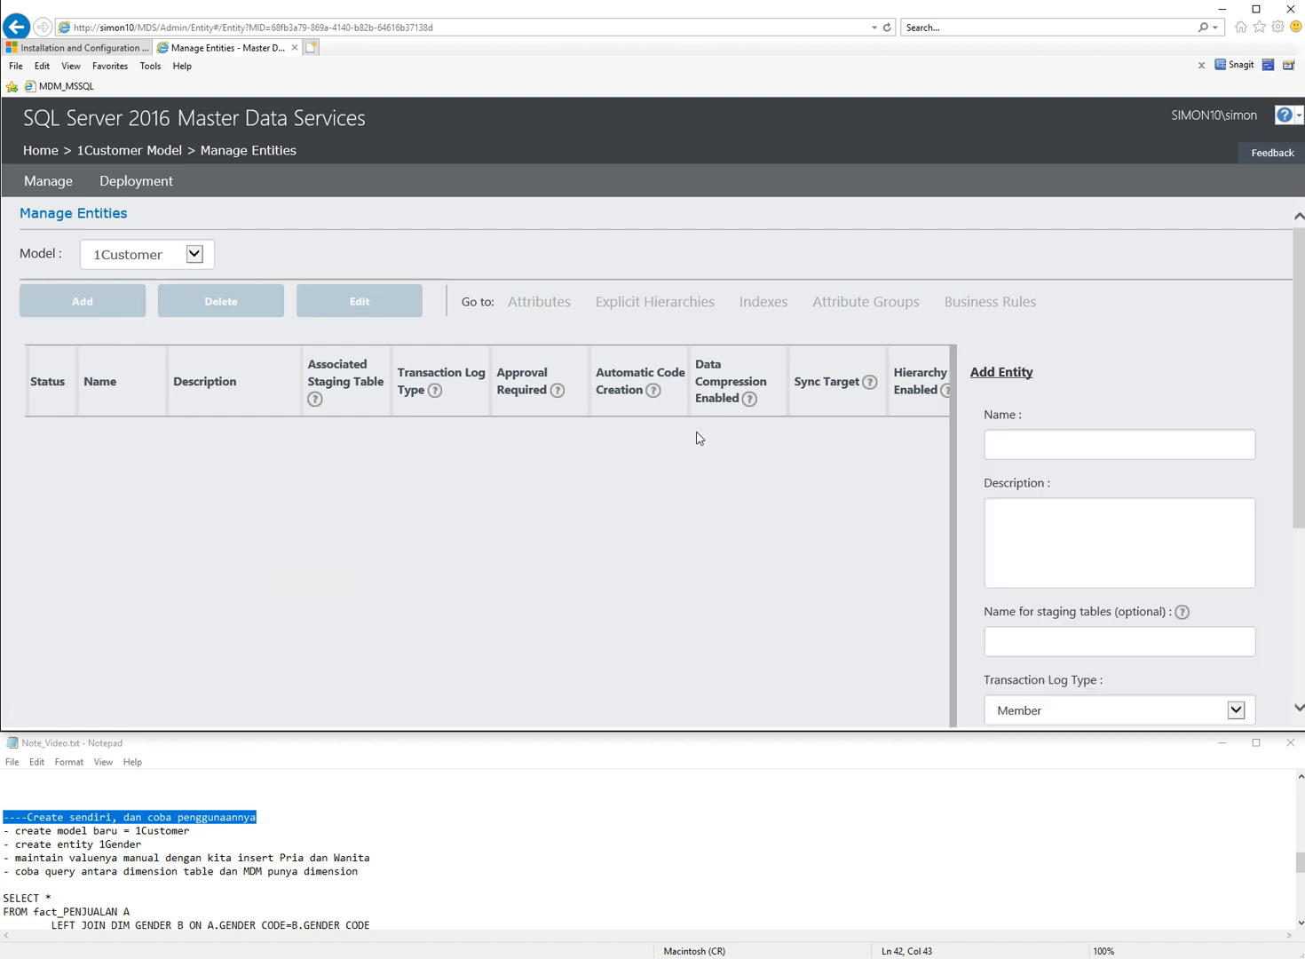
left_click(989, 445)
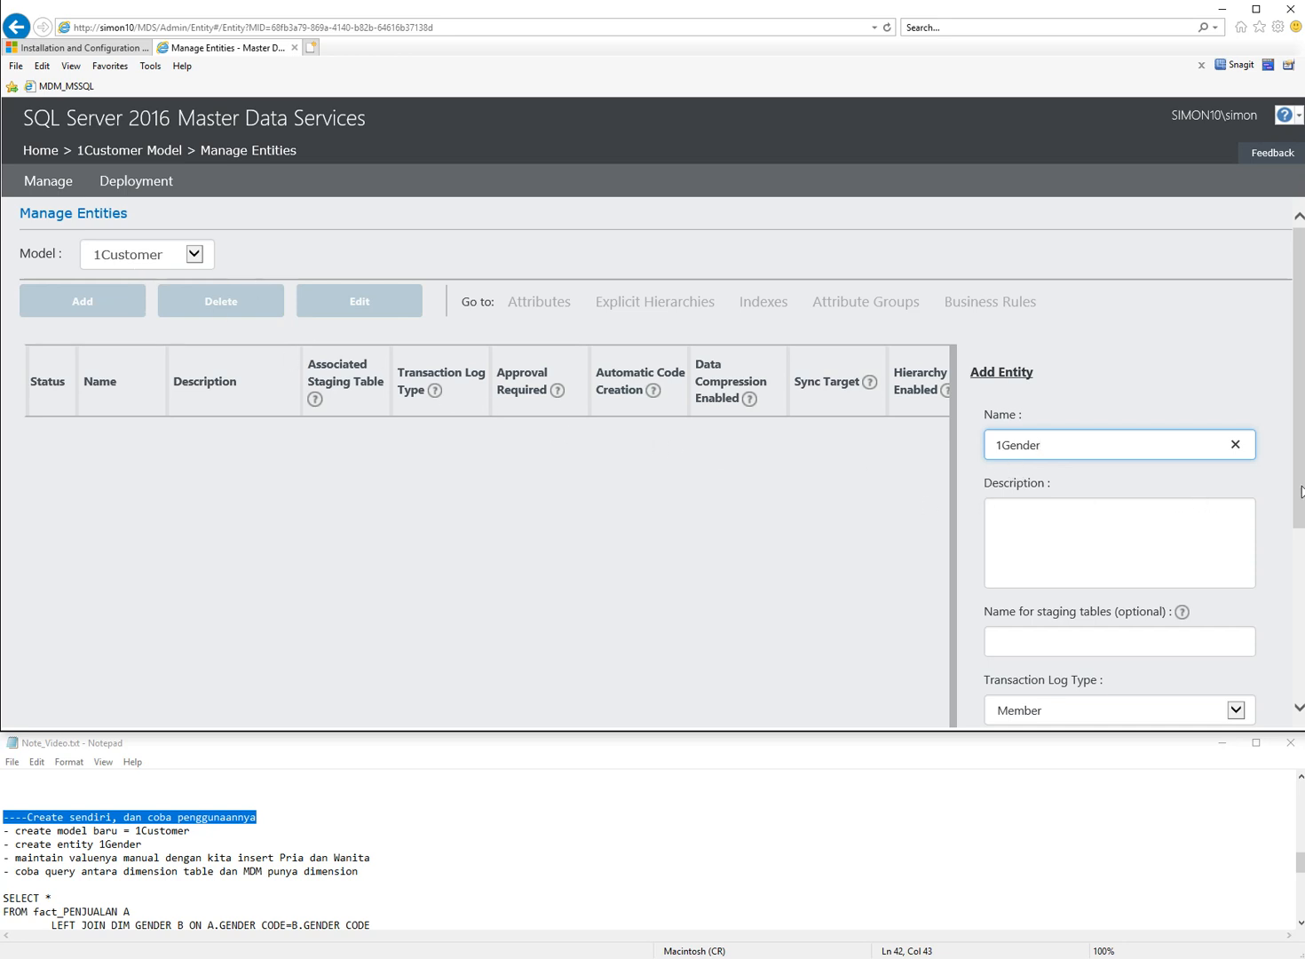
scroll(1300, 491, "down", 3)
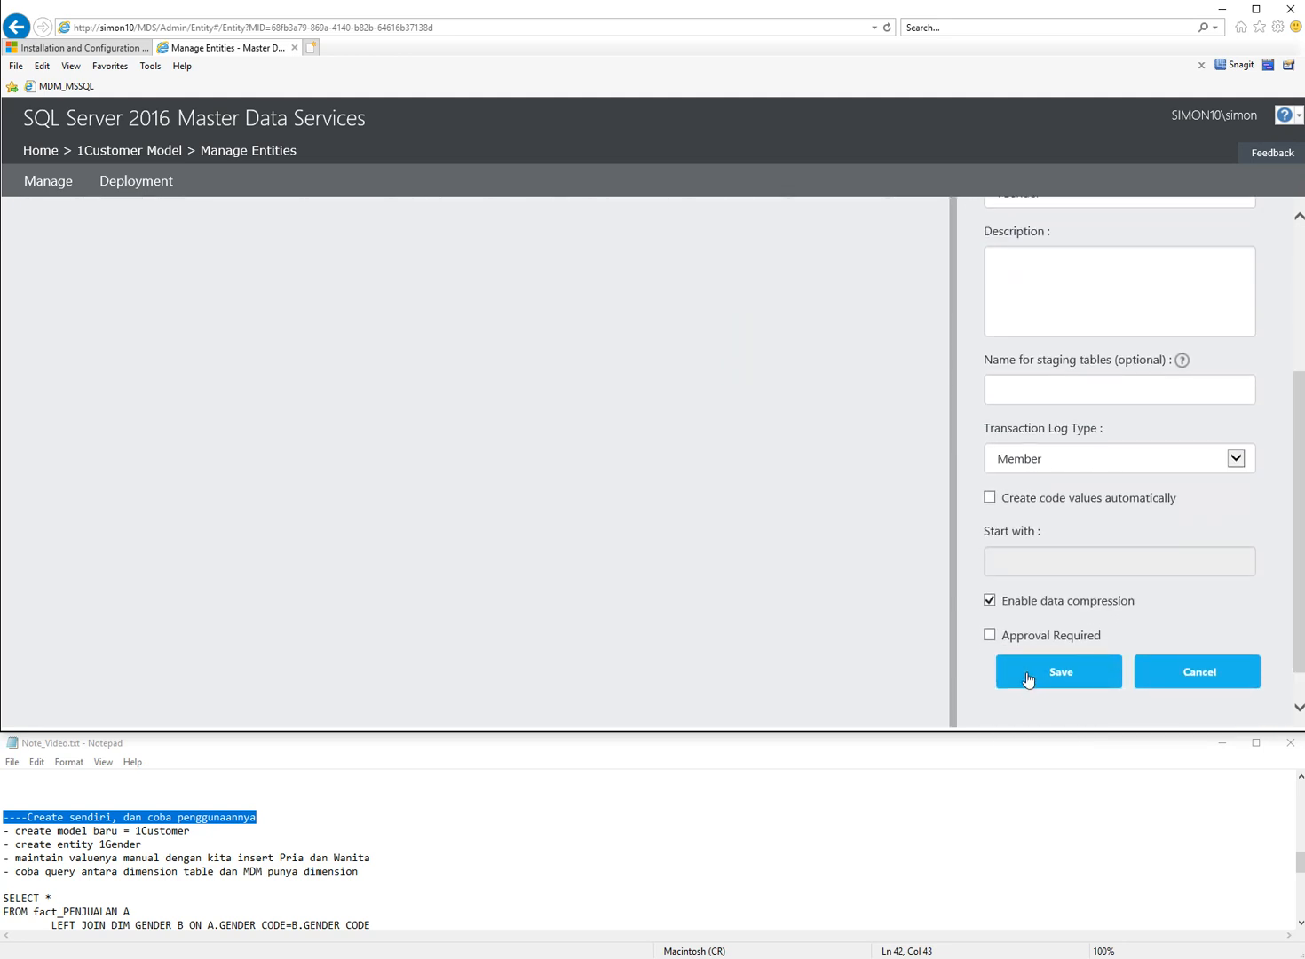
left_click(1026, 680)
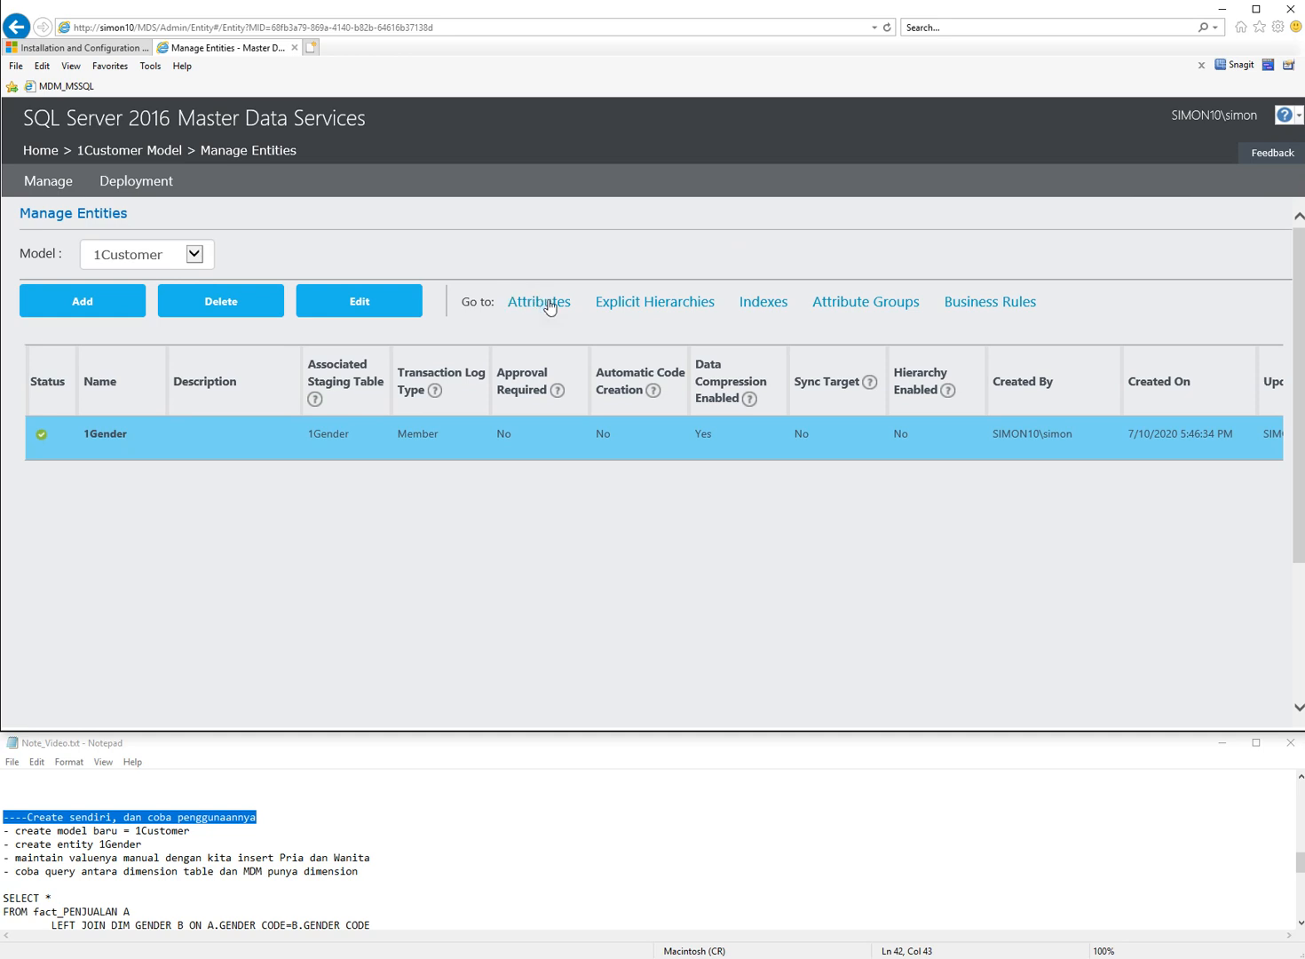
left_click(543, 302)
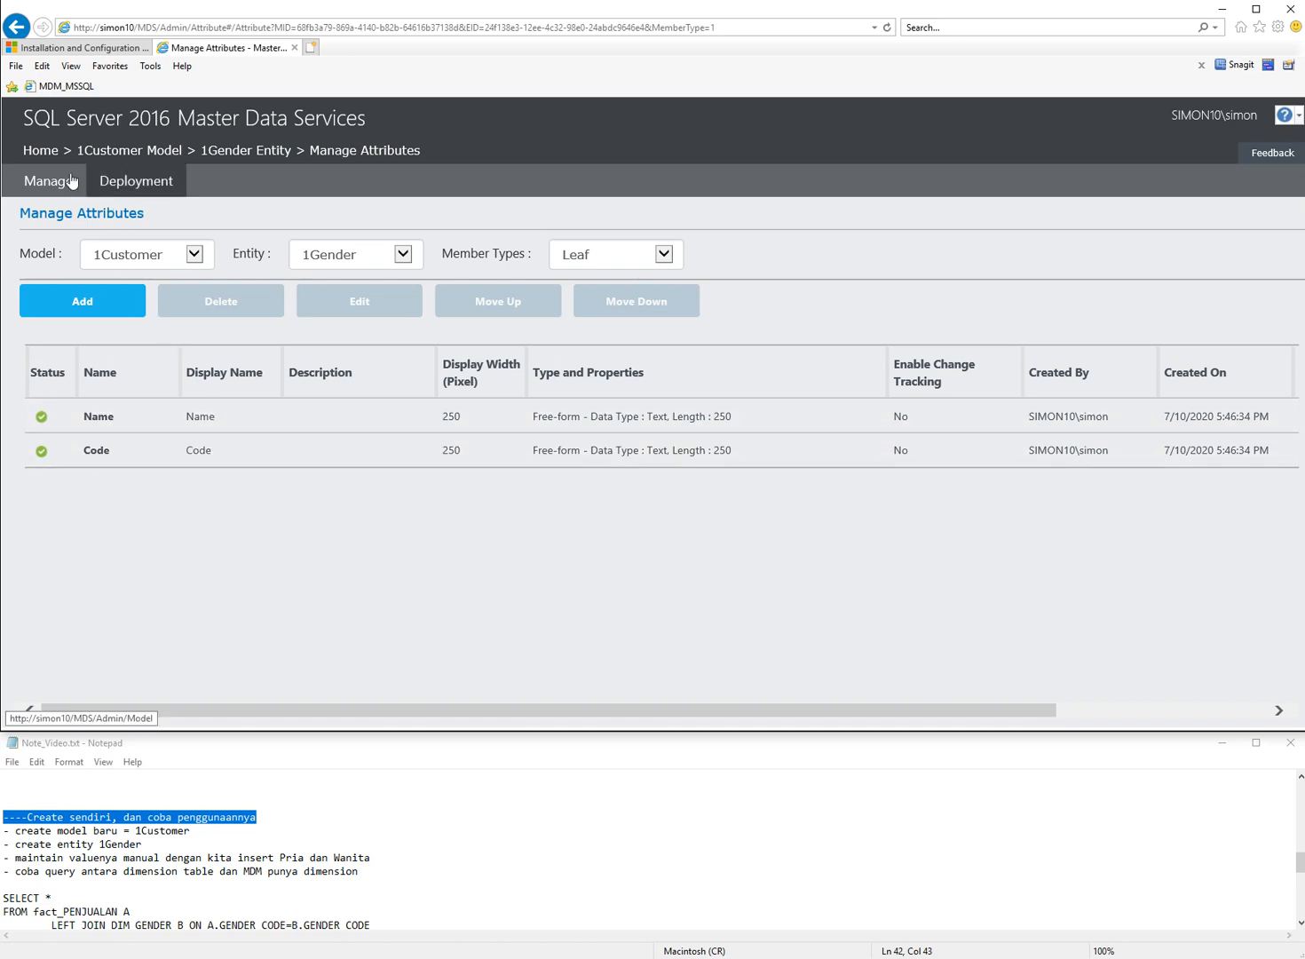
Step: Return to the home page, choose the 1Customer model and open it in Explorer
left_click(107, 118)
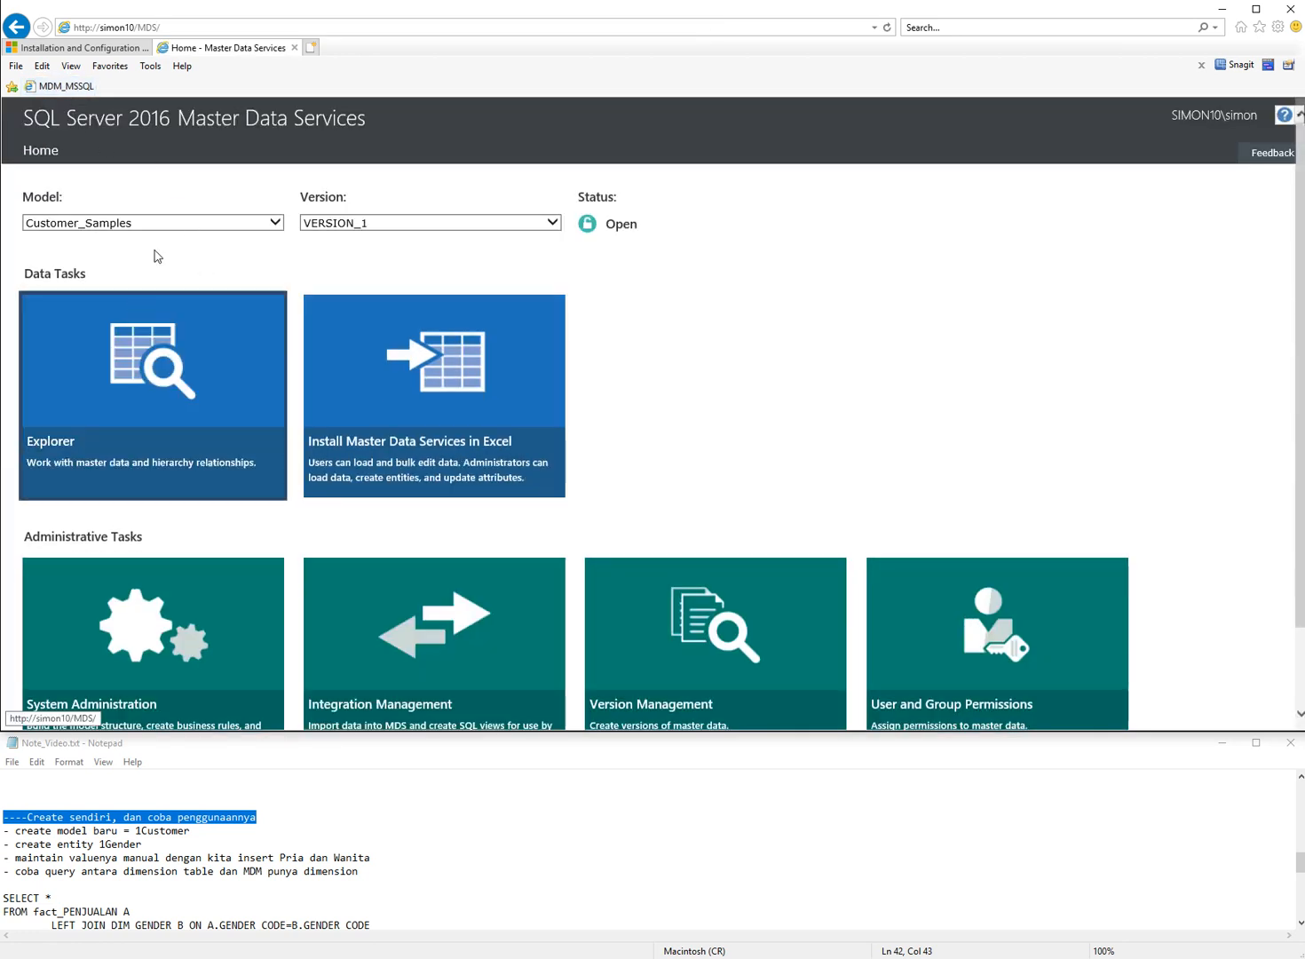
left_click(224, 224)
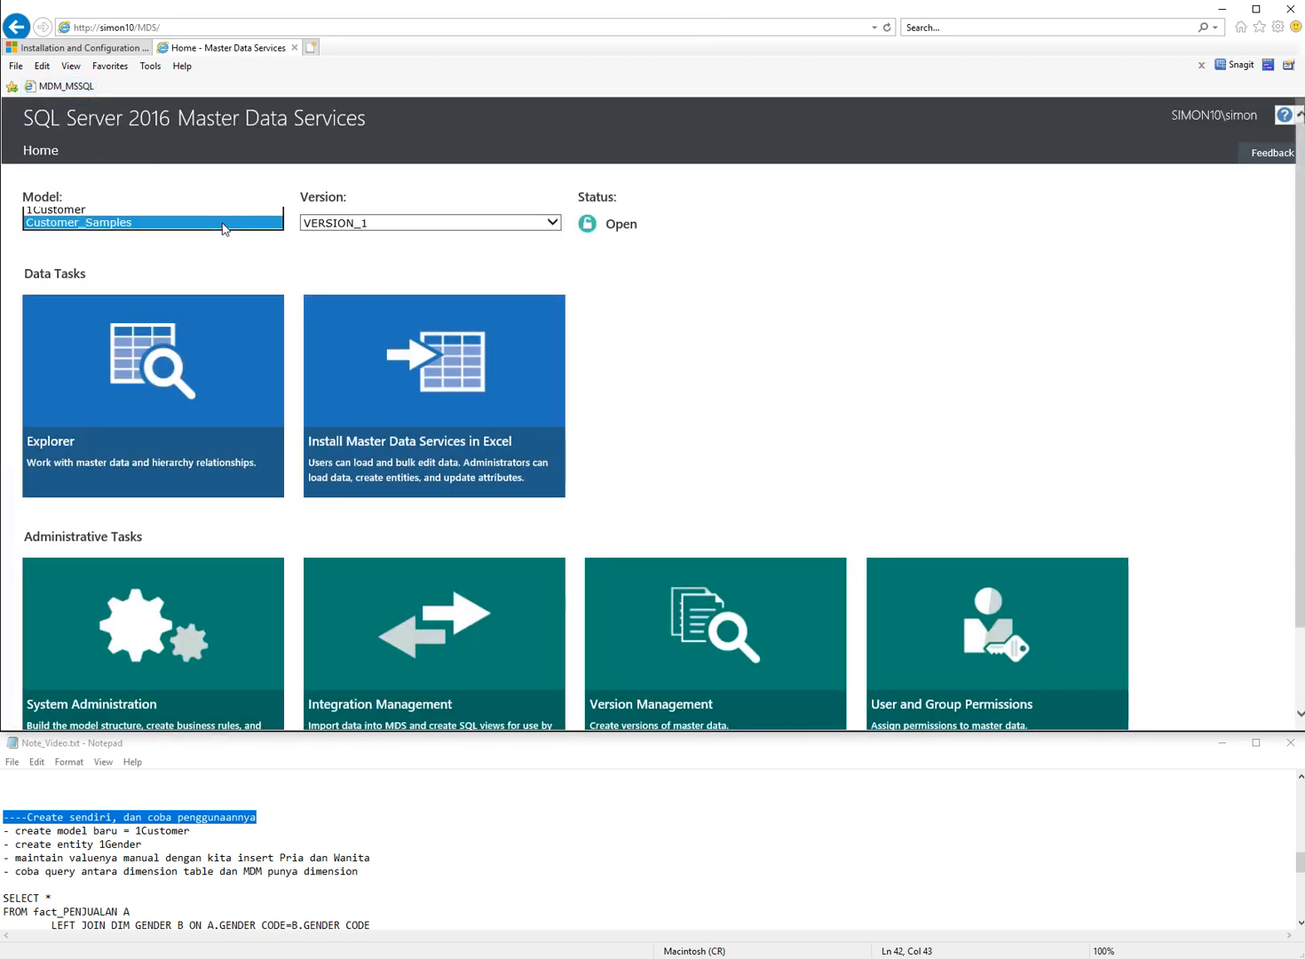
left_click(155, 210)
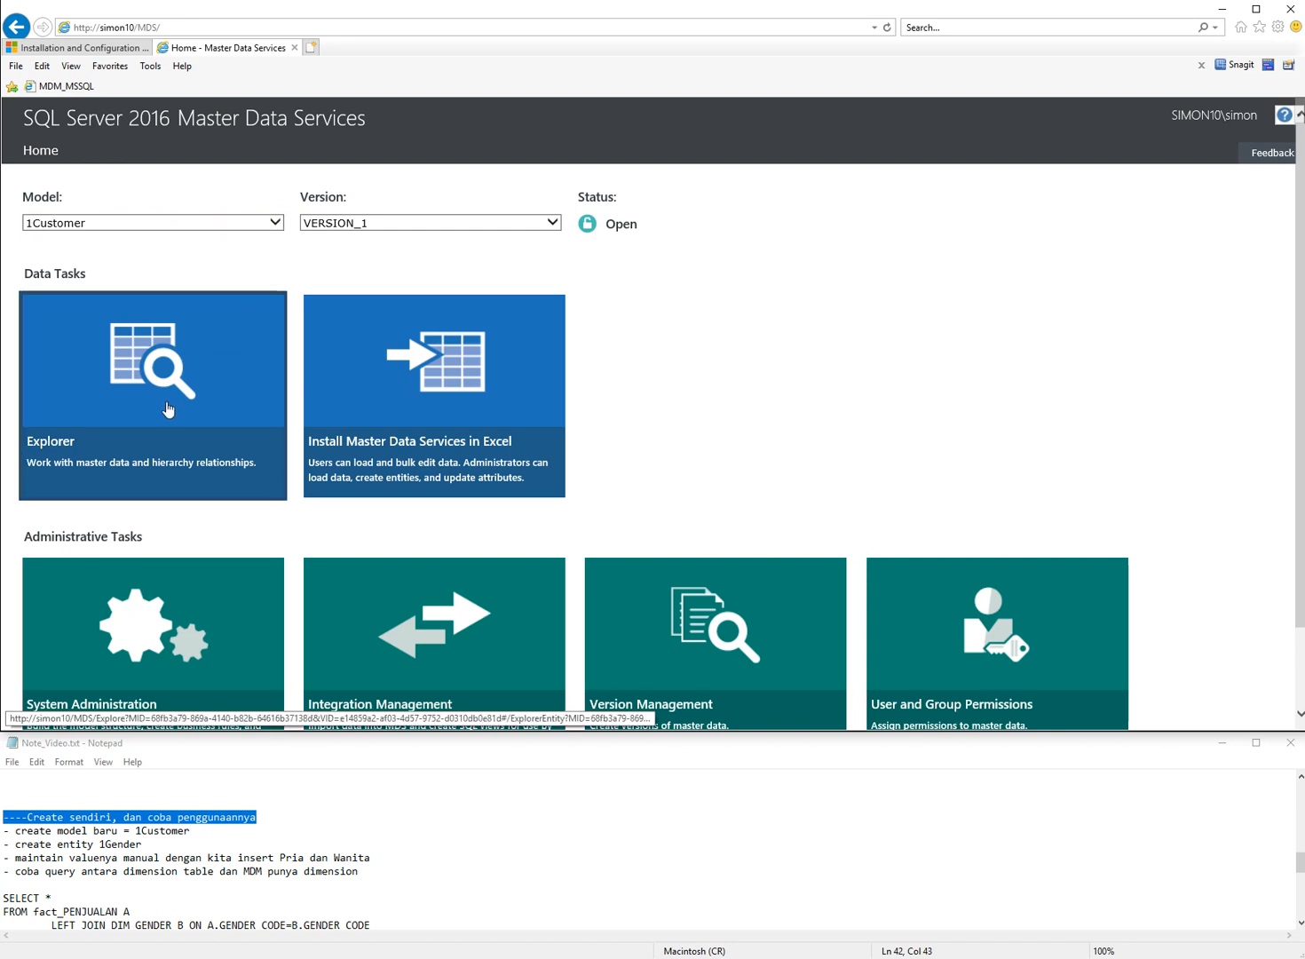
left_click(168, 410)
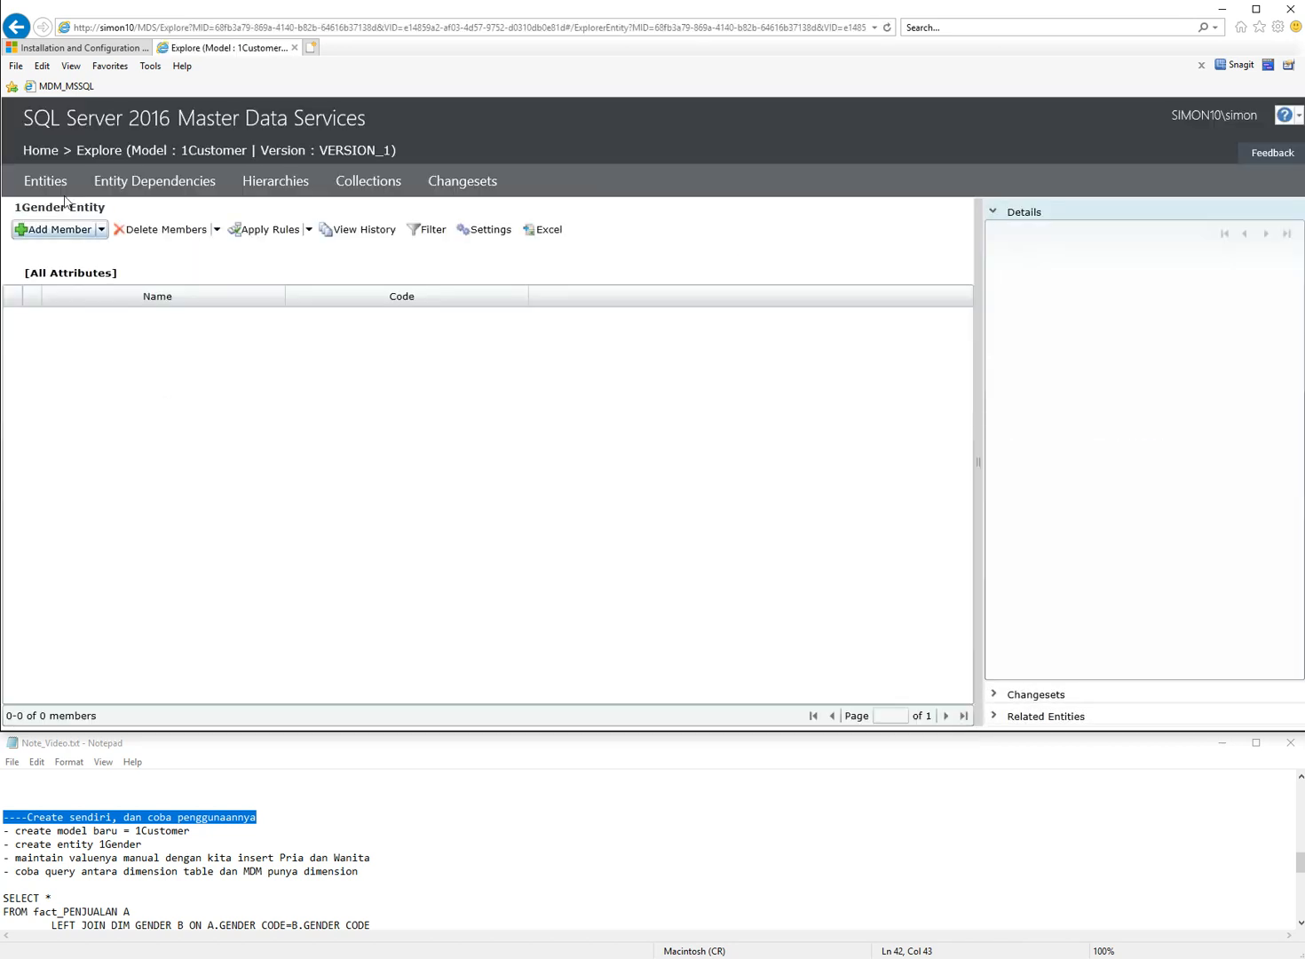
Step: Add a member to the 1Gender entity with the name Pria and the code P
left_click(55, 229)
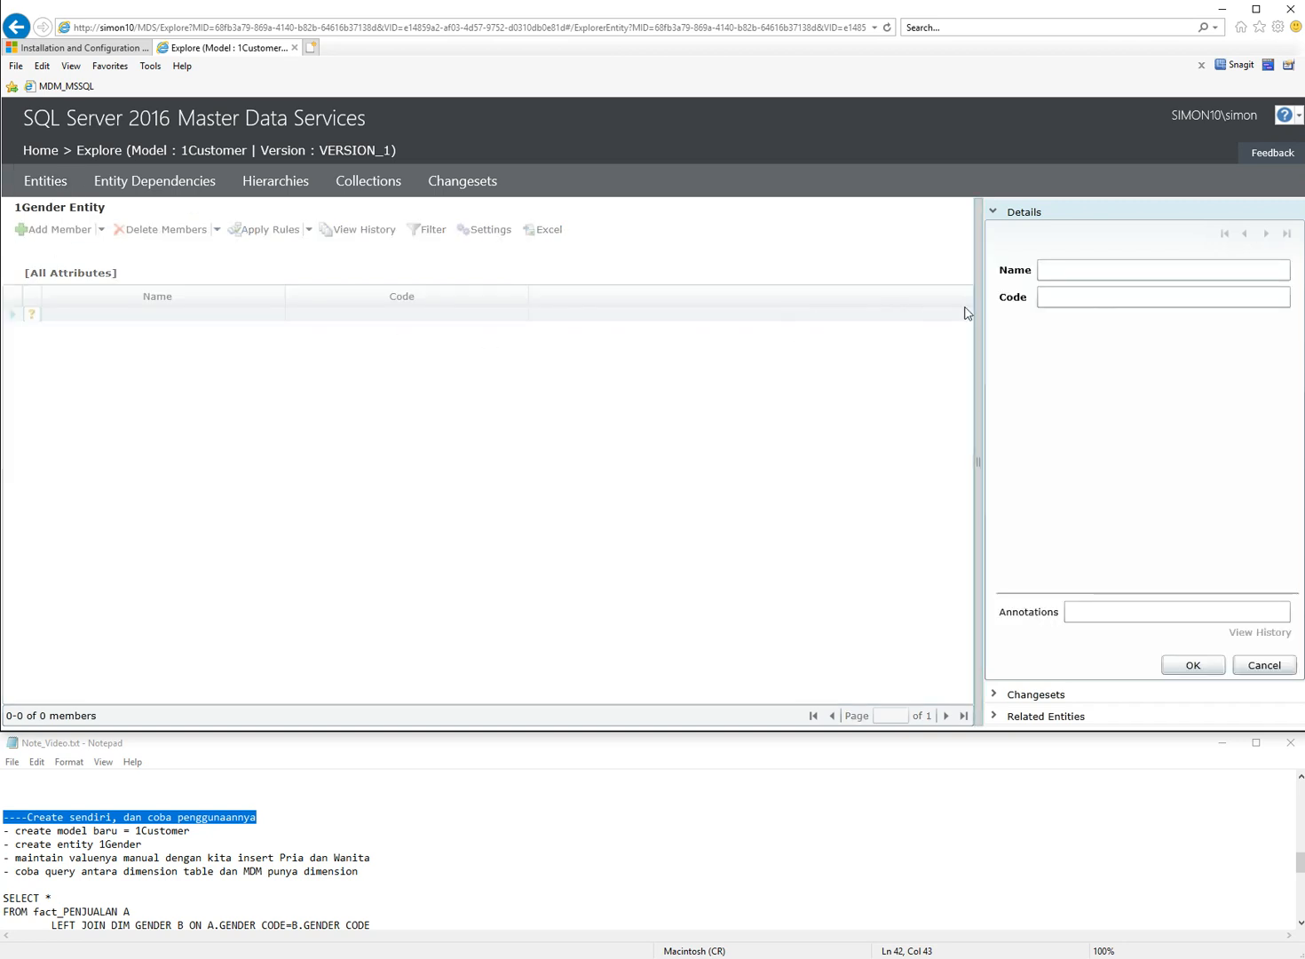
left_click(1090, 277)
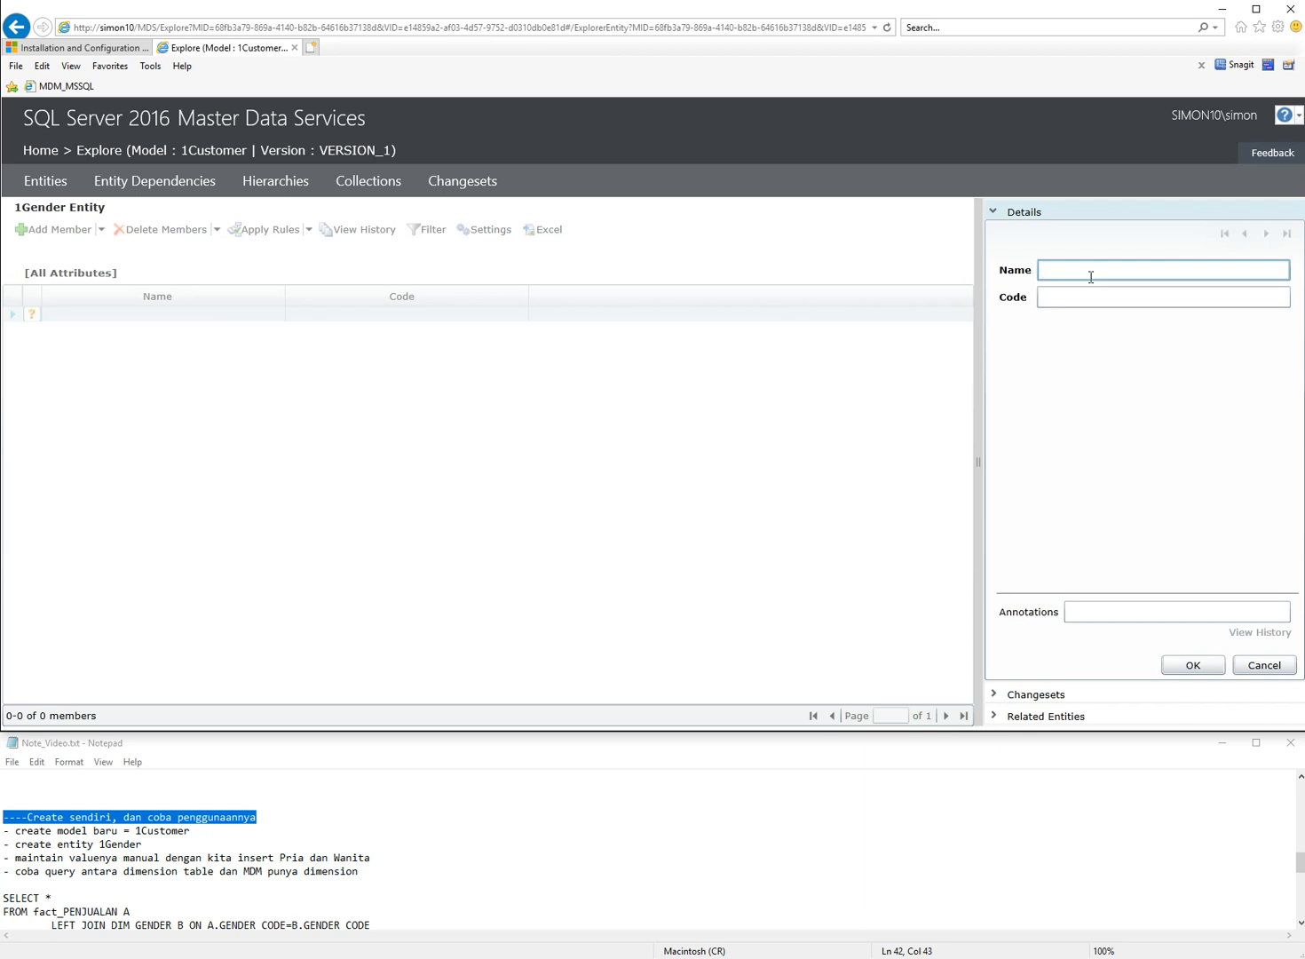
type("Pria")
key("Tab")
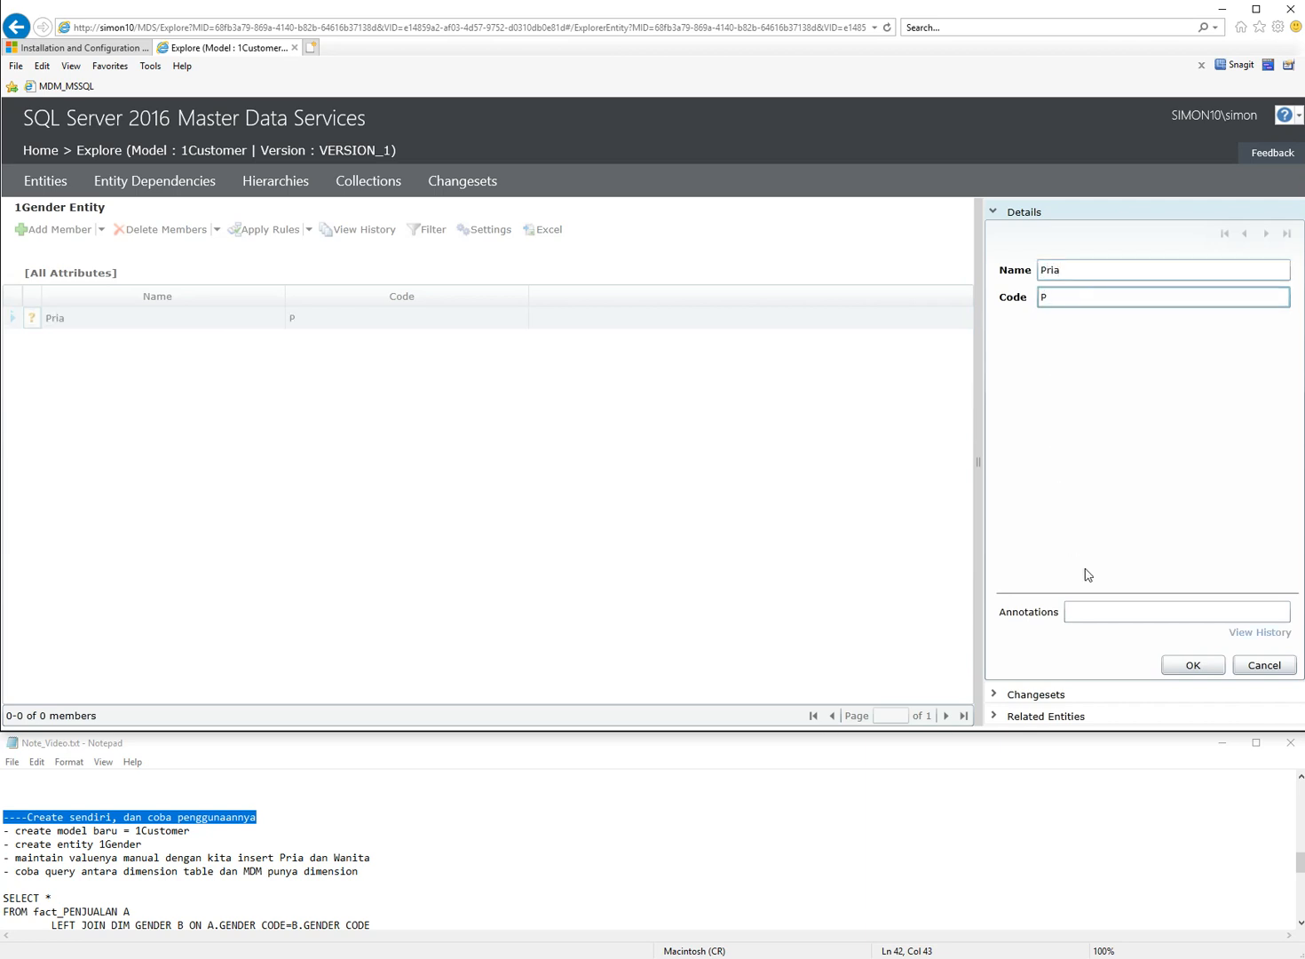
left_click(1166, 666)
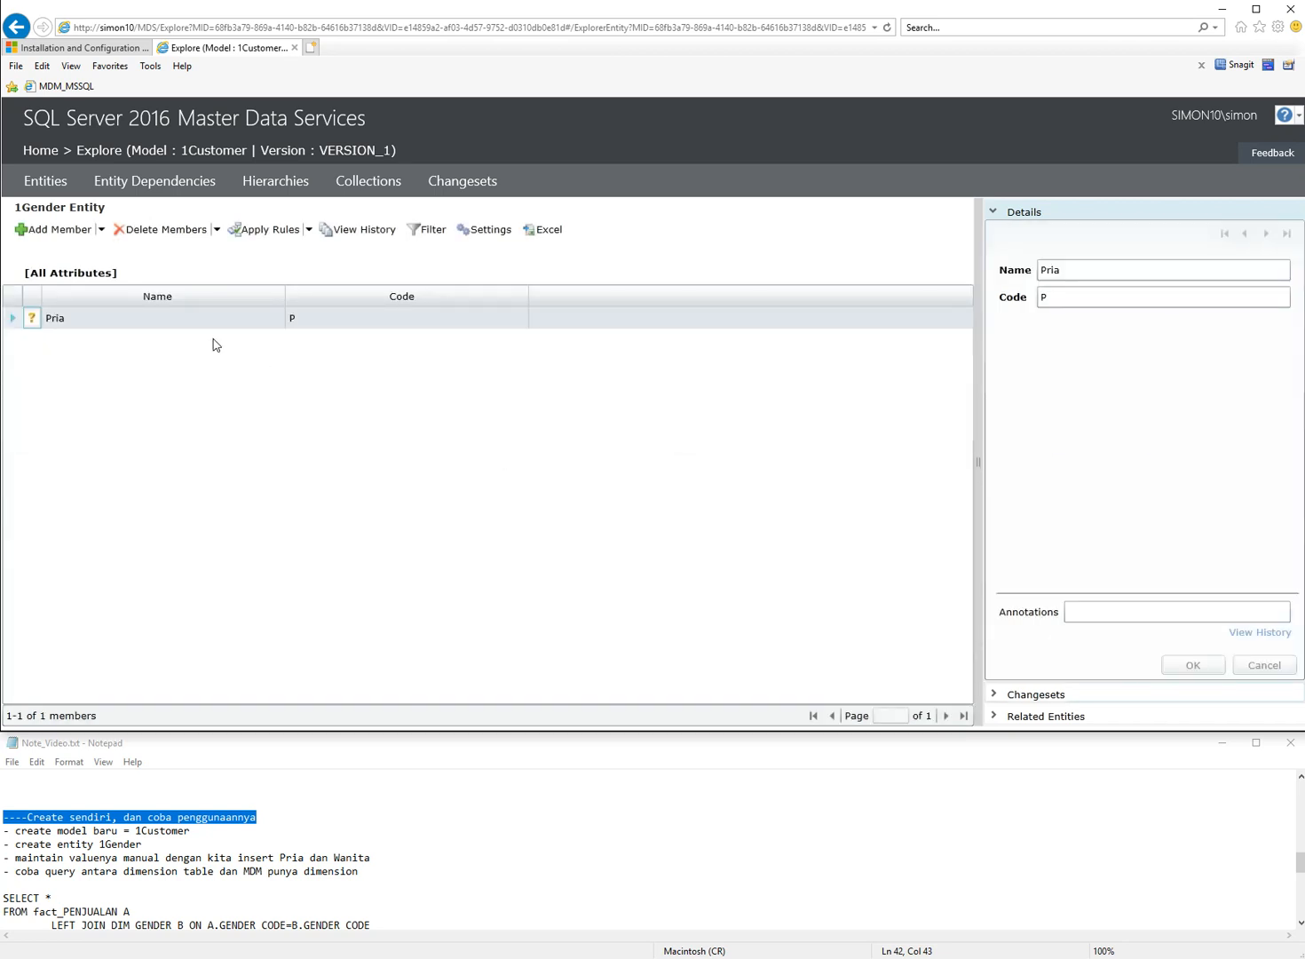
Step: Add a member to the 1Gender entity with the name Wanita and the code W
left_click(63, 231)
left_click(1096, 269)
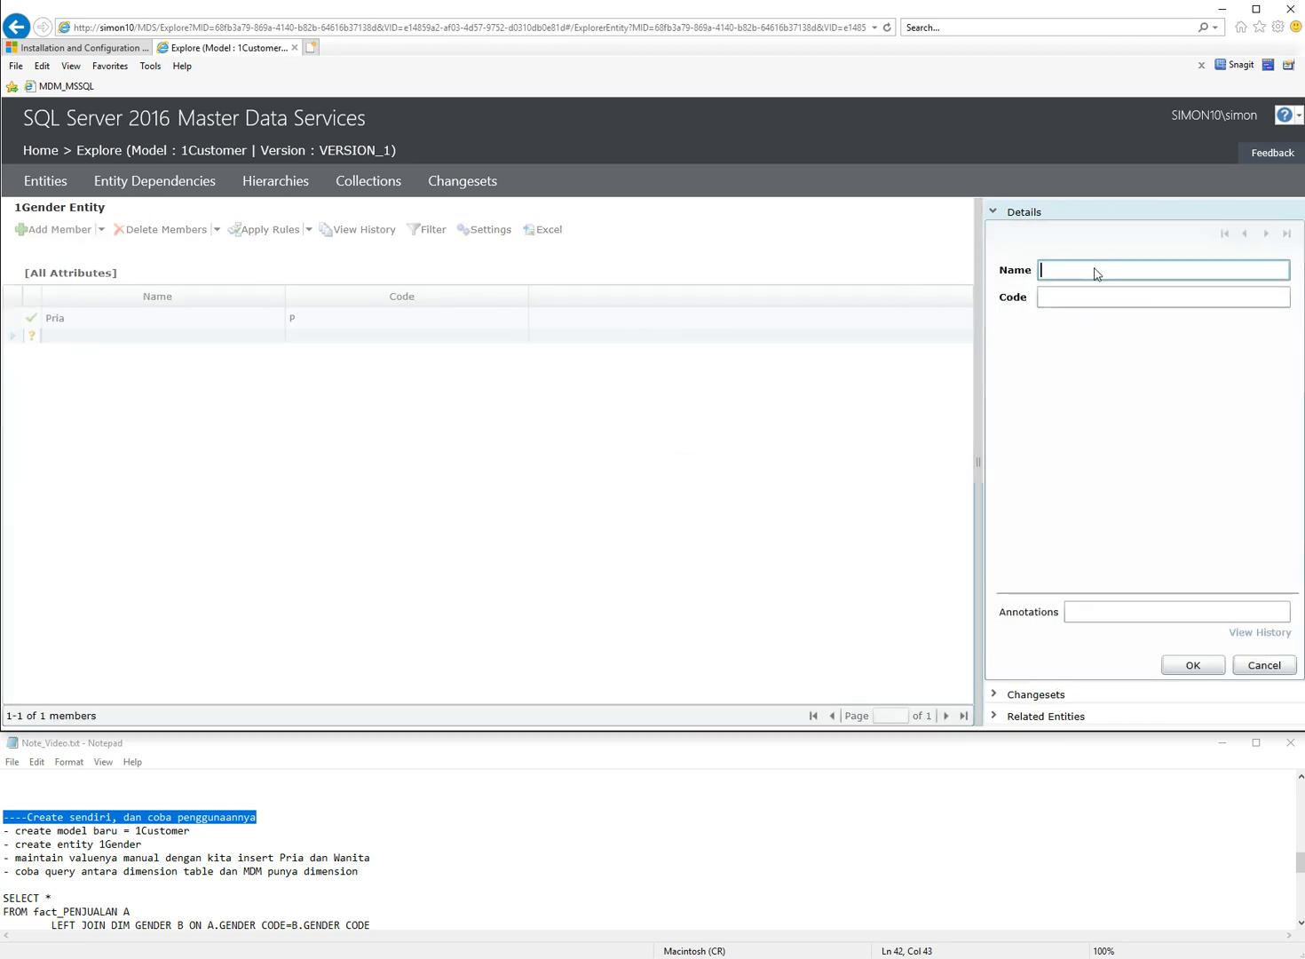
type("Wanita")
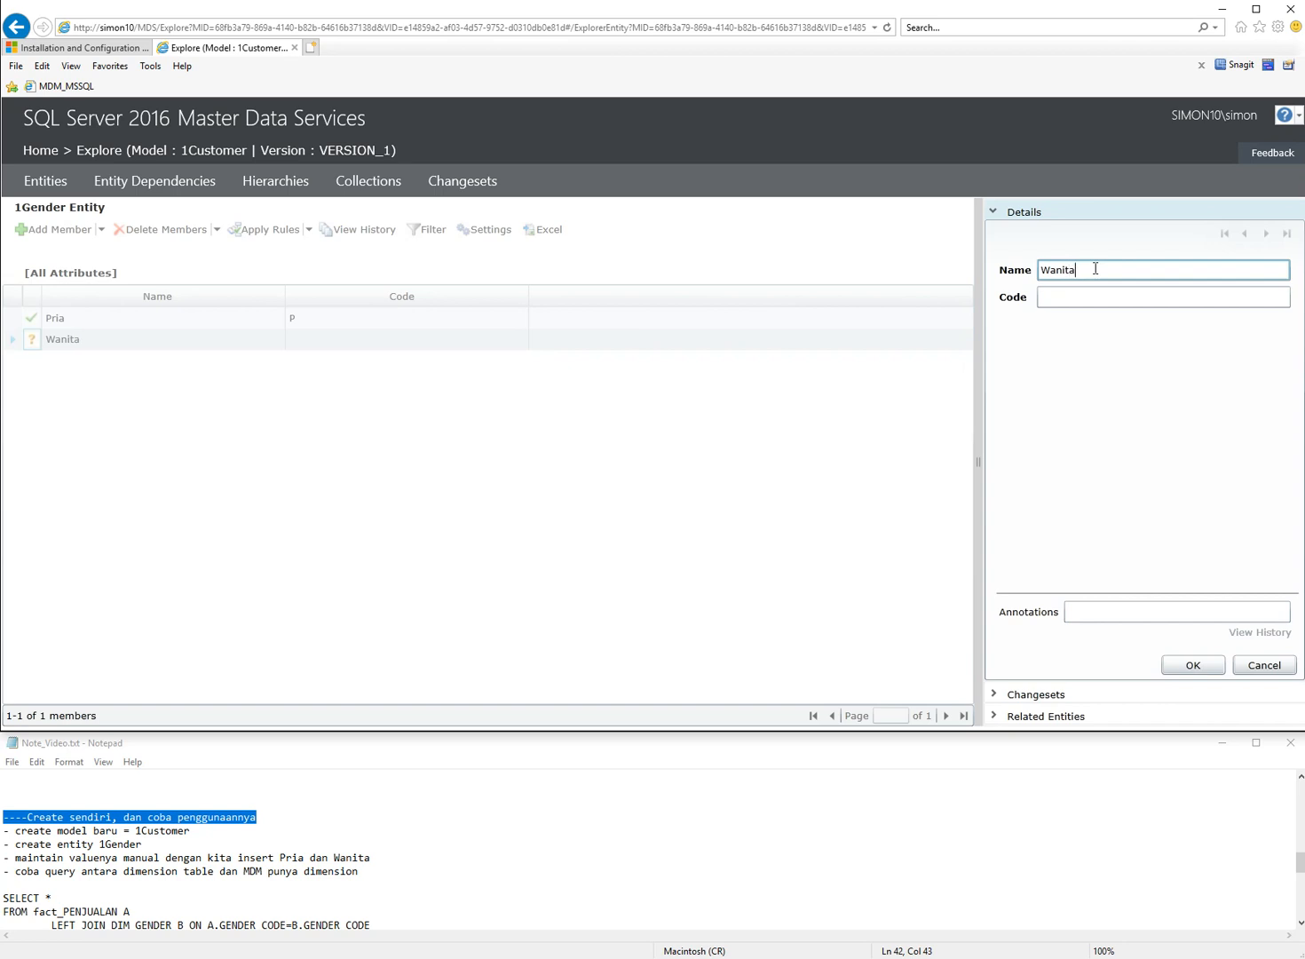
key("Tab")
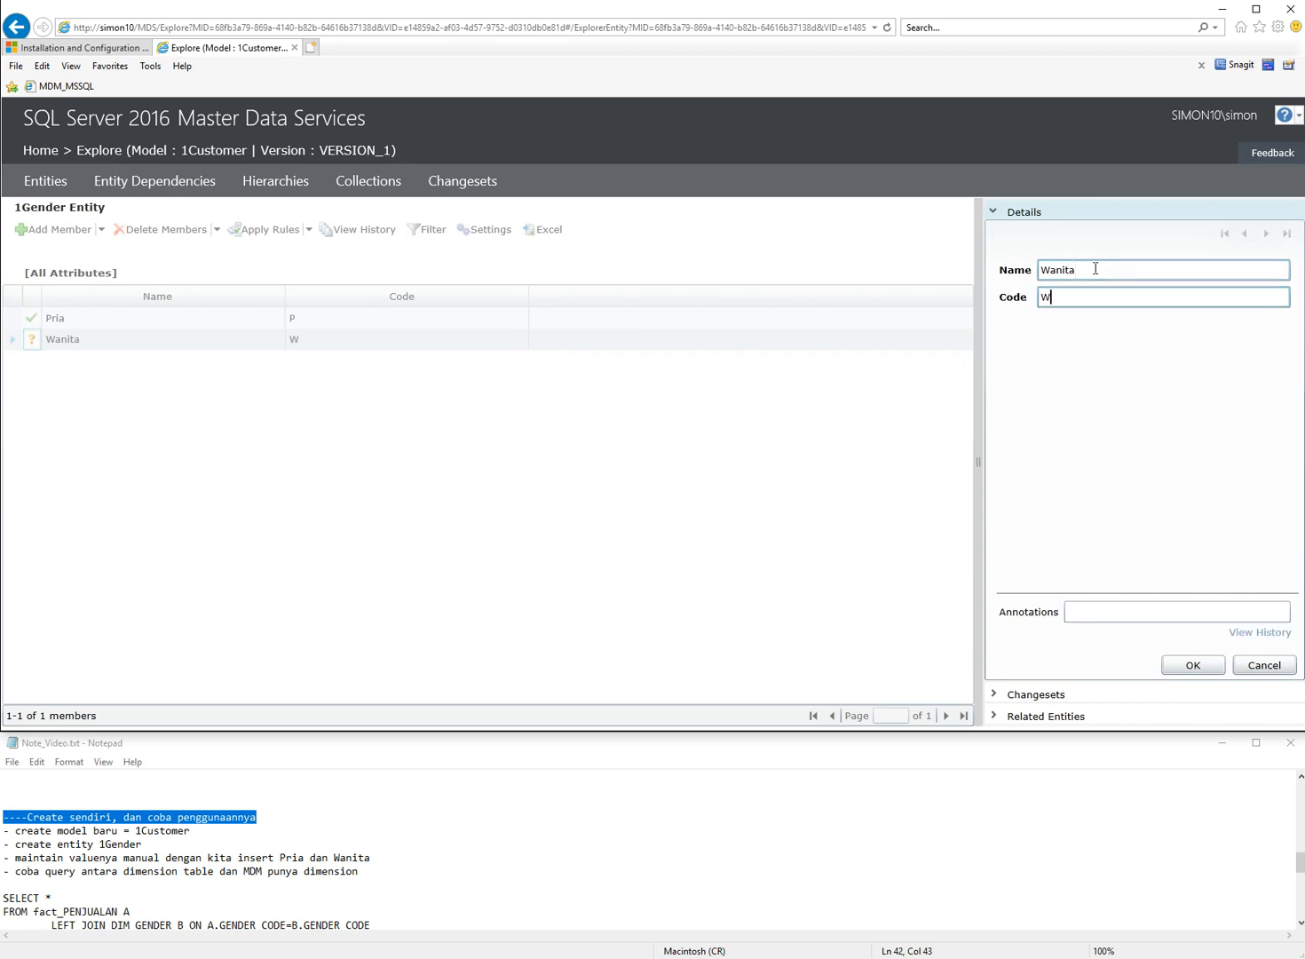
left_click(1203, 664)
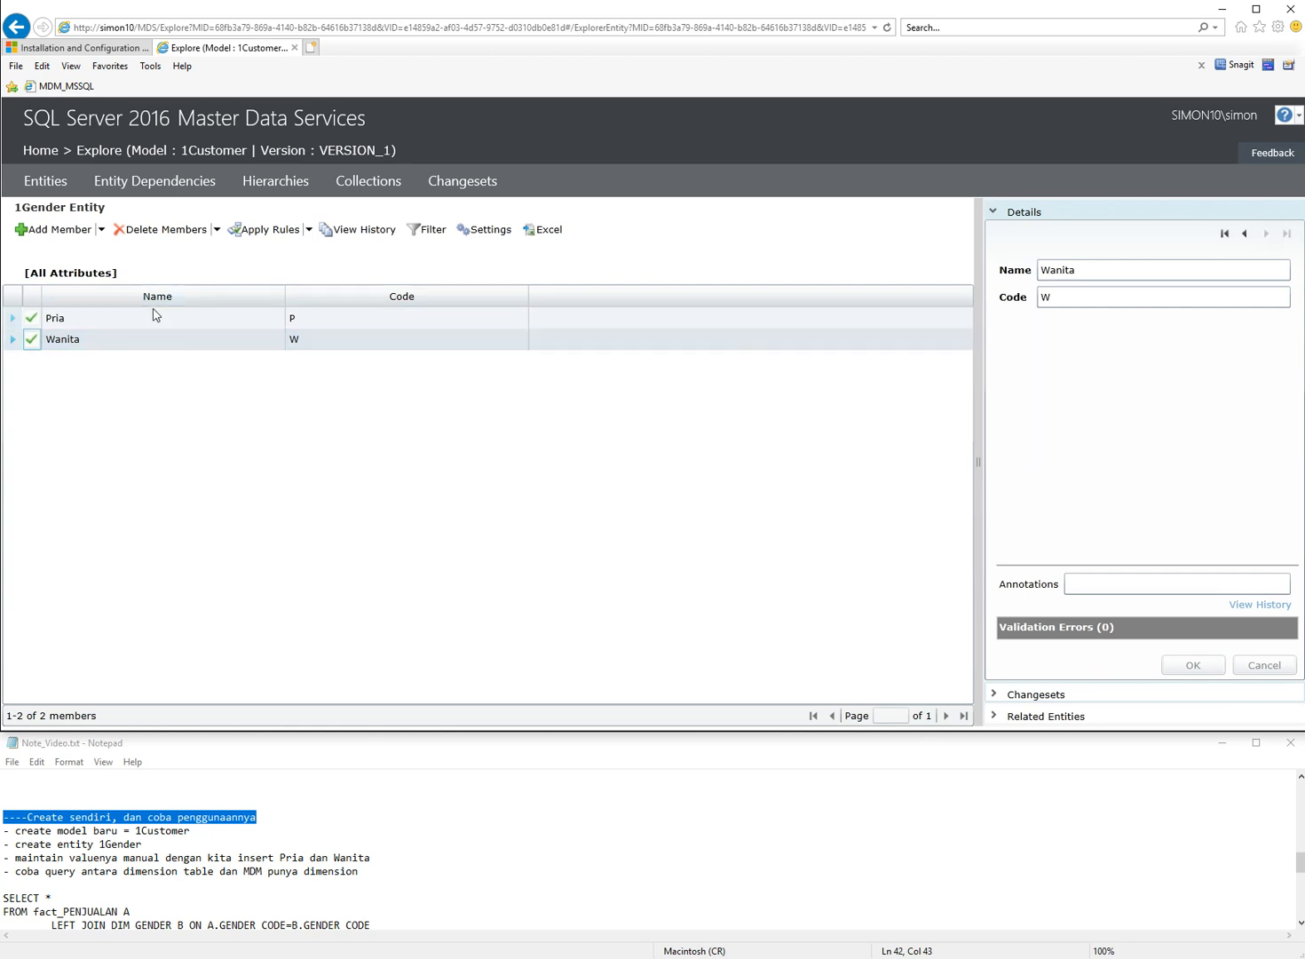
Step: Return to the home page and open the subscription views page in Integration Management
left_click(71, 94)
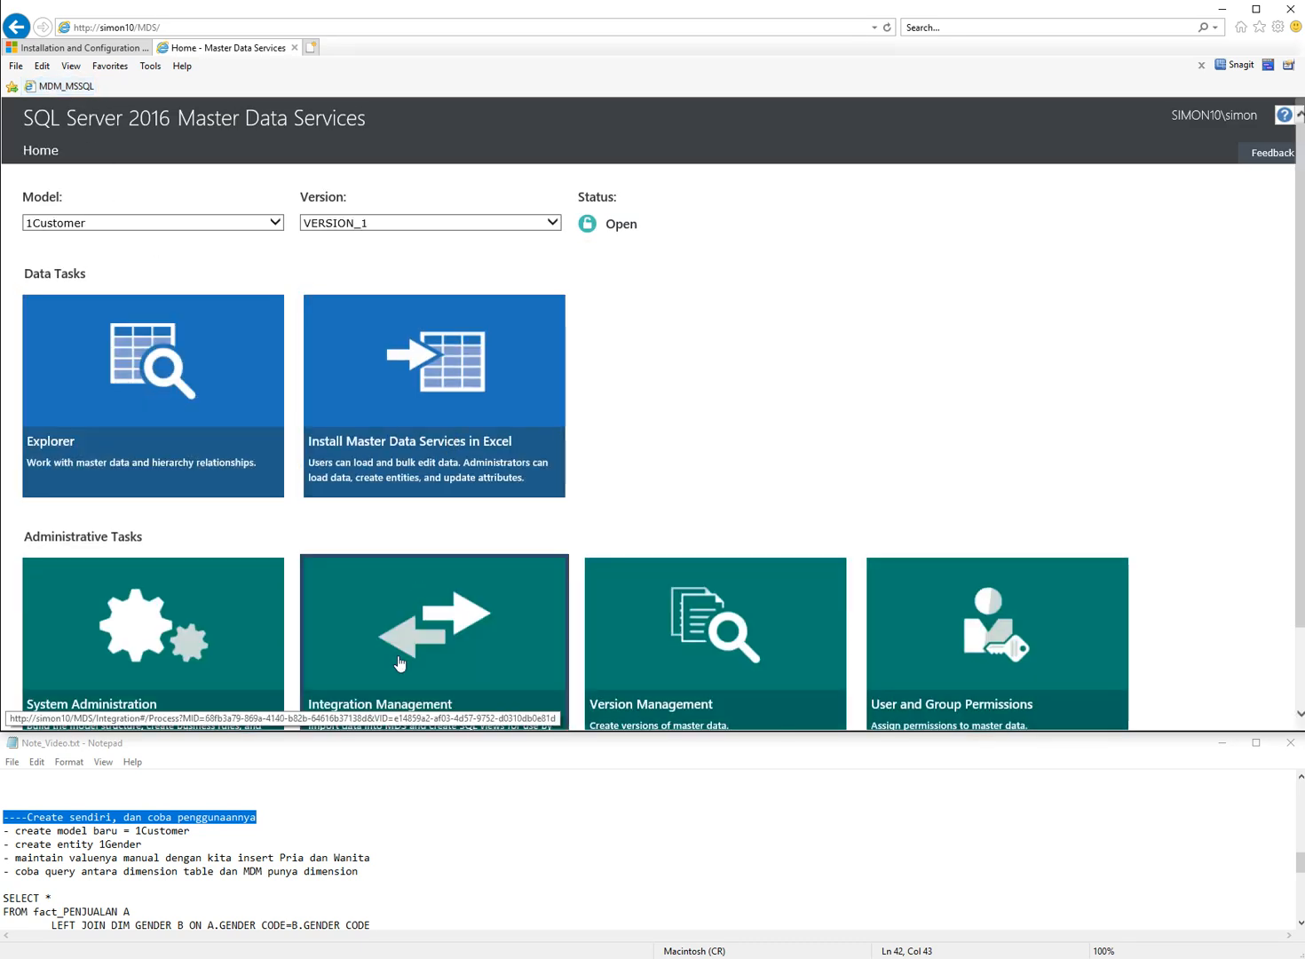
left_click(400, 663)
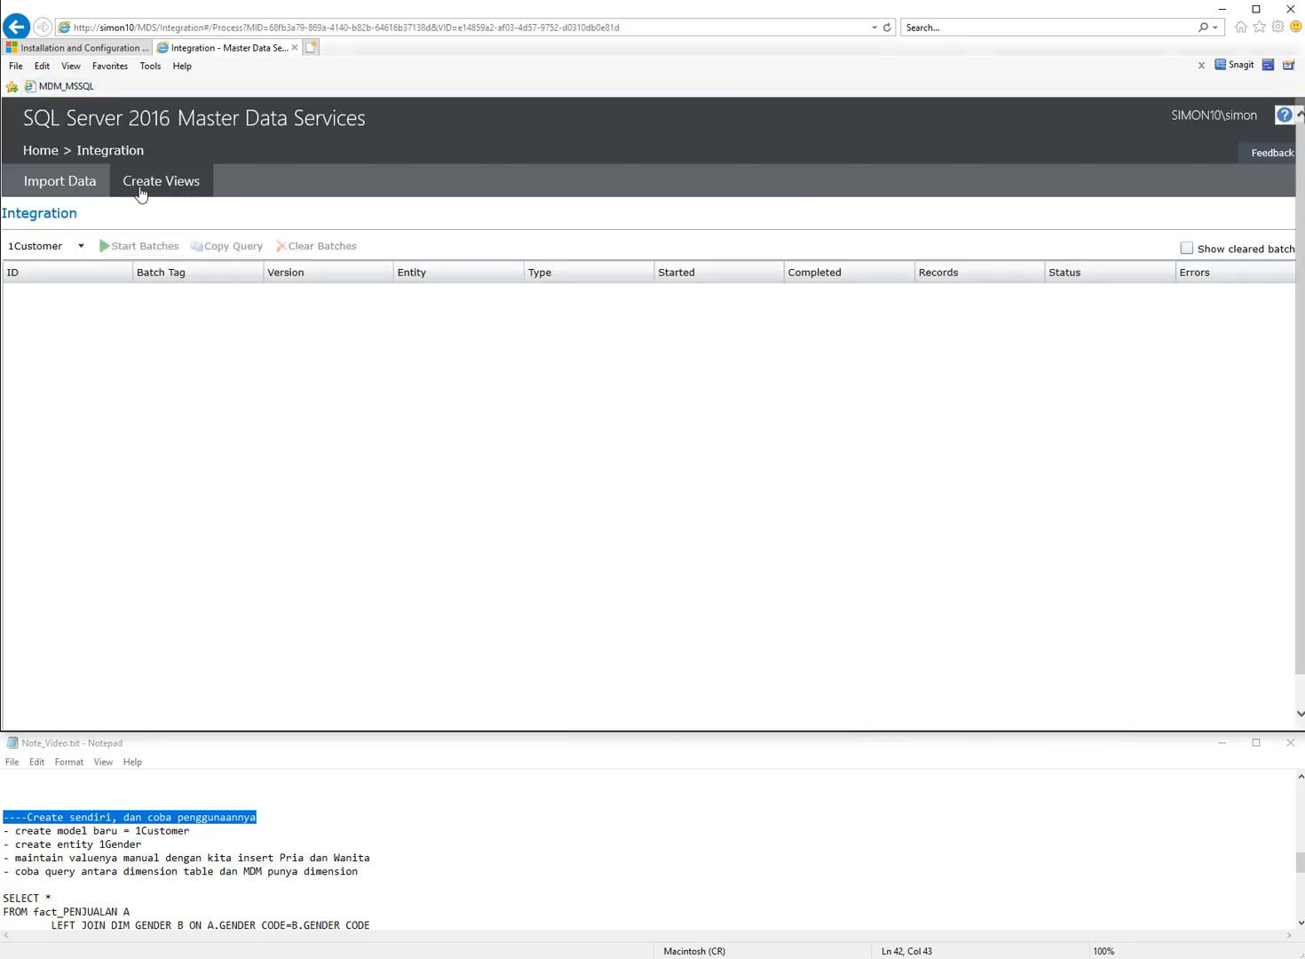
left_click(152, 188)
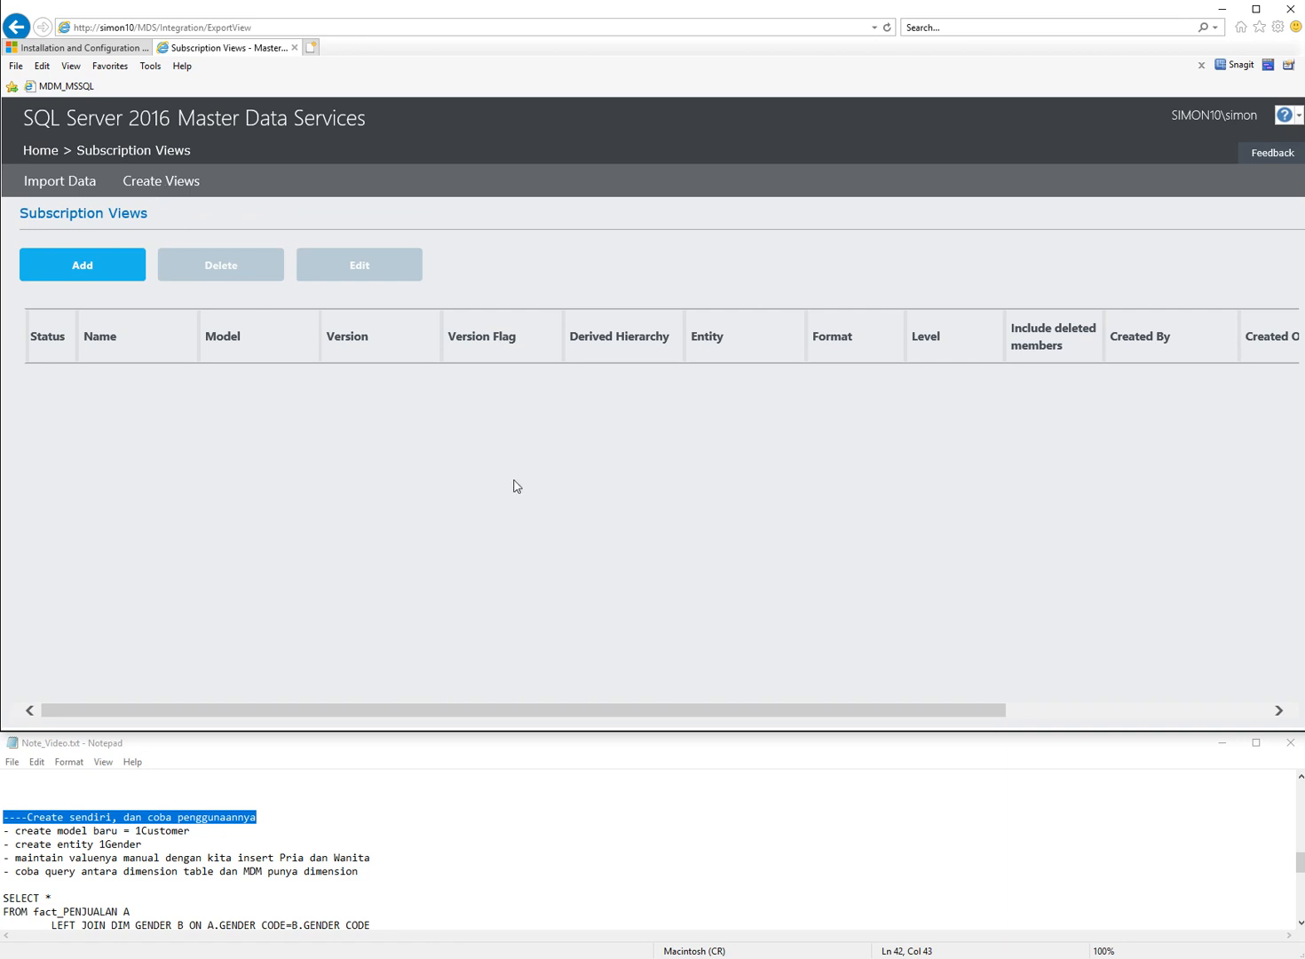
Step: Switch to SQL Server Management Studio and copy FROM MDS.MDM.[1GENDER] from the join onto a new line below SELECT * FROM DIM_GENDER
key("alt+Tab")
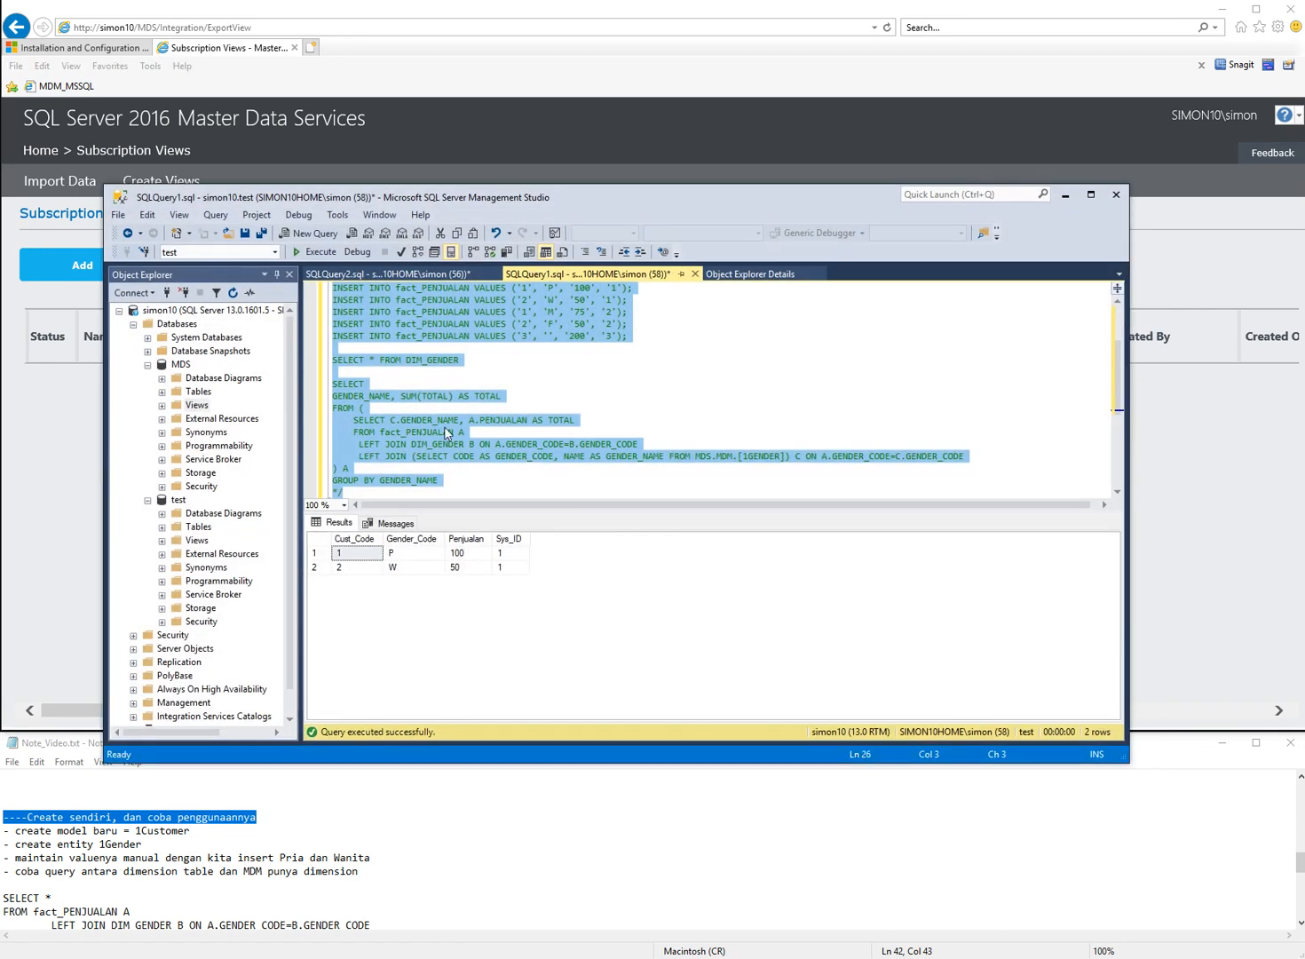
left_click(692, 378)
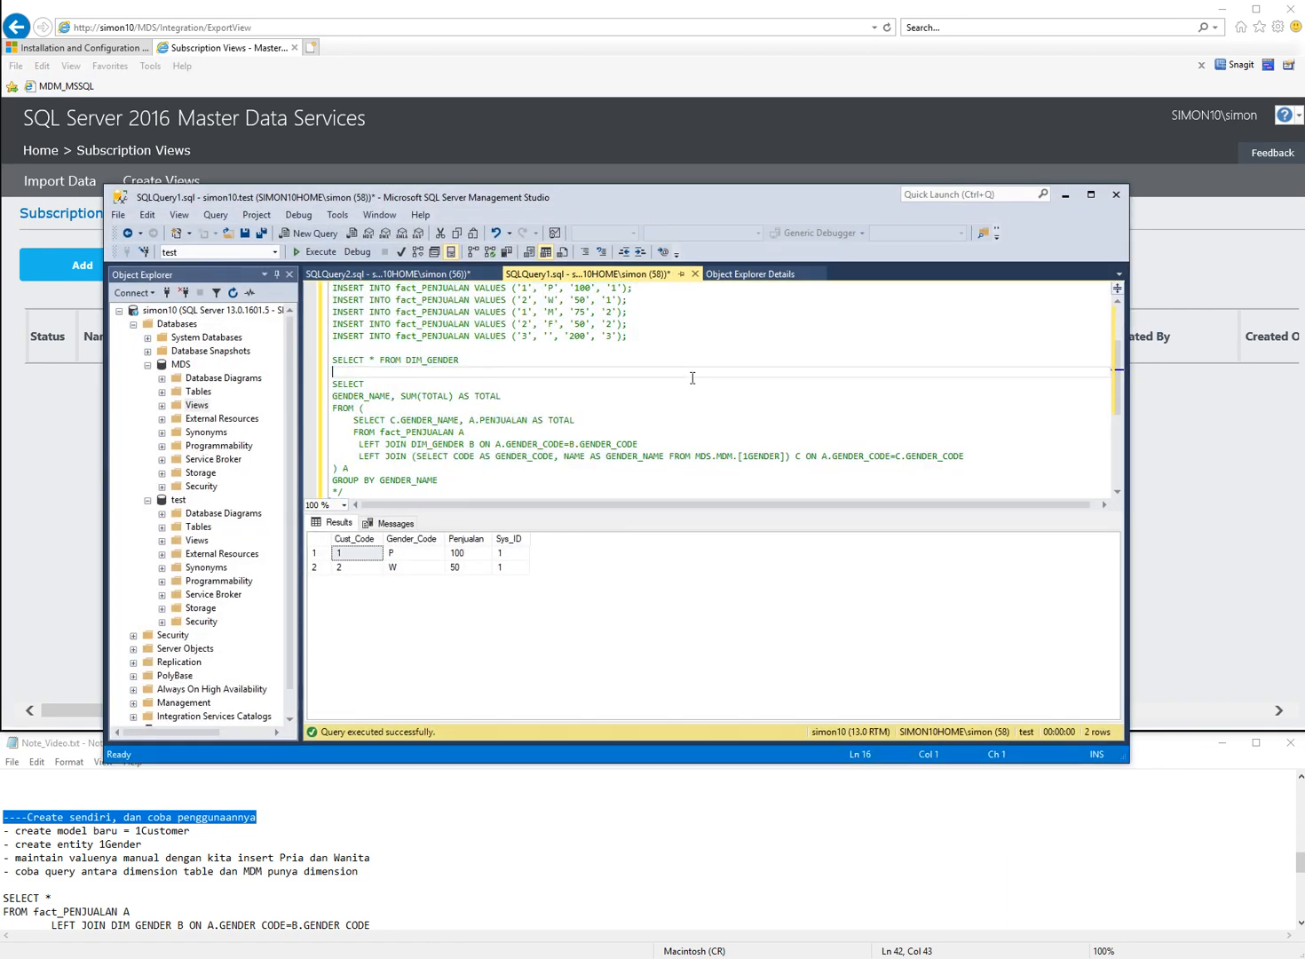
key("Up")
key("Up")
key("Up")
key("Up")
key("Up")
key("Up")
key("Up")
key("Up")
key("Up")
key("Up")
key("Up")
key("Up")
key("Up")
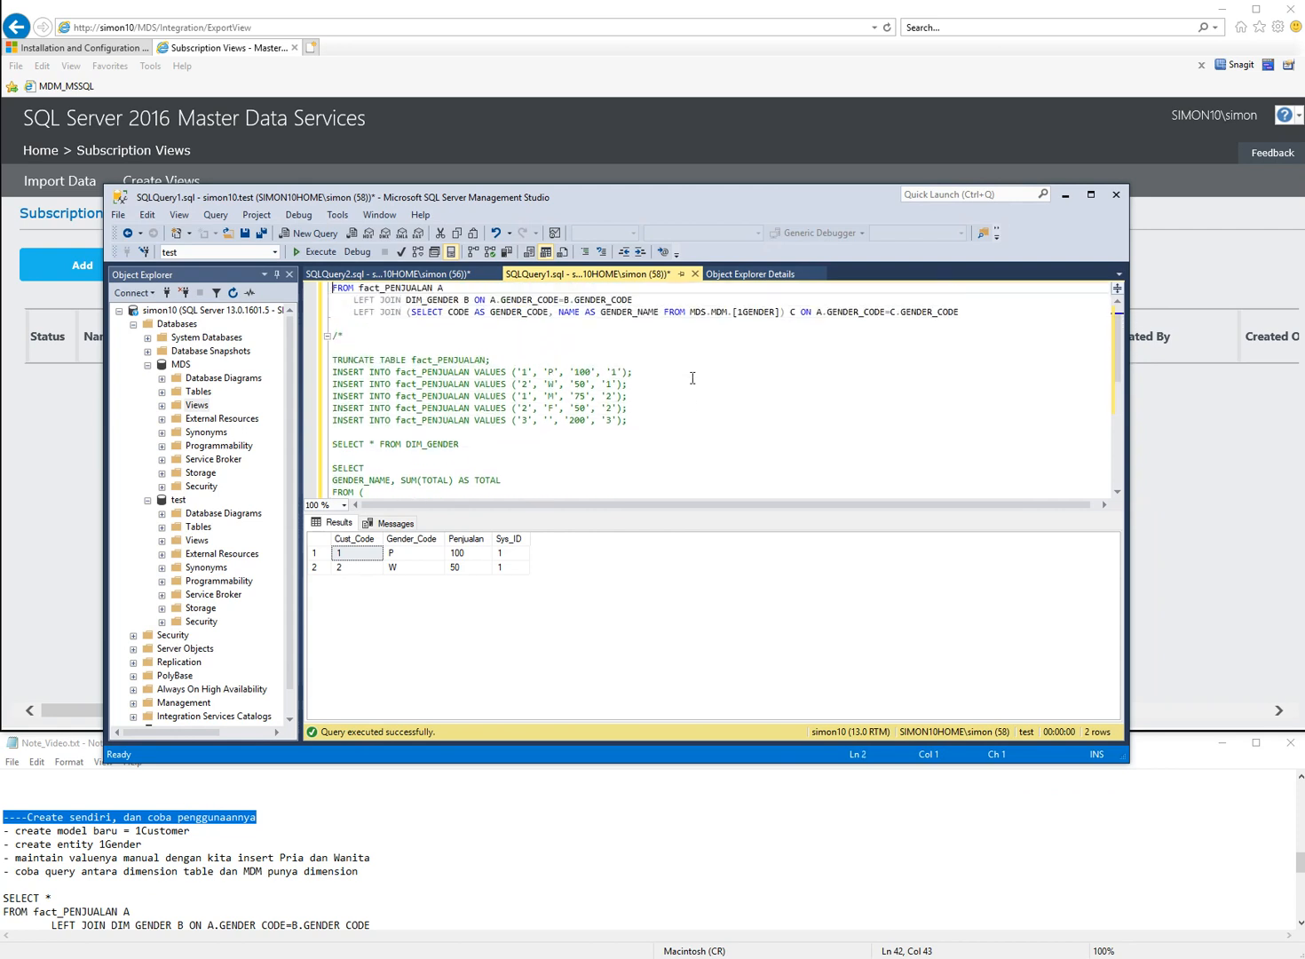
key("Right")
key("Right")
key("Right")
key("Right")
key("Right")
key("Right")
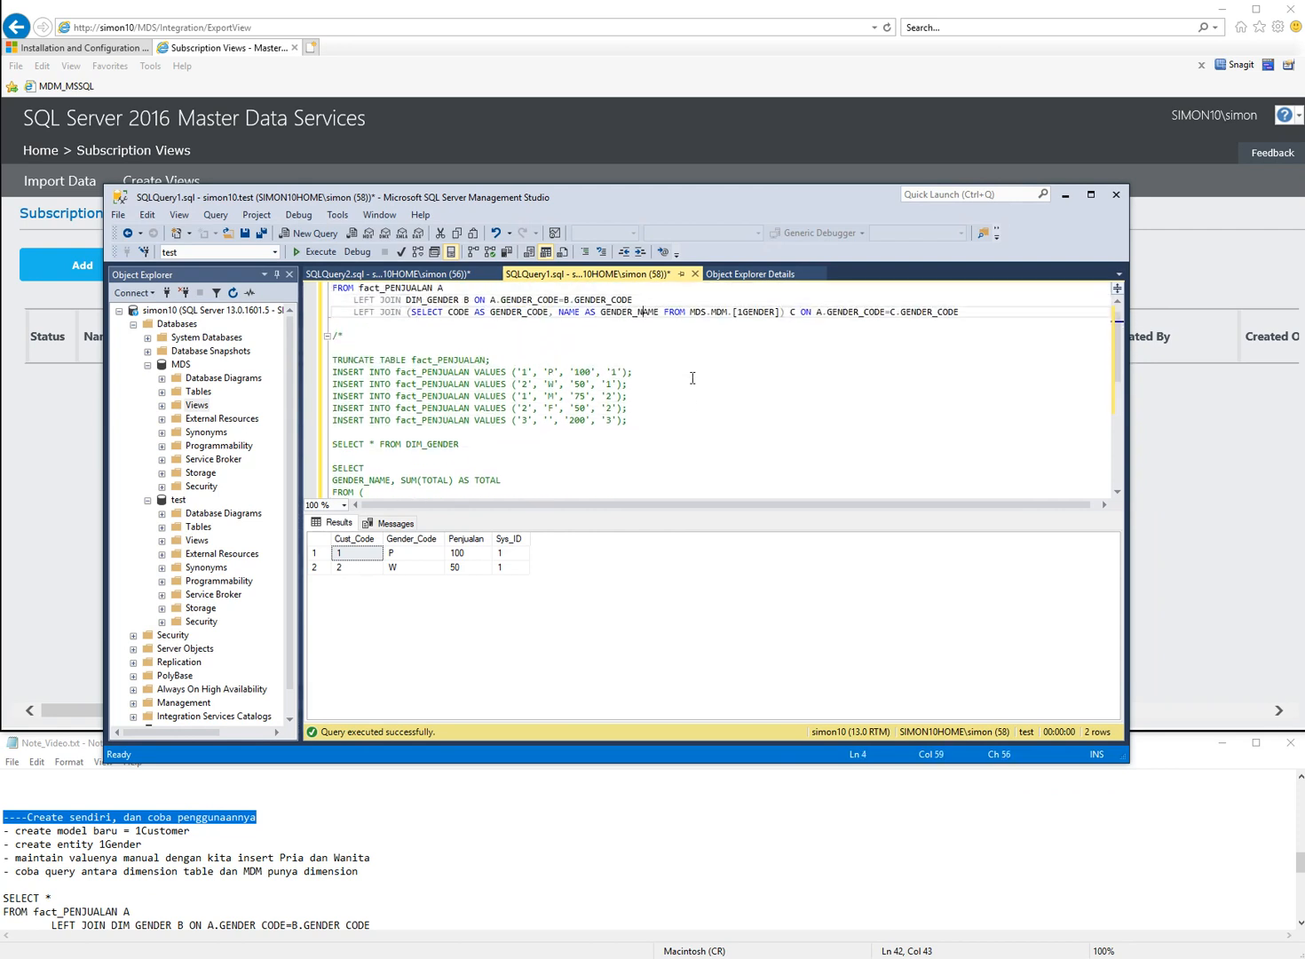
key("shift+Right")
key("shift+Right")
key("shift+Right")
key("shift+Right")
key("shift+Right")
key("shift+Right")
key("shift+Right")
key("shift+Right")
key("shift+Right")
key("shift+Right")
key("shift+Right")
key("shift+Right")
key("shift+Right")
key("shift+Right")
key("shift+Right")
key("shift+Right")
key("shift+Right")
key("shift+Right")
key("shift+Right")
key("shift+Right")
key("ctrl+c")
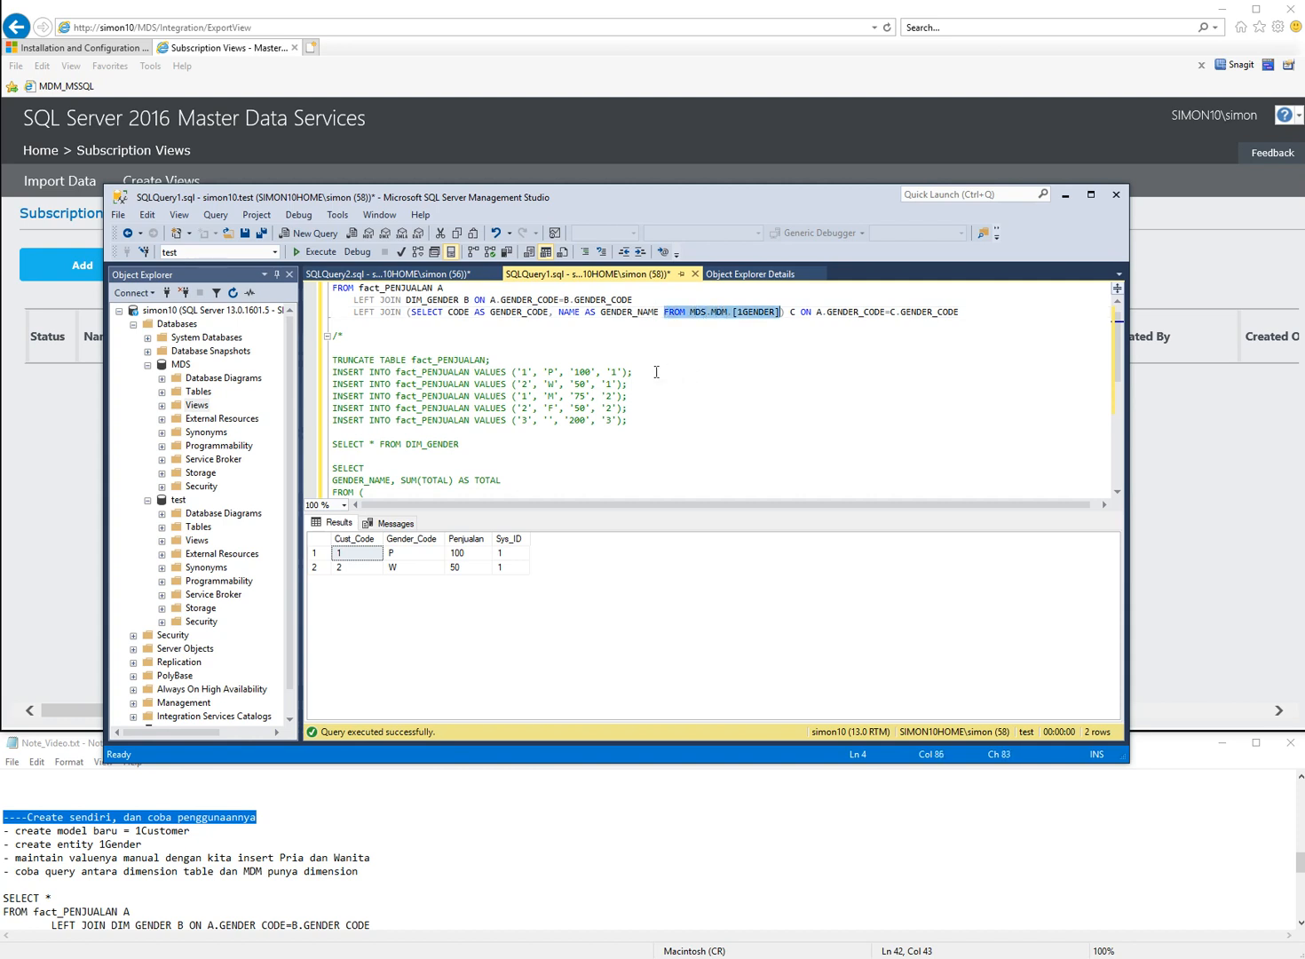
left_click(550, 441)
key("Return")
key("ctrl+v")
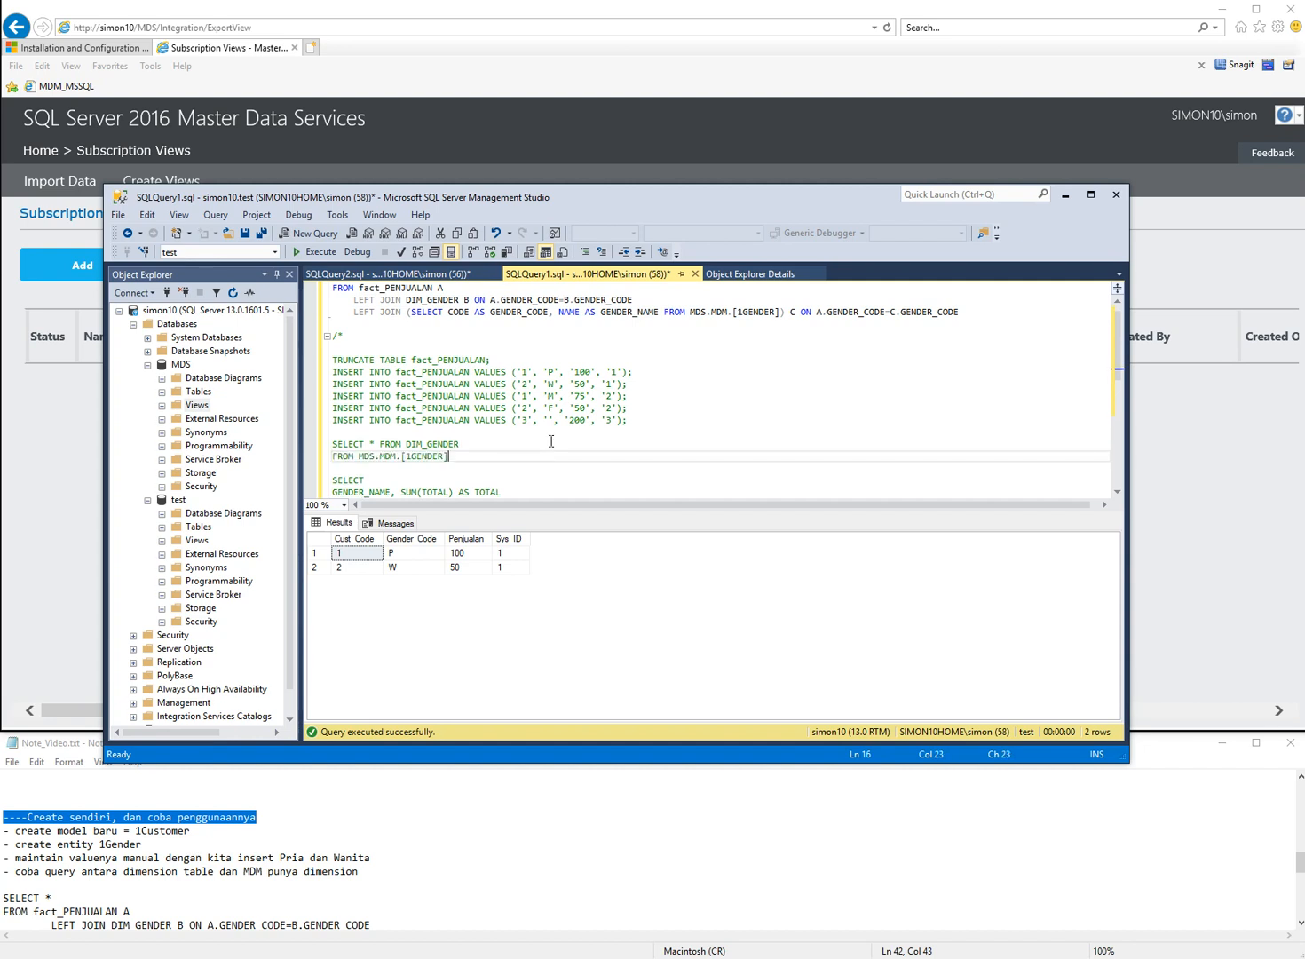
Step: Complete the new line as SELECT * FROM MDS.MDM.[1GENDER] by reusing the SELECT * text above, and execute only that line
key("Up")
key("shift+Right")
key("shift+Right")
key("shift+Right")
key("shift+Right")
key("shift+Right")
key("shift+Right")
key("shift+Right")
key("shift+Right")
key("shift+Right")
key("shift+Right")
key("shift+Right")
key("shift+Right")
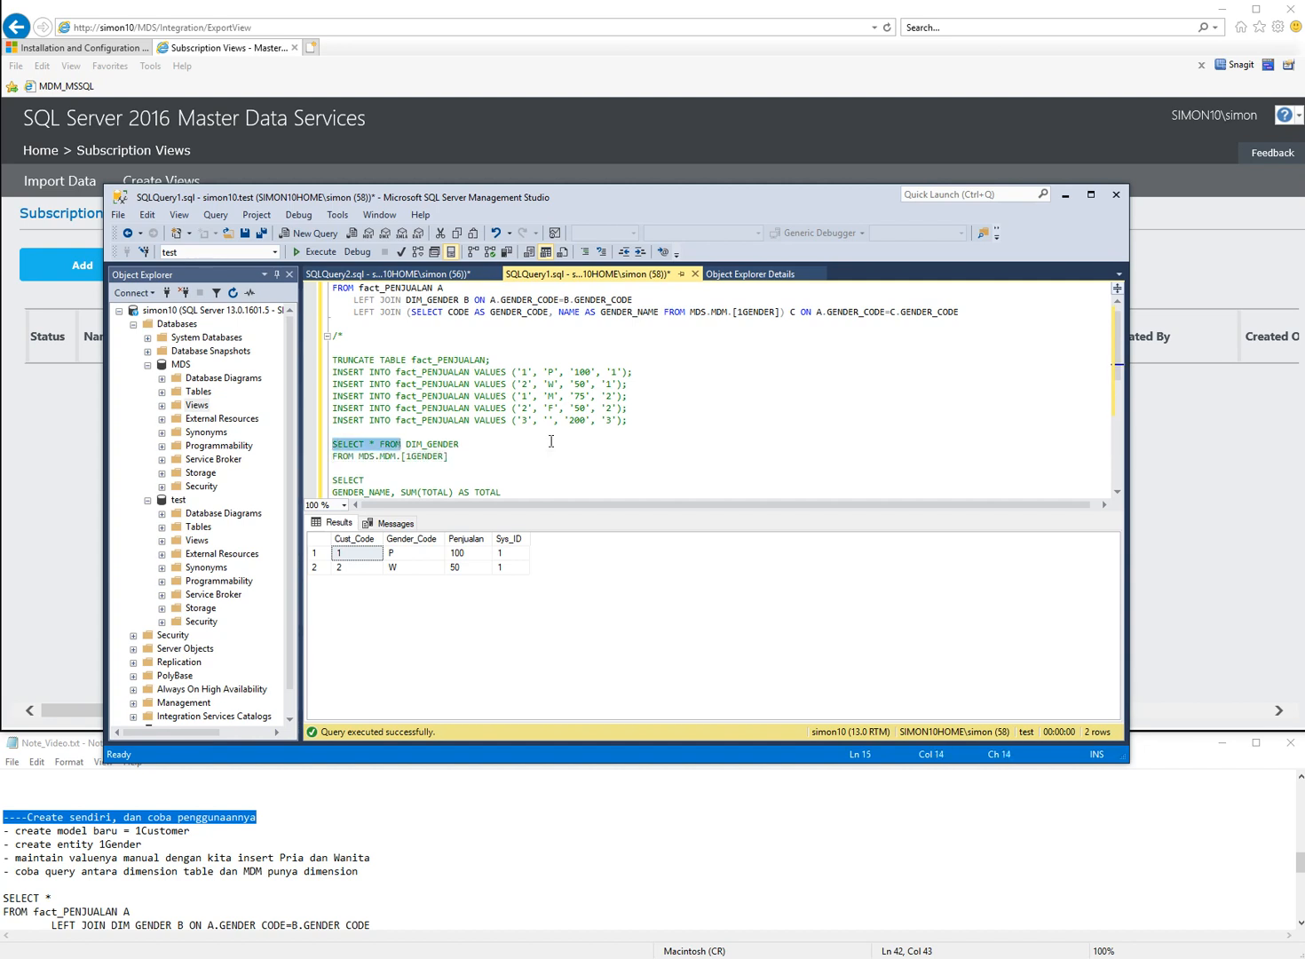
key("ctrl+c")
key("Down")
key("Home")
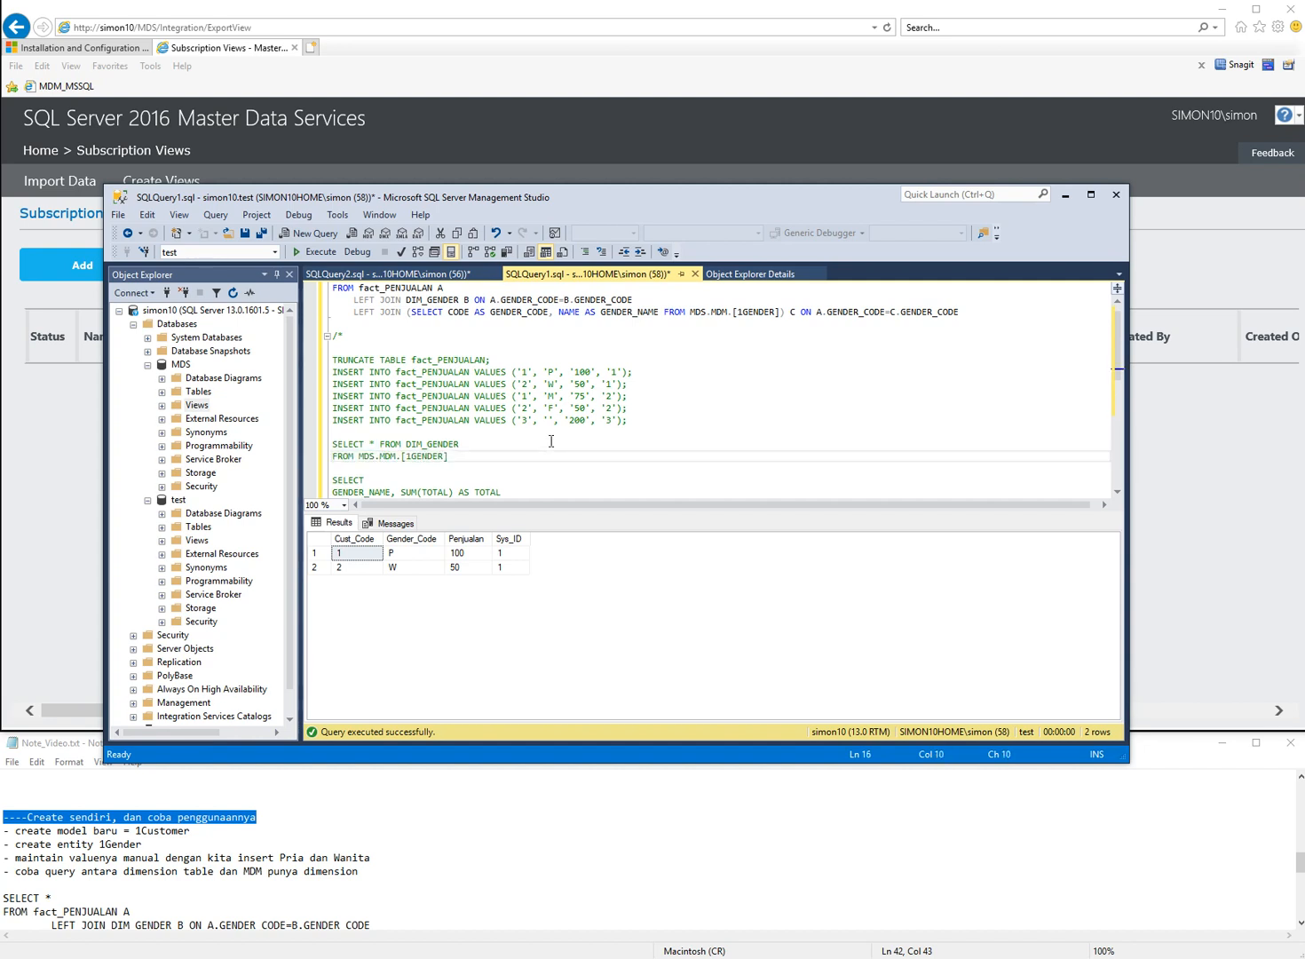
key("ctrl+v")
key("shift+End")
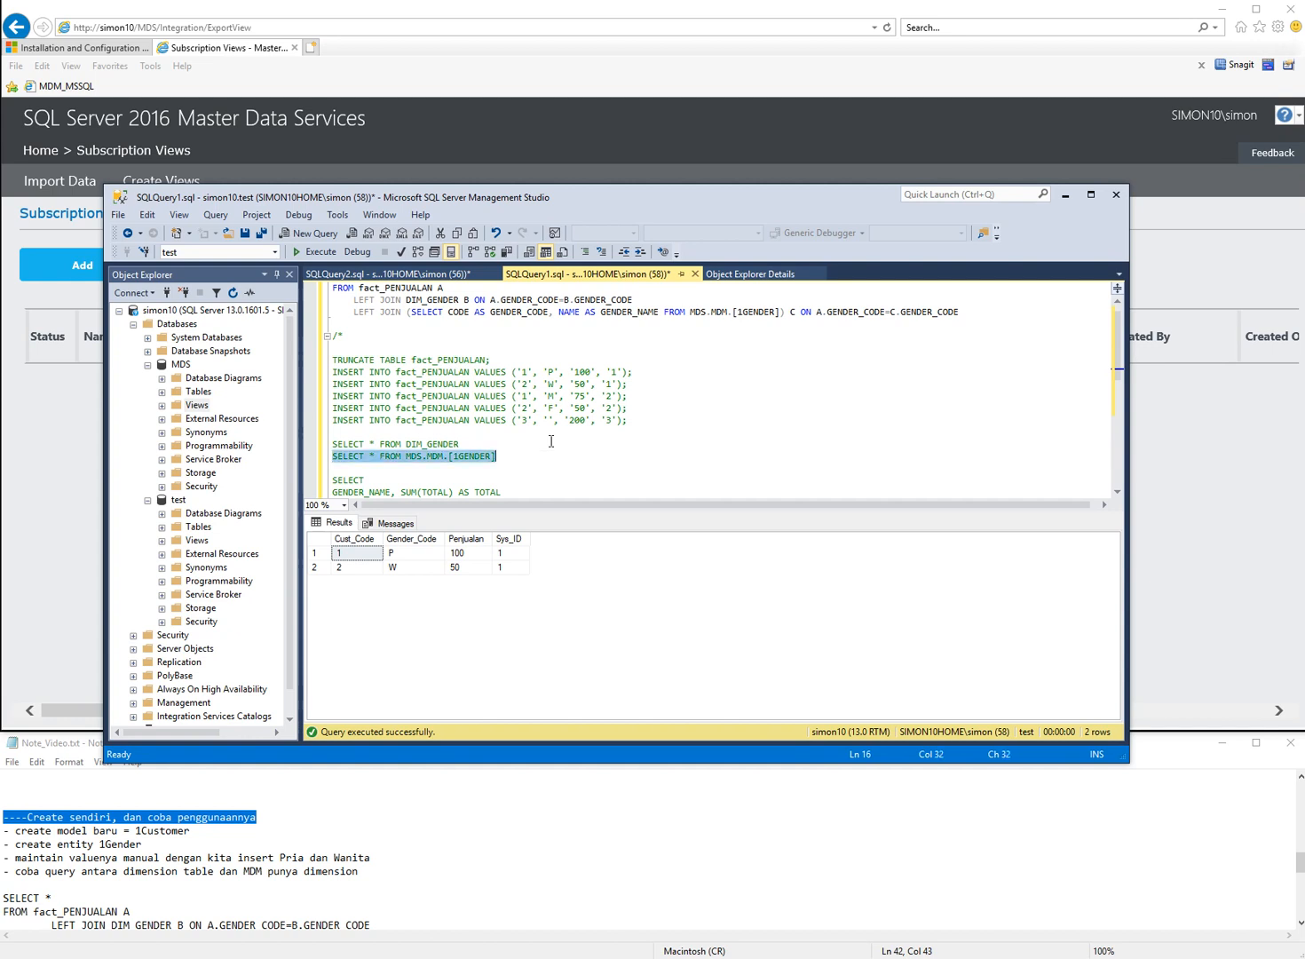
key("F5")
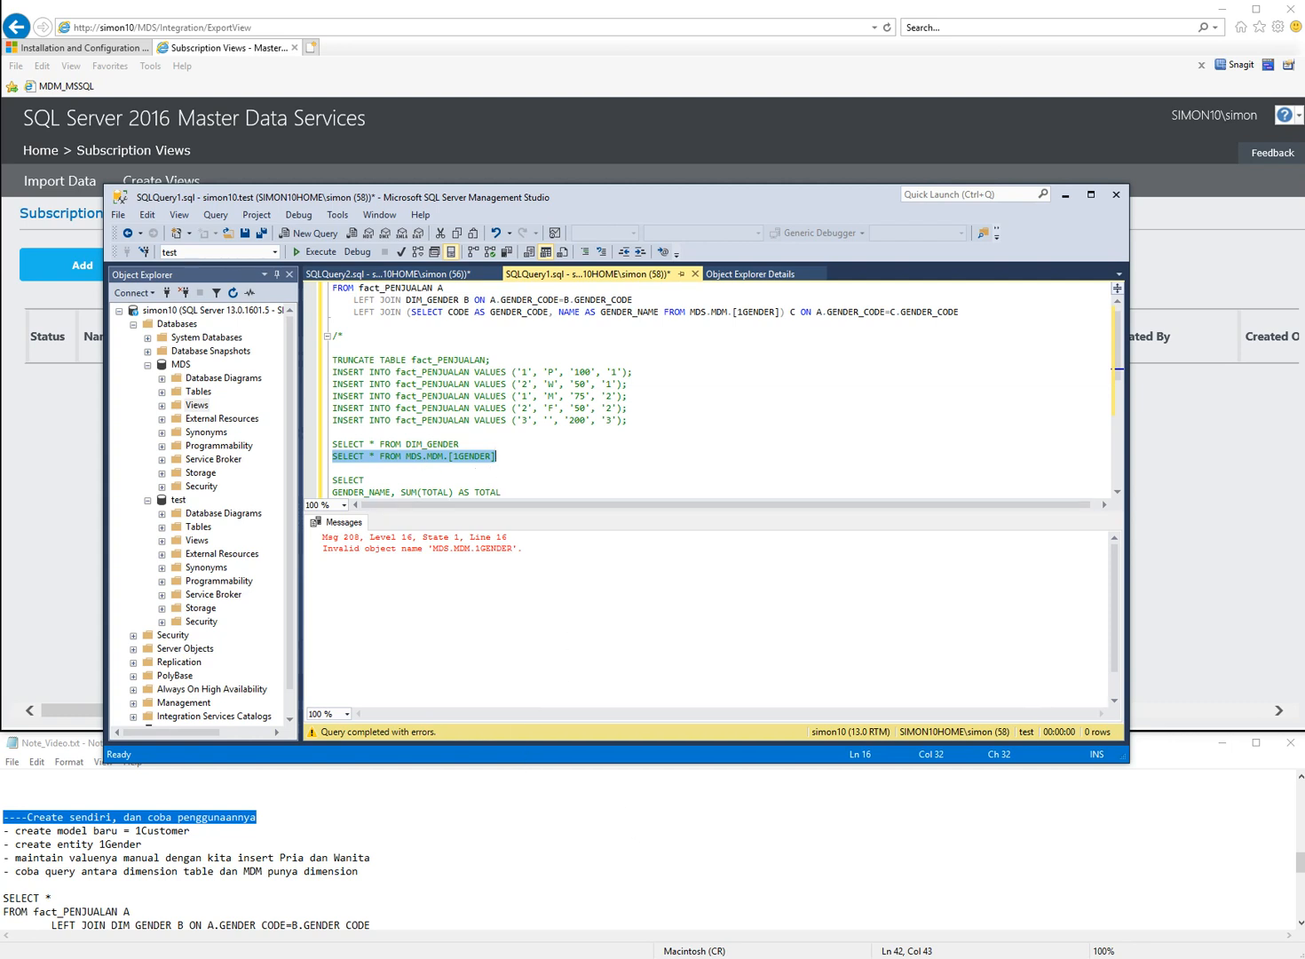
Step: Switch to the Master Data Services page and save a subscription view named 1Gender for model 1Customer, VERSION_1, entity 1Gender, format Leaf members
key("alt+Tab")
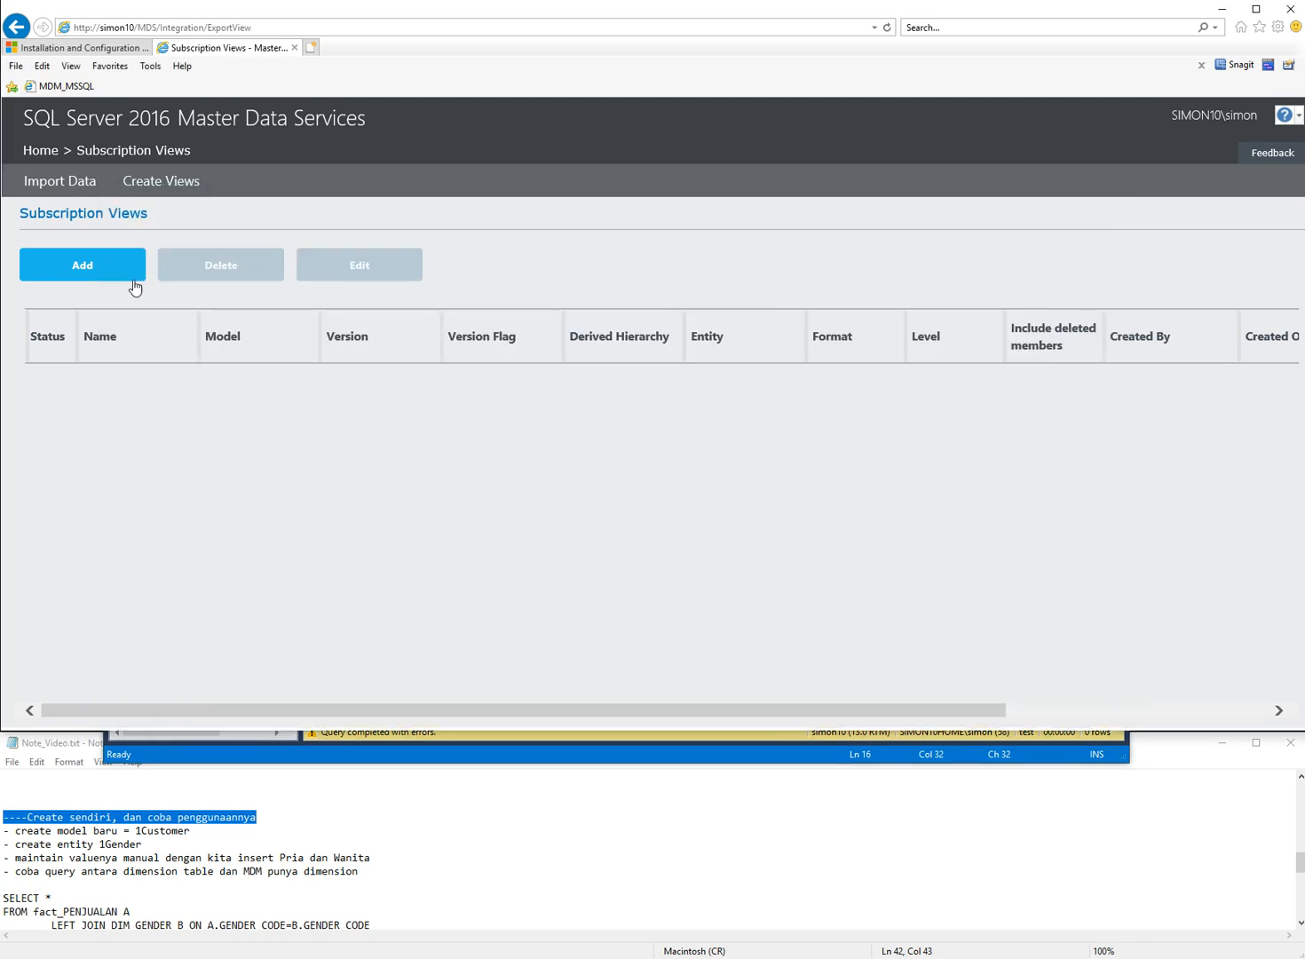
left_click(102, 265)
left_click(995, 400)
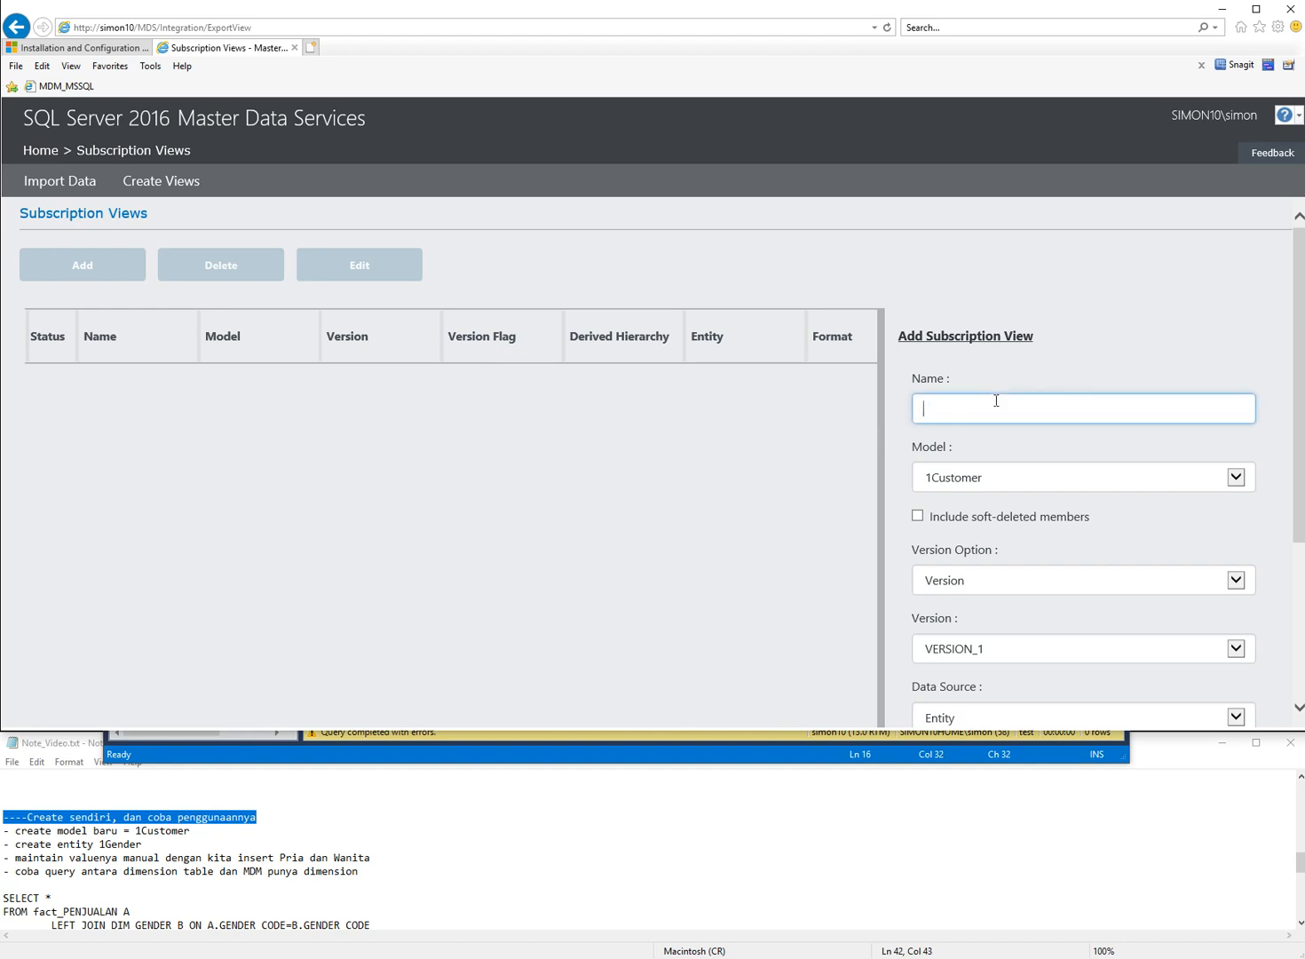
type("1Gender")
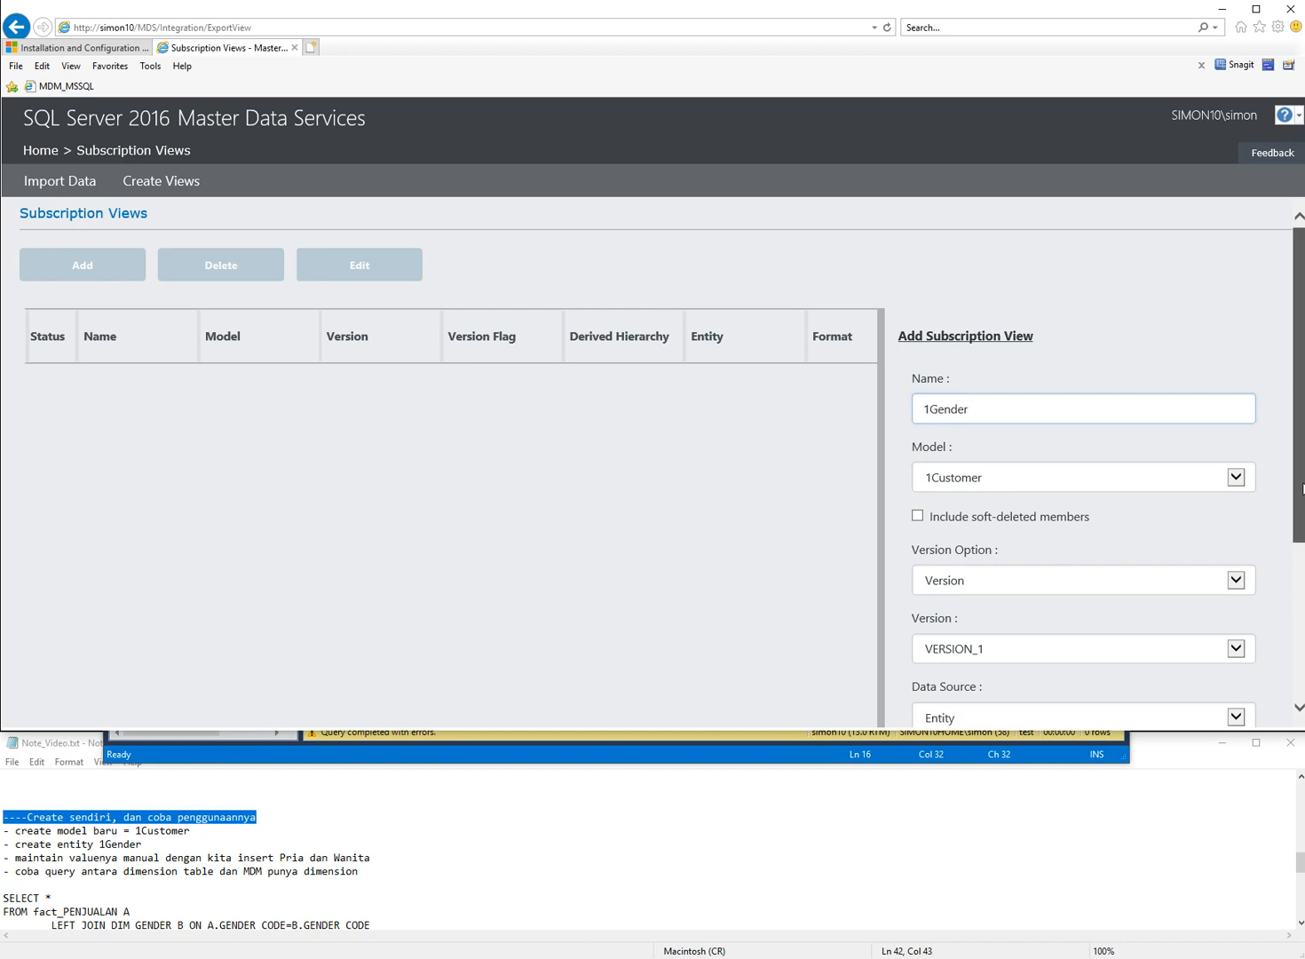
scroll(1083, 551, "down", 3)
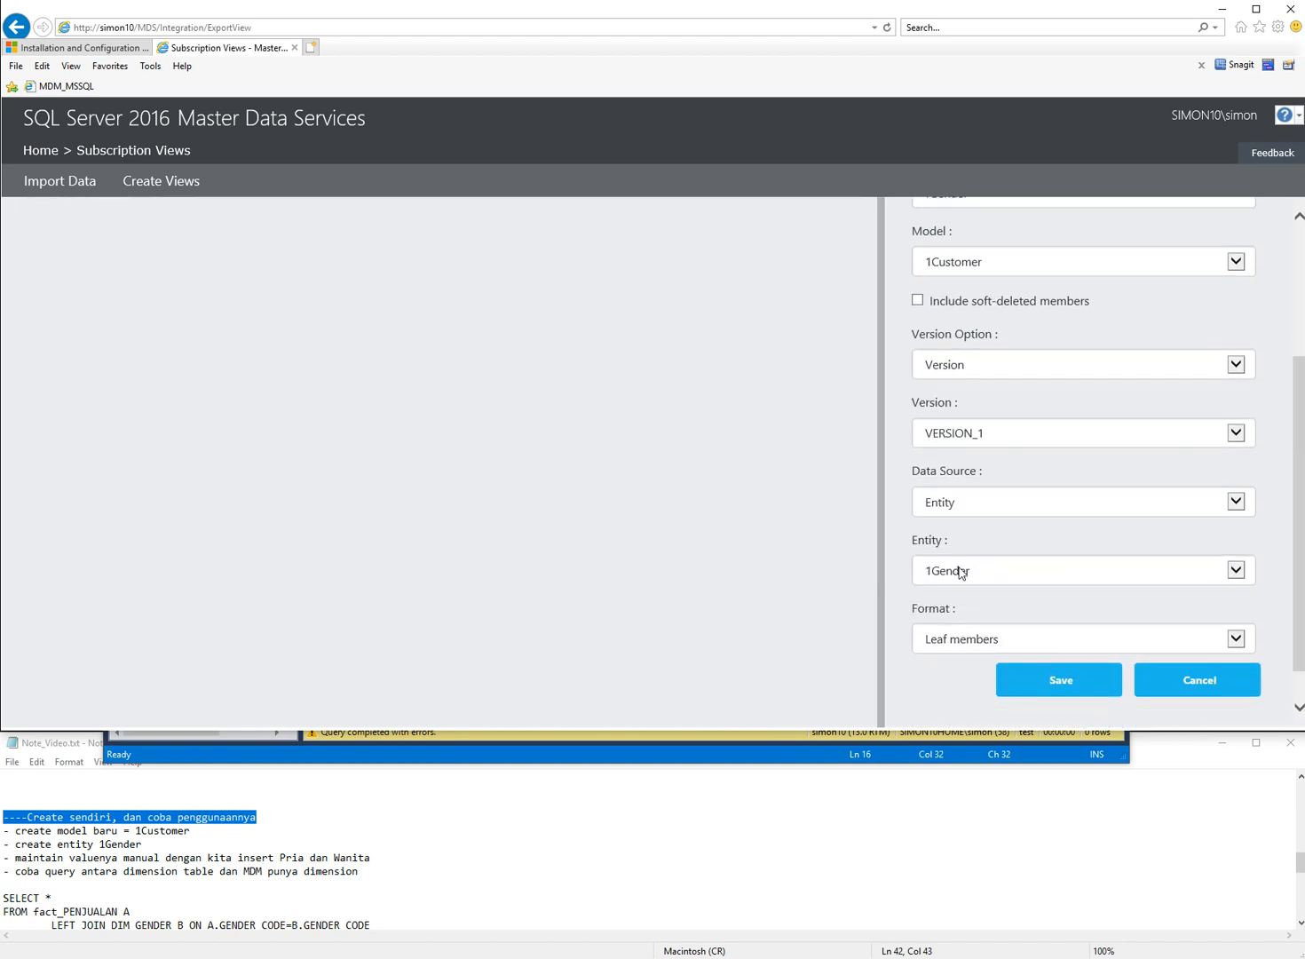
left_click(1055, 689)
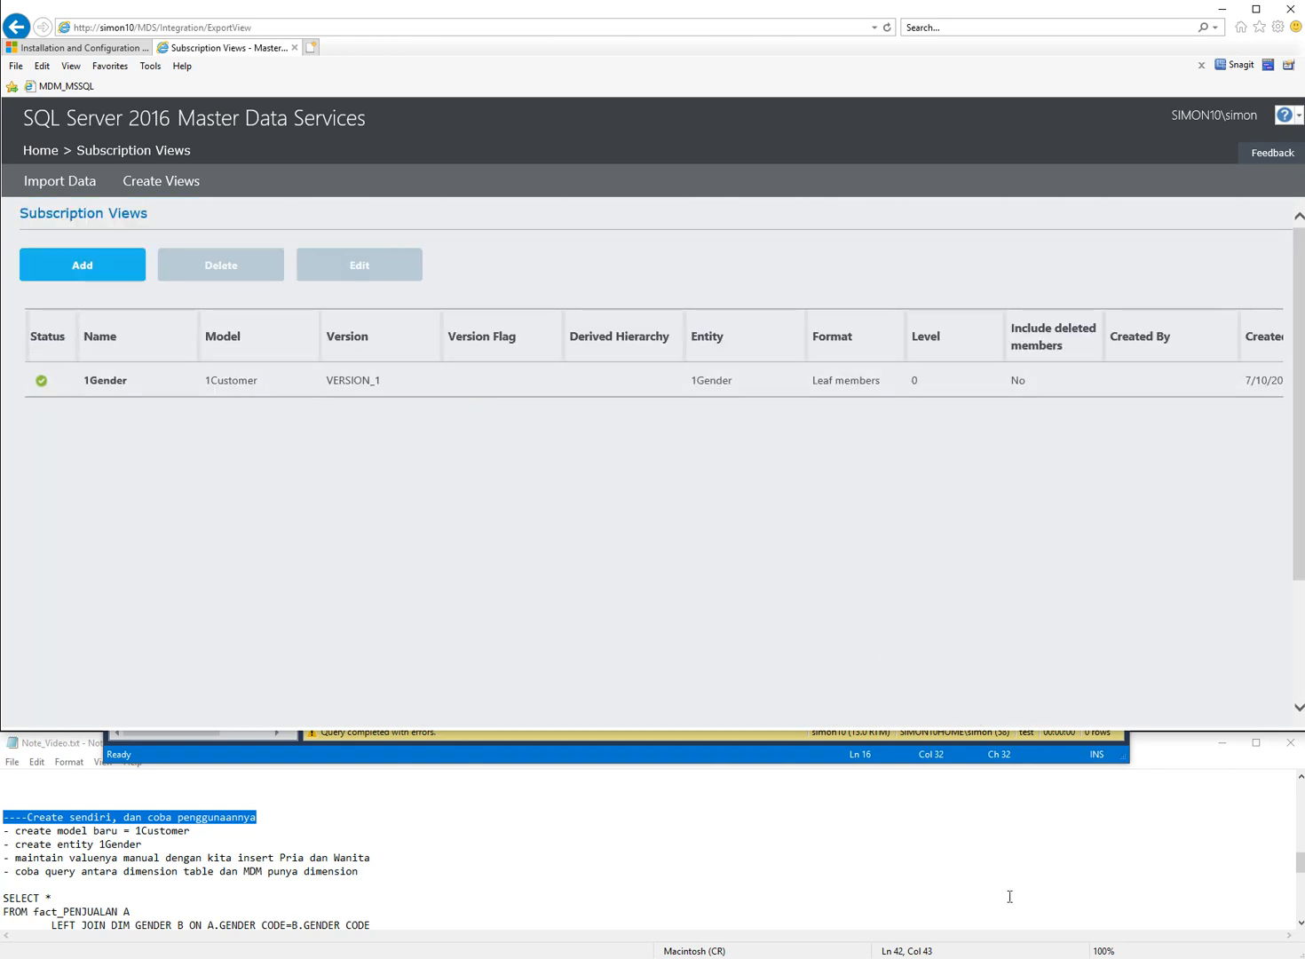
Step: Switch to SQL Server Management Studio, rerun SELECT * FROM MDS.MDM.[1GENDER], and examine the Name, Code and remaining columns of the result
left_click(674, 750)
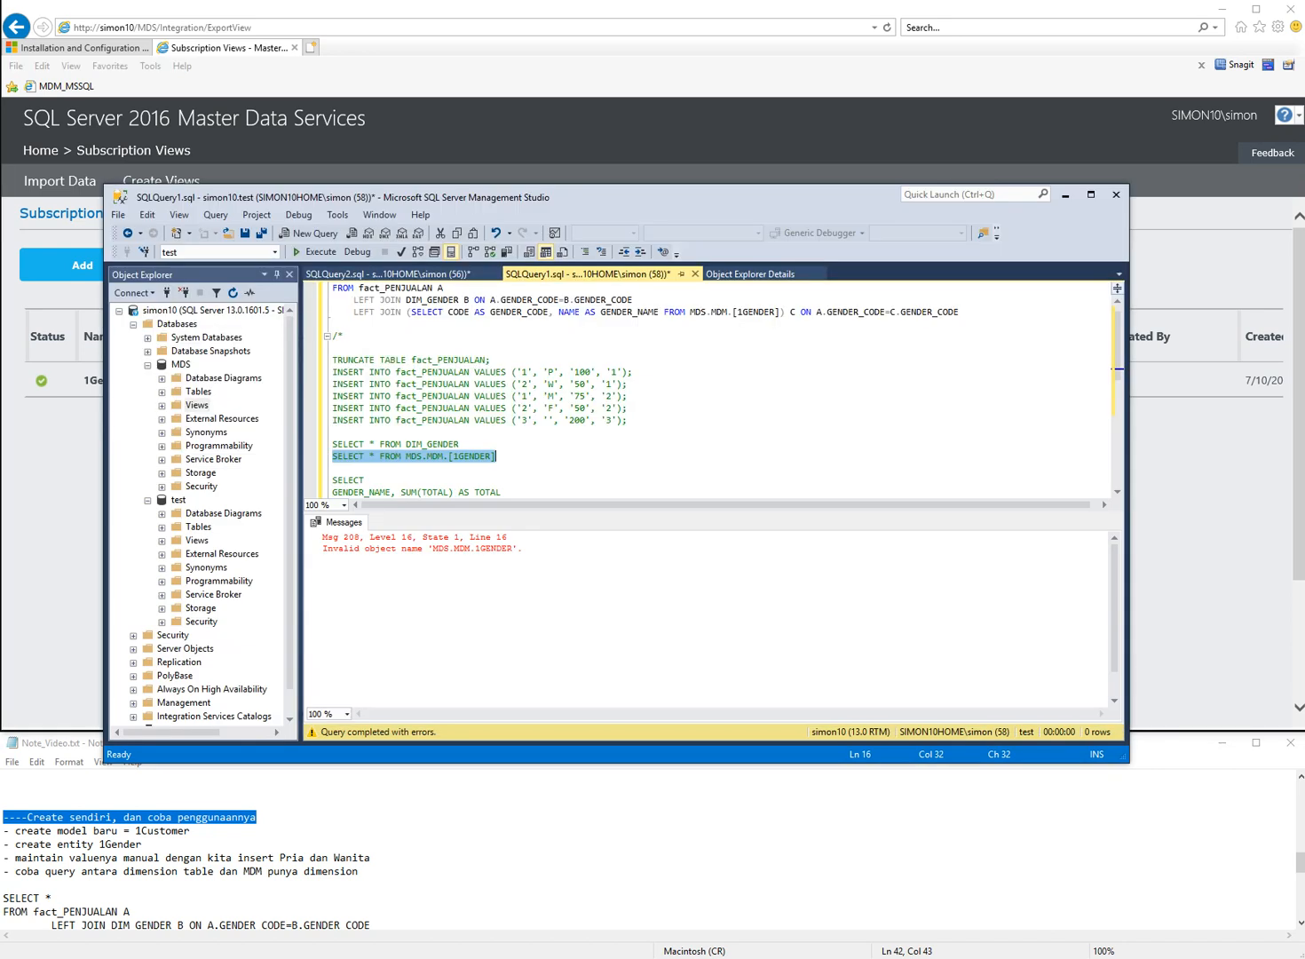
left_click(521, 455)
key("shift+Home")
key("F5")
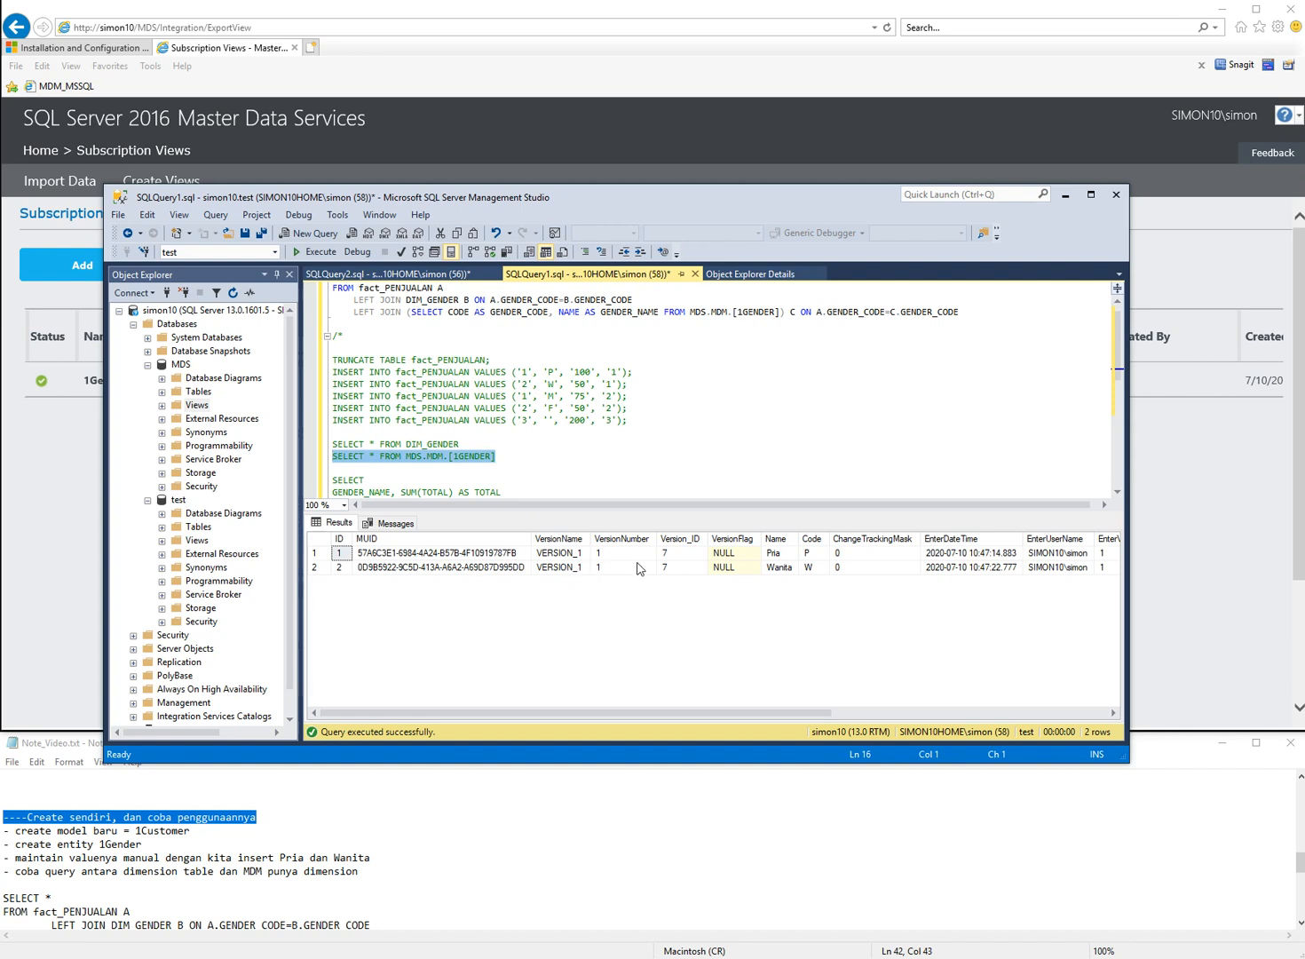
left_click(789, 558)
left_click_drag(785, 580, 784, 580)
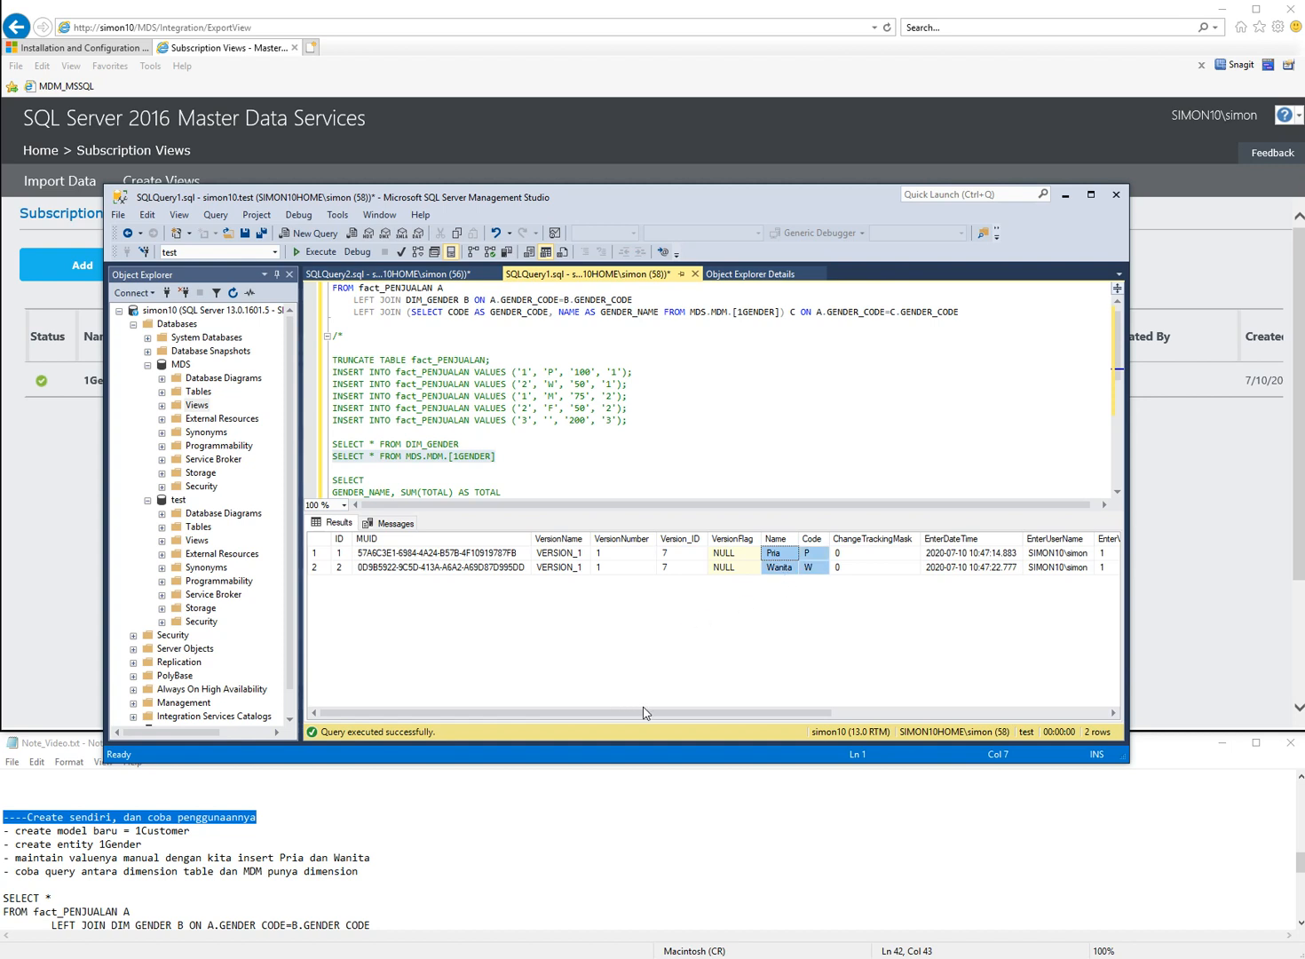
left_click_drag(654, 717, 797, 717)
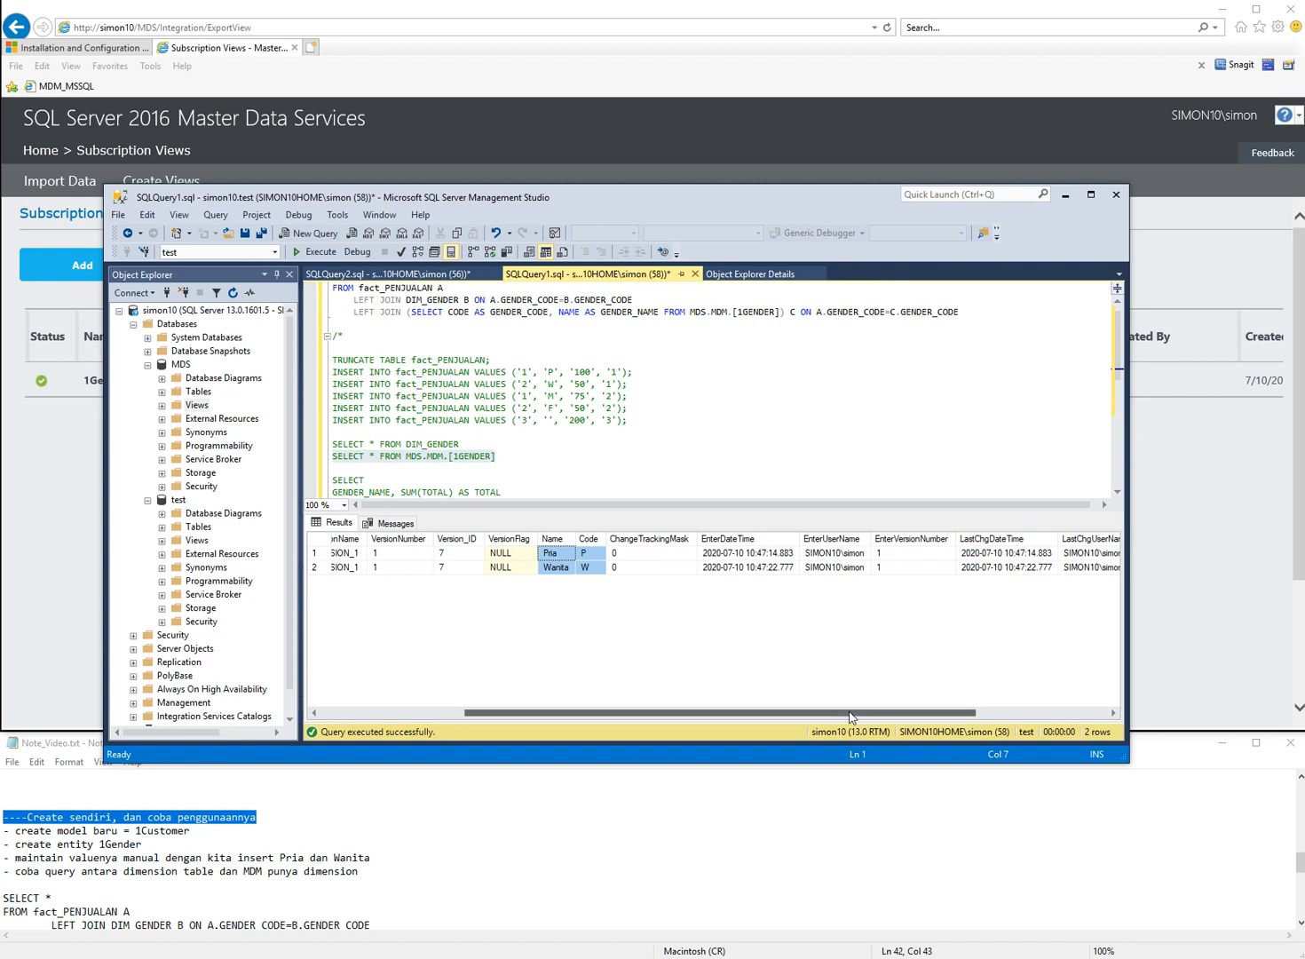
left_click_drag(849, 713, 985, 721)
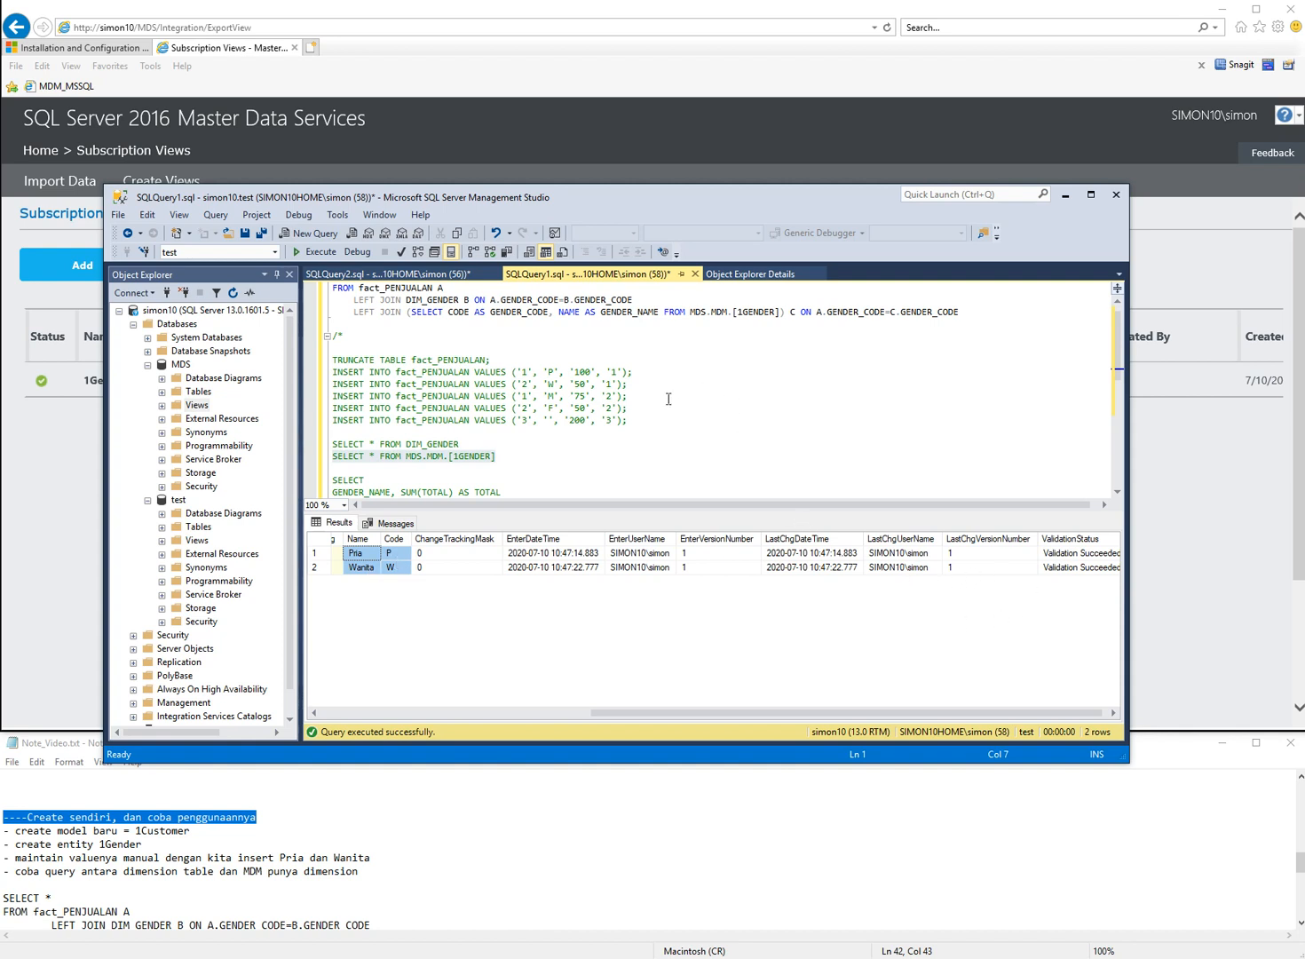
Step: Run only the SELECT * FROM fact_PENJUALAN A part of the join query
left_click(647, 339)
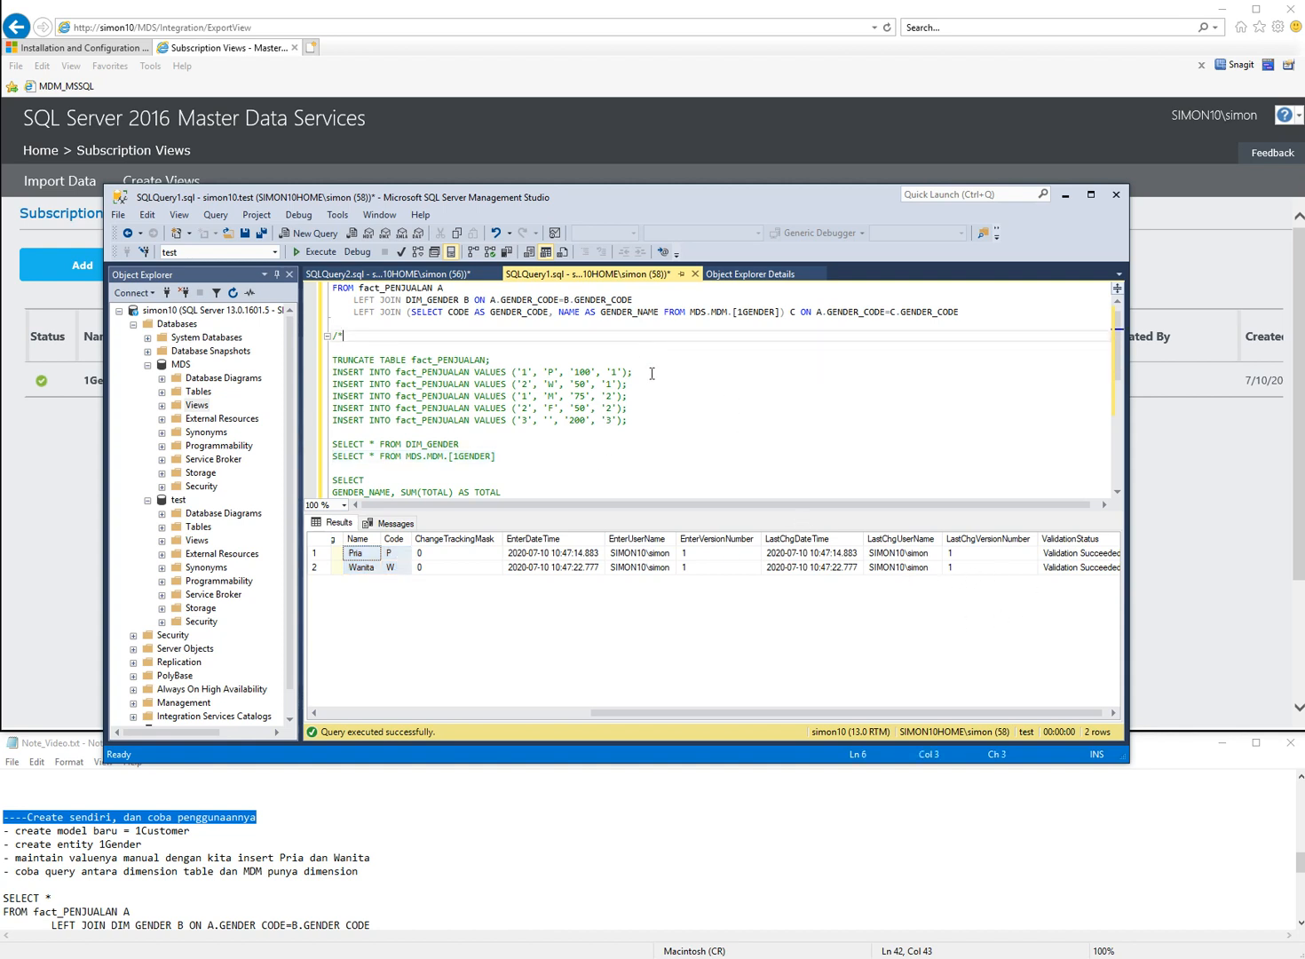
key("Up")
key("Up")
key("Up")
key("Up")
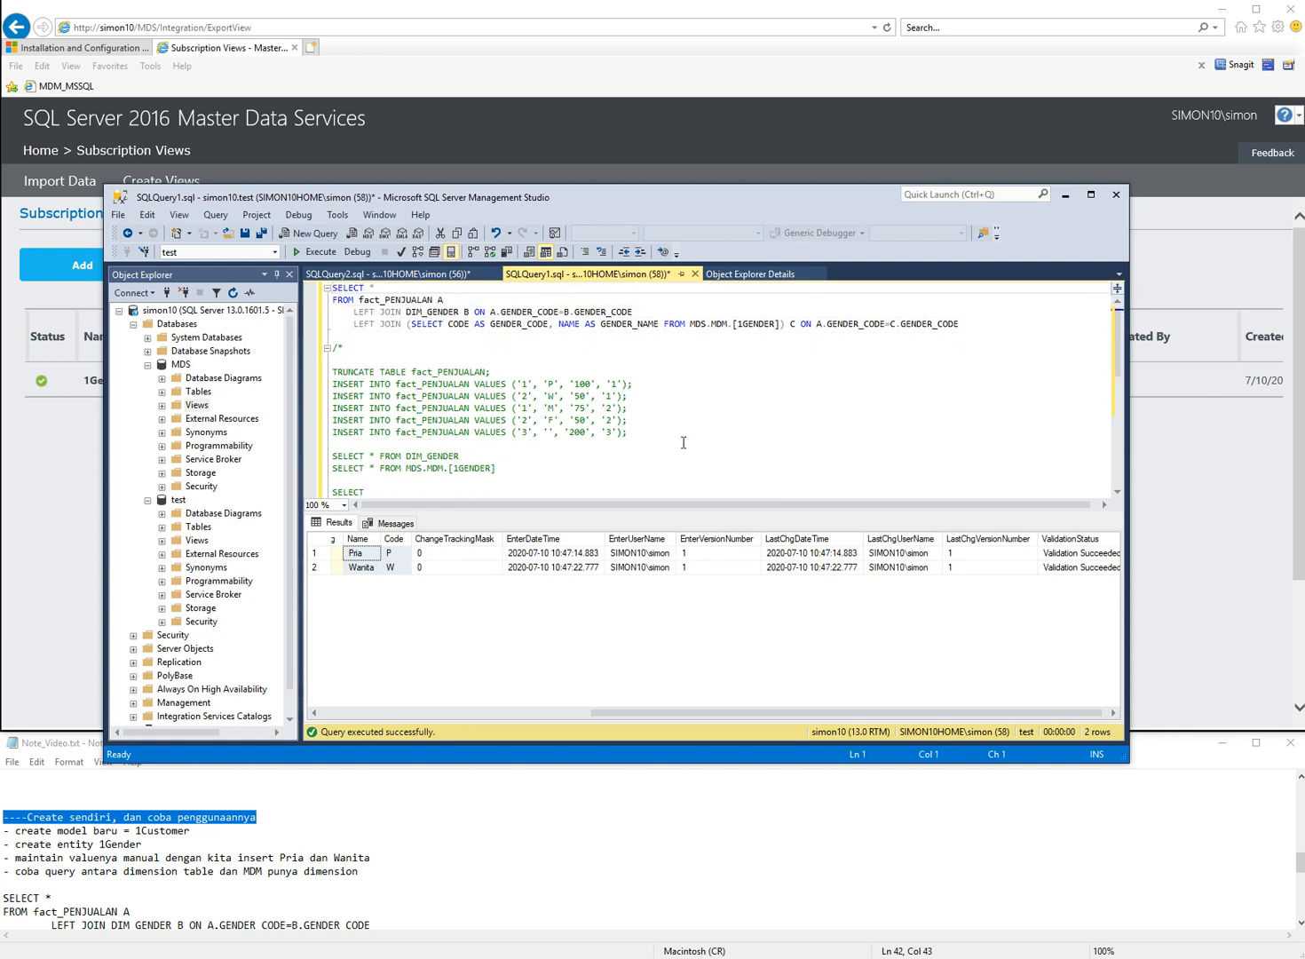
key("shift+Down")
key("shift+End")
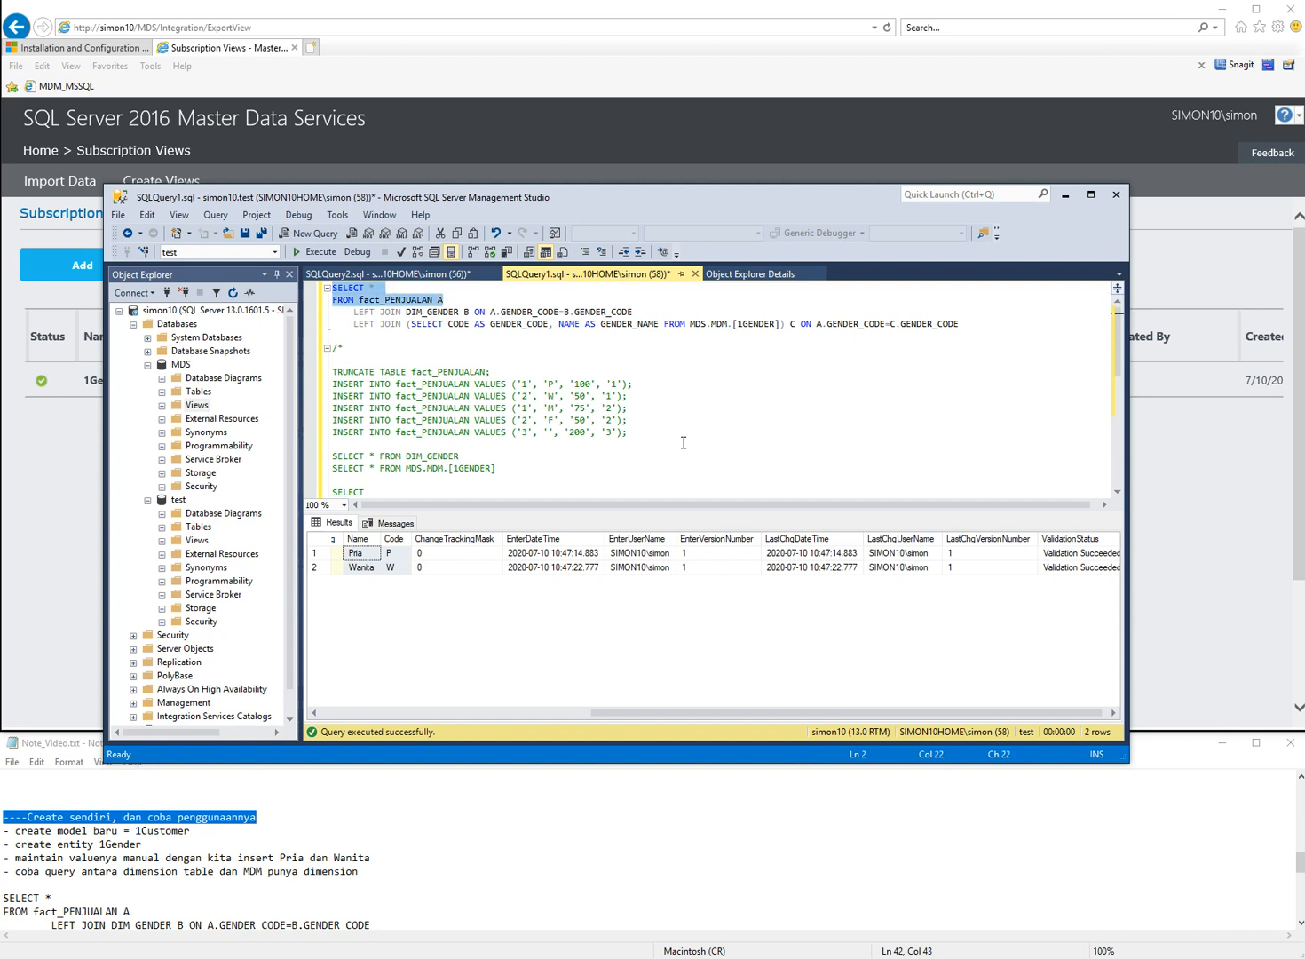
key("F5")
Step: Empty the fact_PENJUALAN table by executing only its commented TRUNCATE TABLE statement
key("Down")
key("Down")
key("Down")
key("Down")
key("Down")
key("Down")
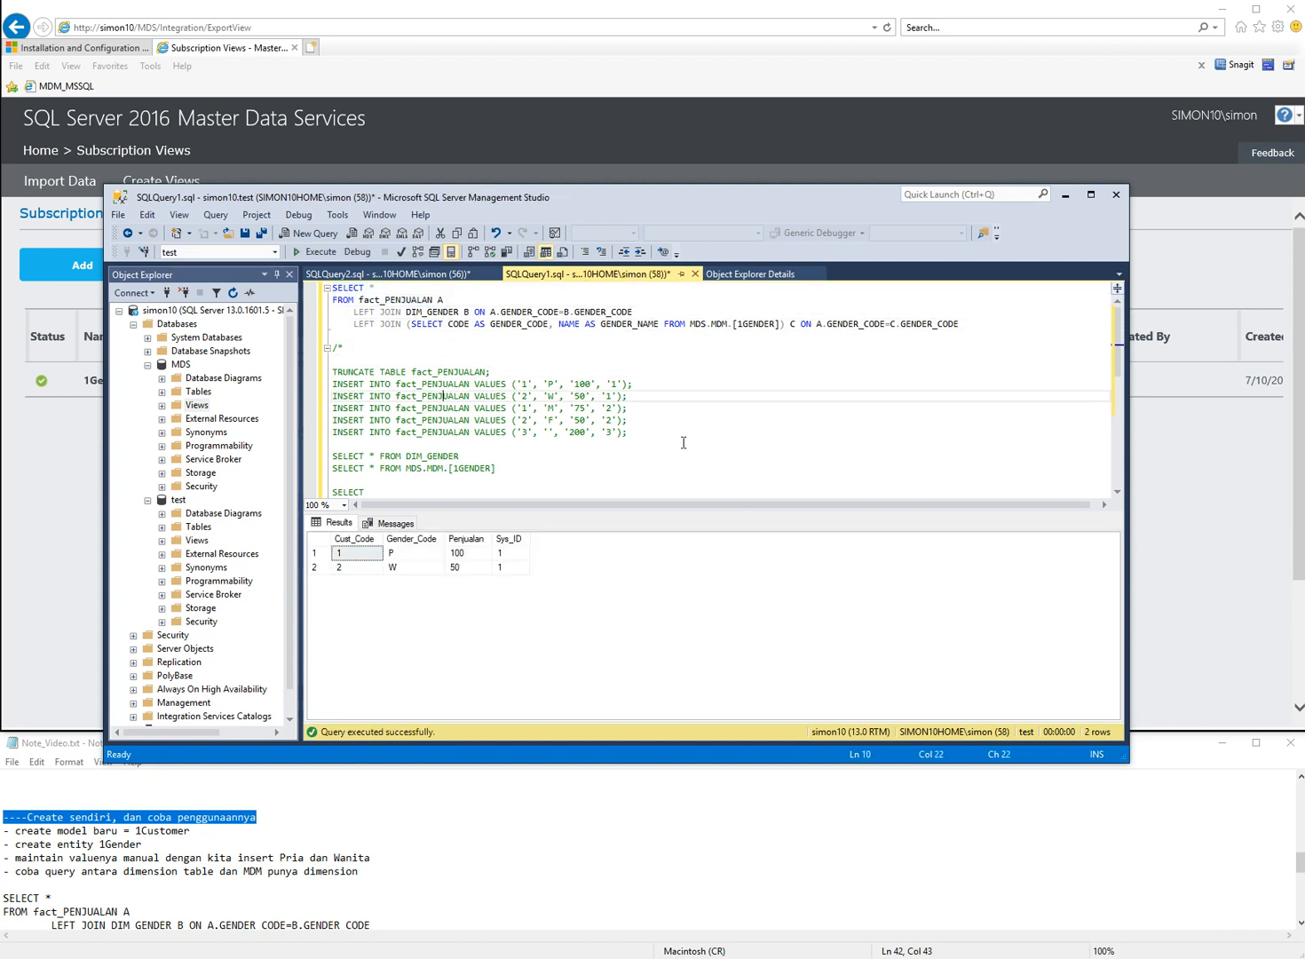
key("Home")
key("shift+End")
key("F5")
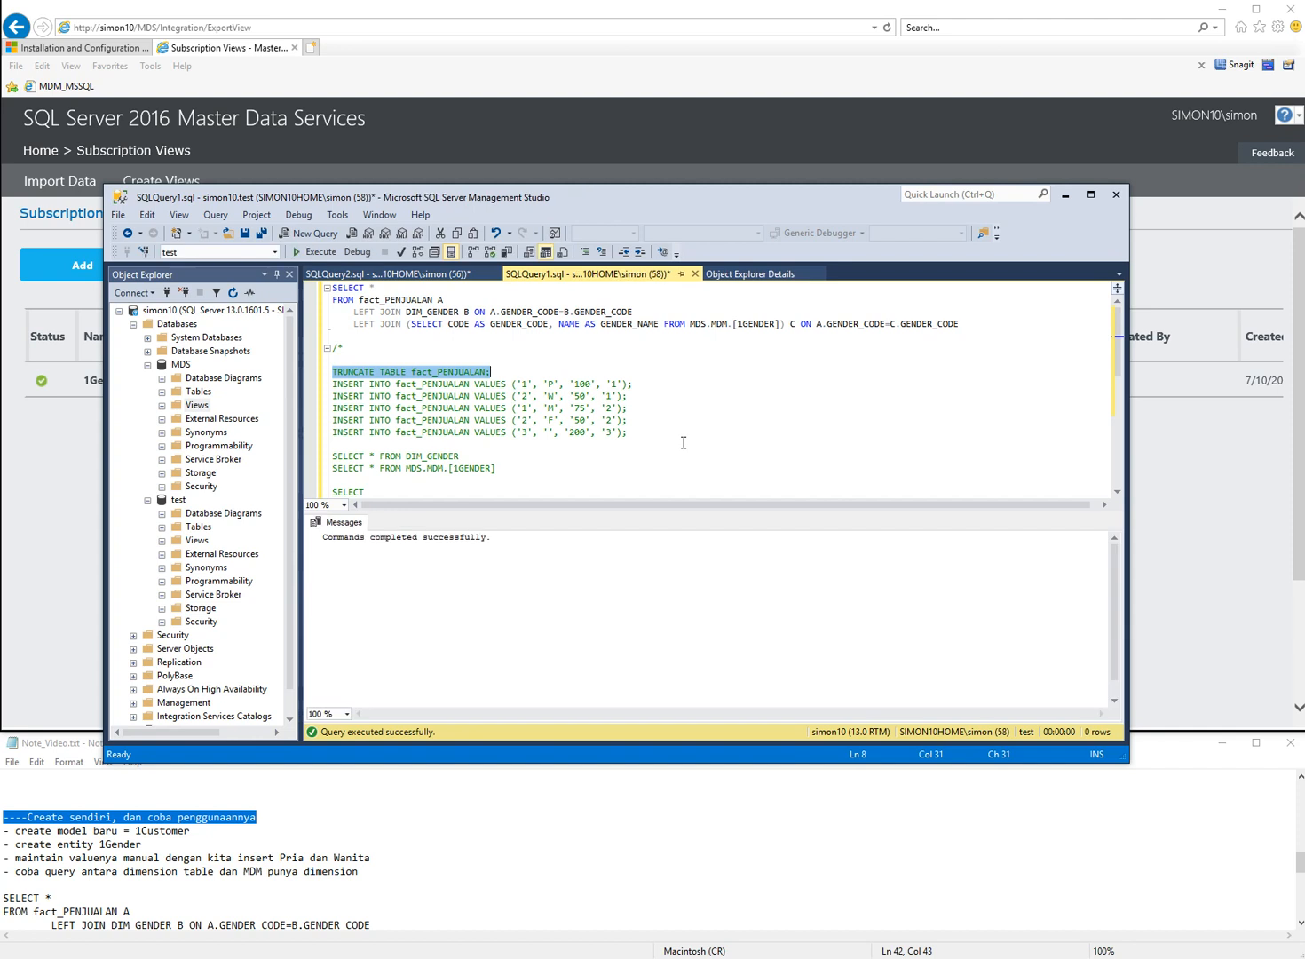
Step: Query fact_PENJUALAN again without the joins to check its contents after truncating
key("ctrl+Home")
key("shift+Down")
key("shift+End")
key("F5")
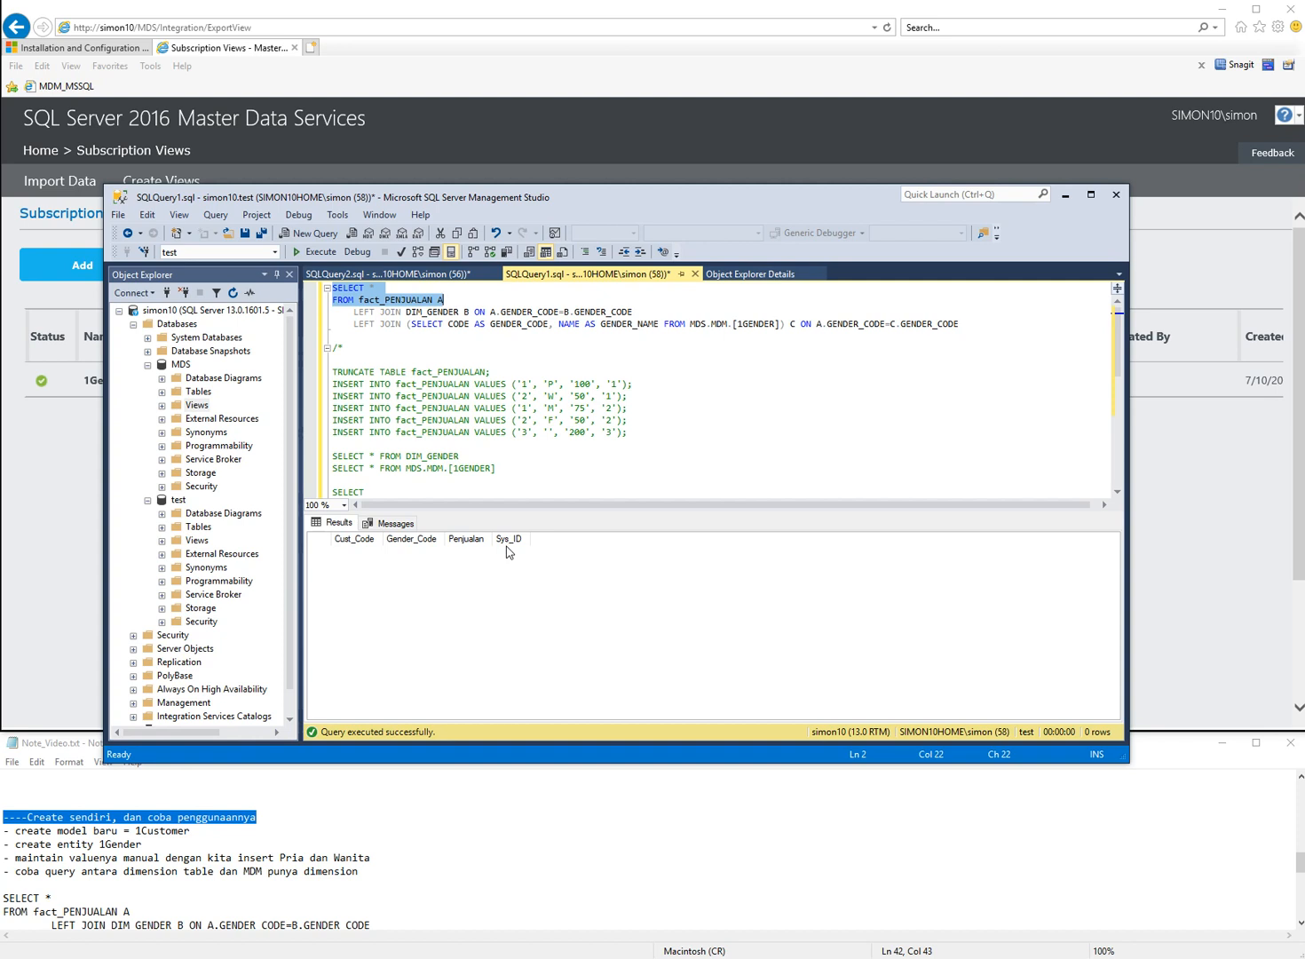
Step: Execute only the first two commented INSERT statements, adding fact_PENJUALAN rows ('1', 'P', '100', '1') and ('2', 'W', '50', '1')
left_click(493, 383)
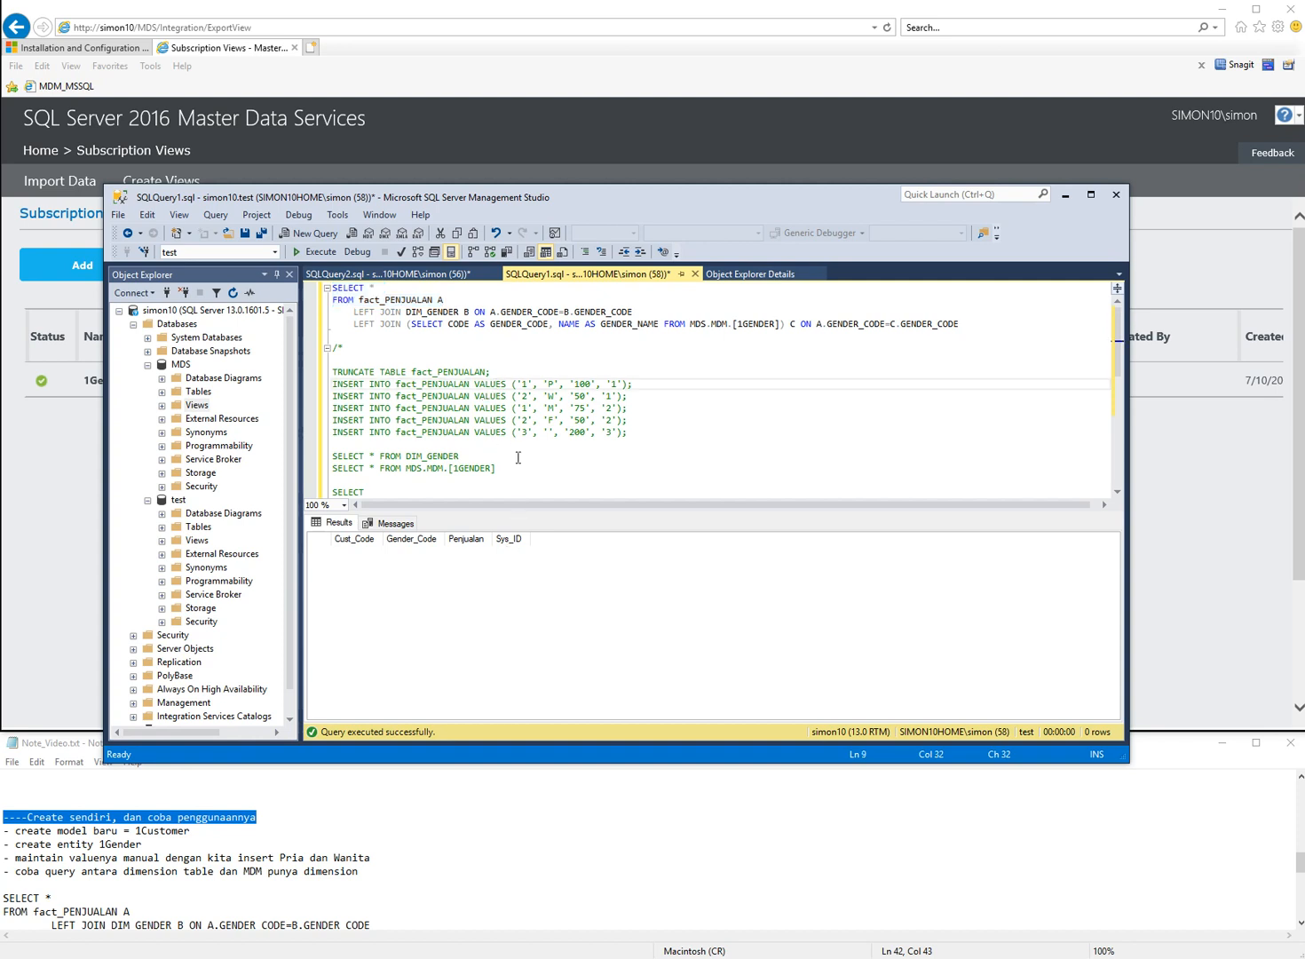
key("Home")
key("shift+Down")
key("shift+End")
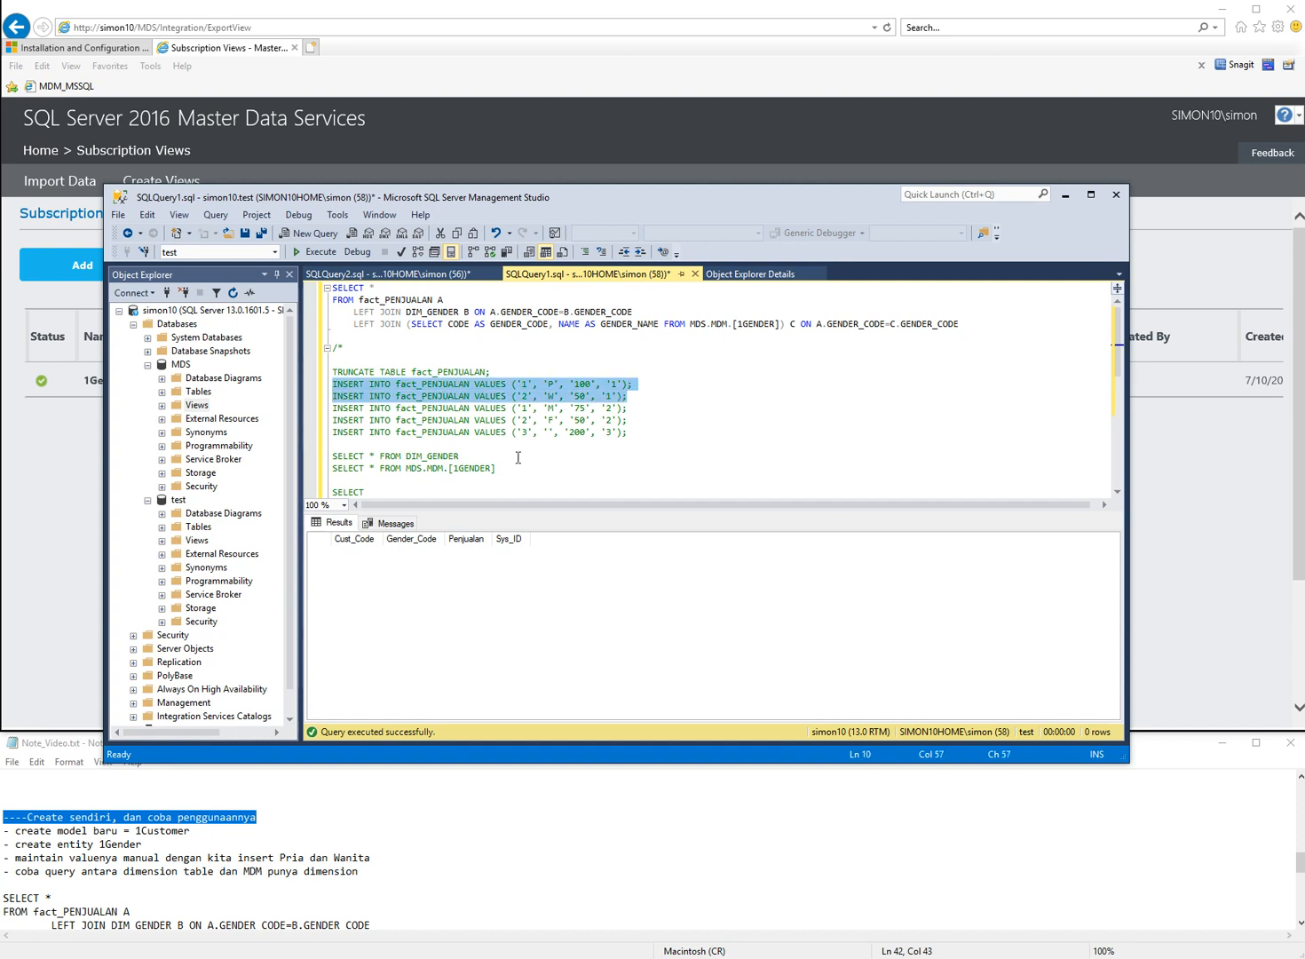
key("F5")
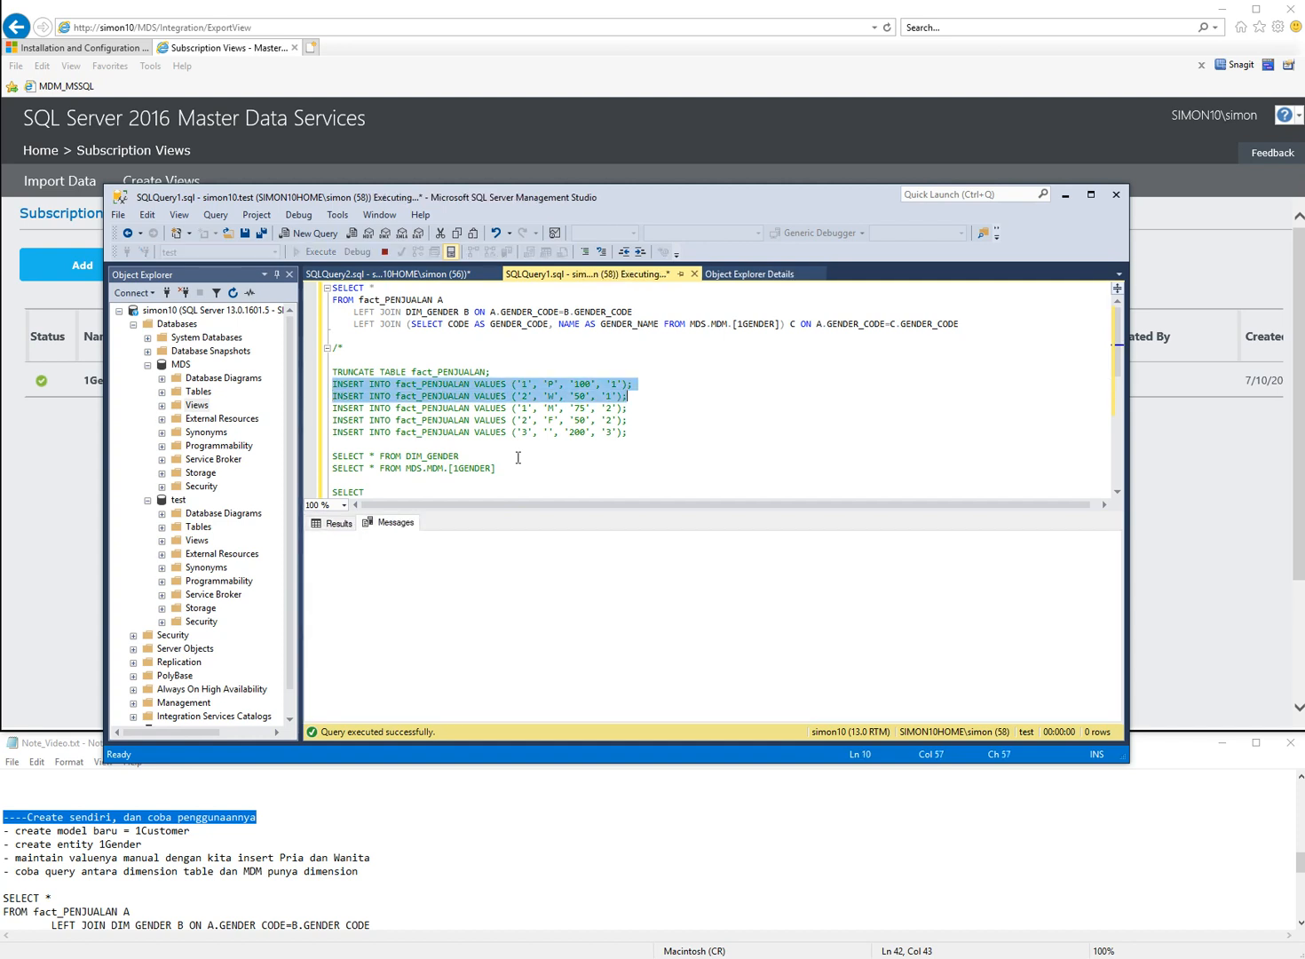
Step: Query fact_PENJUALAN without the joins and examine the Cust_Code, Gender_Code and Sys_ID values of both rows
key("ctrl+Home")
key("shift+Down")
key("shift+End")
key("F5")
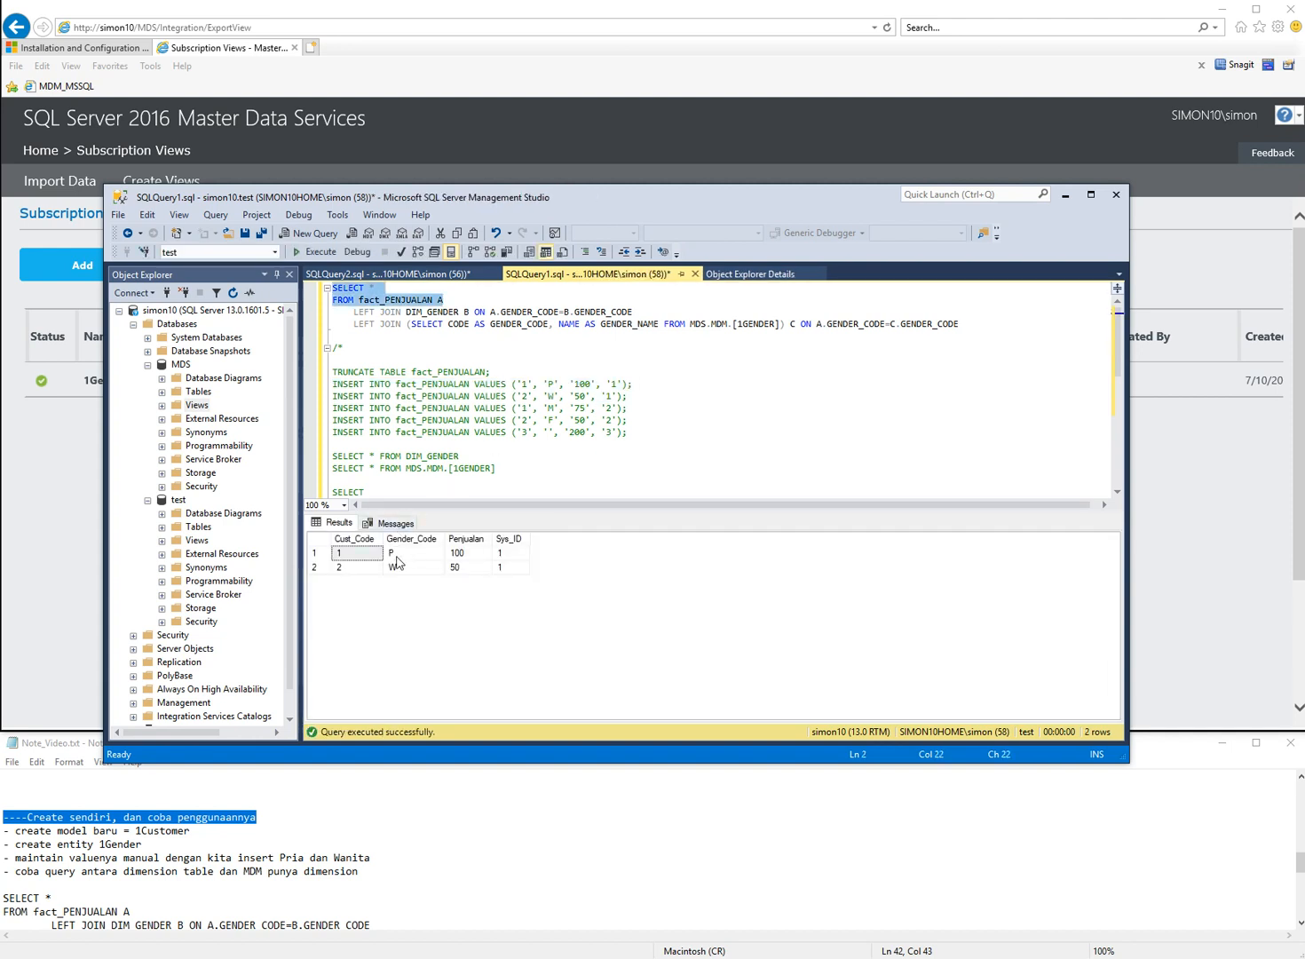
left_click(510, 567)
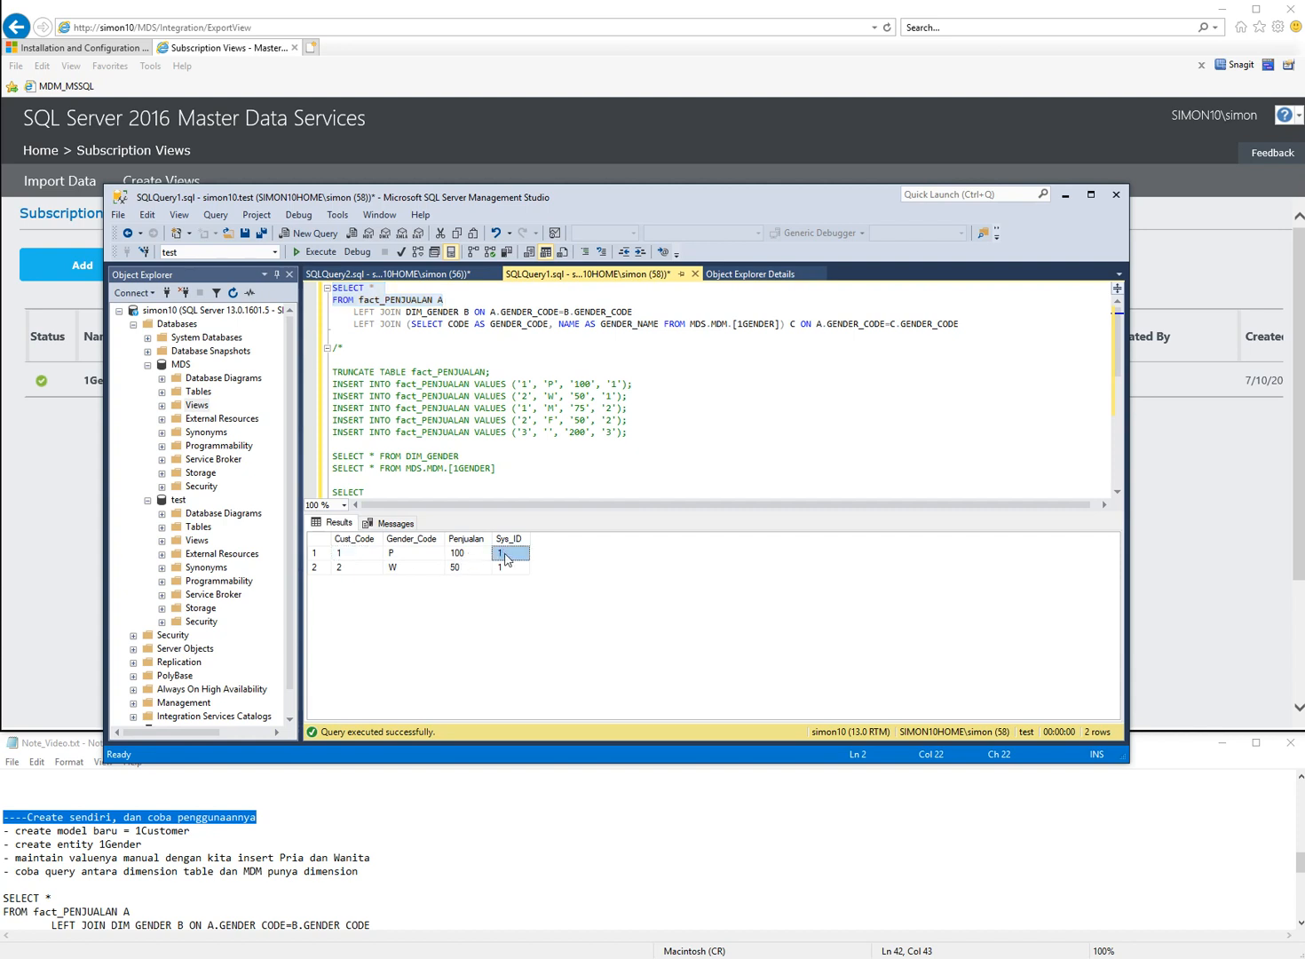
left_click(426, 558)
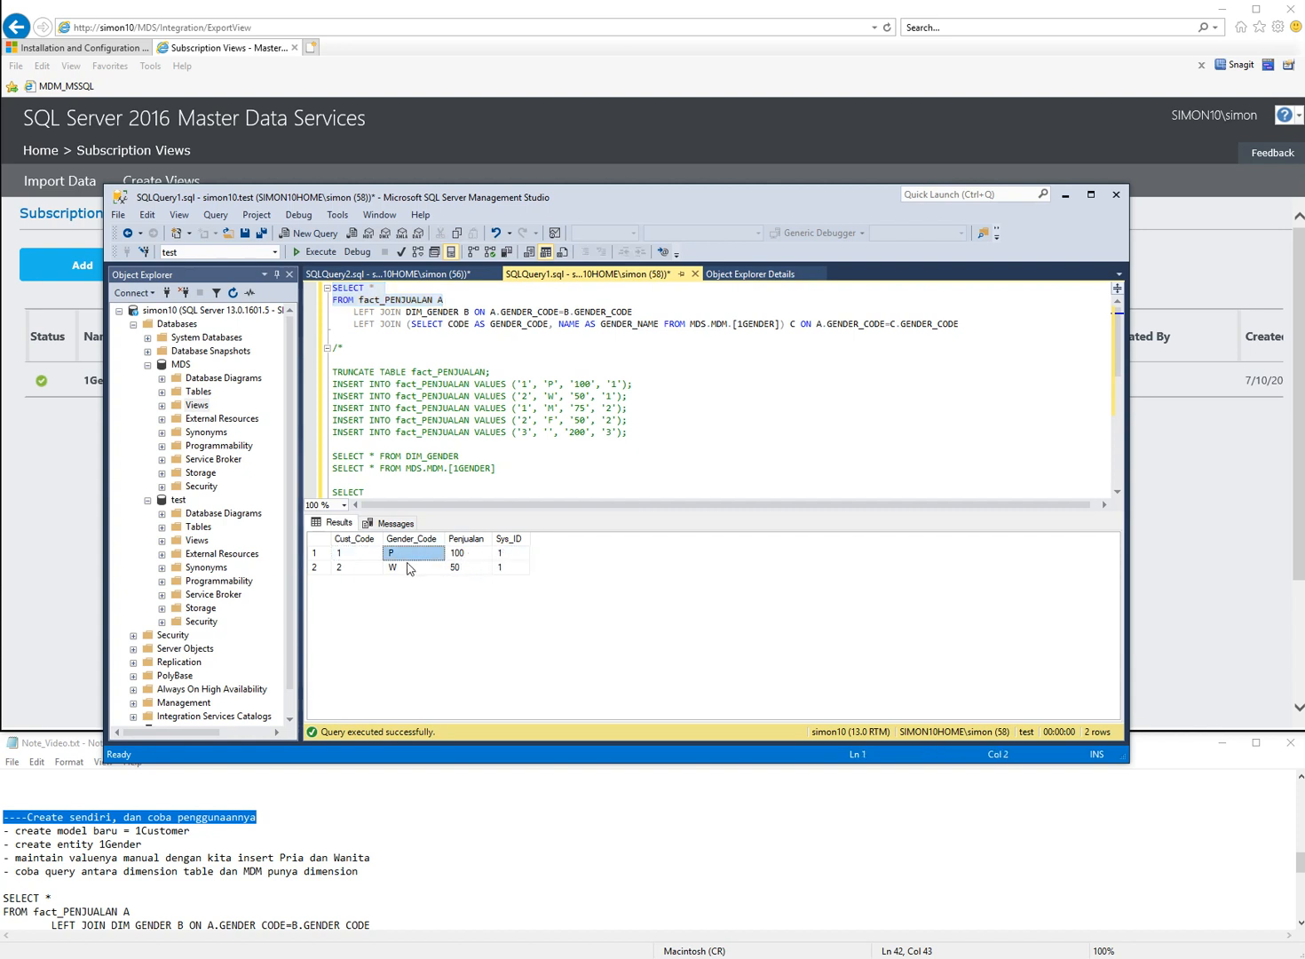
left_click(408, 568)
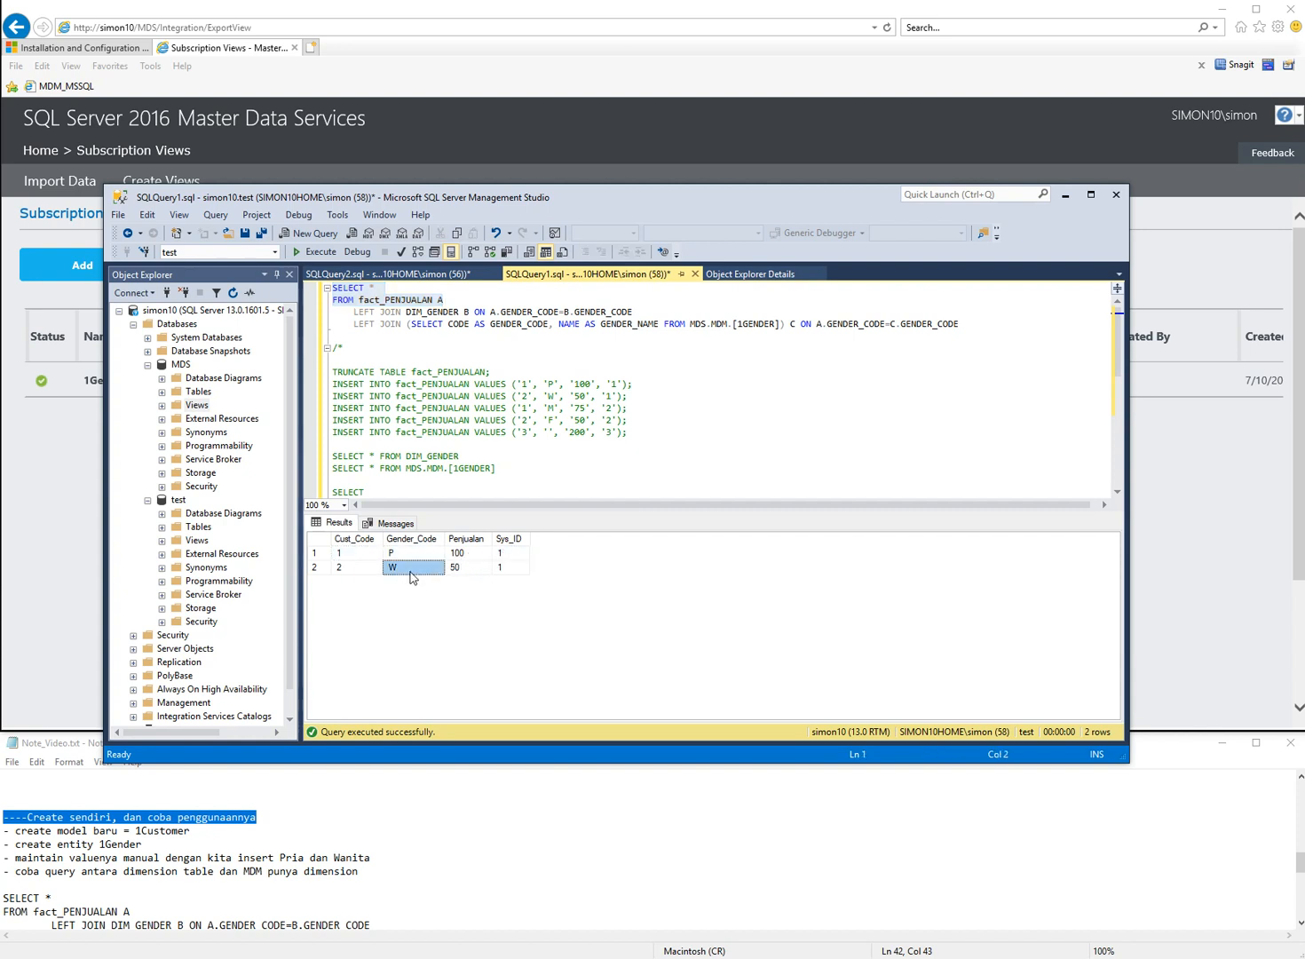
left_click(345, 555)
left_click(406, 557)
left_click(359, 569)
left_click(402, 572)
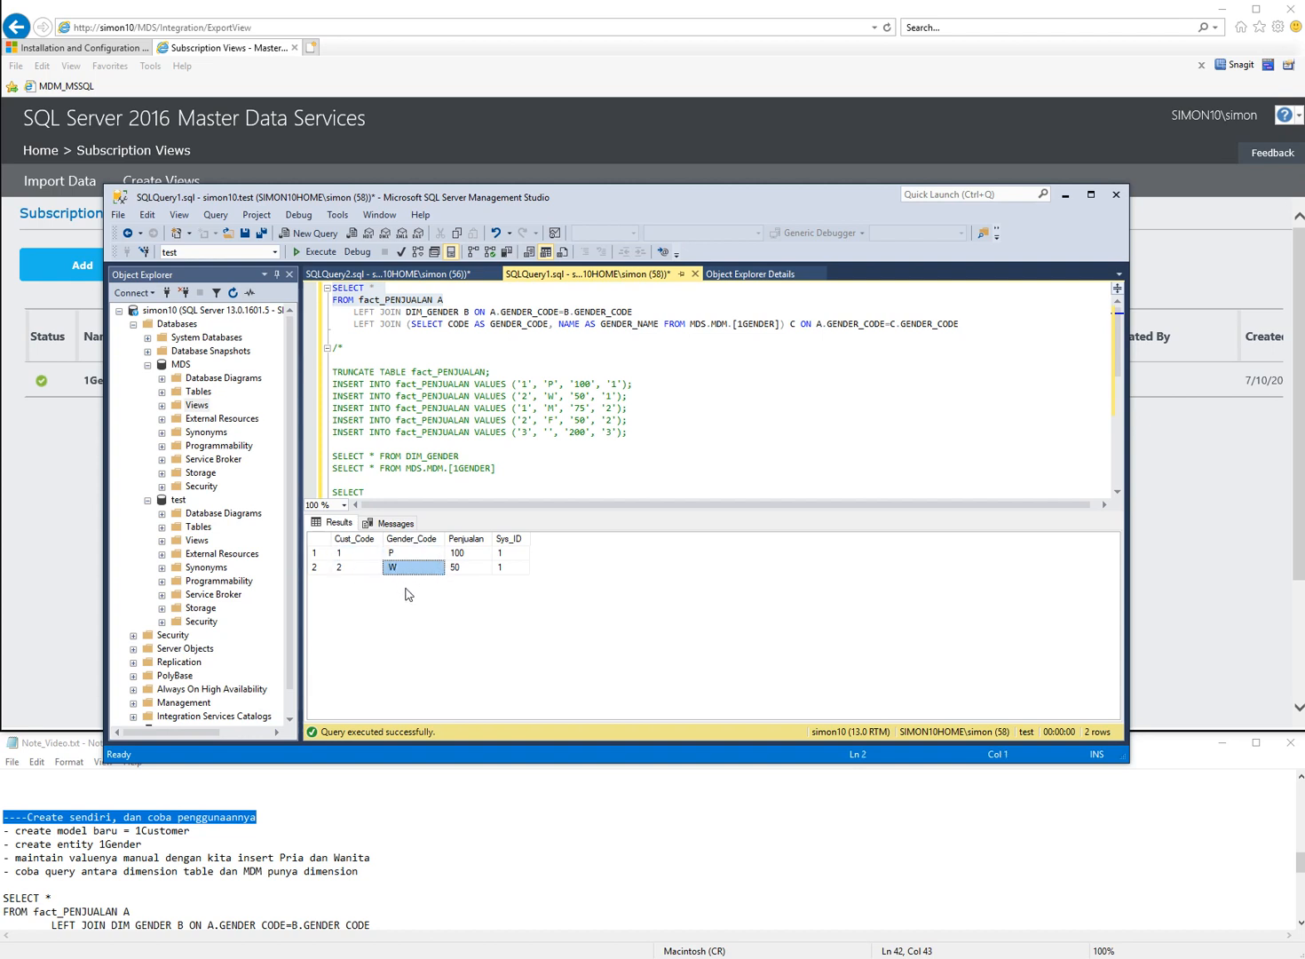
Step: Highlight the DIM_GENDER table name in the first LEFT JOIN line of the query
left_click(460, 313)
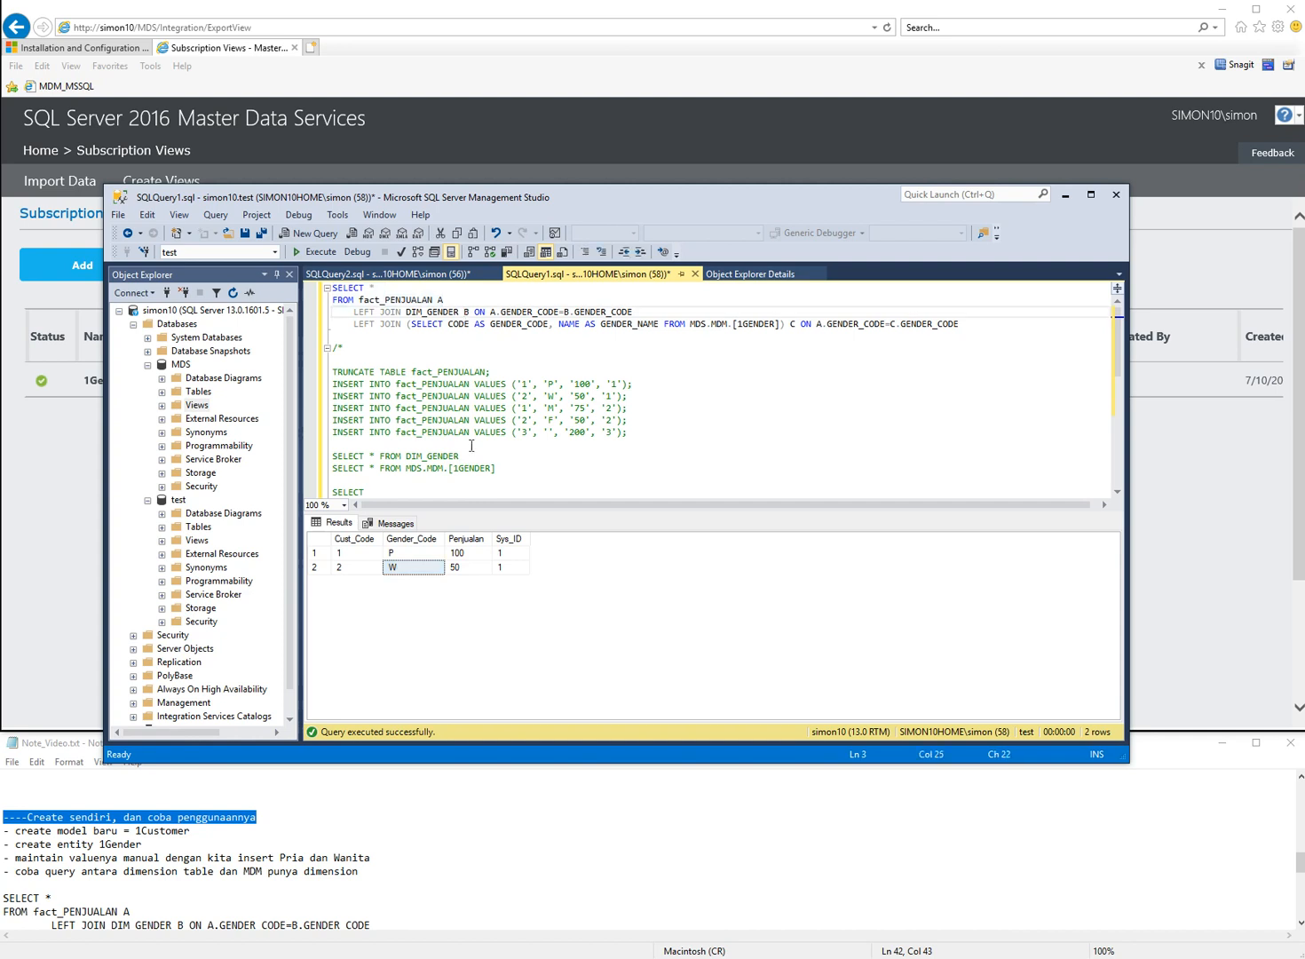
key("shift+Left")
key("shift+Left")
key("shift+Left")
key("shift+Left")
key("shift+Left")
key("shift+Left")
key("shift+Left")
key("shift+Left")
key("shift+Left")
key("Up")
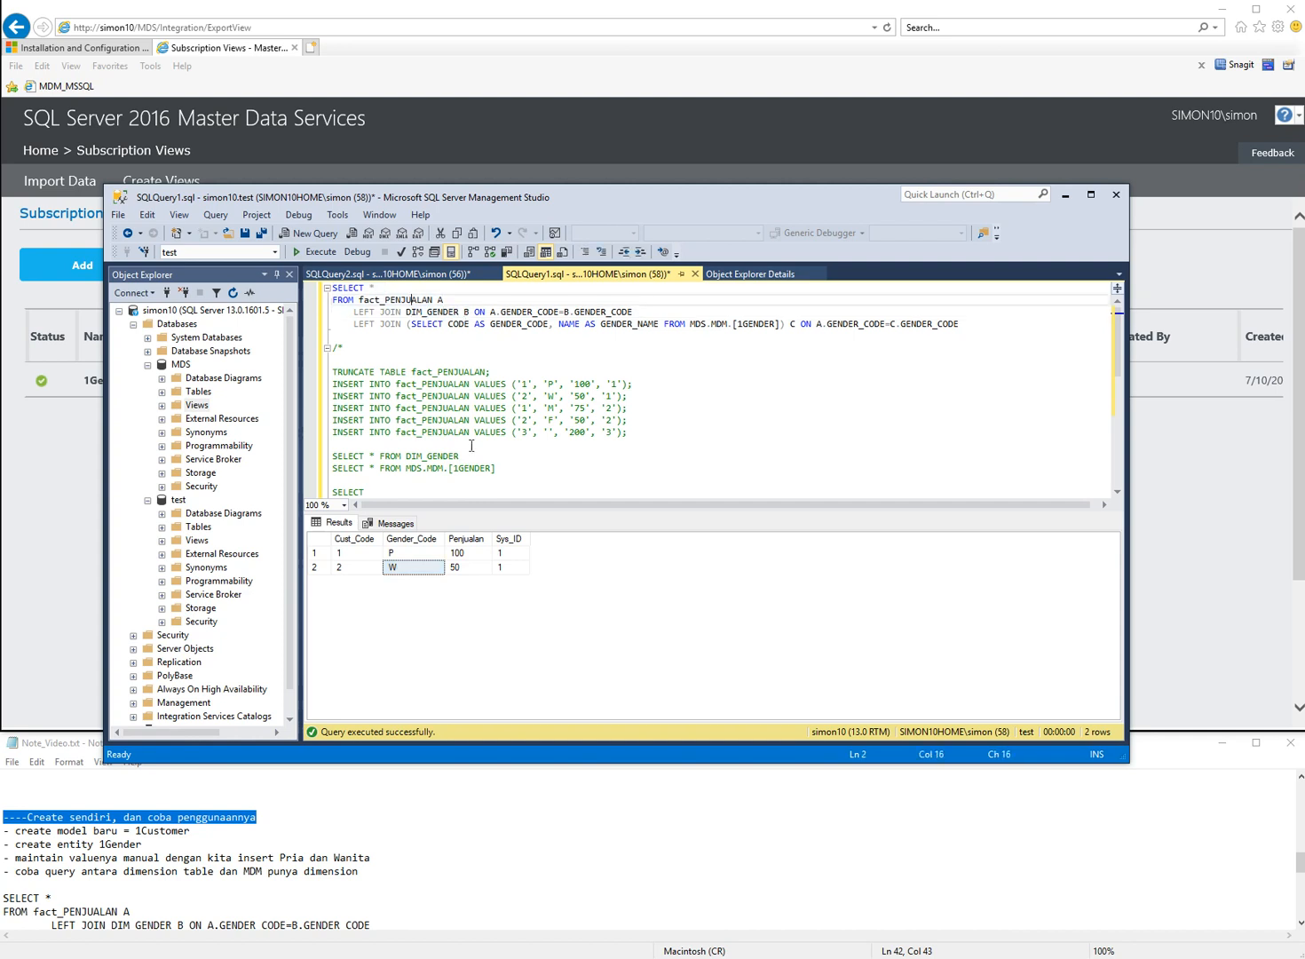
key("Down")
key("shift+Right")
key("shift+Right")
key("shift+Right")
key("shift+Right")
key("shift+Right")
key("shift+Right")
key("shift+Right")
key("shift+Right")
key("shift+Right")
key("shift+Right")
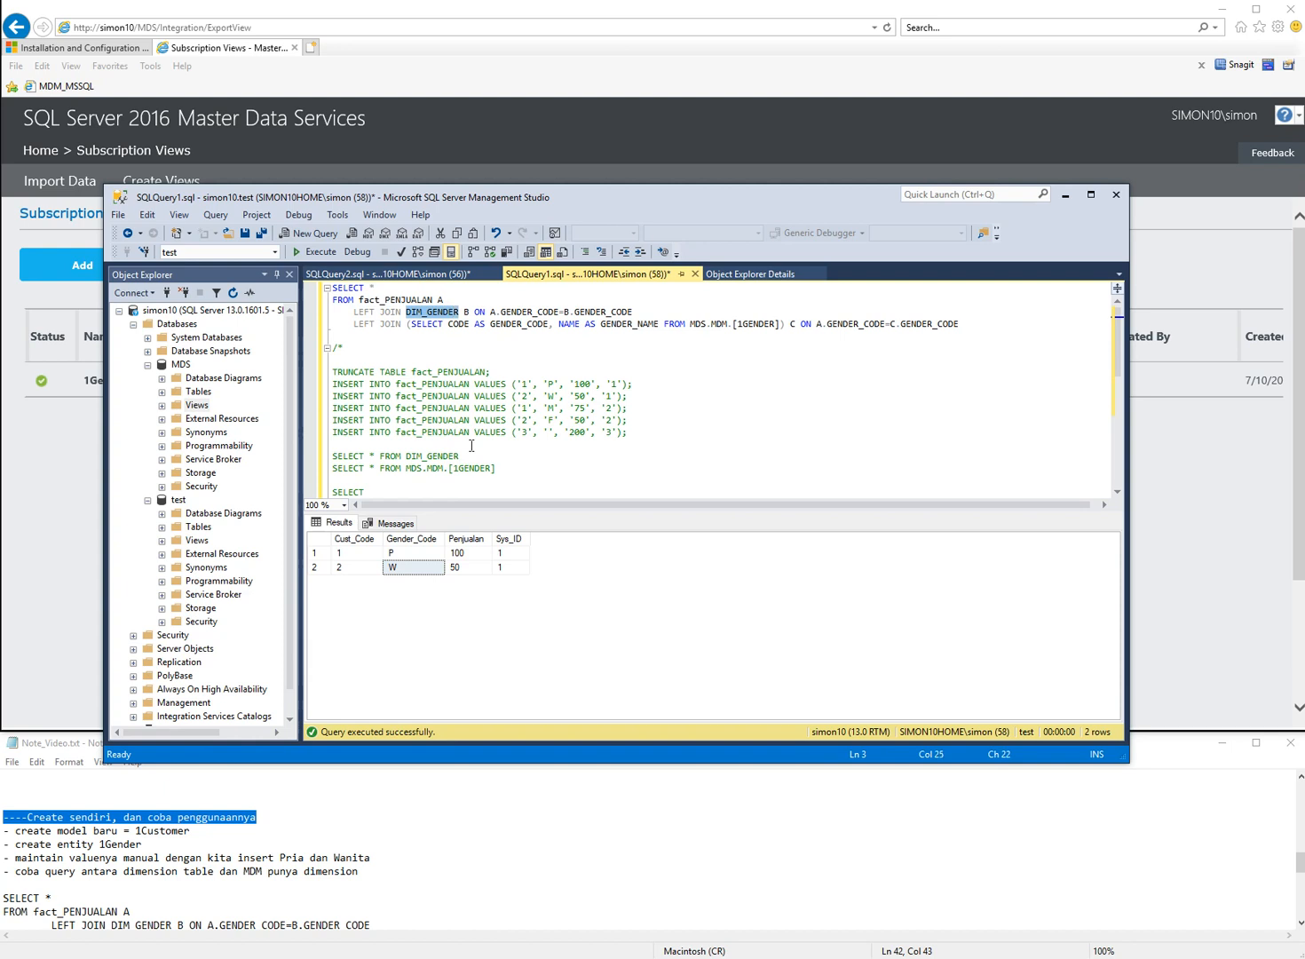
Step: Run only the commented SELECT * FROM DIM_GENDER statement to view the dimension table's contents
key("Down")
key("Down")
key("Down")
key("Down")
key("Down")
key("Down")
key("Down")
key("Down")
key("Down")
key("Down")
key("Down")
key("Down")
key("Home")
key("shift+End")
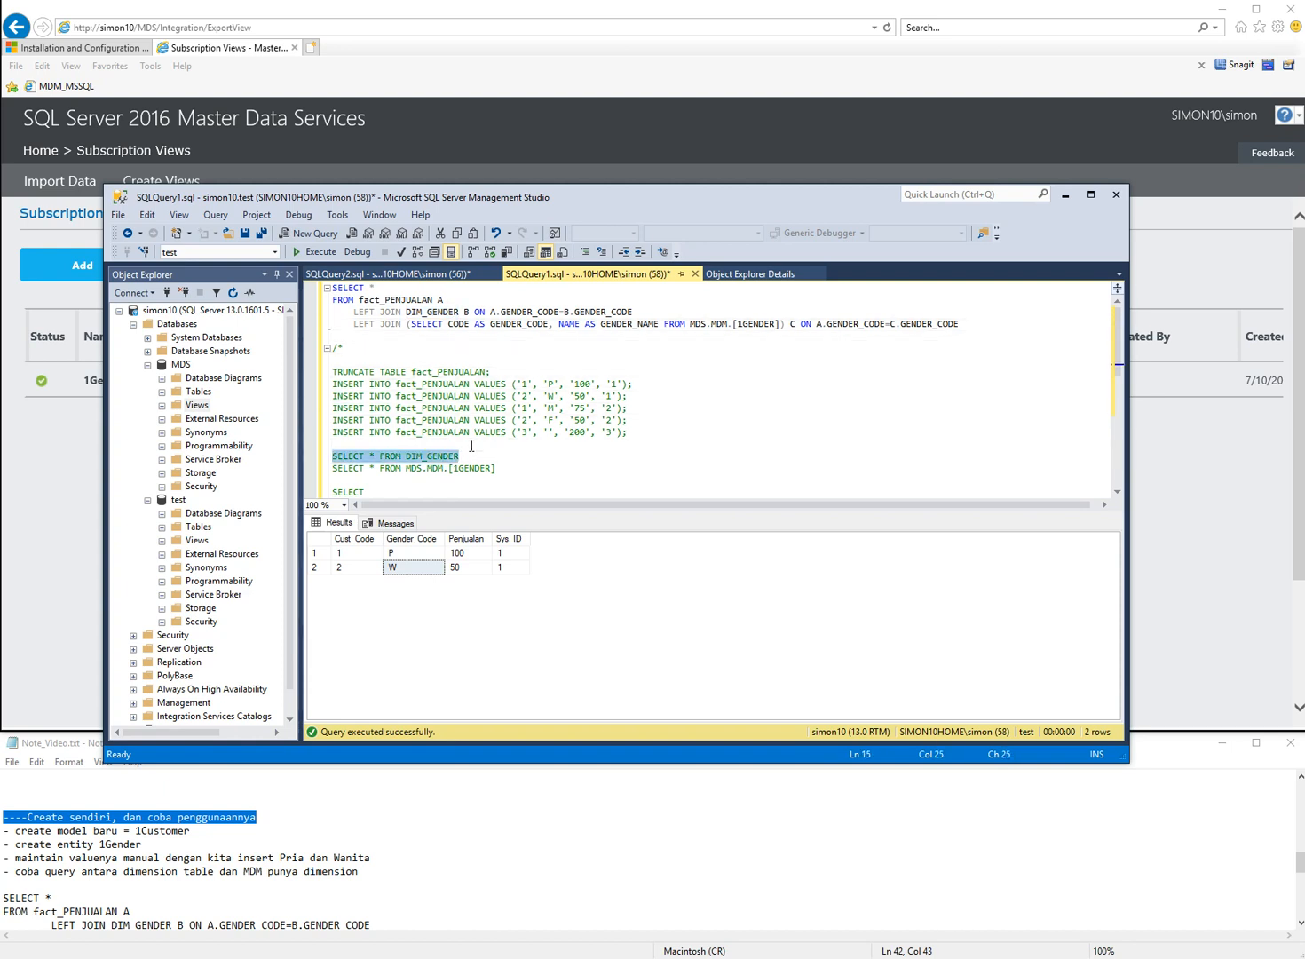
key("F5")
Step: Run the fact_PENJUALAN query with only its DIM_GENDER join, leaving out the MDS.MDM.[1GENDER] join
key("ctrl+Home")
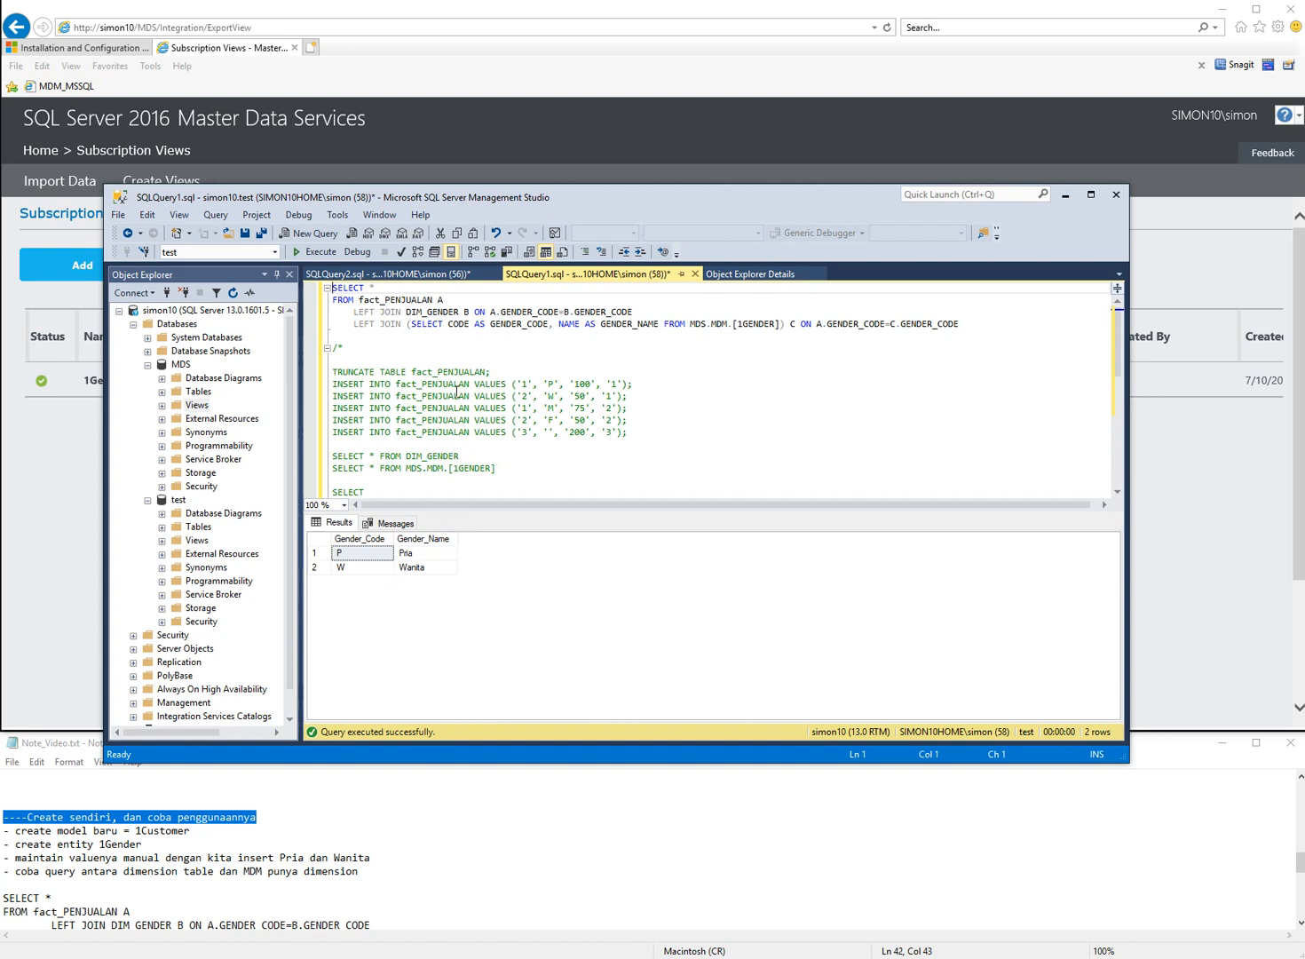
key("shift+Down")
key("shift+Down")
key("shift+End")
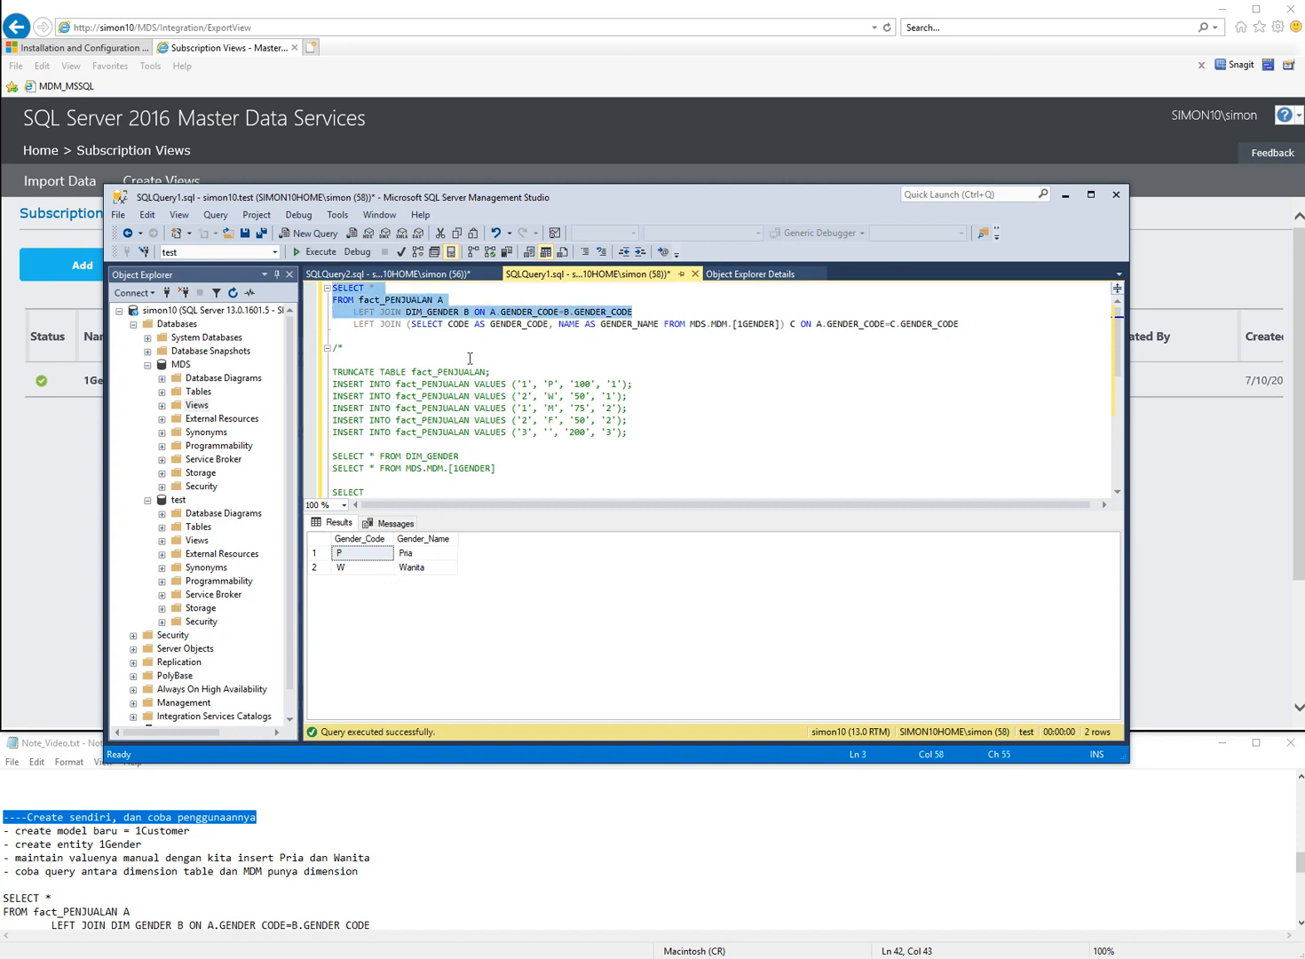
key("F5")
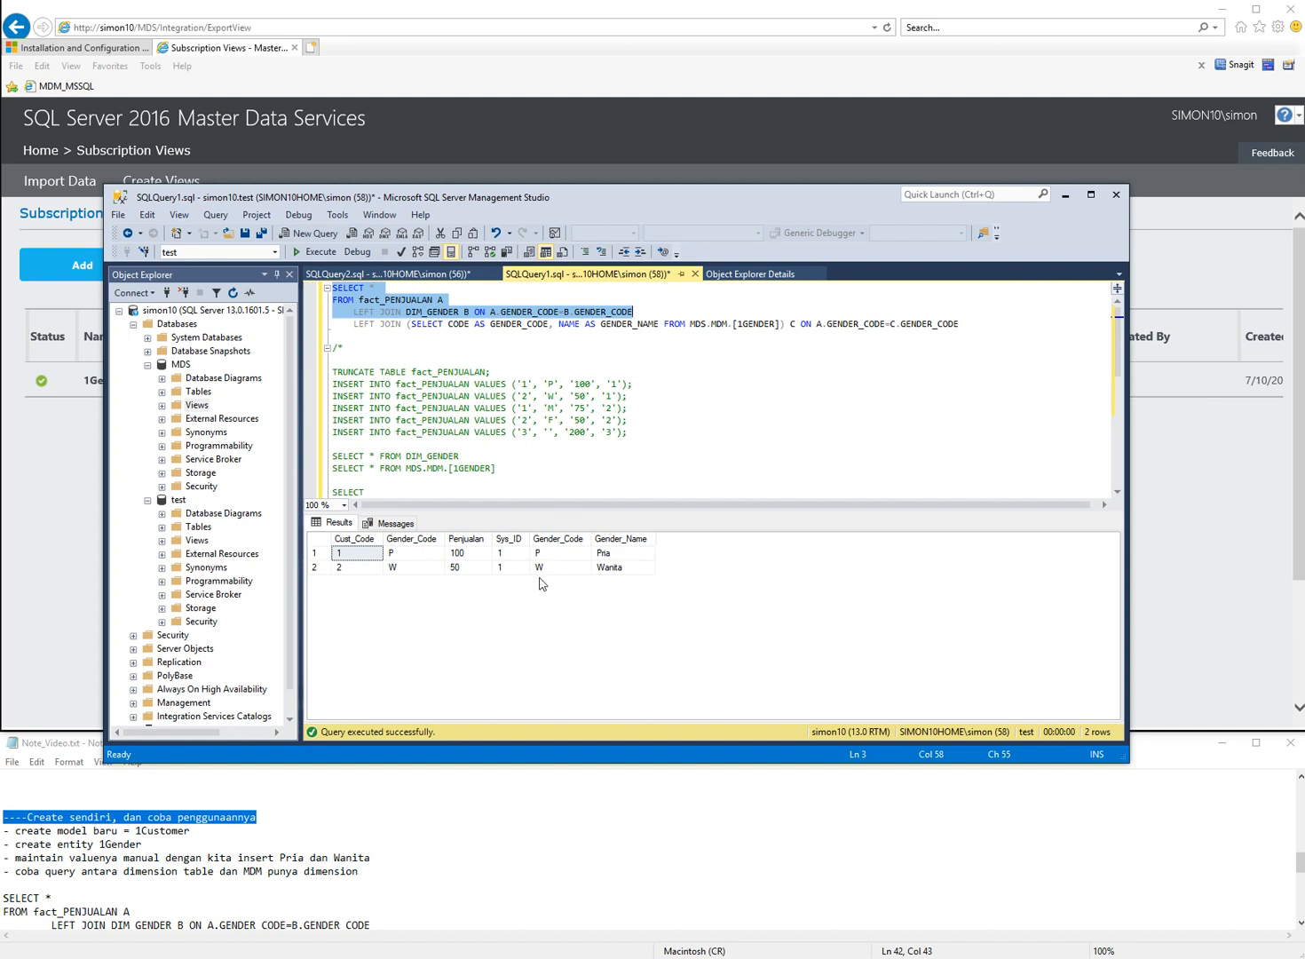
Step: Execute only the third commented INSERT statement, adding the row ('1', 'M', '75', '2') to fact_PENJUALAN
left_click(575, 409)
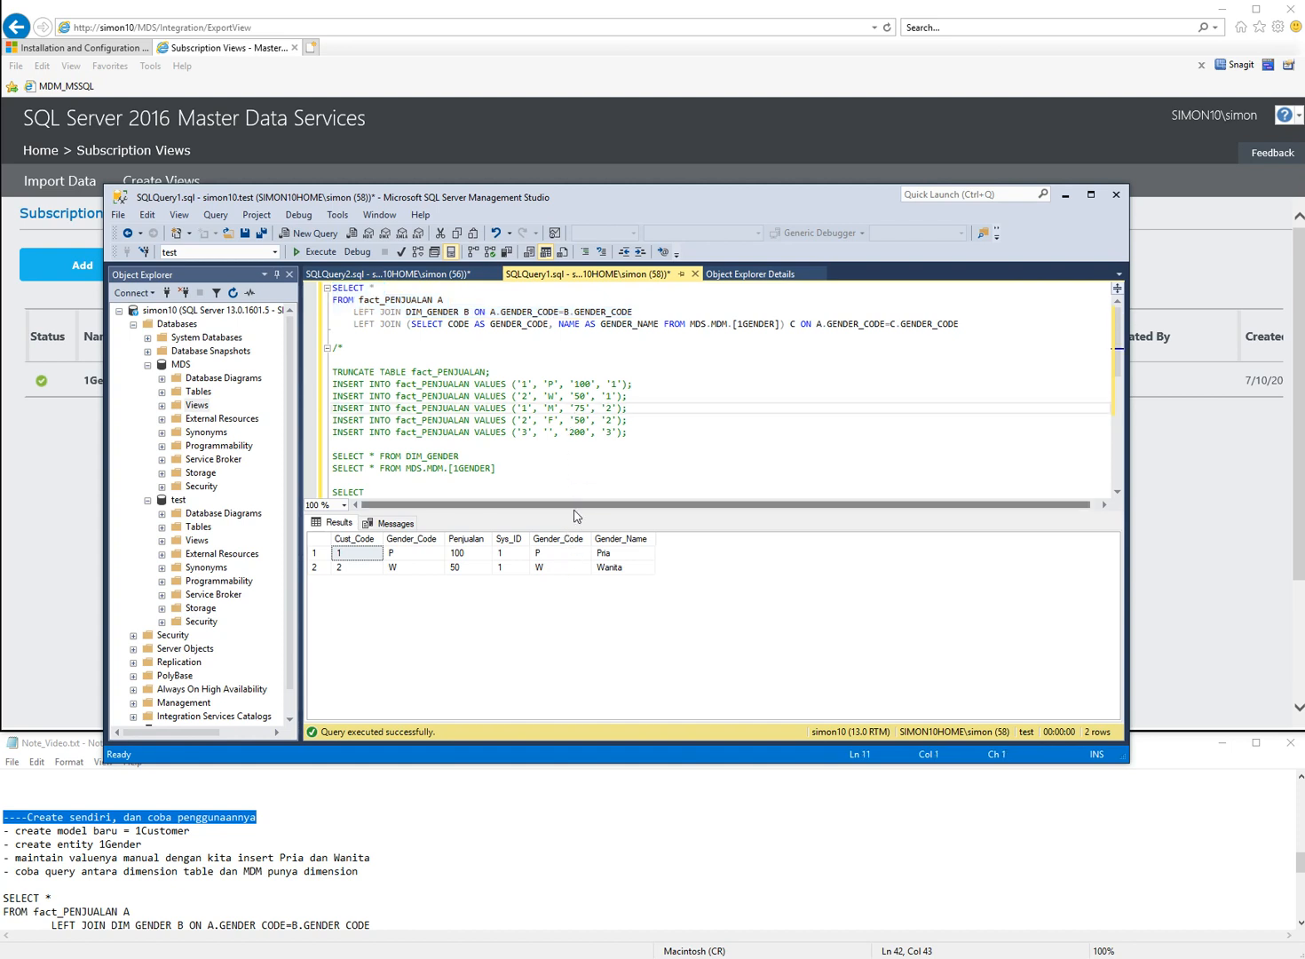
key("shift+End")
key("F5")
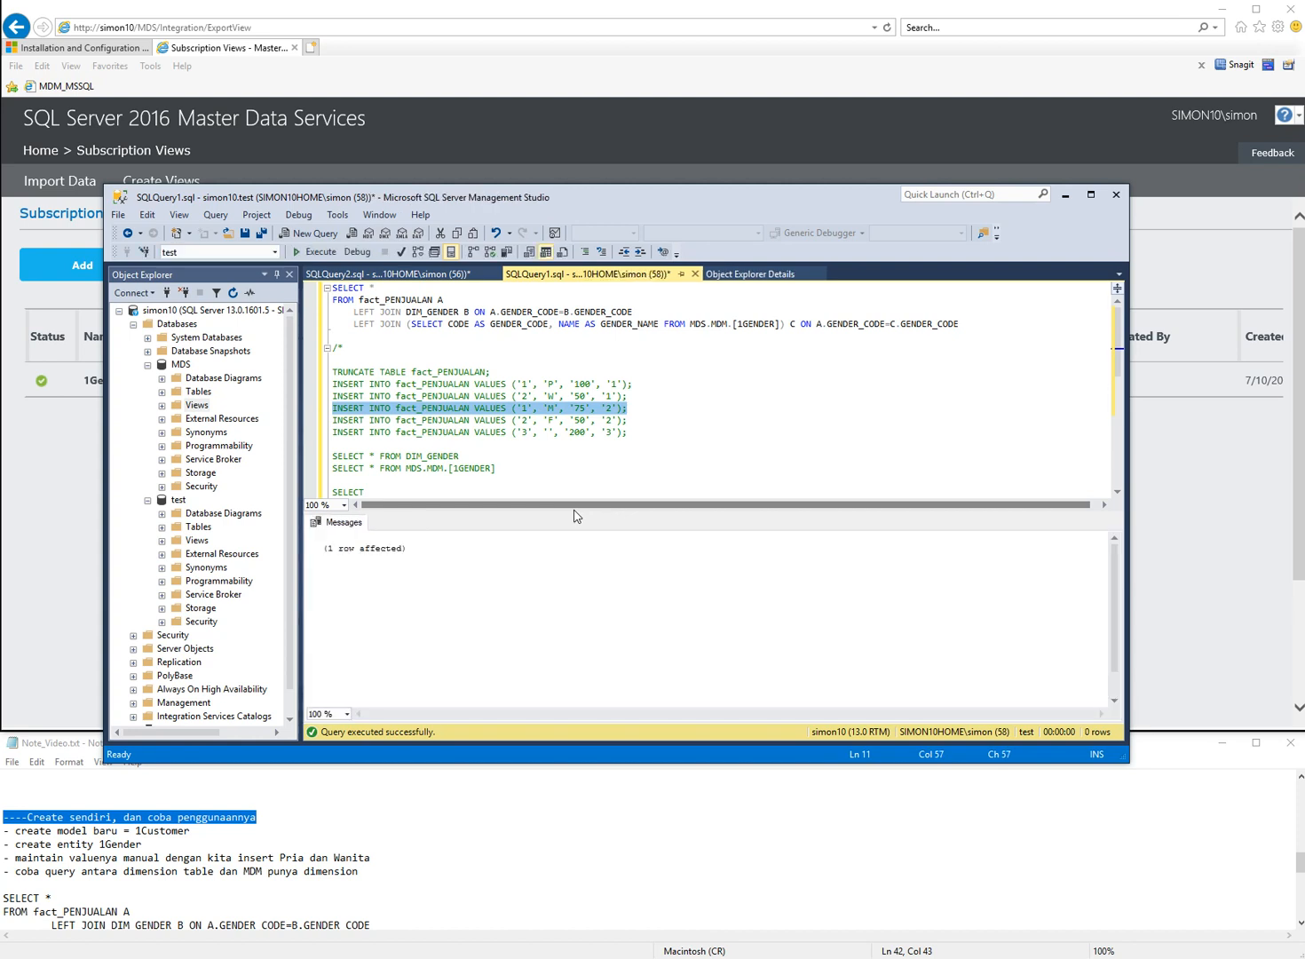
Step: Rerun the fact_PENJUALAN query with only the DIM_GENDER join to check how the new M row matches
left_click(477, 311)
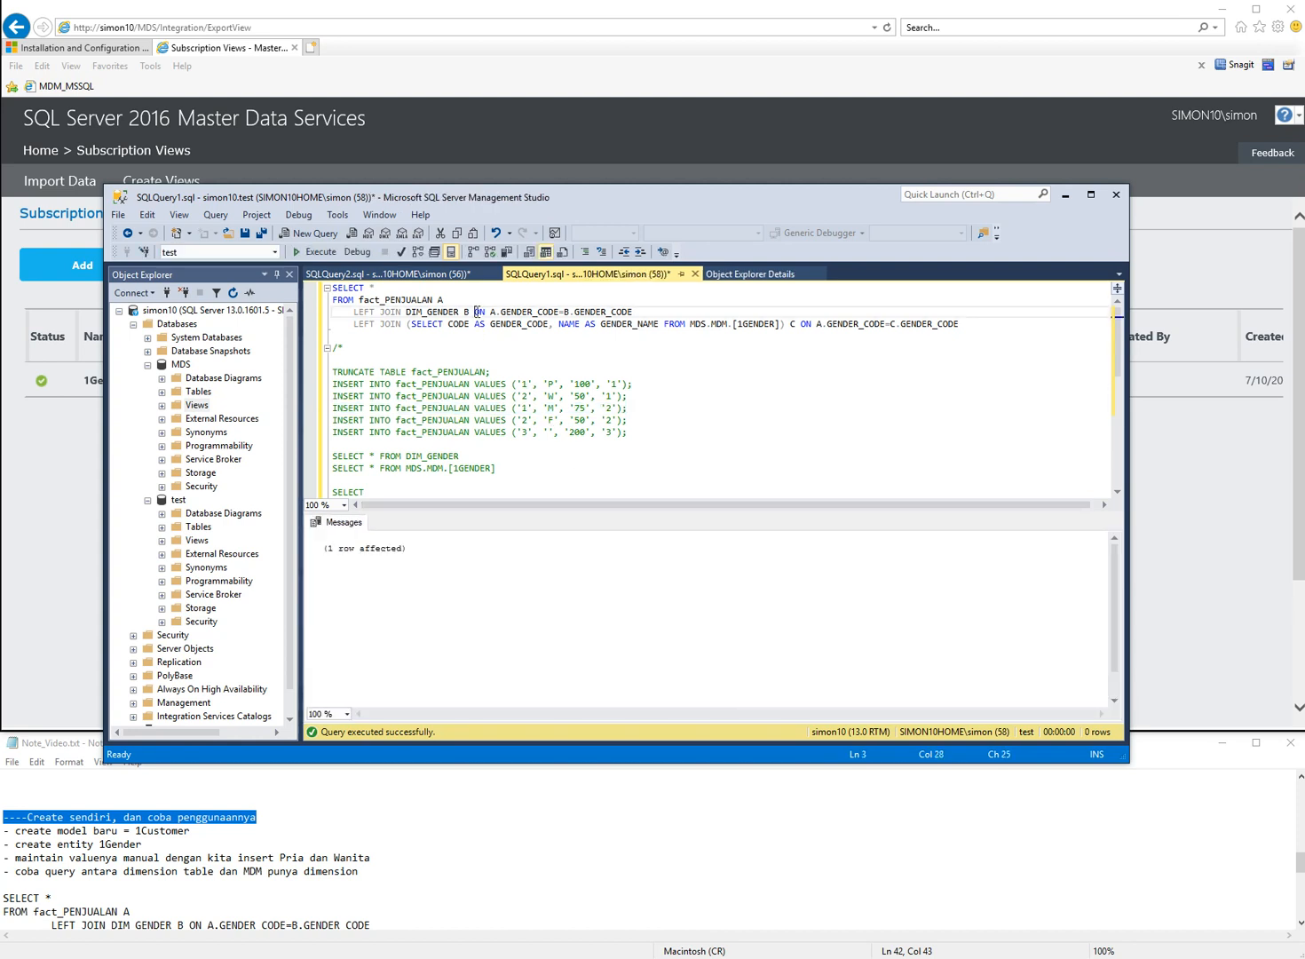
key("ctrl+Home")
key("shift+Down")
key("shift+Down")
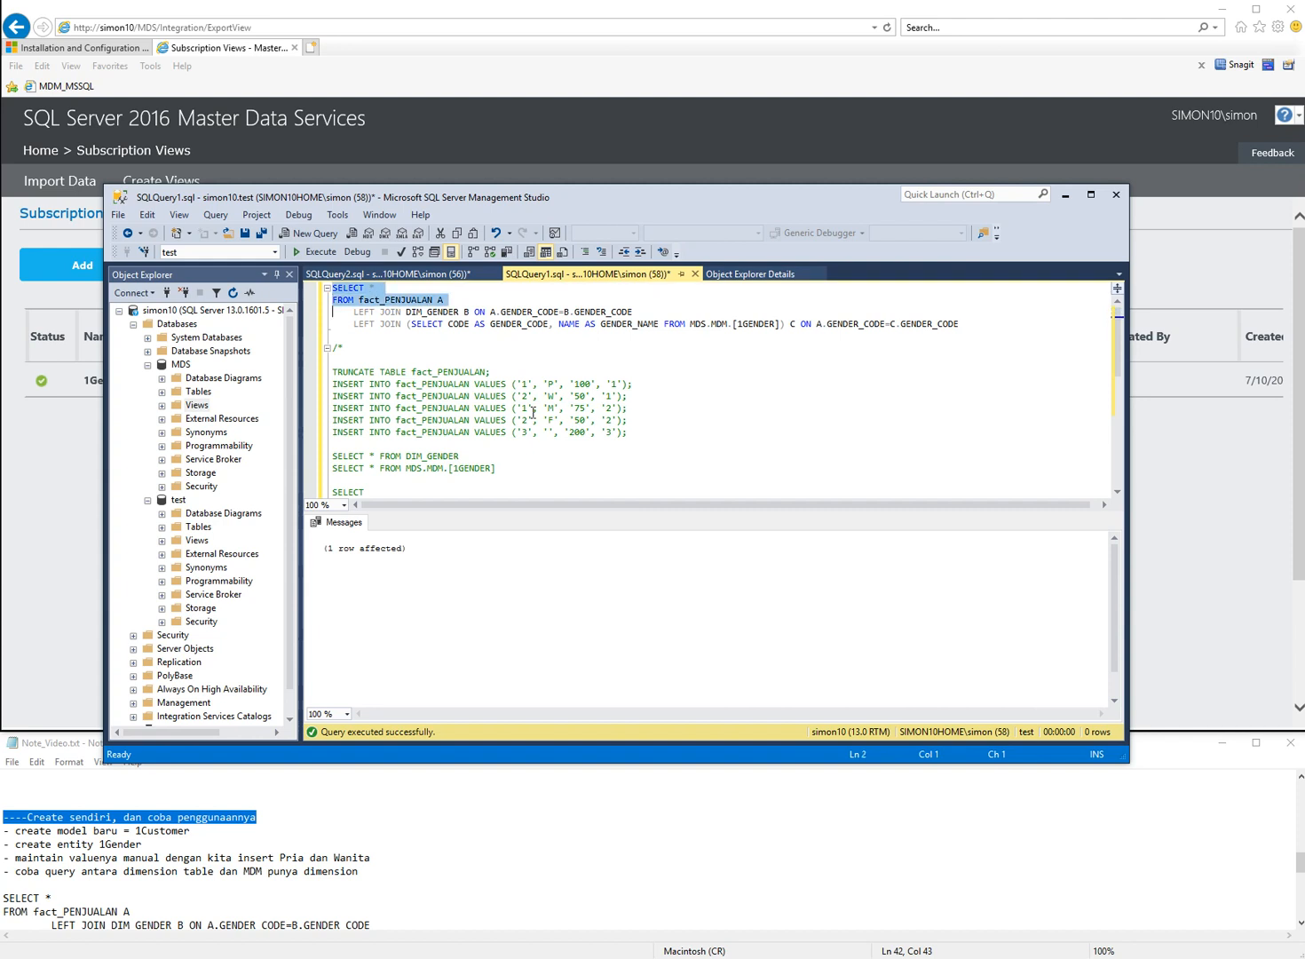
key("shift+End")
key("F5")
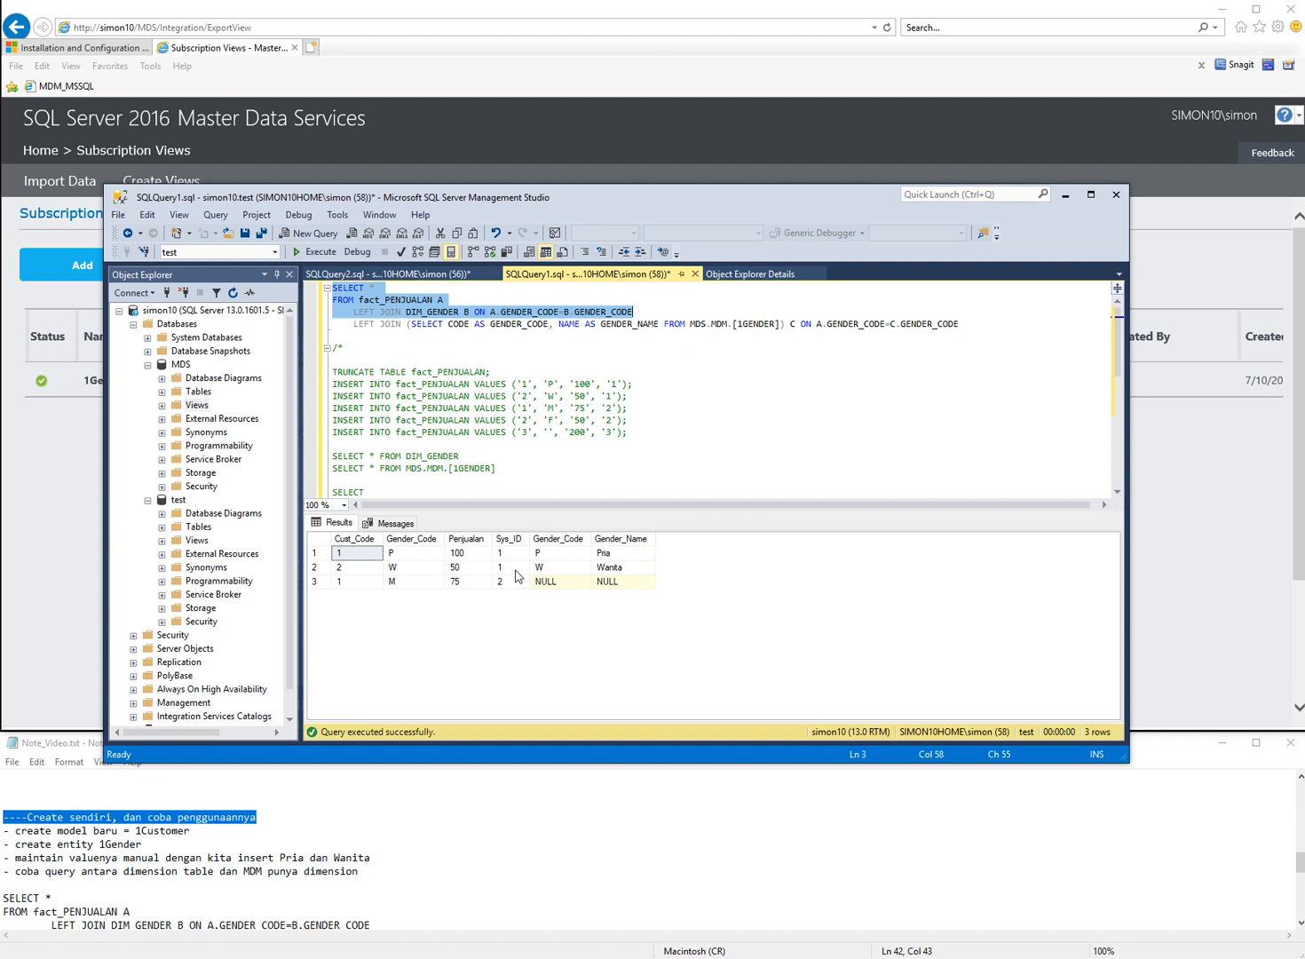
left_click(1181, 485)
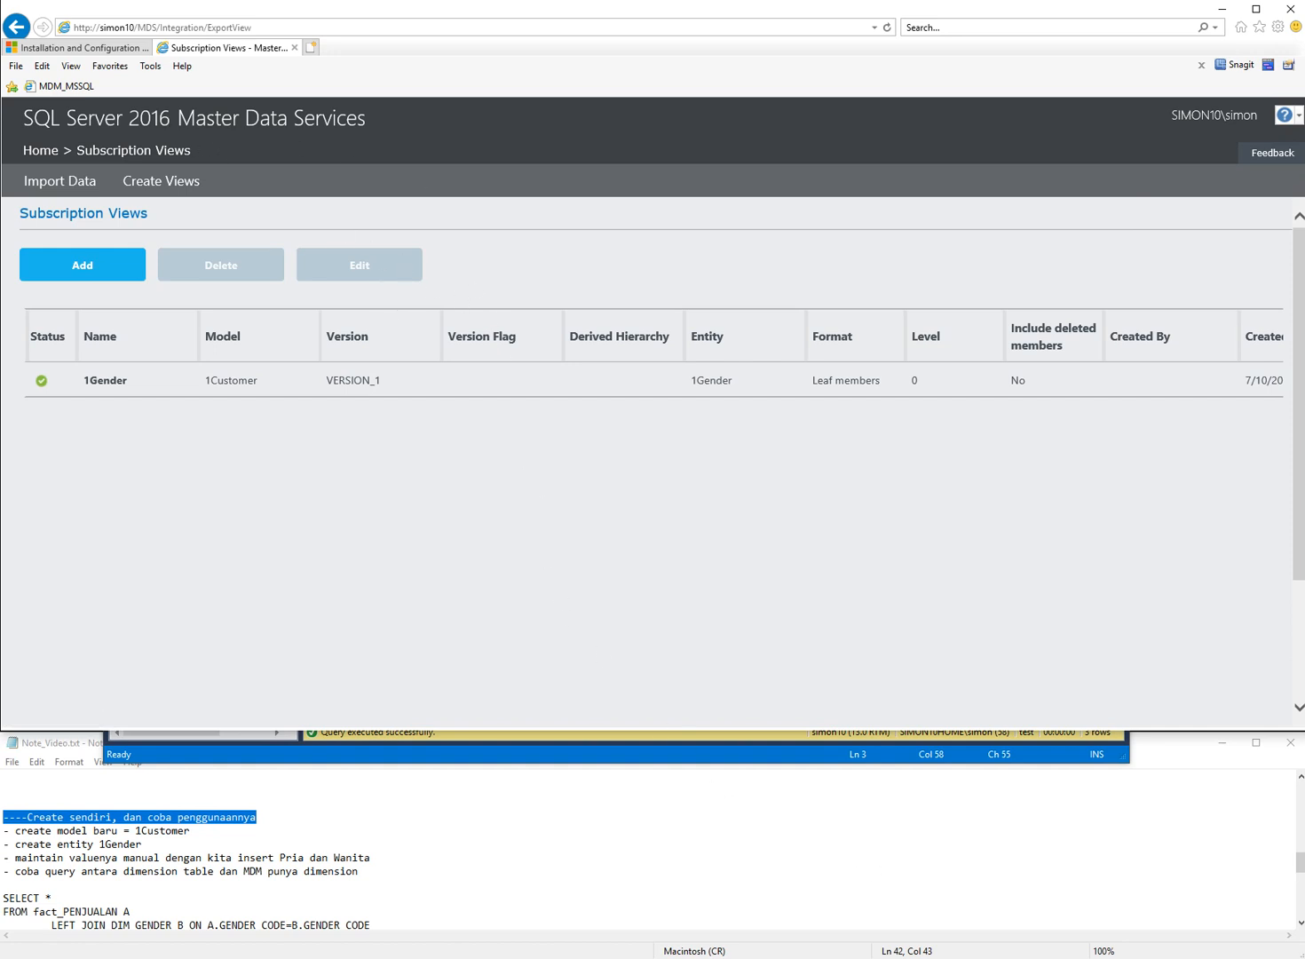
left_click(856, 755)
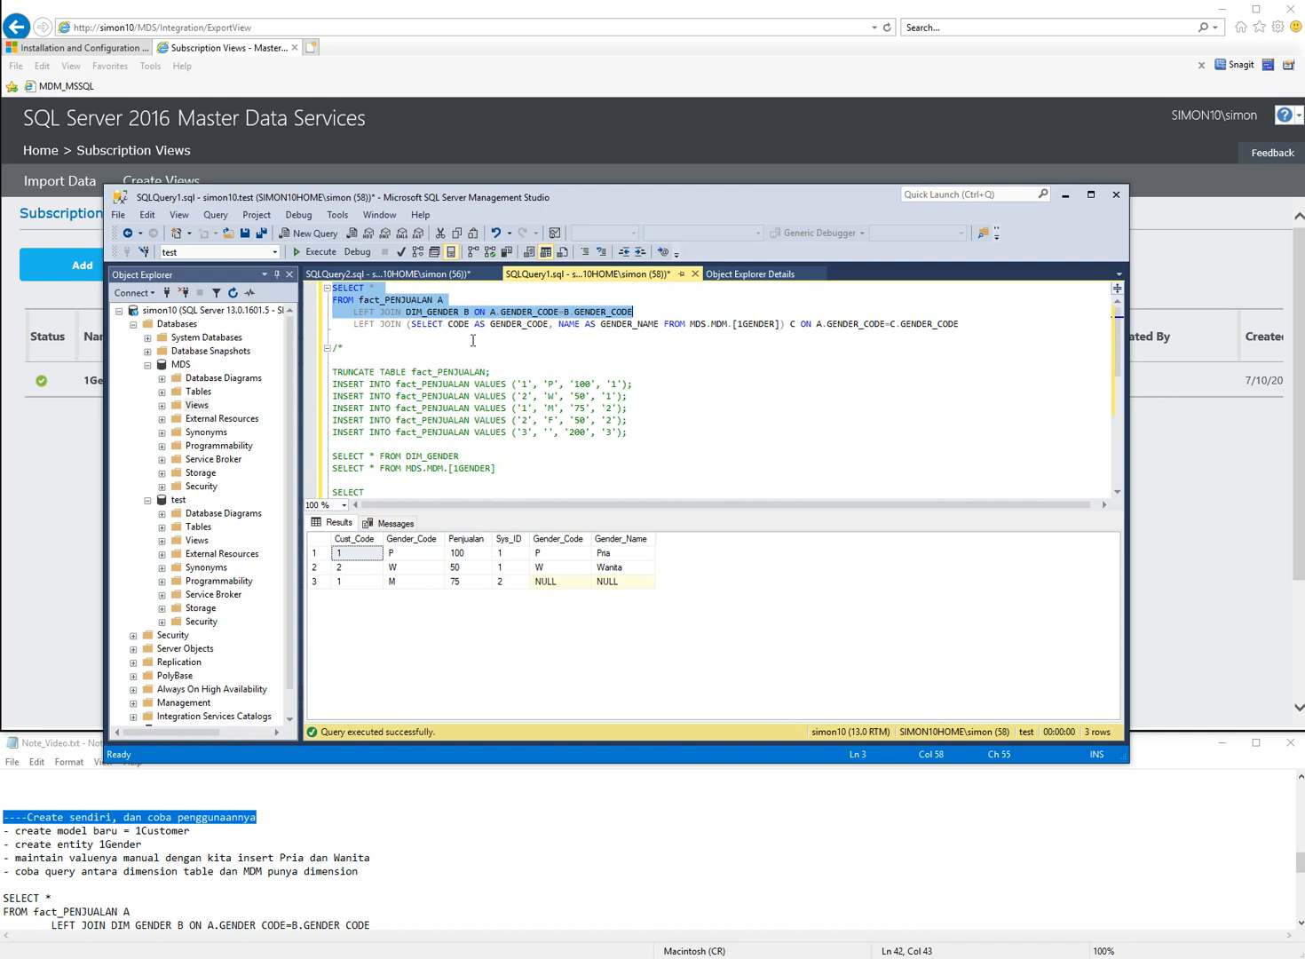
left_click(506, 470)
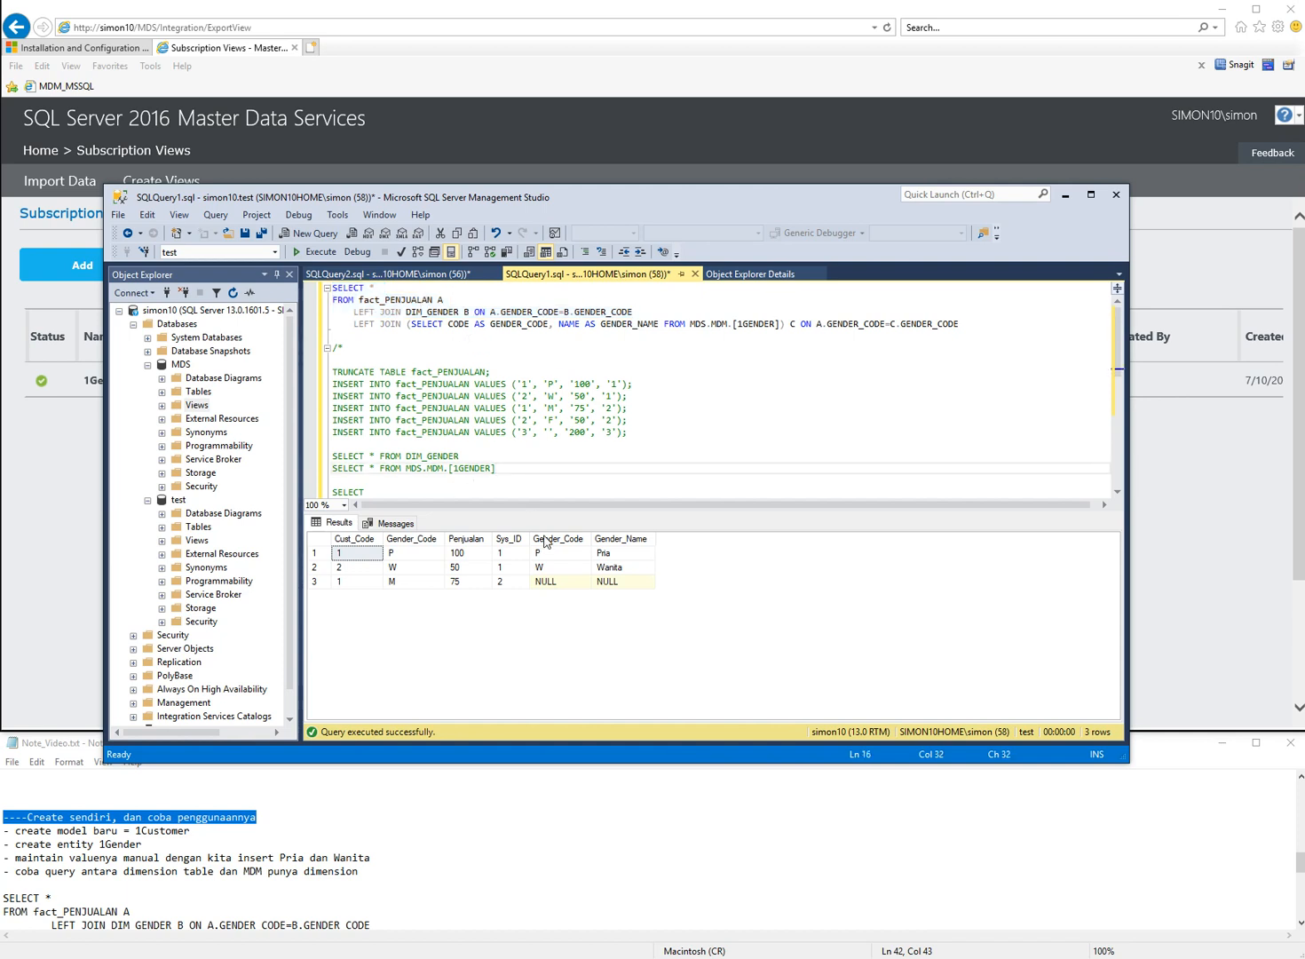
left_click(34, 453)
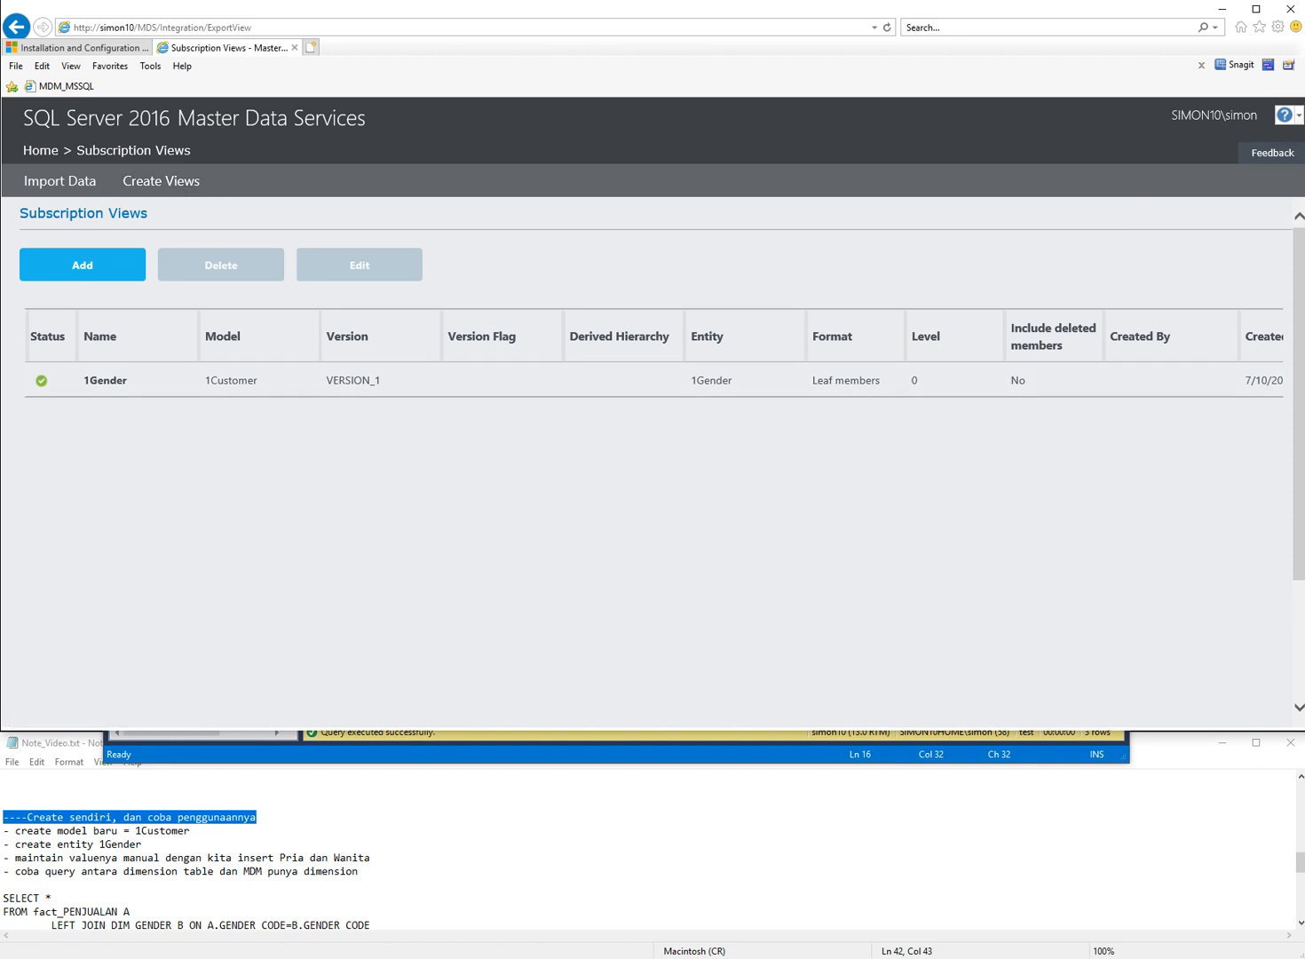
key("alt+Tab")
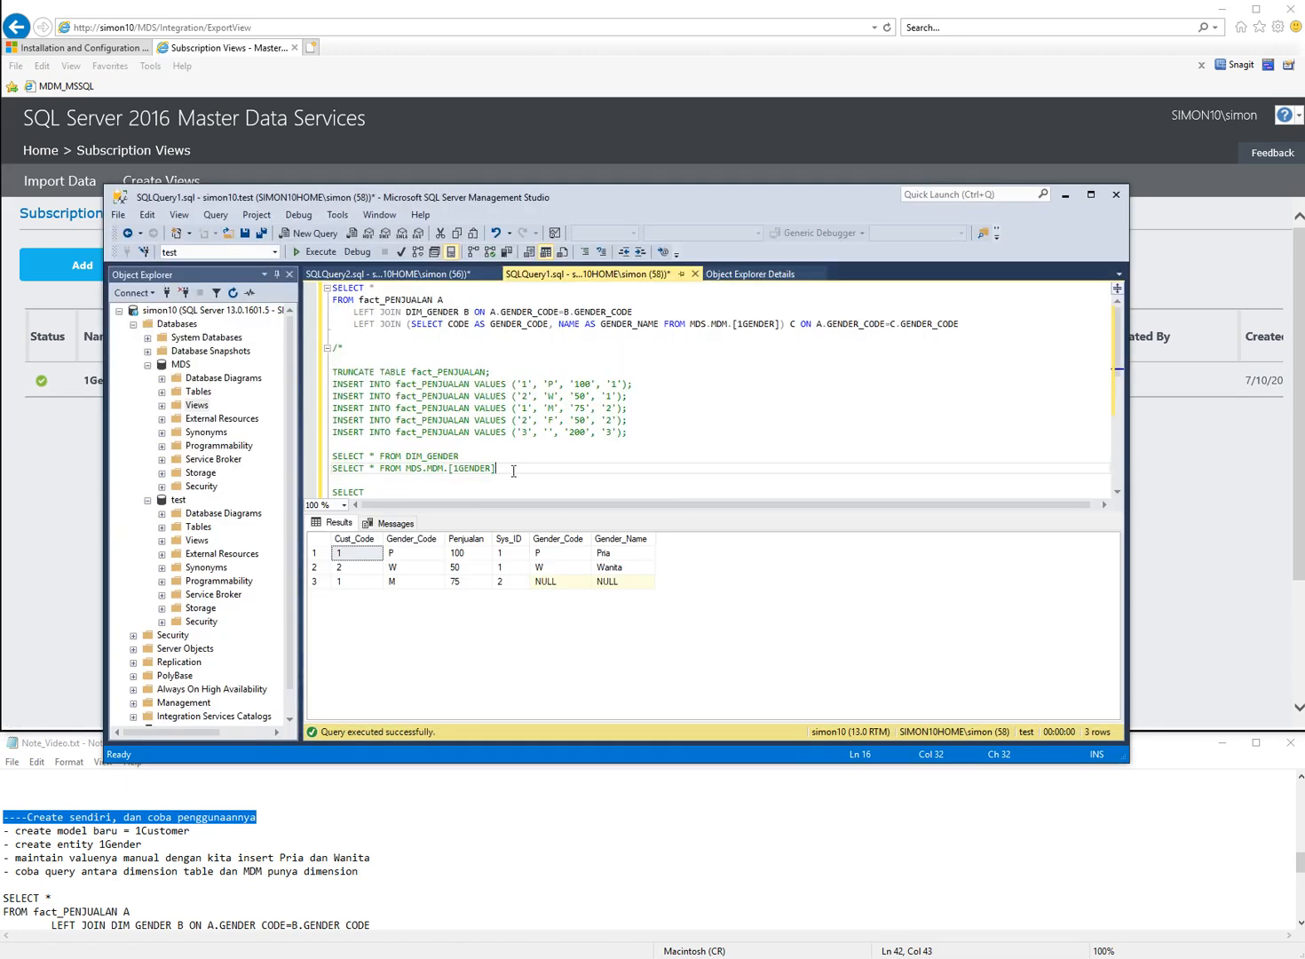
Step: Highlight the second LEFT JOIN's subquery that selects CODE and NAME from MDS.MDM.[1GENDER]
key("Up")
key("Up")
key("Up")
key("Up")
key("Up")
key("Up")
key("Up")
key("Up")
key("Up")
key("Up")
key("Up")
key("Up")
key("Up")
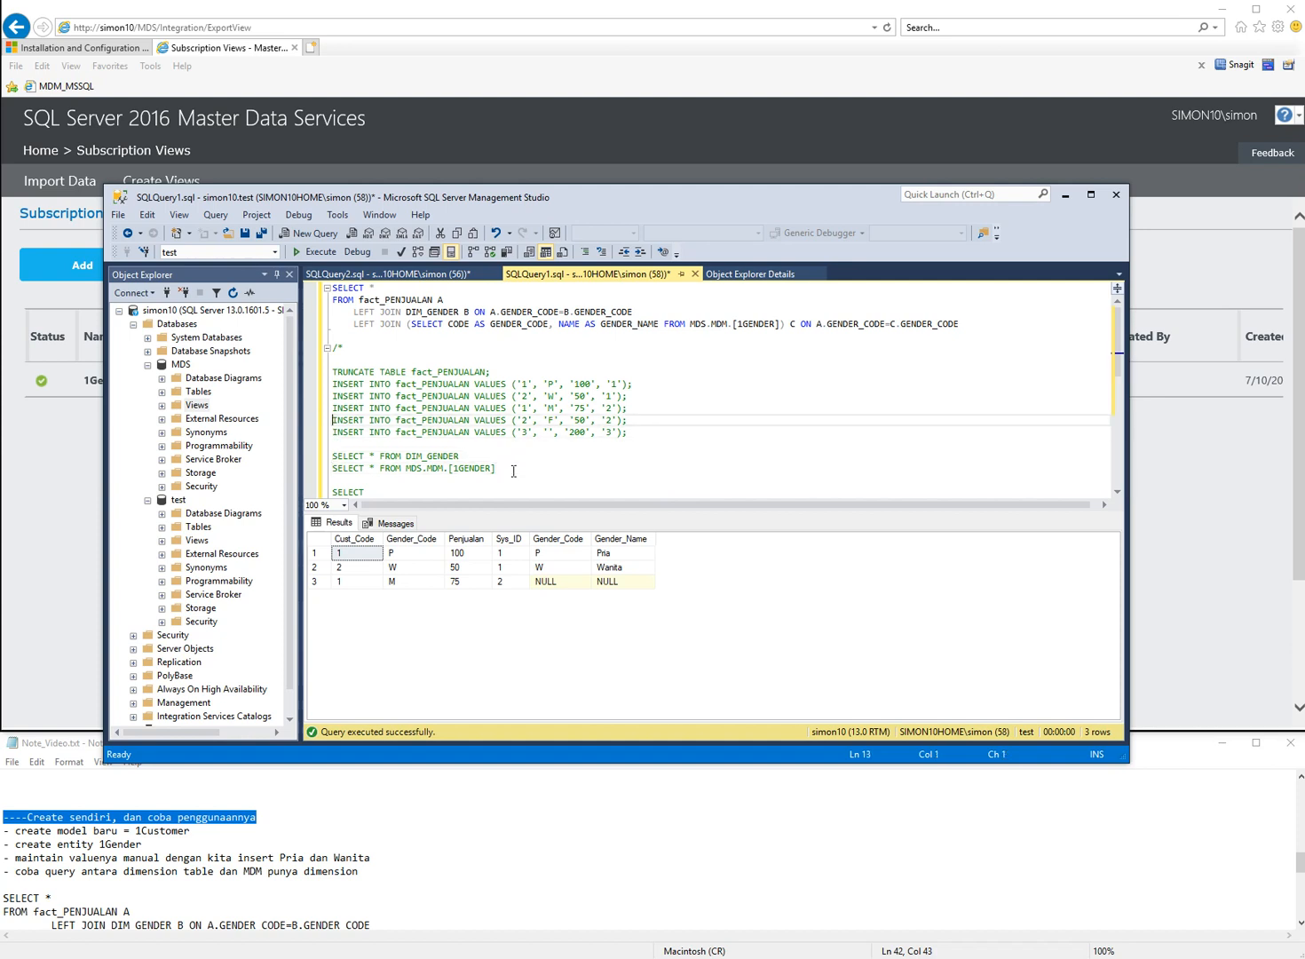
key("Down")
key("shift+Right")
key("shift+Right")
key("shift+Right")
key("shift+Right")
key("shift+Right")
key("shift+Right")
key("shift+Right")
key("shift+Right")
key("shift+Right")
key("shift+Right")
key("shift+Right")
key("shift+Right")
key("shift+Right")
key("shift+Right")
key("shift+Right")
key("shift+Right")
key("shift+Right")
key("shift+Right")
key("shift+Right")
key("shift+Right")
key("shift+Right")
key("shift+Right")
key("shift+Right")
key("shift+Right")
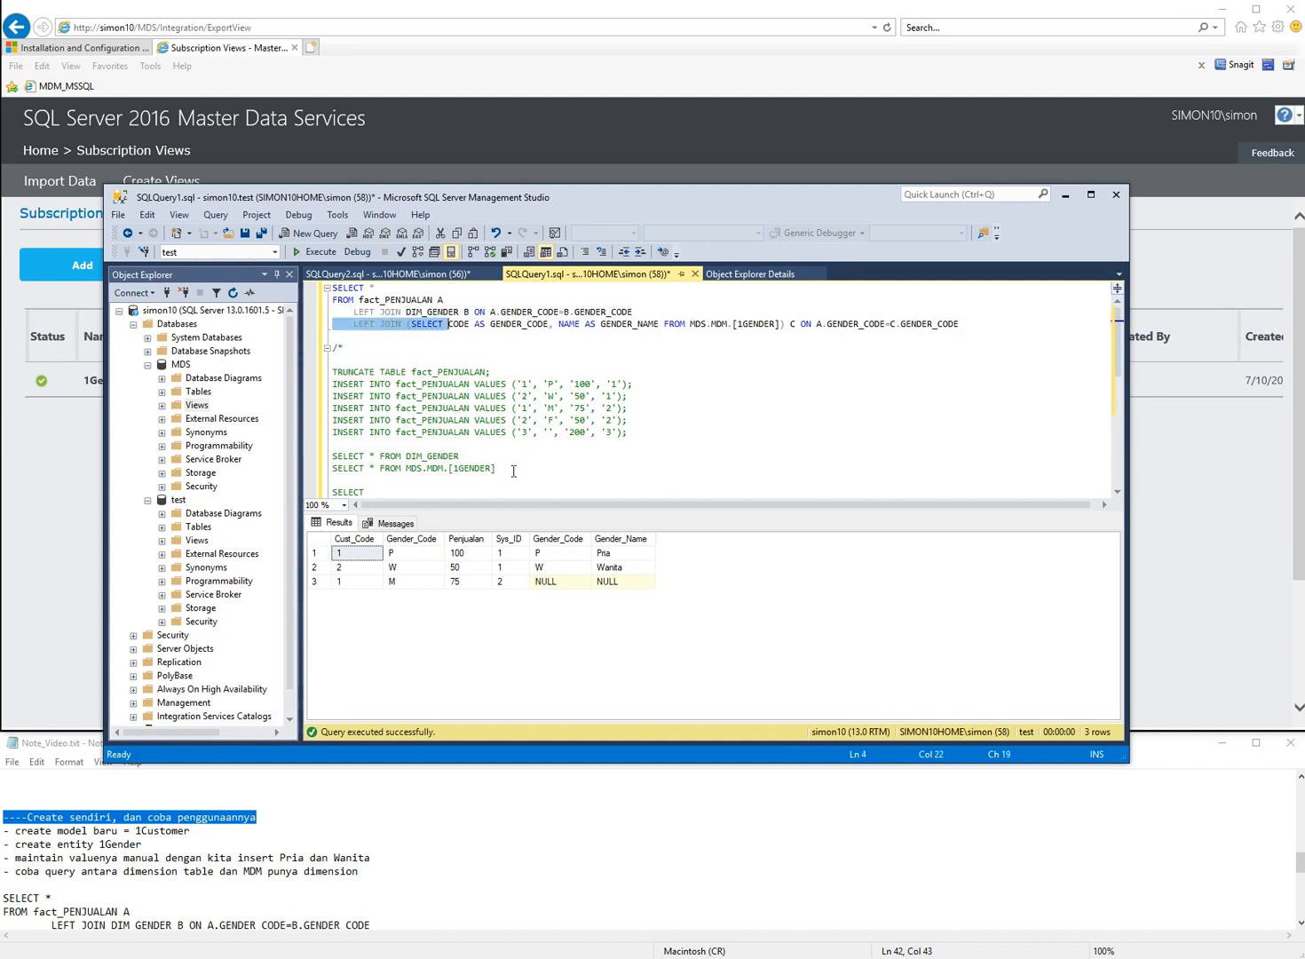
key("shift+Right")
key("shift+Right")
key("shift+Right")
key("shift+Right")
key("shift+Right")
key("shift+Right")
key("shift+Right")
key("shift+Right")
key("shift+Right")
key("shift+Right")
key("shift+Right")
key("shift+Right")
key("shift+Right")
key("shift+Right")
key("shift+Right")
key("shift+Right")
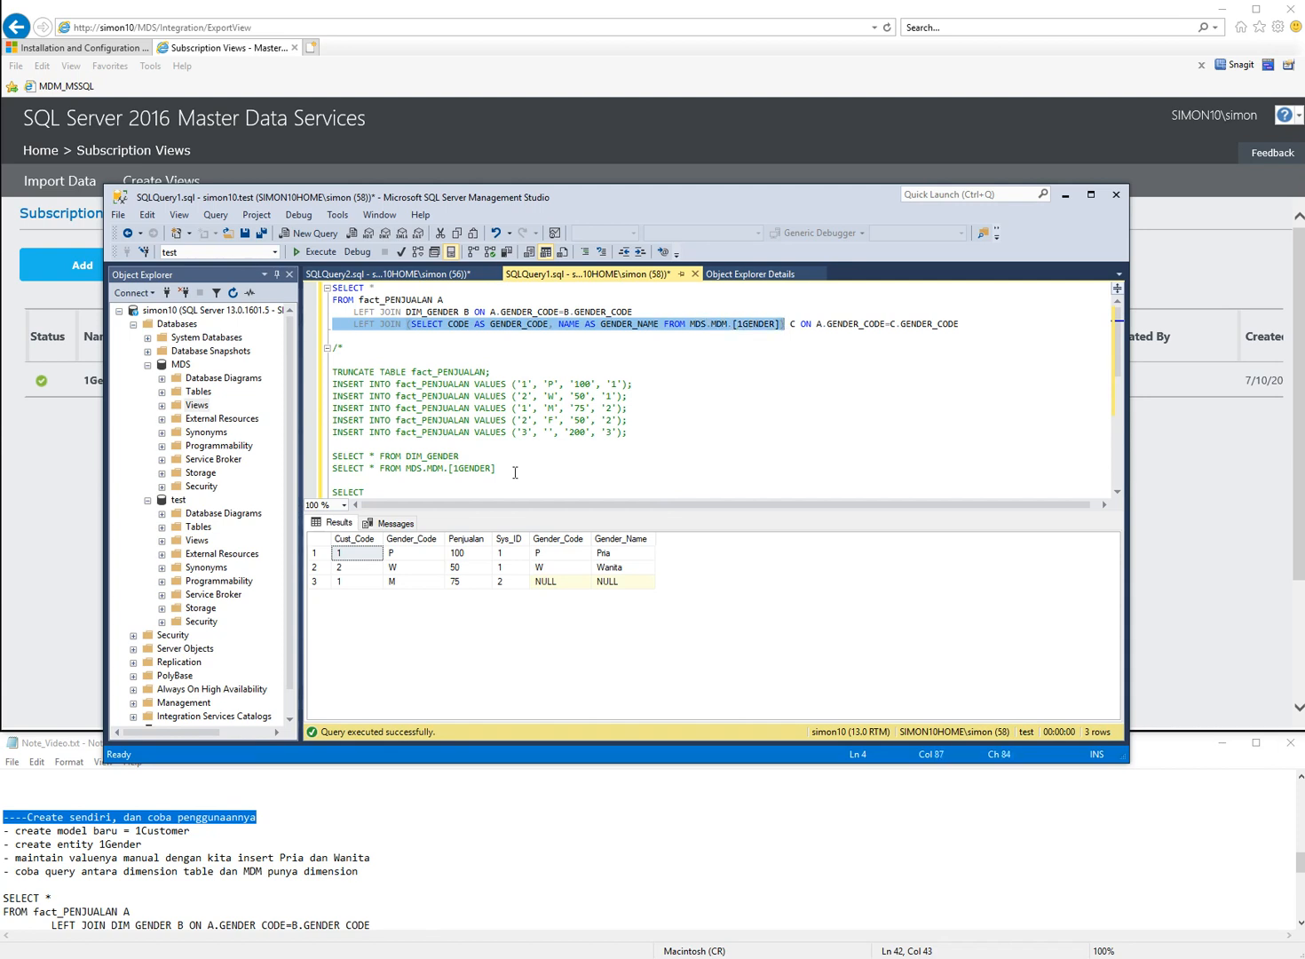
Step: Run the full query joining fact_PENJUALAN to both DIM_GENDER and MDS.MDM.[1GENDER], and examine the row with gender code M
key("Home")
key("ctrl+Home")
key("shift+Down")
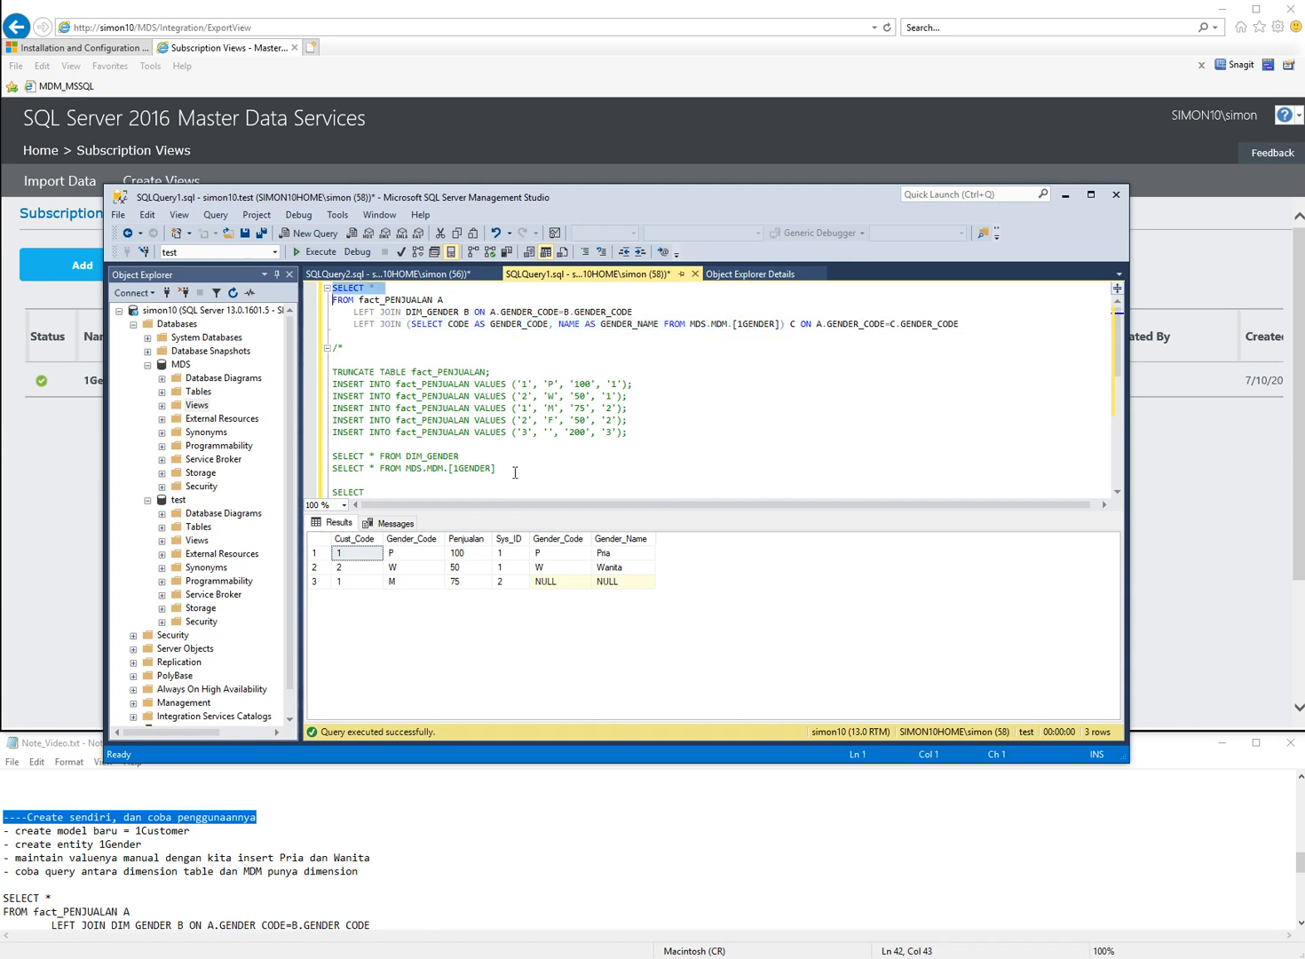
key("shift+Down")
key("shift+Down")
key("shift+Down")
key("F5")
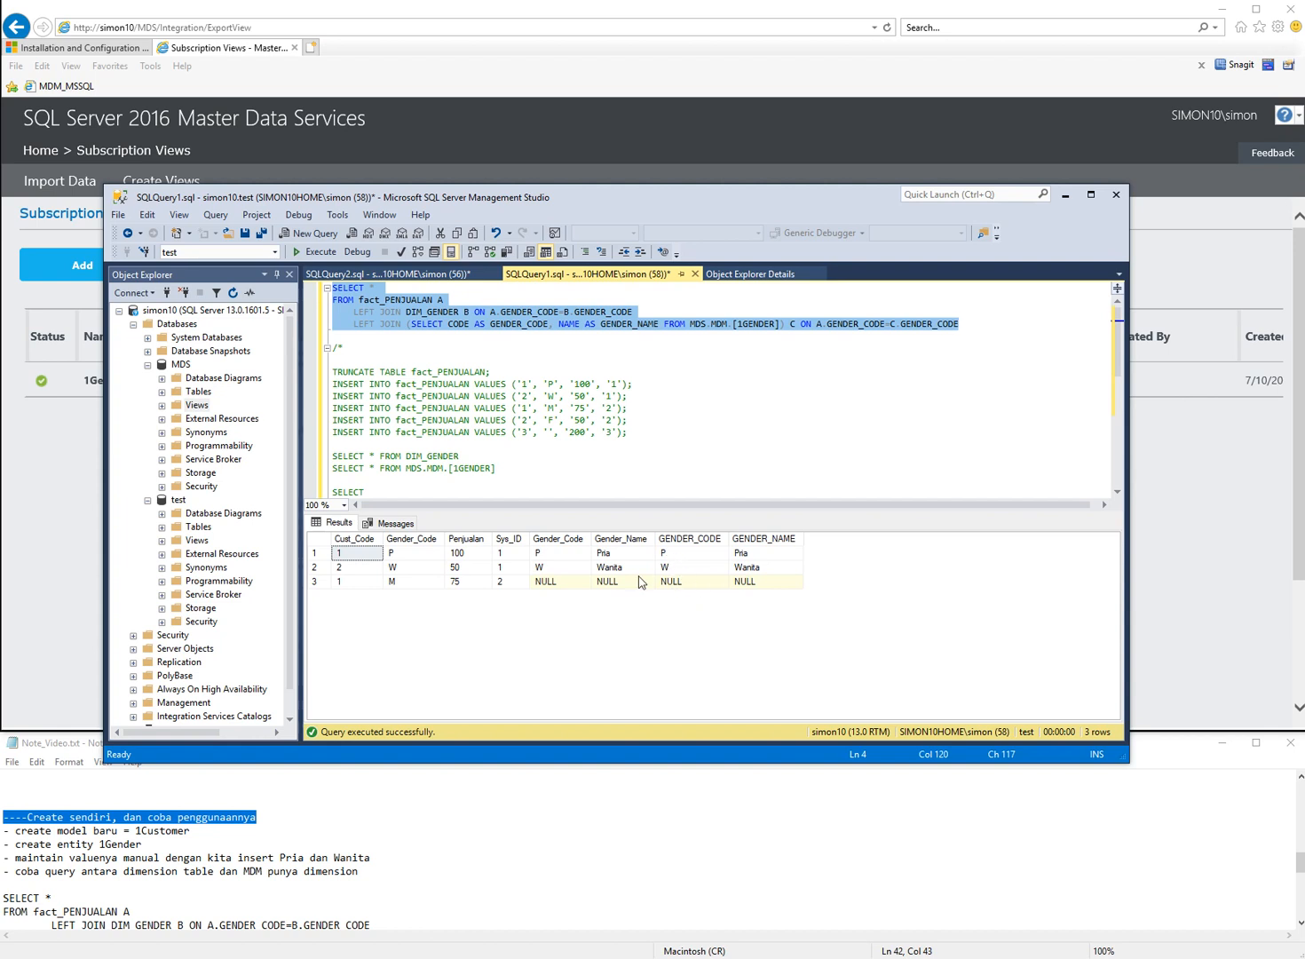
left_click(398, 583)
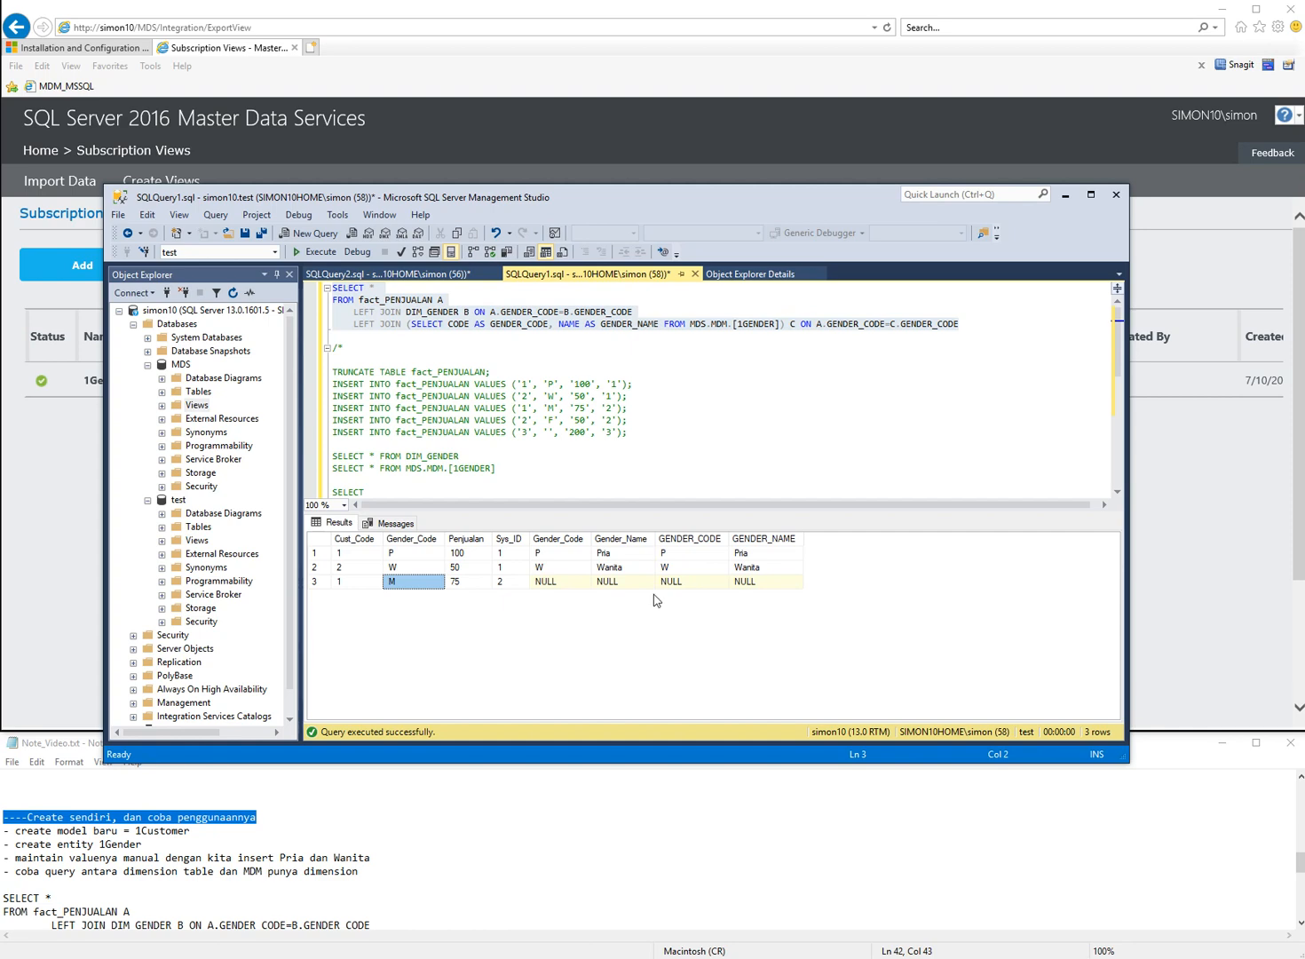
Step: Switch to Master Data Services in the browser and open the 1Customer model's 1Gender members in Explorer
left_click(1194, 581)
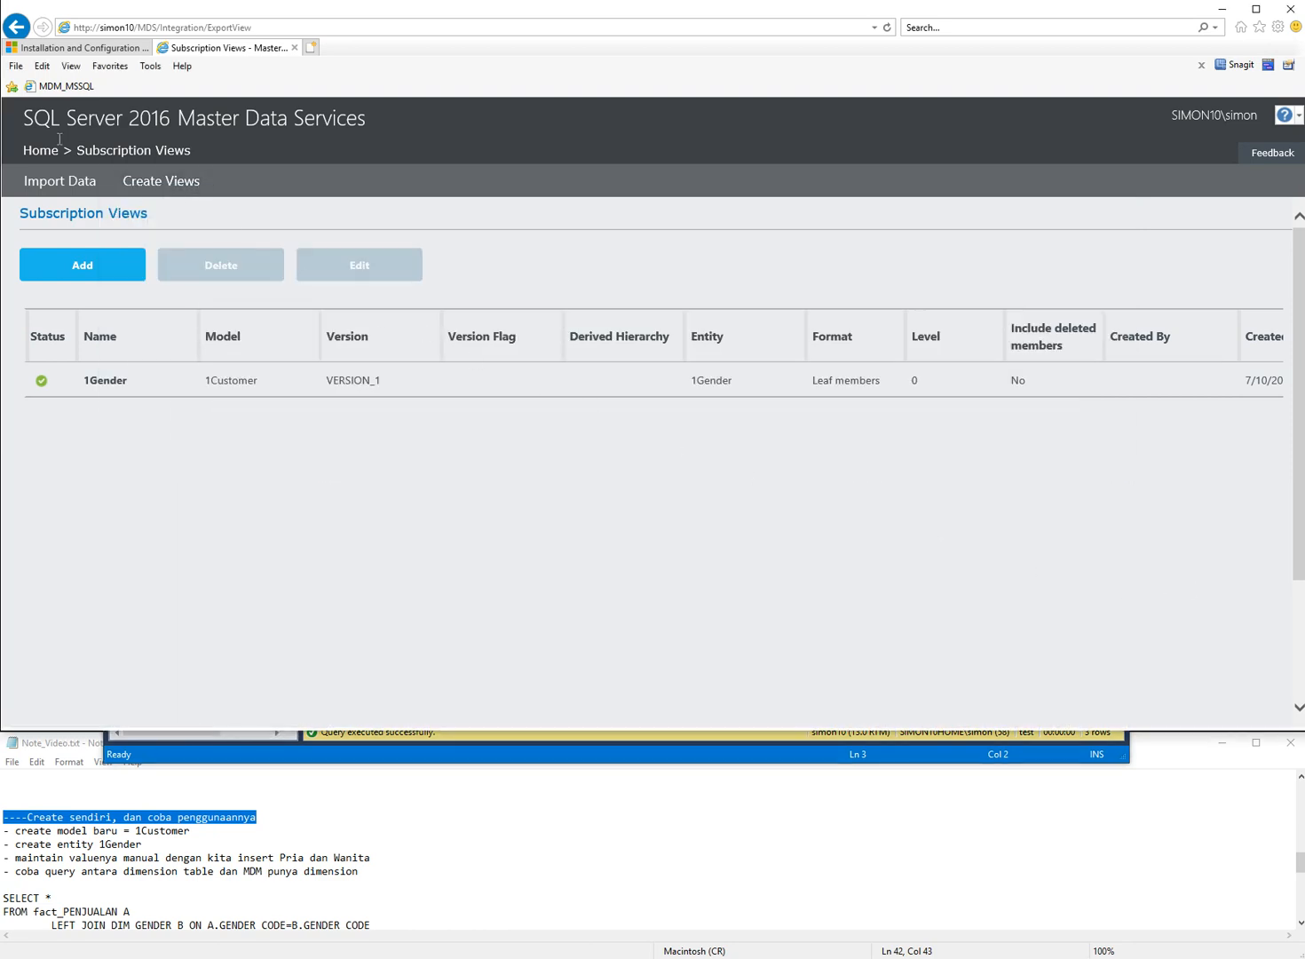
left_click(49, 91)
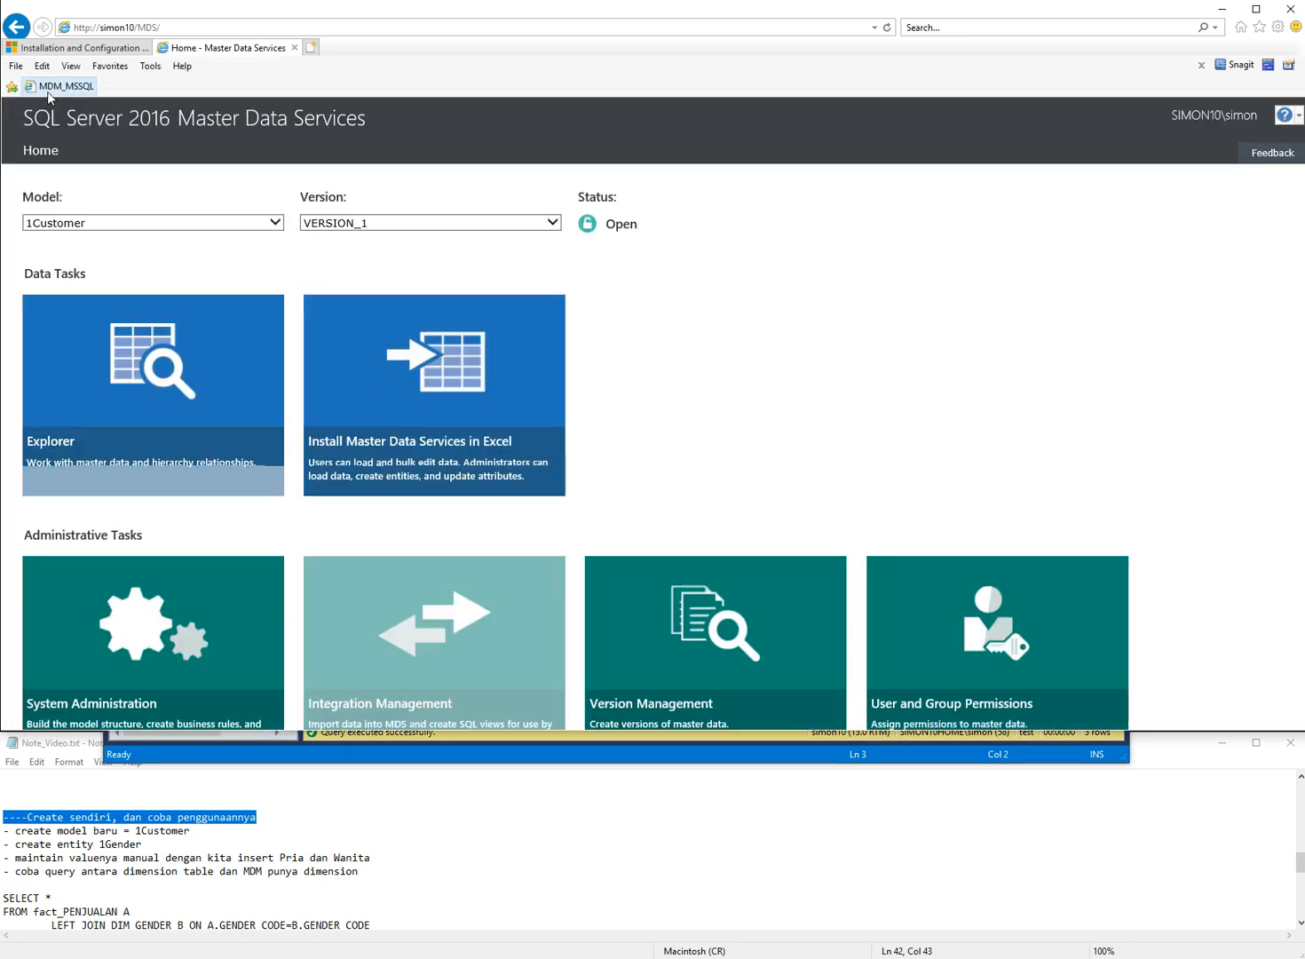
left_click(166, 380)
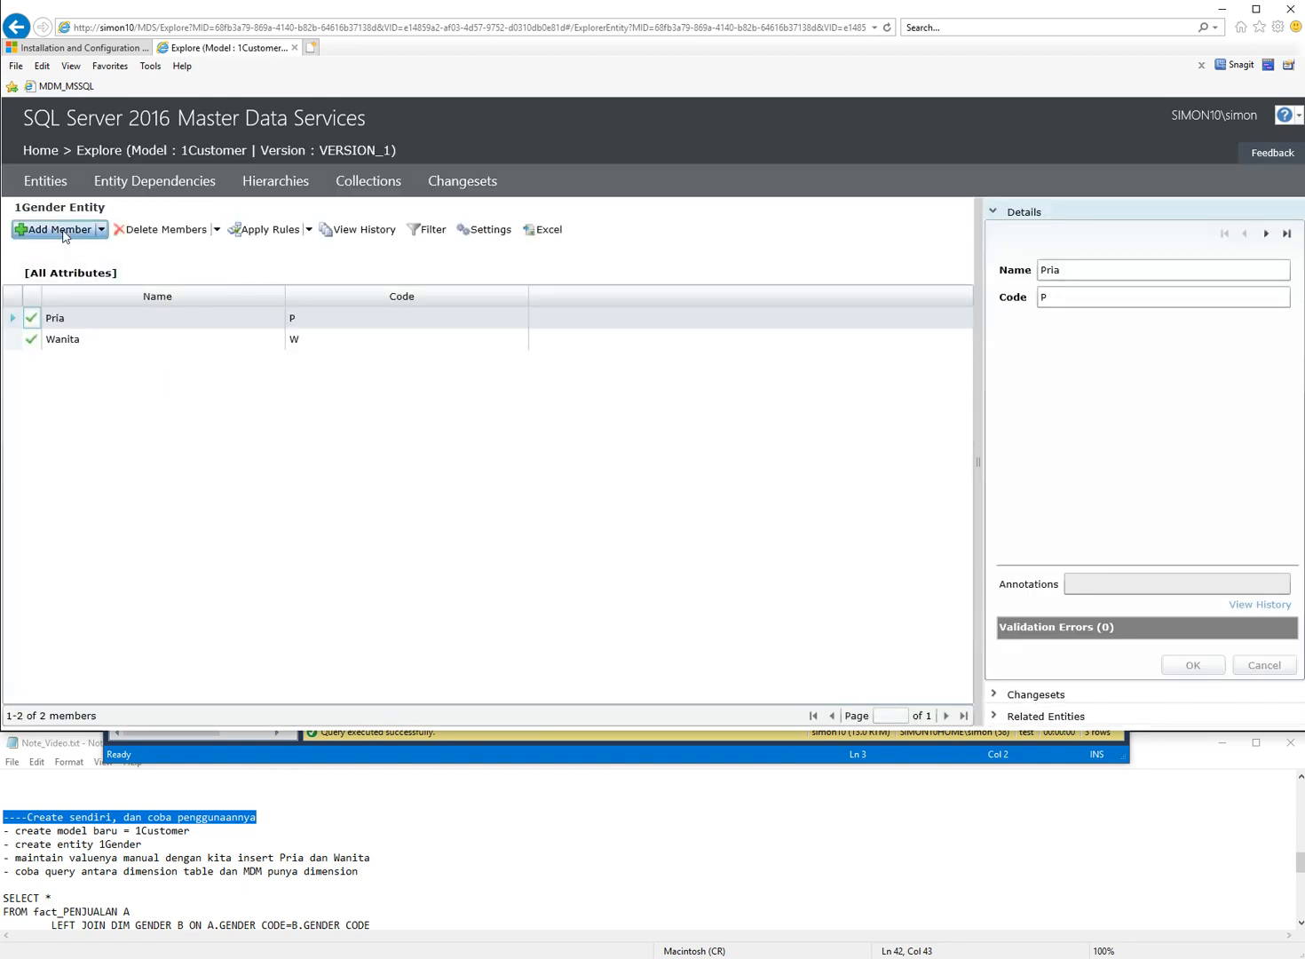
Step: Add a member named Pria with code M to the 1Gender entity
left_click(60, 232)
left_click(1069, 281)
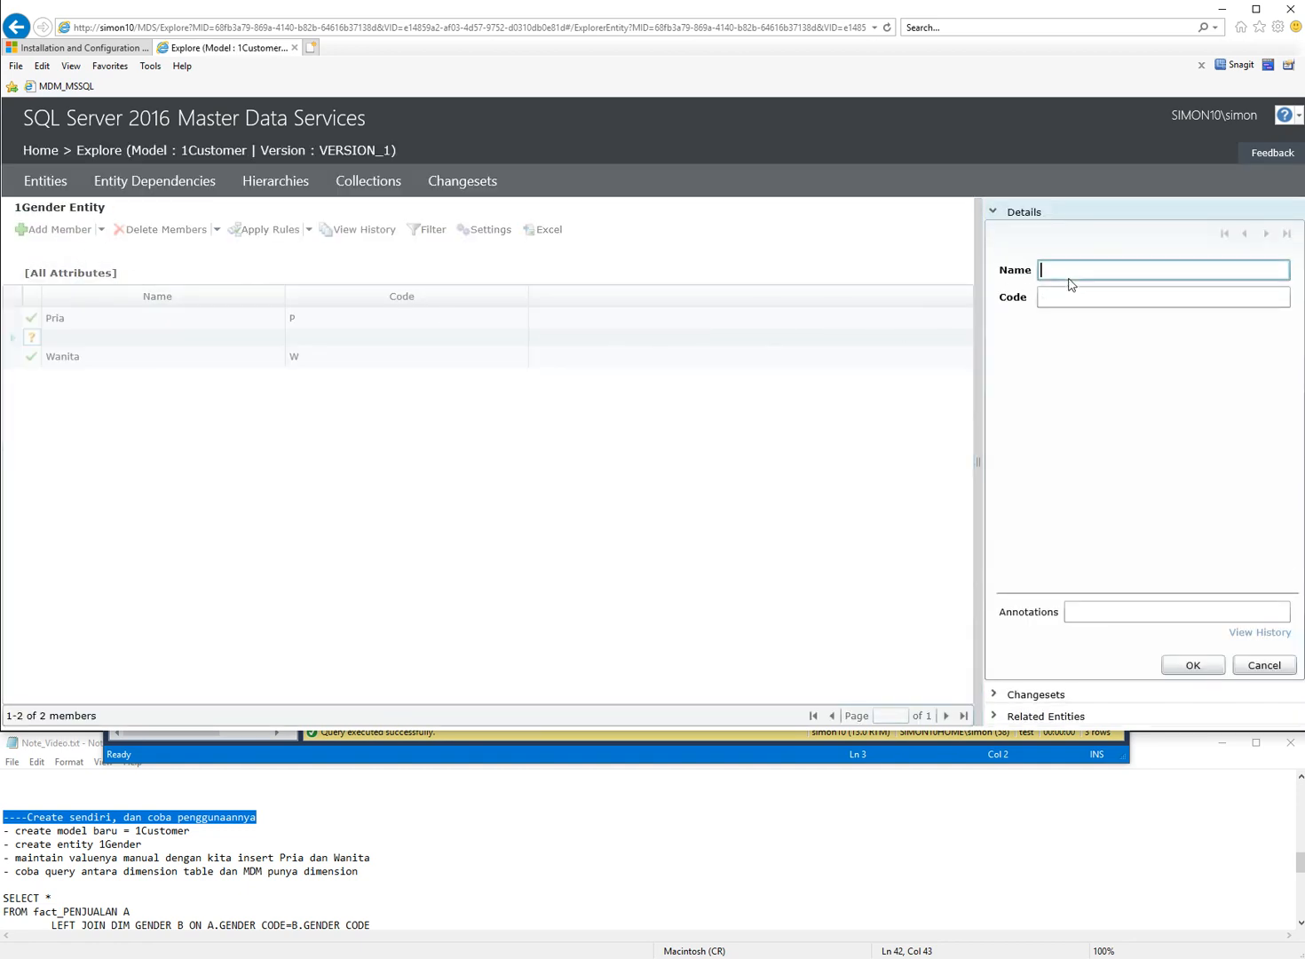
type("Pria")
key("Tab")
type("M")
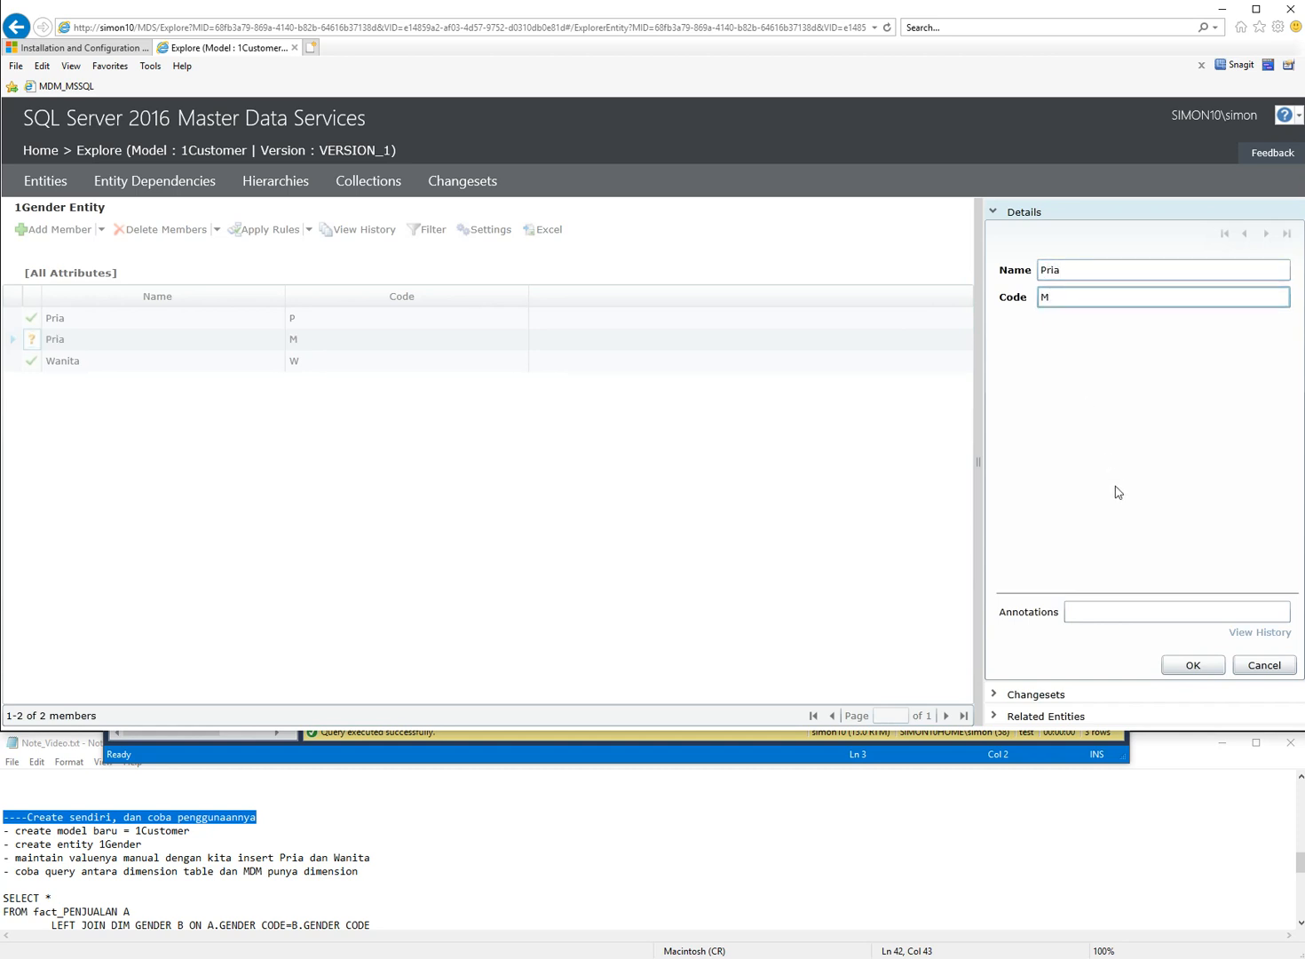
left_click(1180, 663)
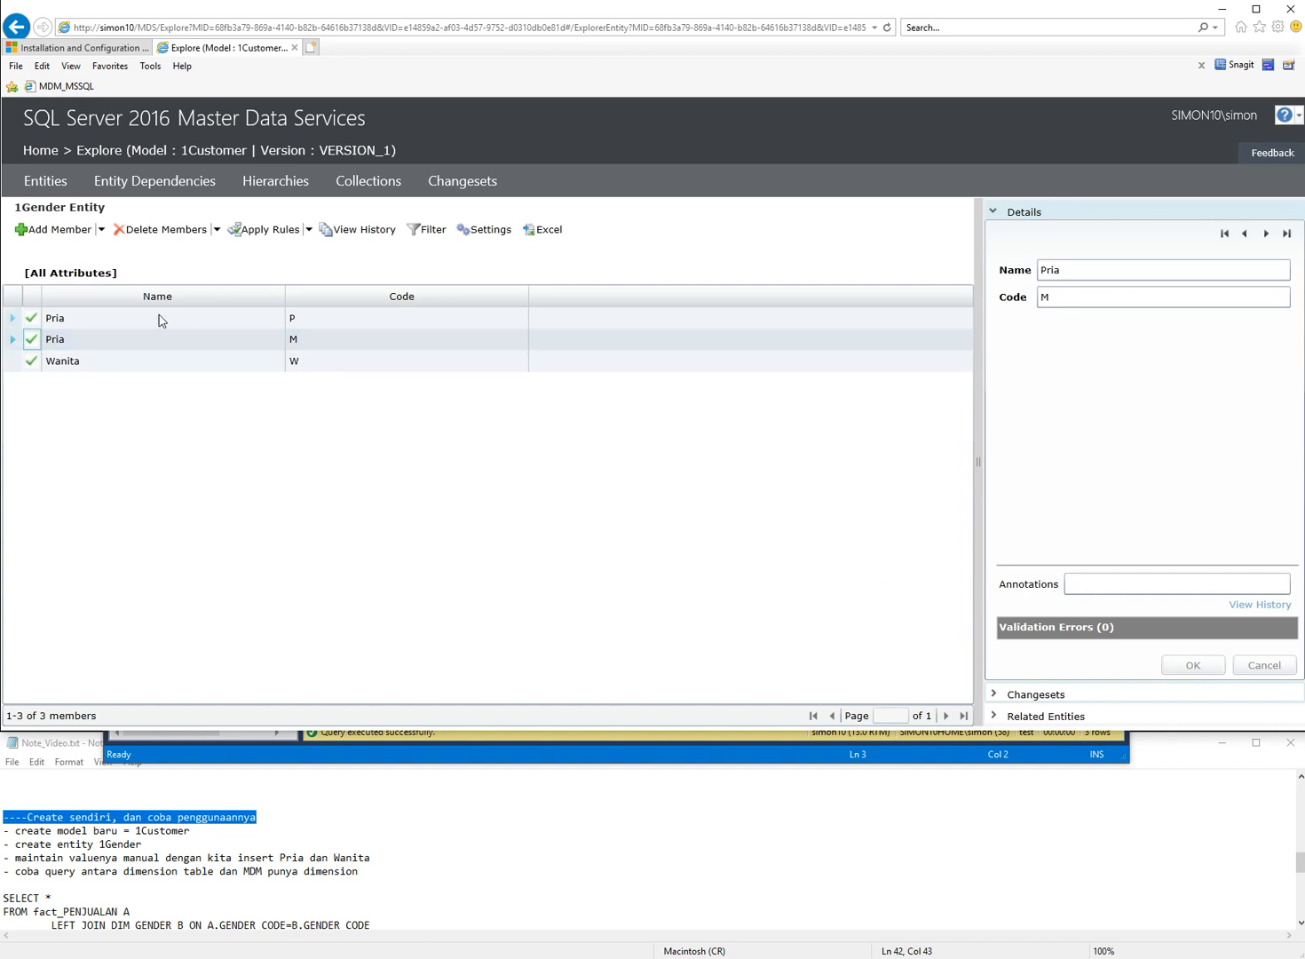
left_click(296, 342)
Step: Switch to SQL Server Management Studio, rerun the query with both joins, and examine how the M row matches the MDS gender columns
key("alt+Tab")
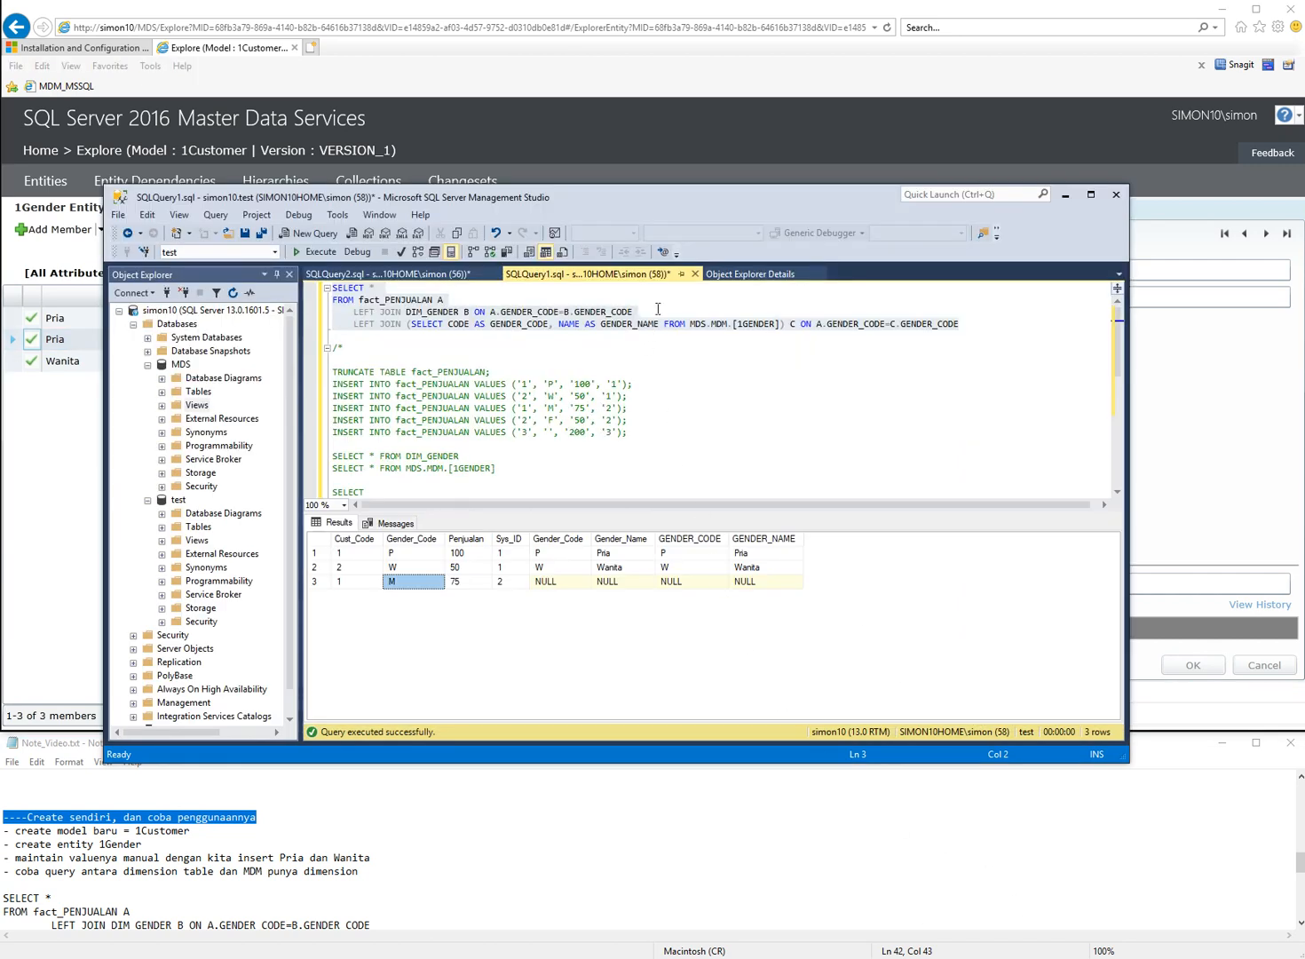
left_click(658, 308)
key("F5")
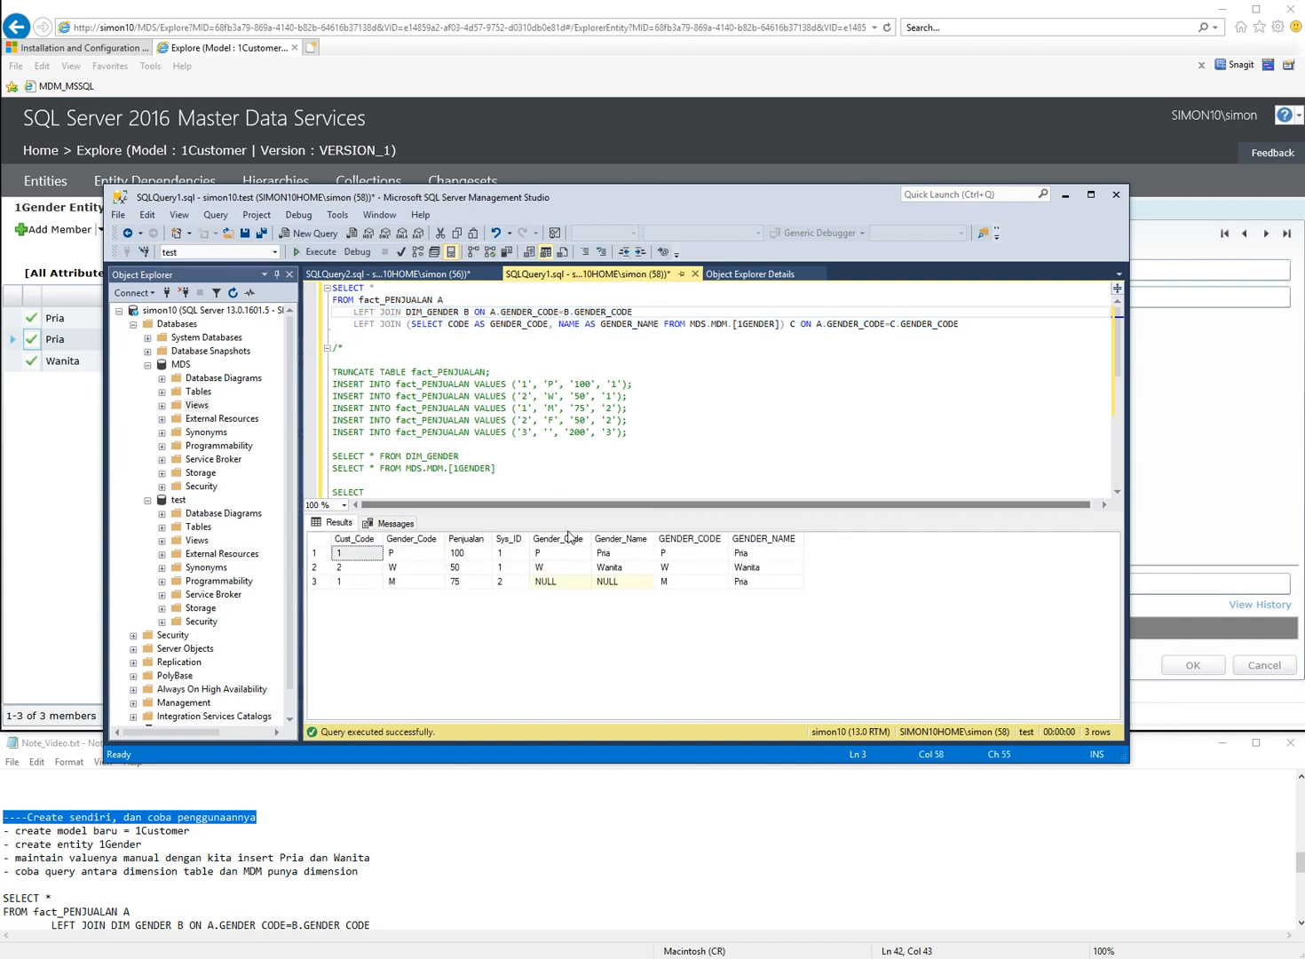
left_click_drag(683, 588, 749, 591)
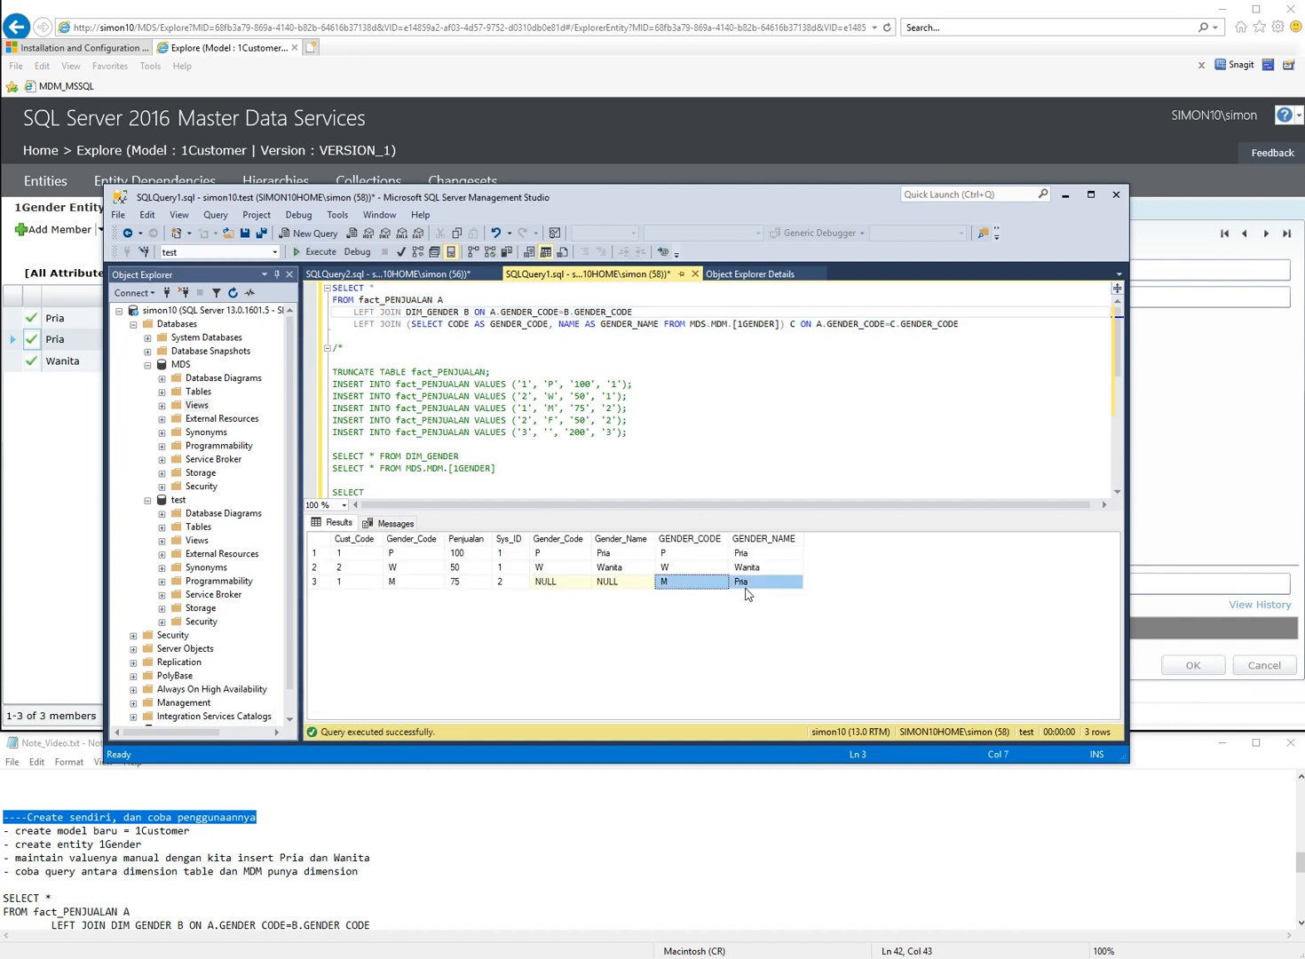
left_click(744, 587)
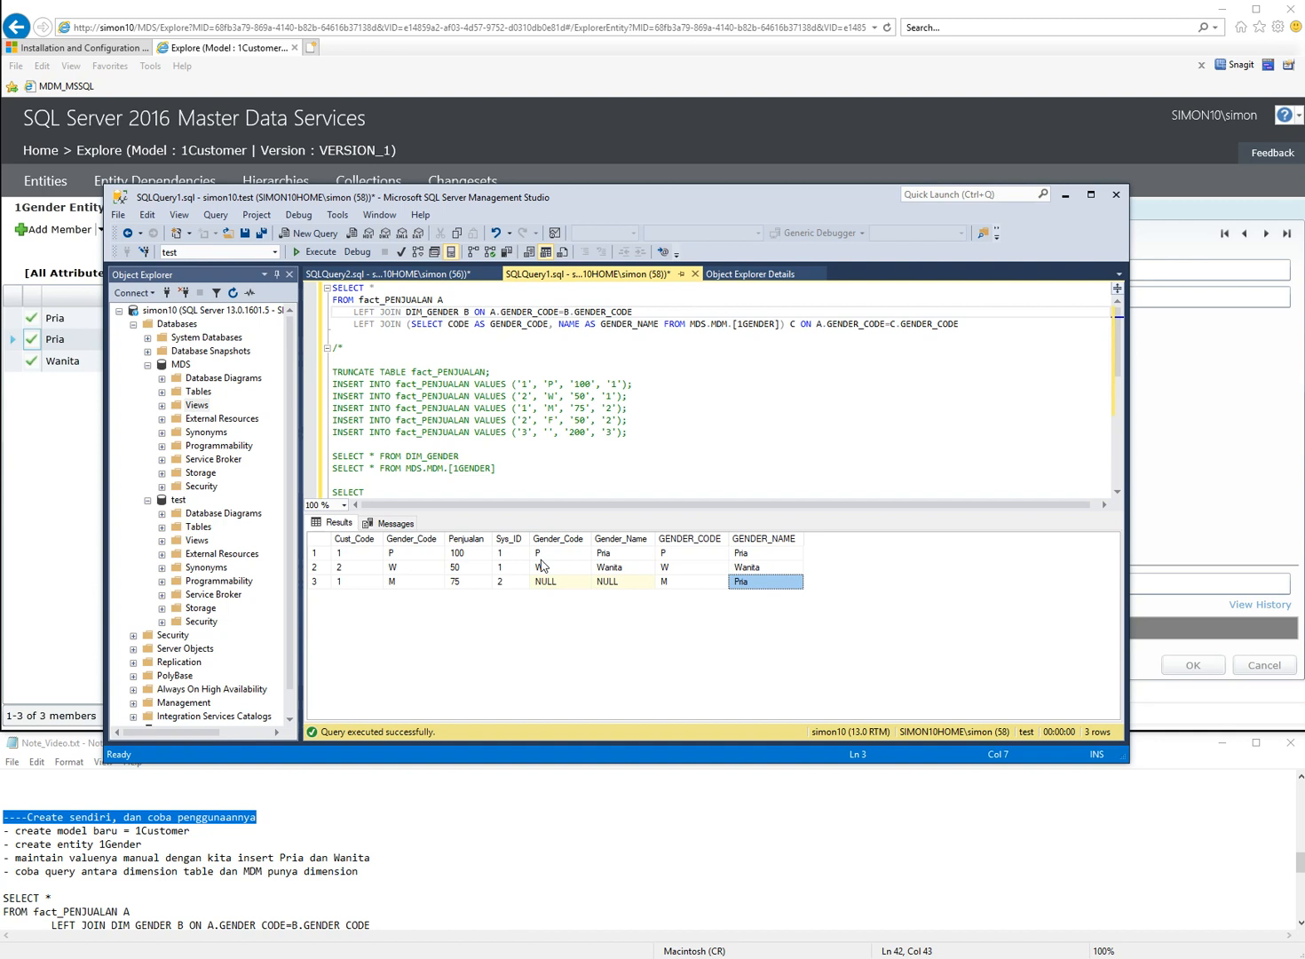
left_click(413, 586)
left_click(742, 590)
Step: Execute only the fourth commented INSERT statement, adding the row ('2', 'F', '50', '2') to fact_PENJUALAN
left_click(654, 420)
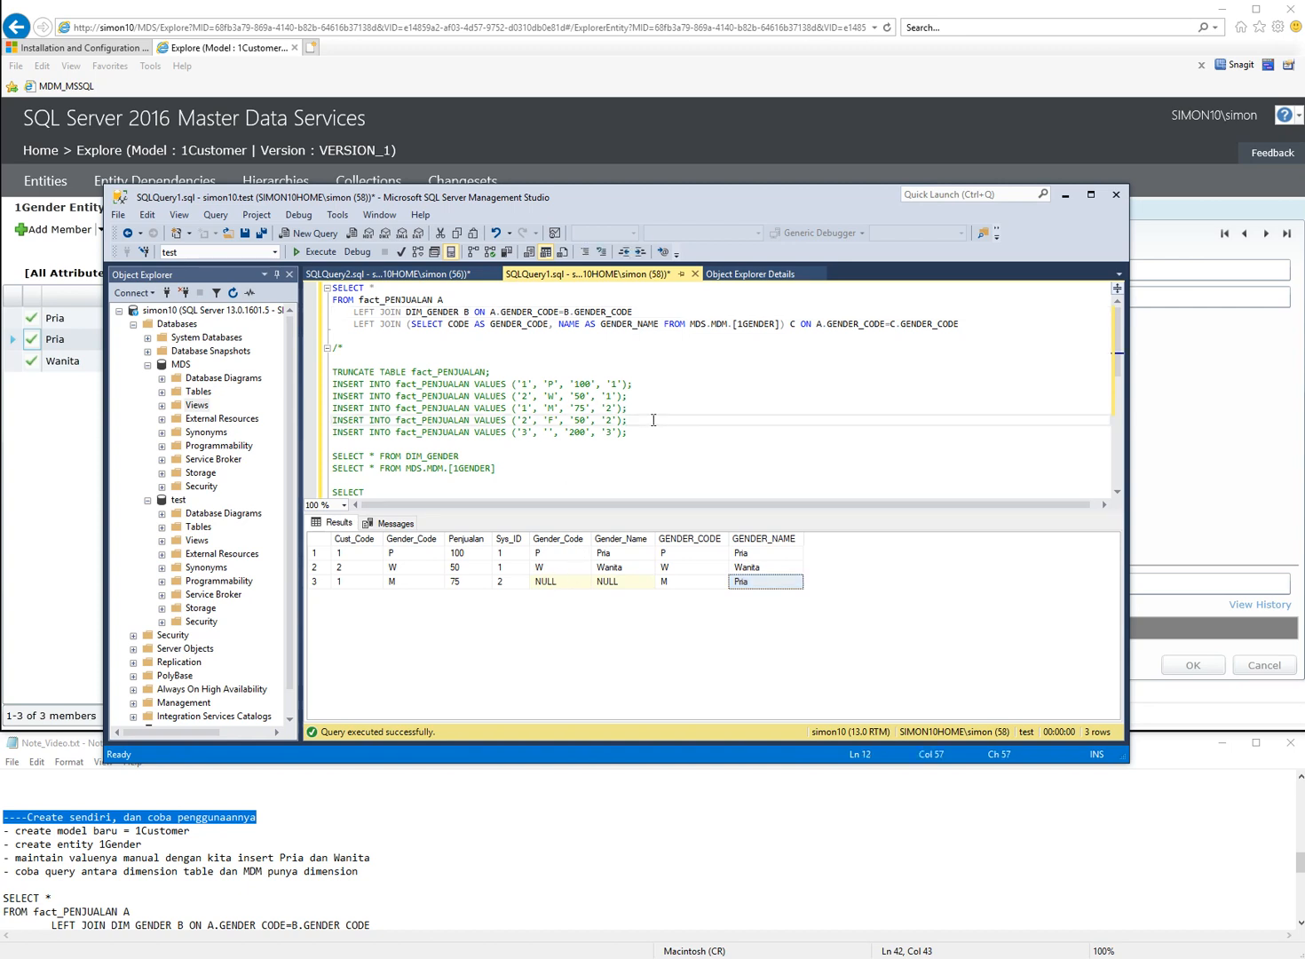
key("shift+End")
key("F5")
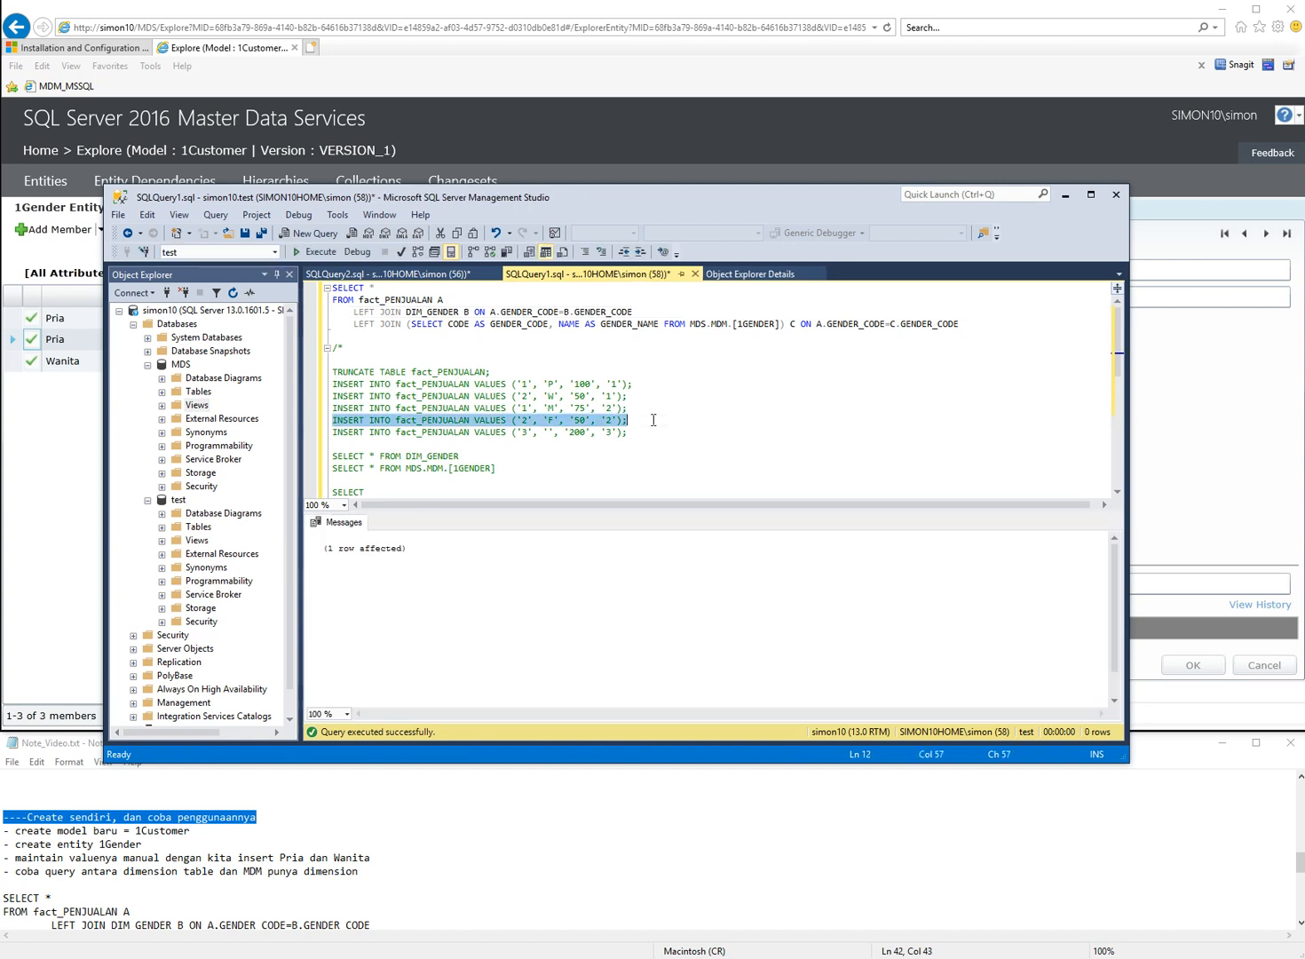
Step: Run only the SELECT with the DIM_GENDER and MDS.MDM.[1GENDER] joins to check how the new F row matches
key("ctrl+Home")
key("shift+Down")
key("shift+Down")
key("shift+Down")
key("shift+End")
key("F5")
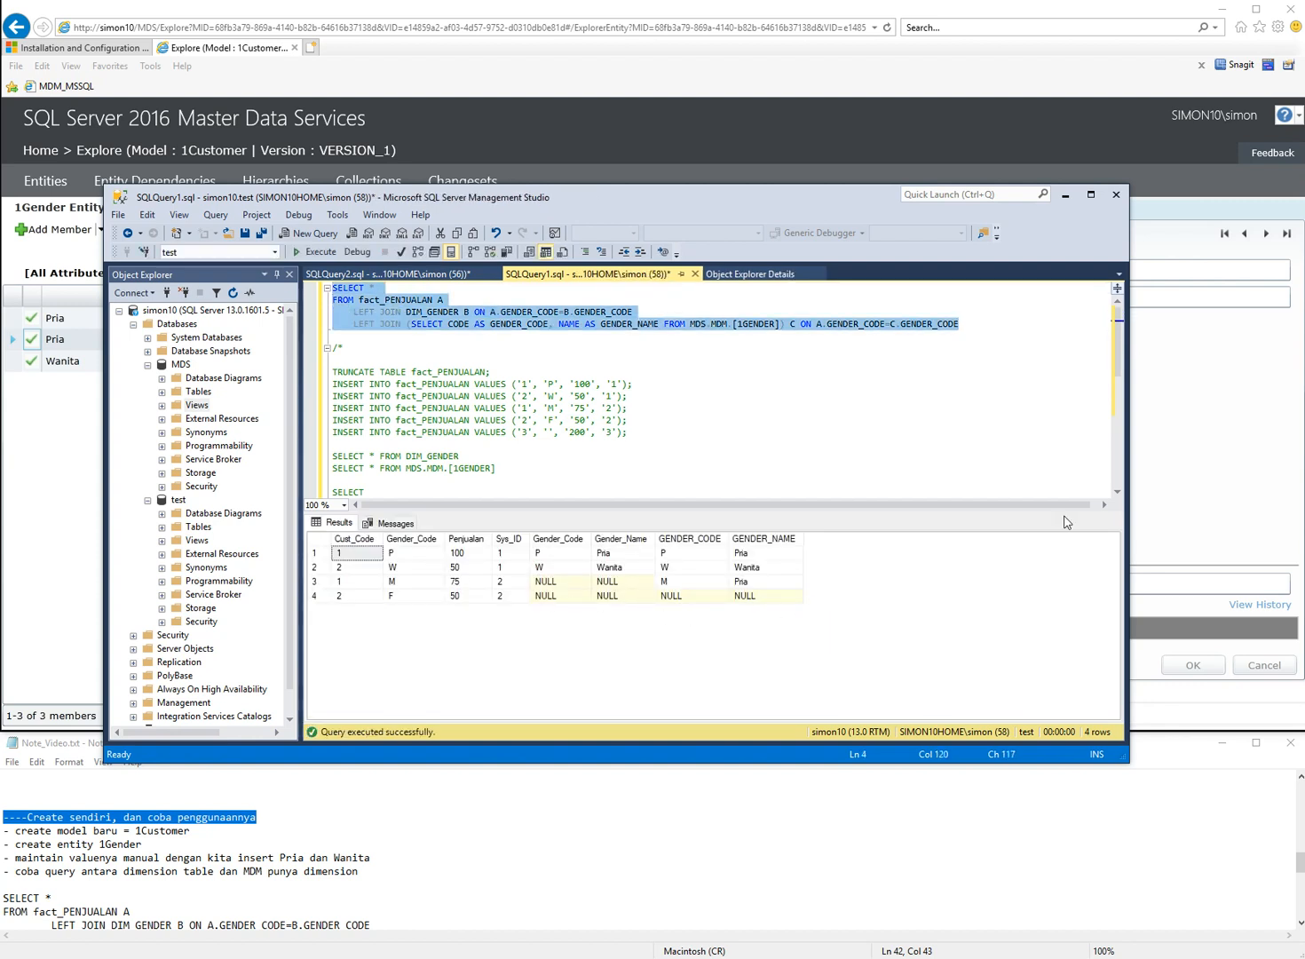
Step: Return to Master Data Services in the browser and add a 1Gender member named Wanita with code F
left_click(1176, 465)
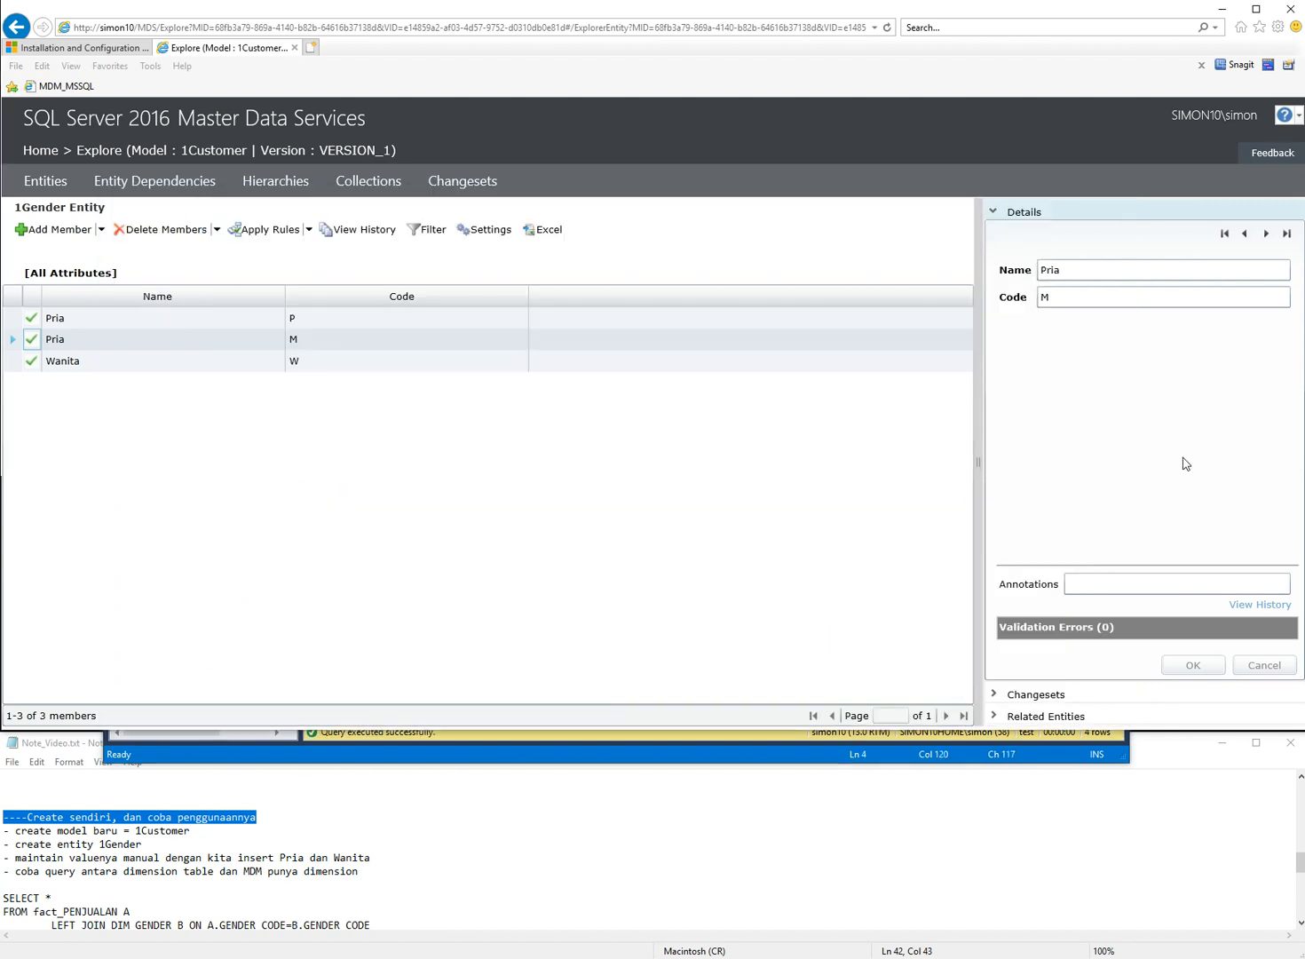
left_click(64, 230)
left_click(1071, 271)
type("W")
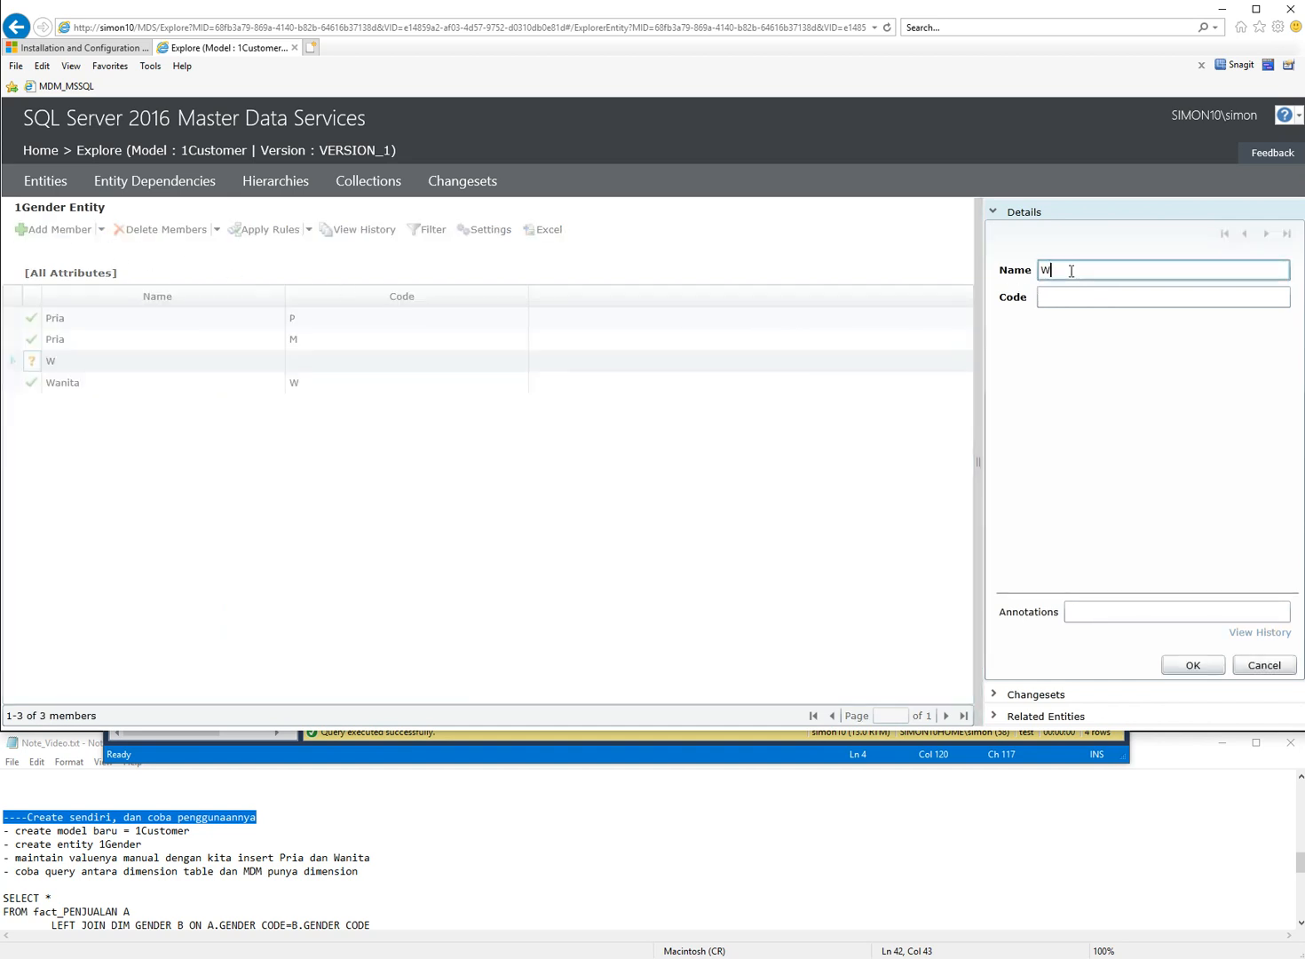
type("anita")
key("Tab")
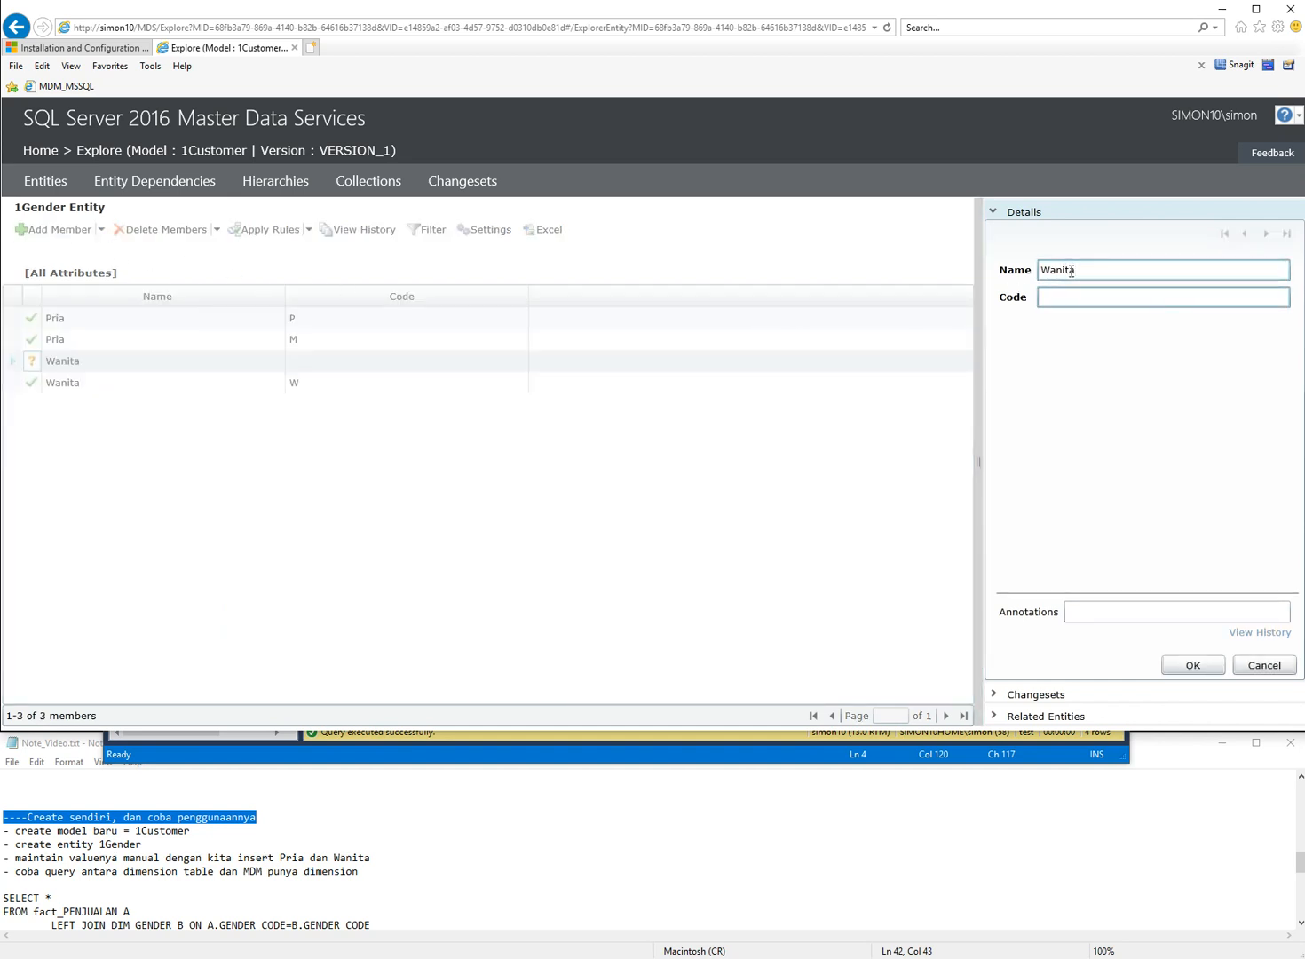
type("F")
left_click(1188, 665)
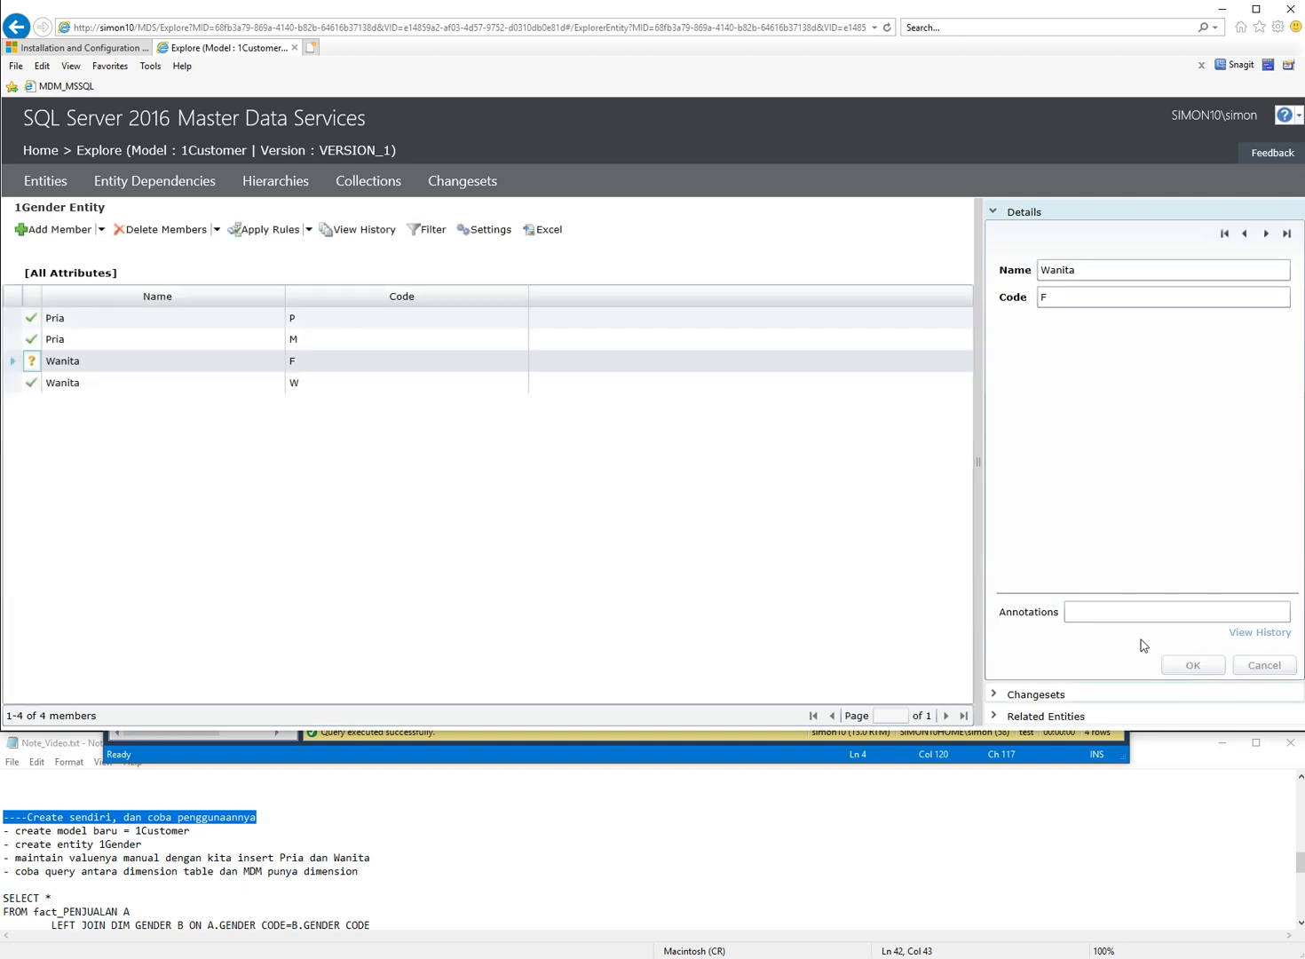
Step: Switch to SQL Server Management Studio, rerun the two-join query, and examine the F row's MDS gender code and name
key("alt+Tab")
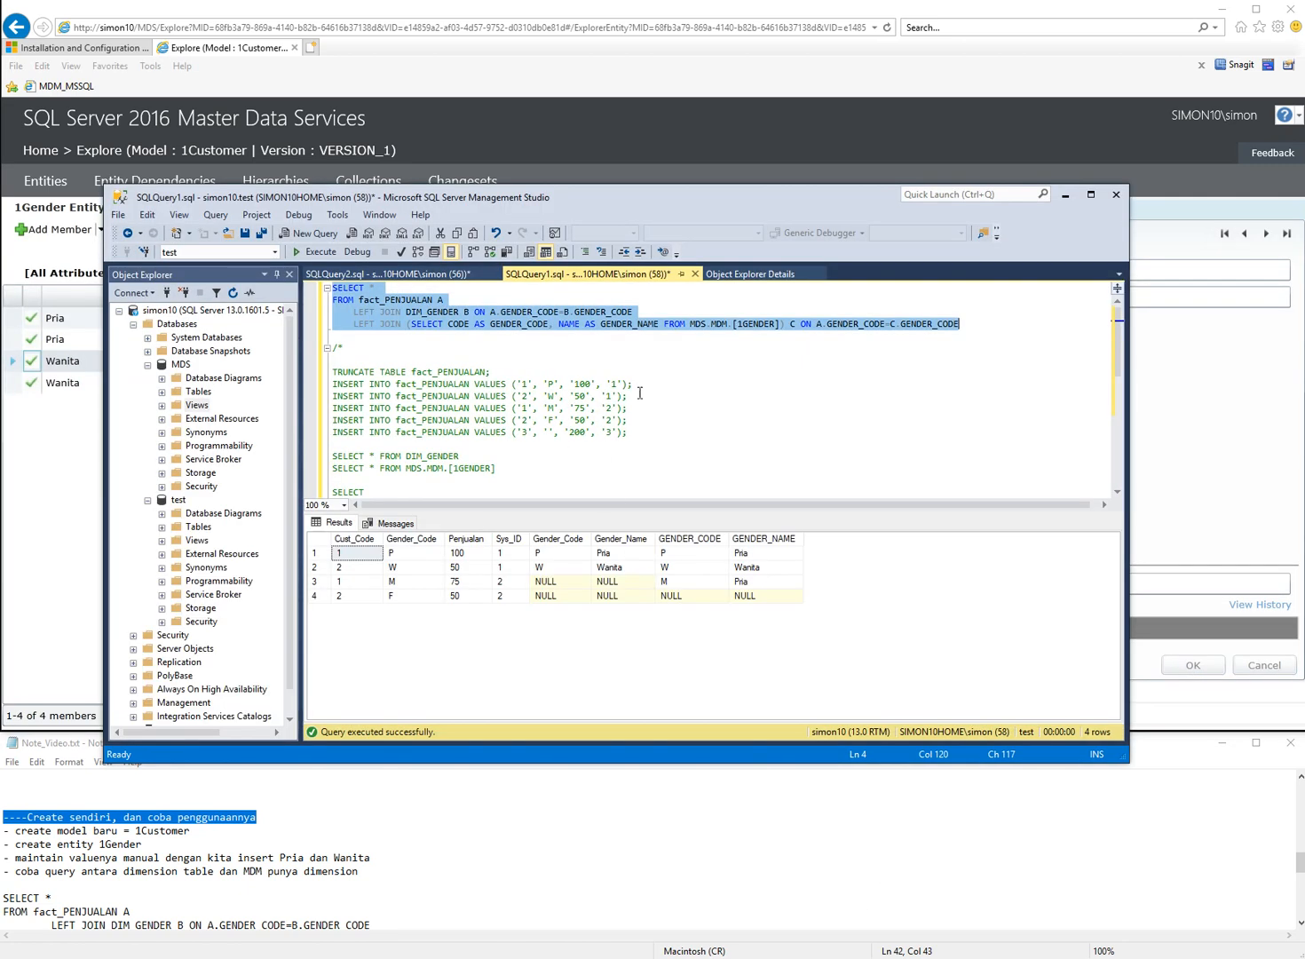
key("F5")
left_click(697, 596)
left_click(759, 596)
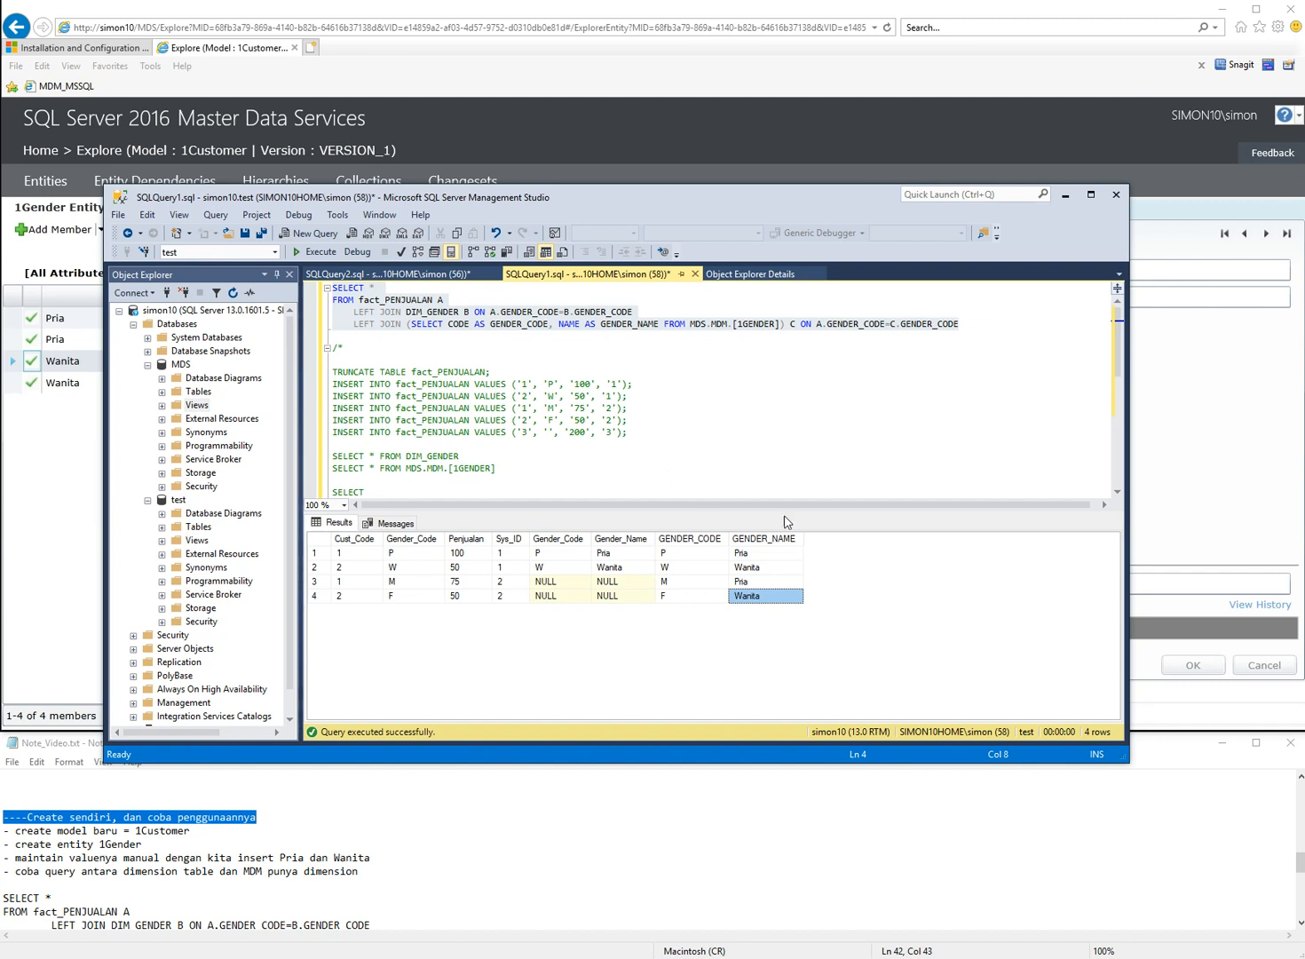
Step: Highlight the part of the second LEFT JOIN's subquery running from GENDER_NAME to MDS.MDM.[1GENDER]
left_click(604, 325)
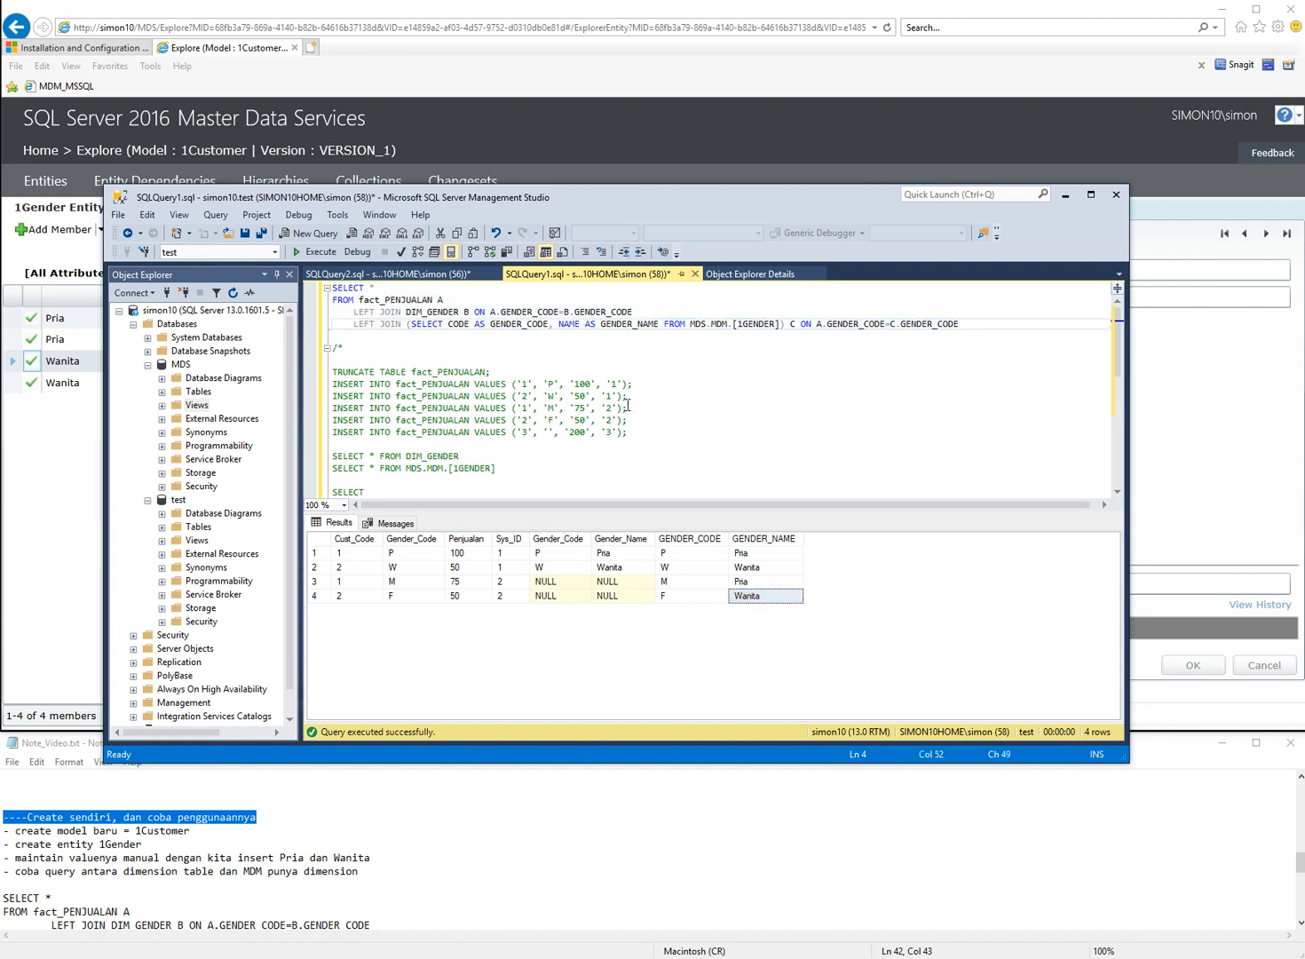
key("shift+Right")
key("shift+Right")
key("shift+Right")
key("shift+Right")
key("shift+Right")
key("shift+Right")
key("shift+Right")
key("shift+Right")
key("shift+Right")
key("shift+Right")
key("shift+Right")
key("shift+Right")
key("shift+Right")
key("shift+Right")
key("shift+Right")
key("shift+Right")
key("shift+Right")
key("shift+Right")
key("shift+Right")
key("shift+Right")
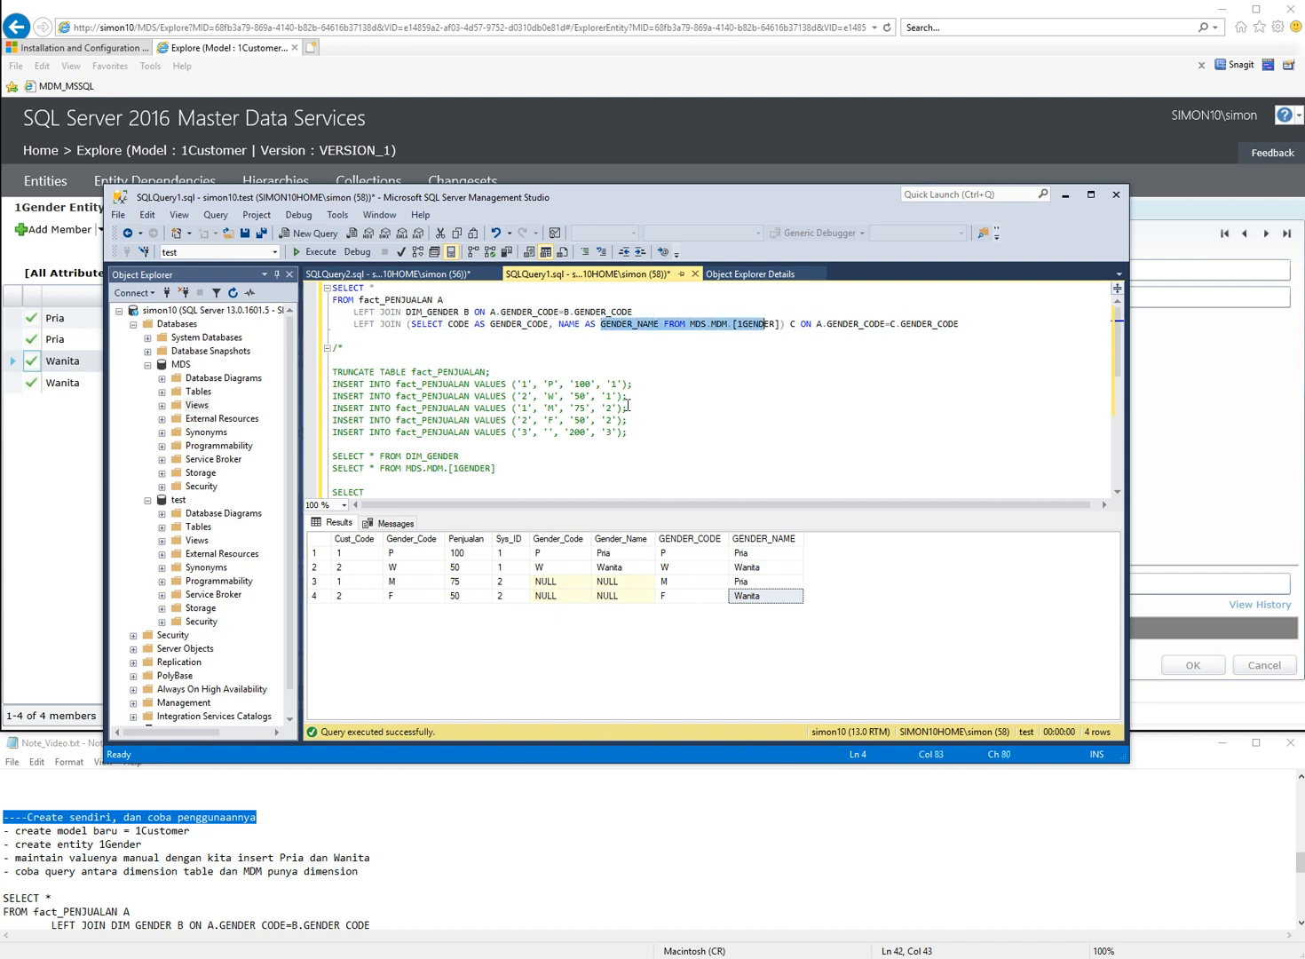
Step: Compare the two joins by highlighting the DIM_GENDER join line, followed by the MDS join up to [1GENDER]
key("Up")
key("shift+Home")
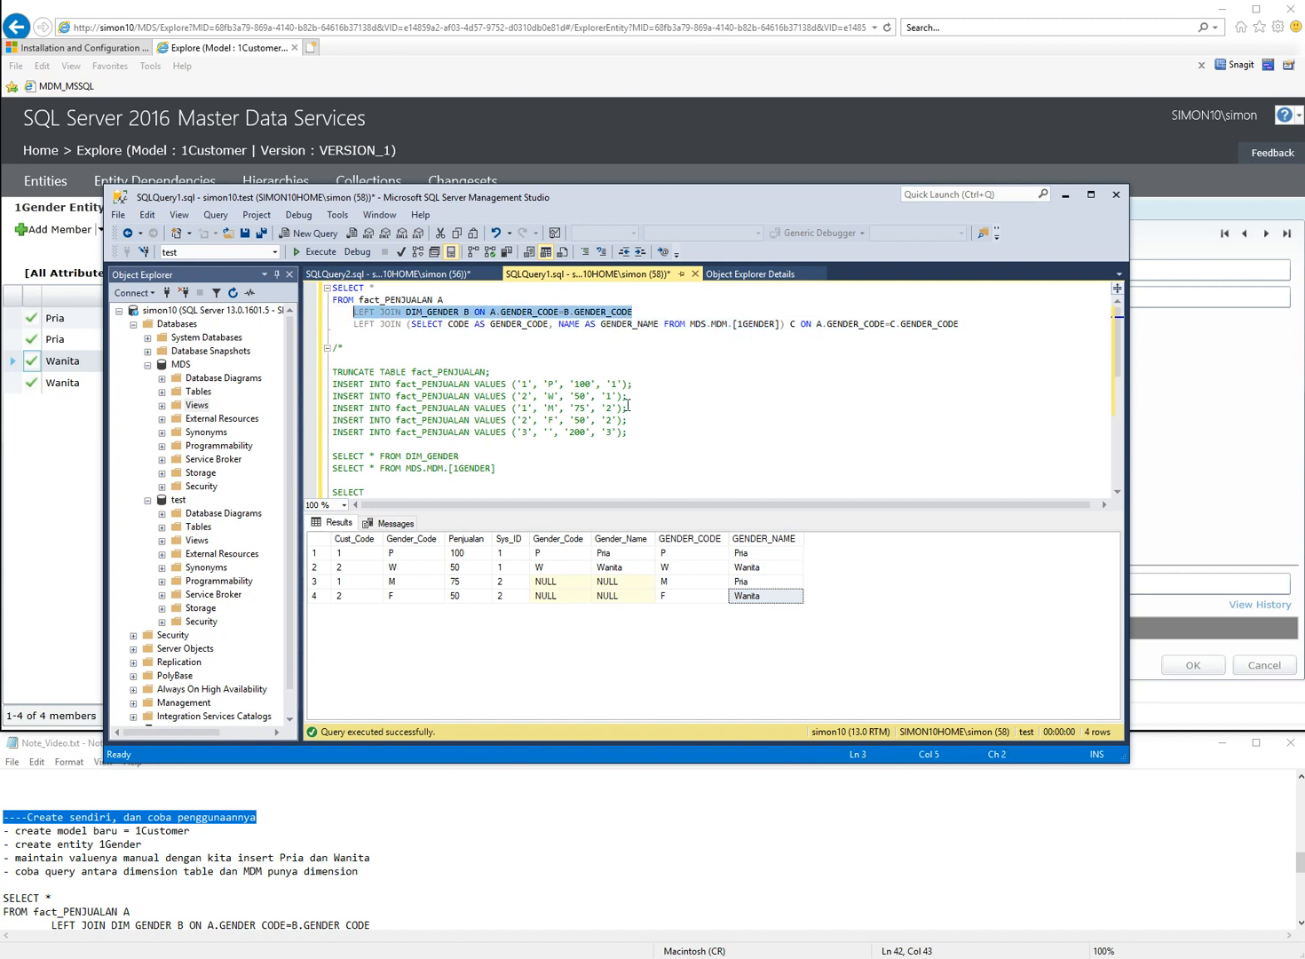
key("Down")
key("shift+Right")
key("shift+Right")
key("shift+Right")
key("shift+Right")
key("shift+Right")
key("shift+Right")
key("shift+Right")
key("shift+Right")
key("shift+Right")
key("shift+Right")
key("shift+Right")
key("shift+Right")
key("shift+Right")
key("shift+Right")
key("shift+Right")
key("shift+Right")
key("shift+Right")
key("shift+Right")
key("shift+Right")
key("shift+Right")
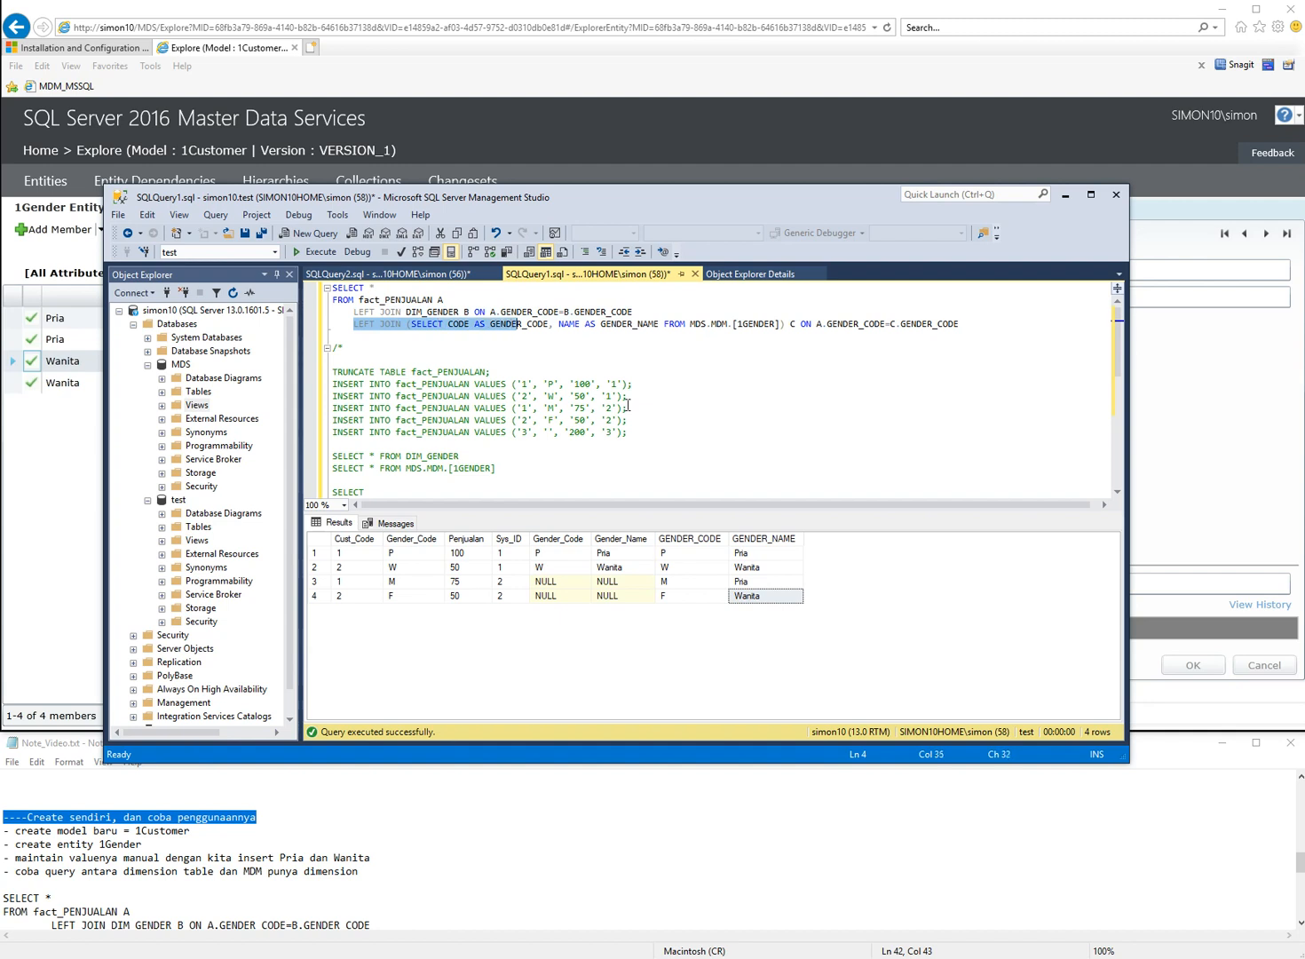
key("shift+Right")
key("shift+Right")
key("shift+Right")
key("shift+Right")
key("shift+Right")
key("shift+Right")
key("shift+Right")
key("shift+Right")
key("shift+Right")
key("shift+Right")
key("shift+Right")
key("shift+Right")
key("shift+Right")
key("shift+Right")
key("shift+Right")
key("shift+Right")
key("shift+Right")
key("shift+Right")
key("shift+Right")
key("shift+Right")
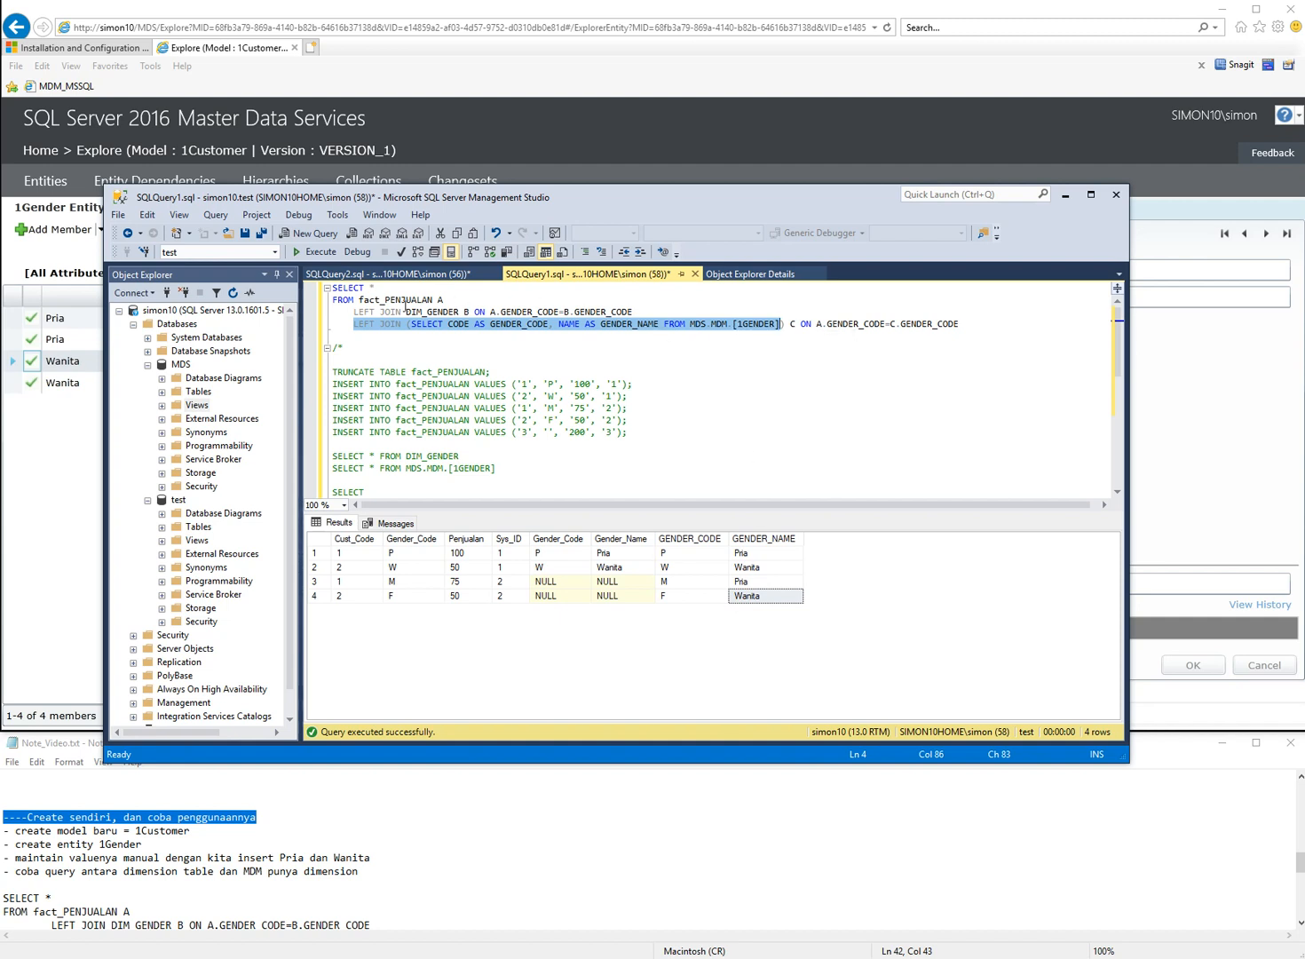
Step: Highlight the DIM_GENDER table name in the first LEFT JOIN
left_click(429, 313)
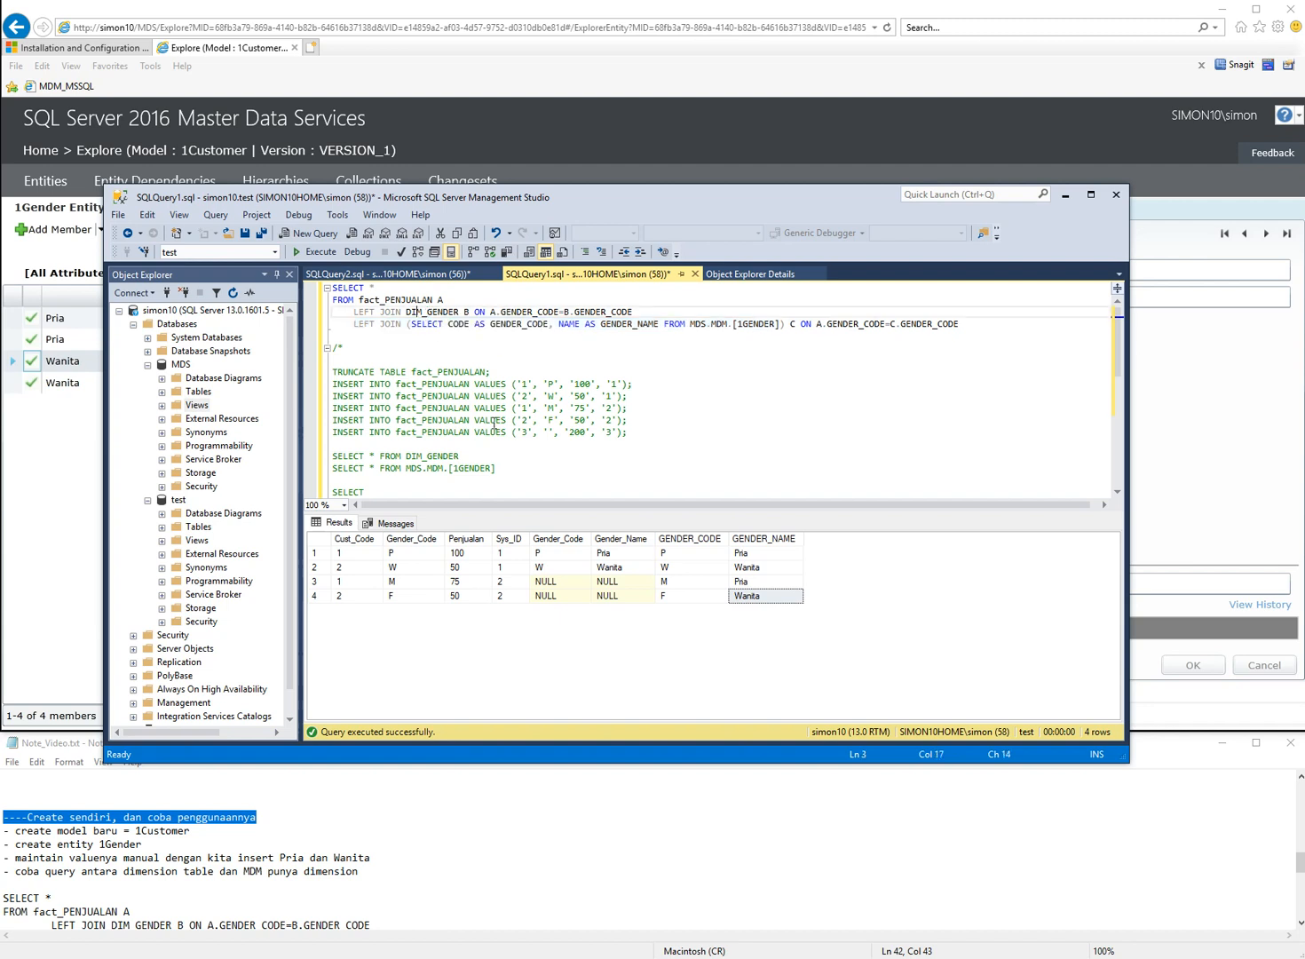
key("Left")
key("Left")
key("shift+Right")
key("shift+Right")
key("shift+Right")
key("shift+Right")
key("shift+Right")
key("shift+Right")
key("shift+Right")
key("shift+Right")
key("shift+Right")
key("shift+Right")
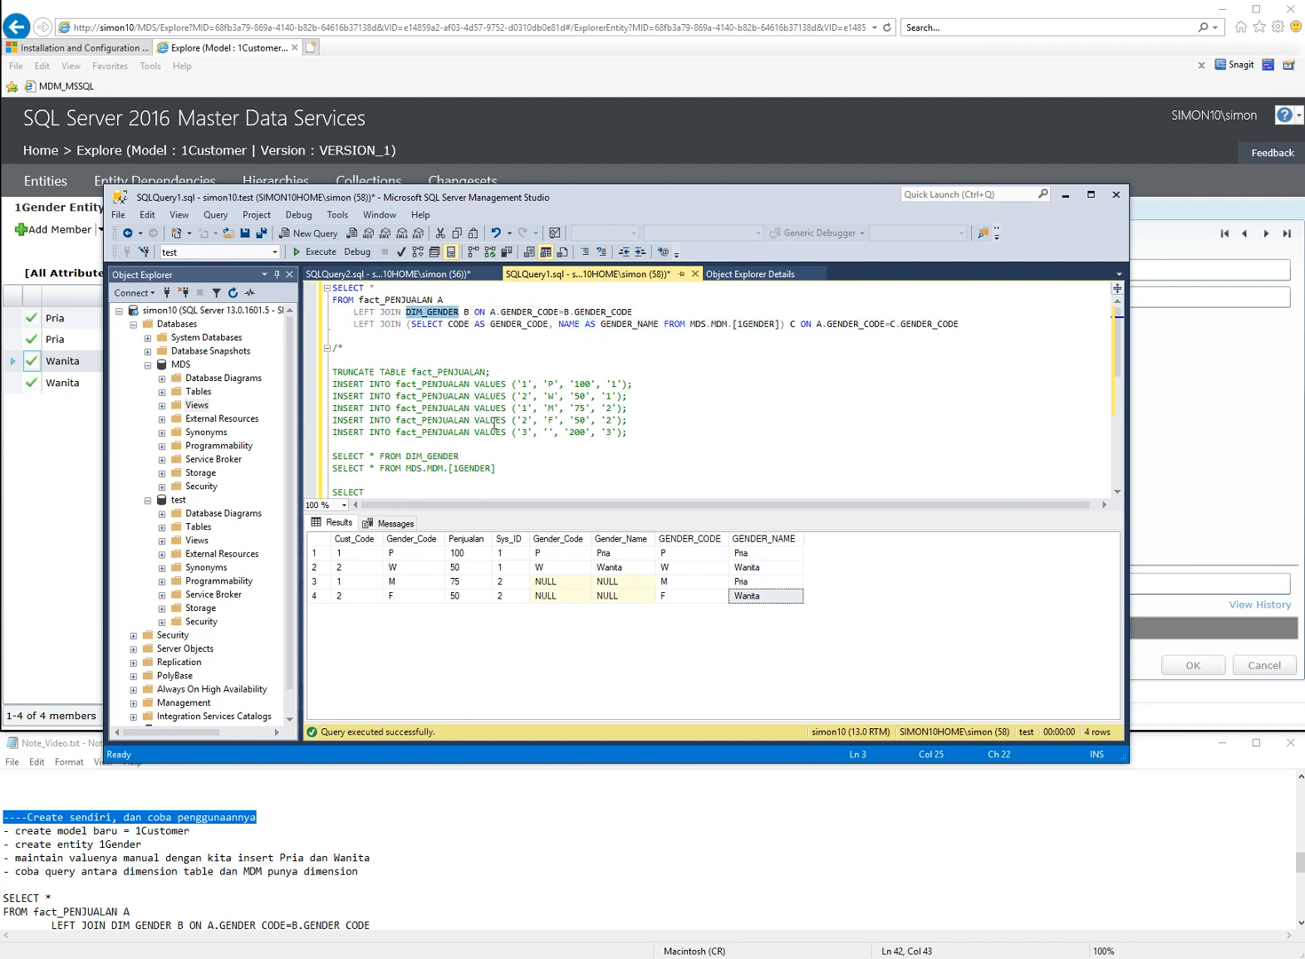
key("Down")
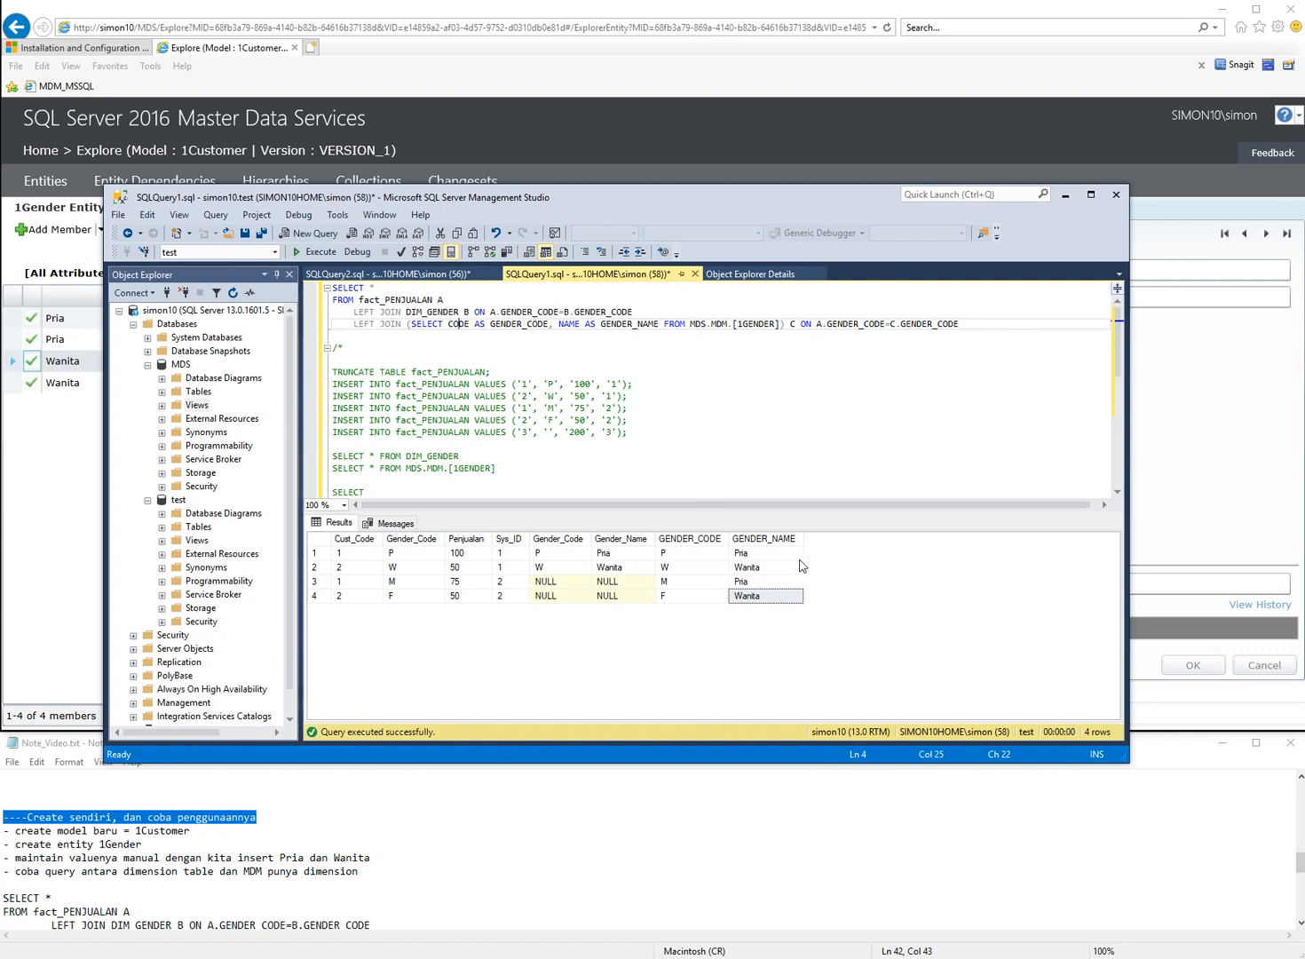
Step: Minimize SQL Server Management Studio and return to the Master Data Services home page
left_click(407, 844)
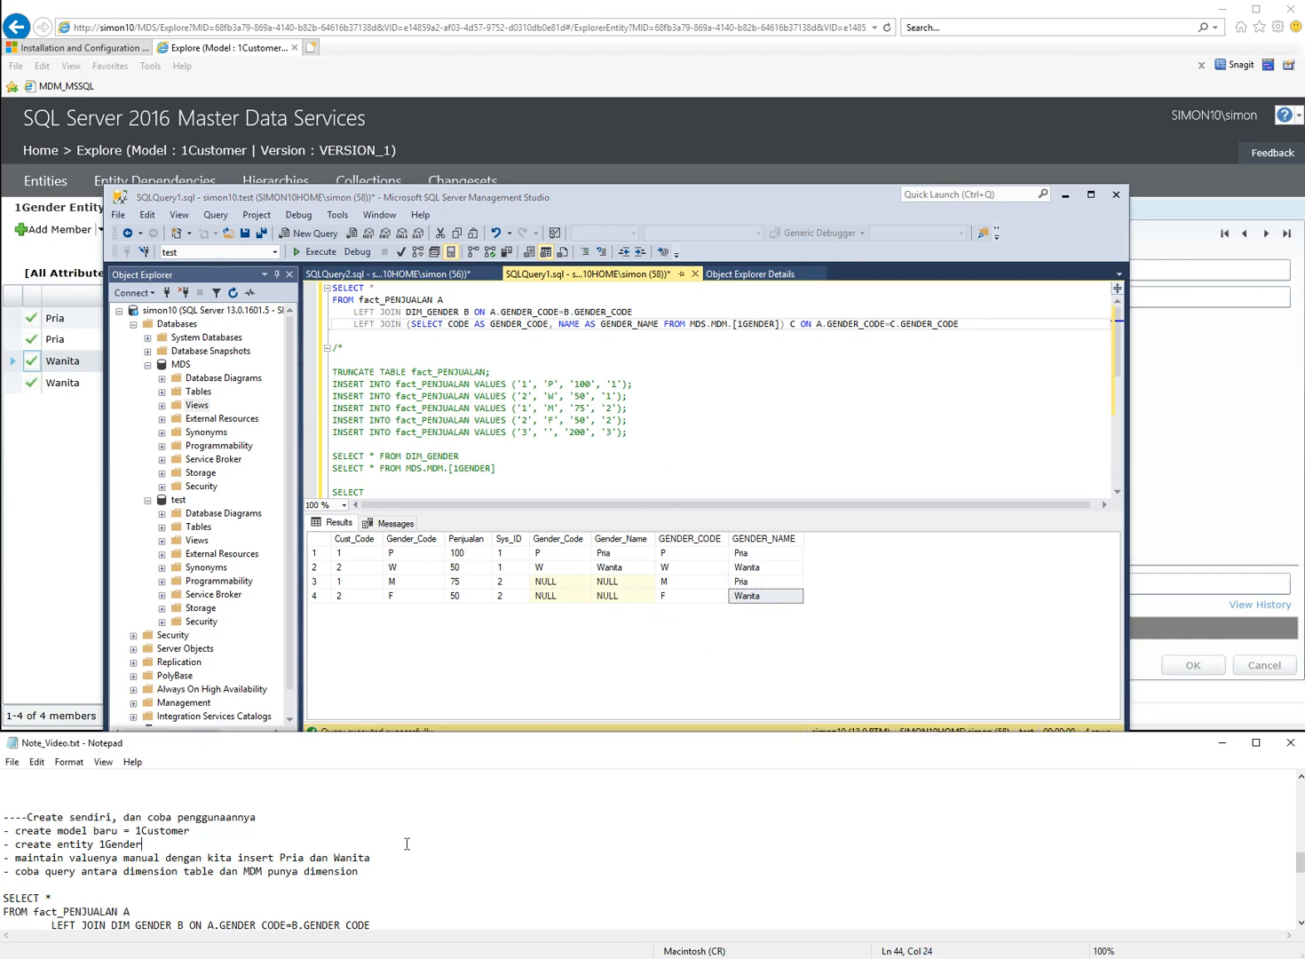
left_click(1065, 194)
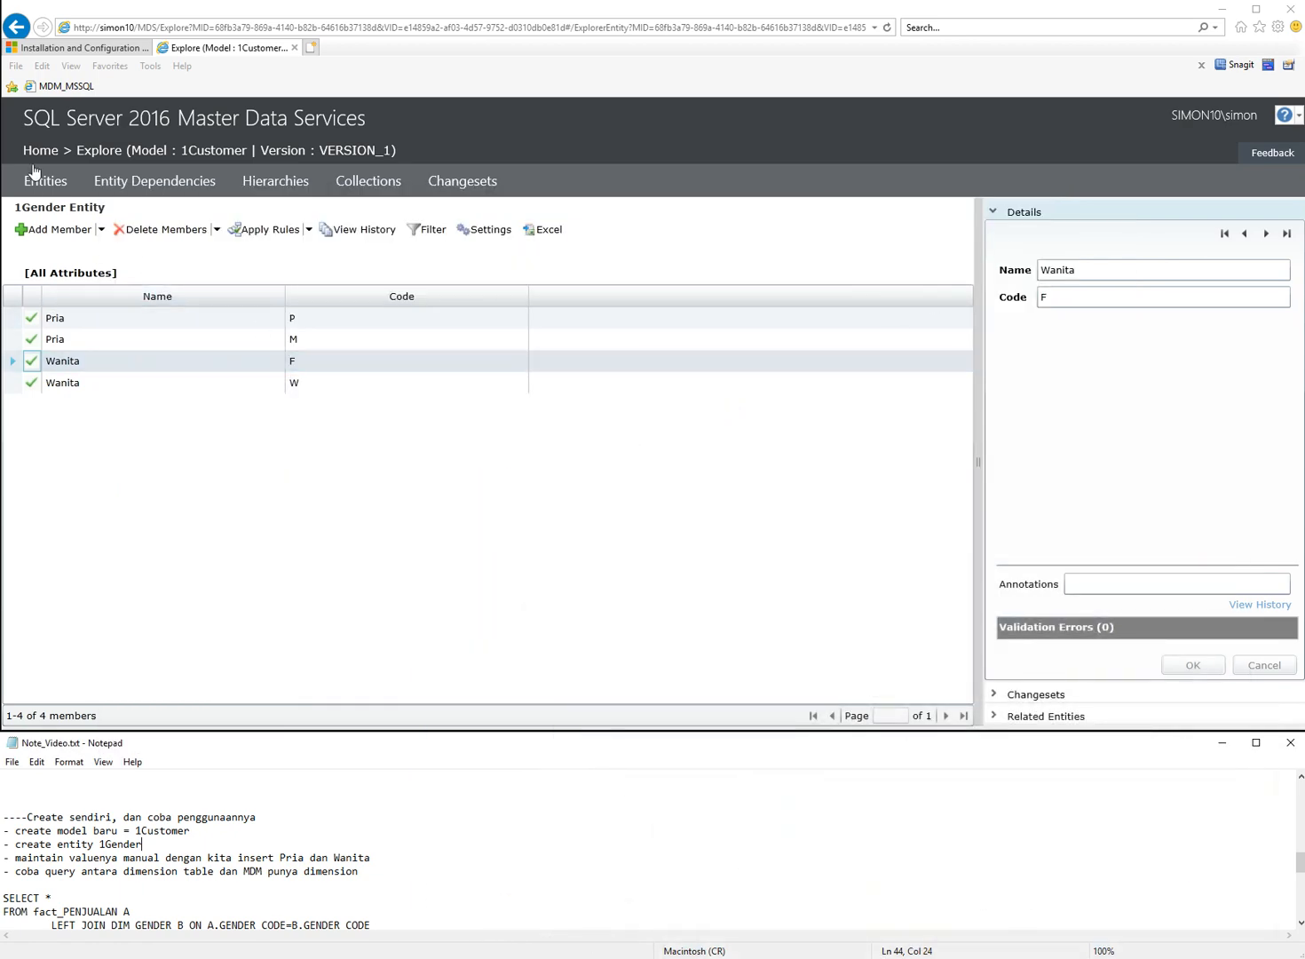
left_click(71, 86)
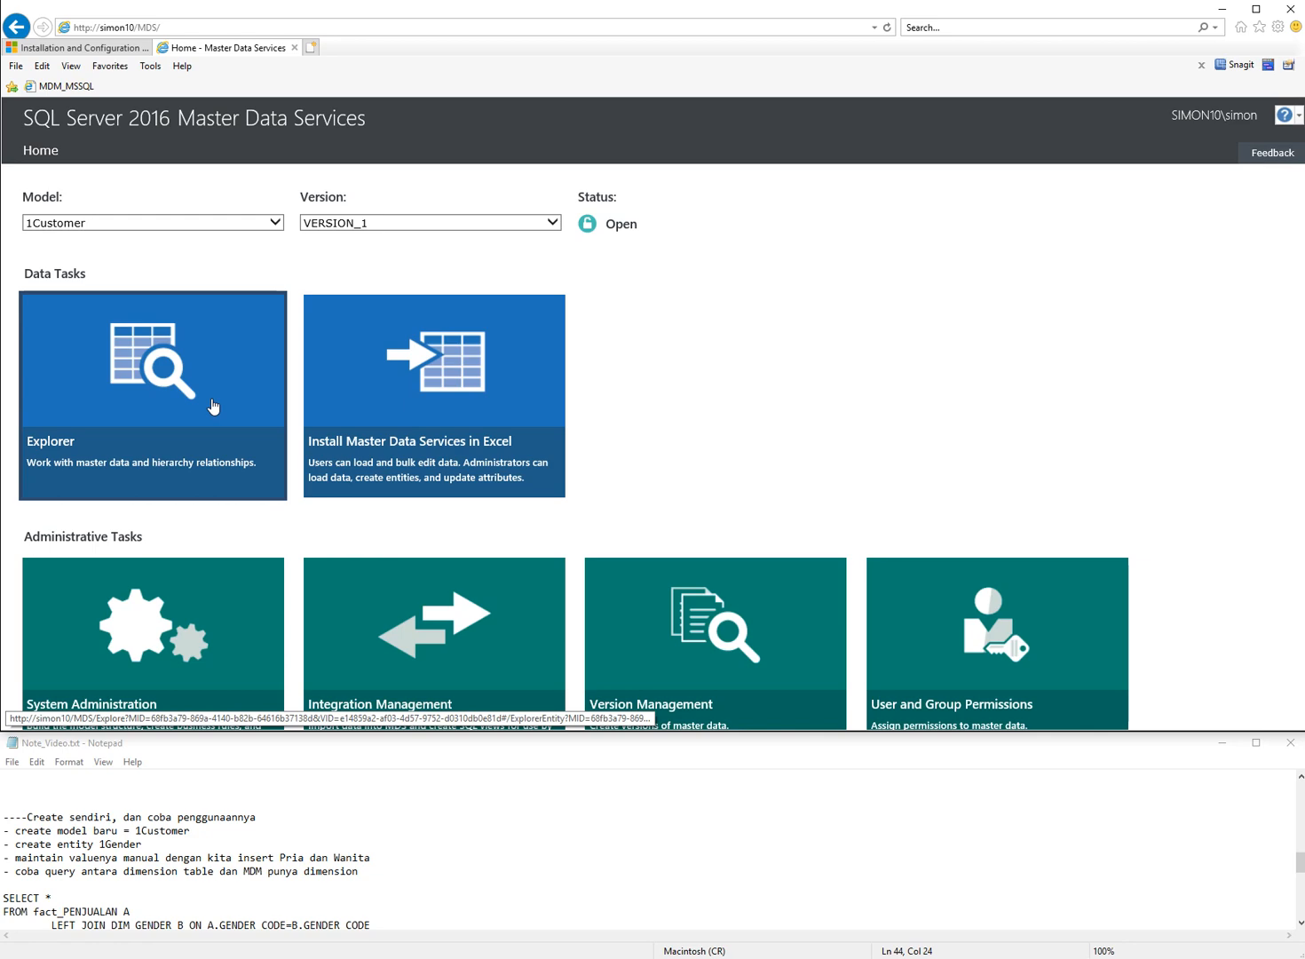
Step: Review the 1Gender members in Explorer and return to the administrative tasks on the Master Data Services home page
key("alt+Tab")
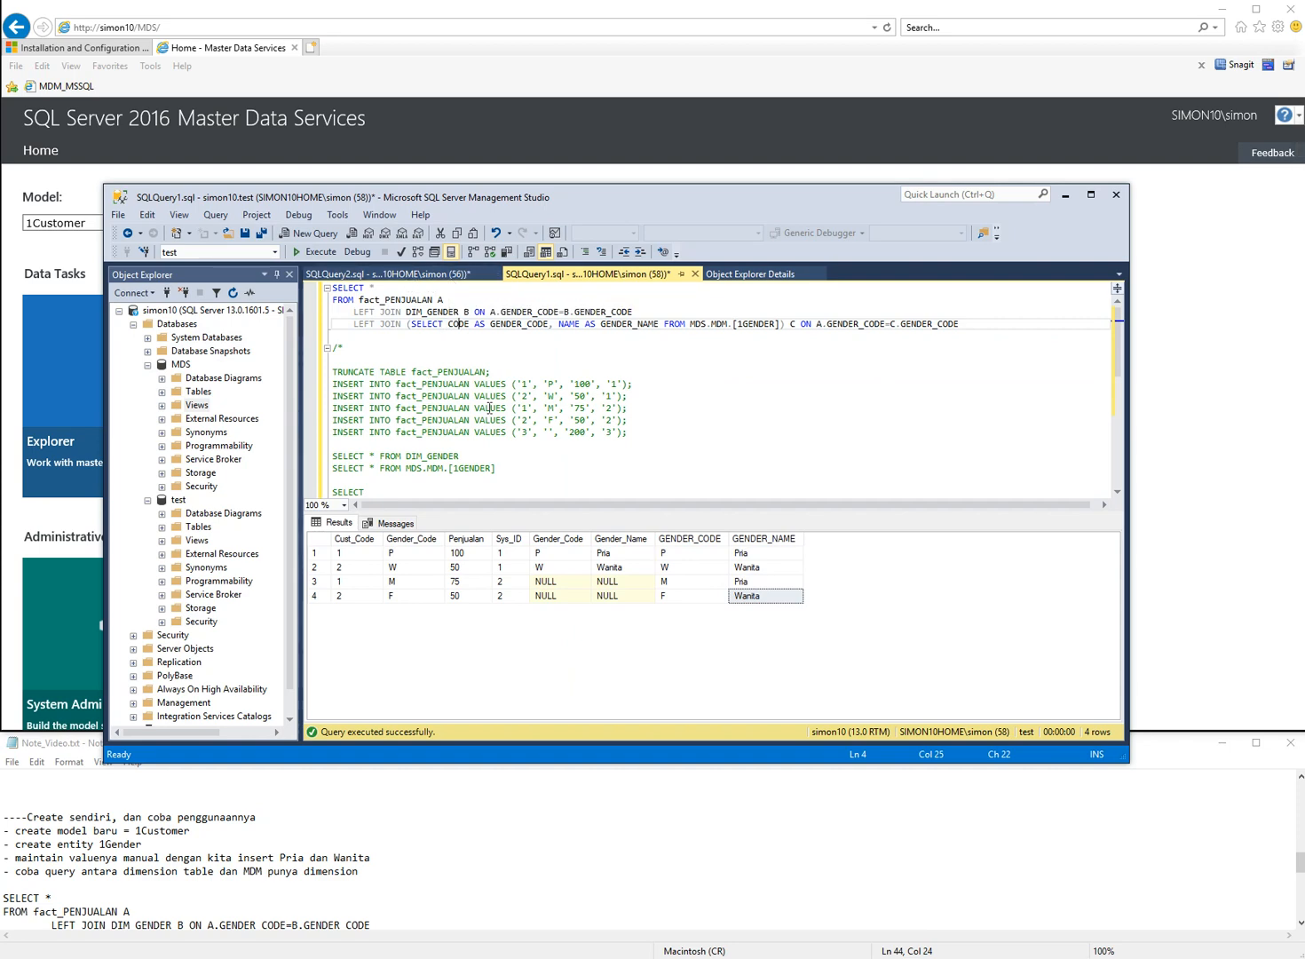
left_click(1133, 574)
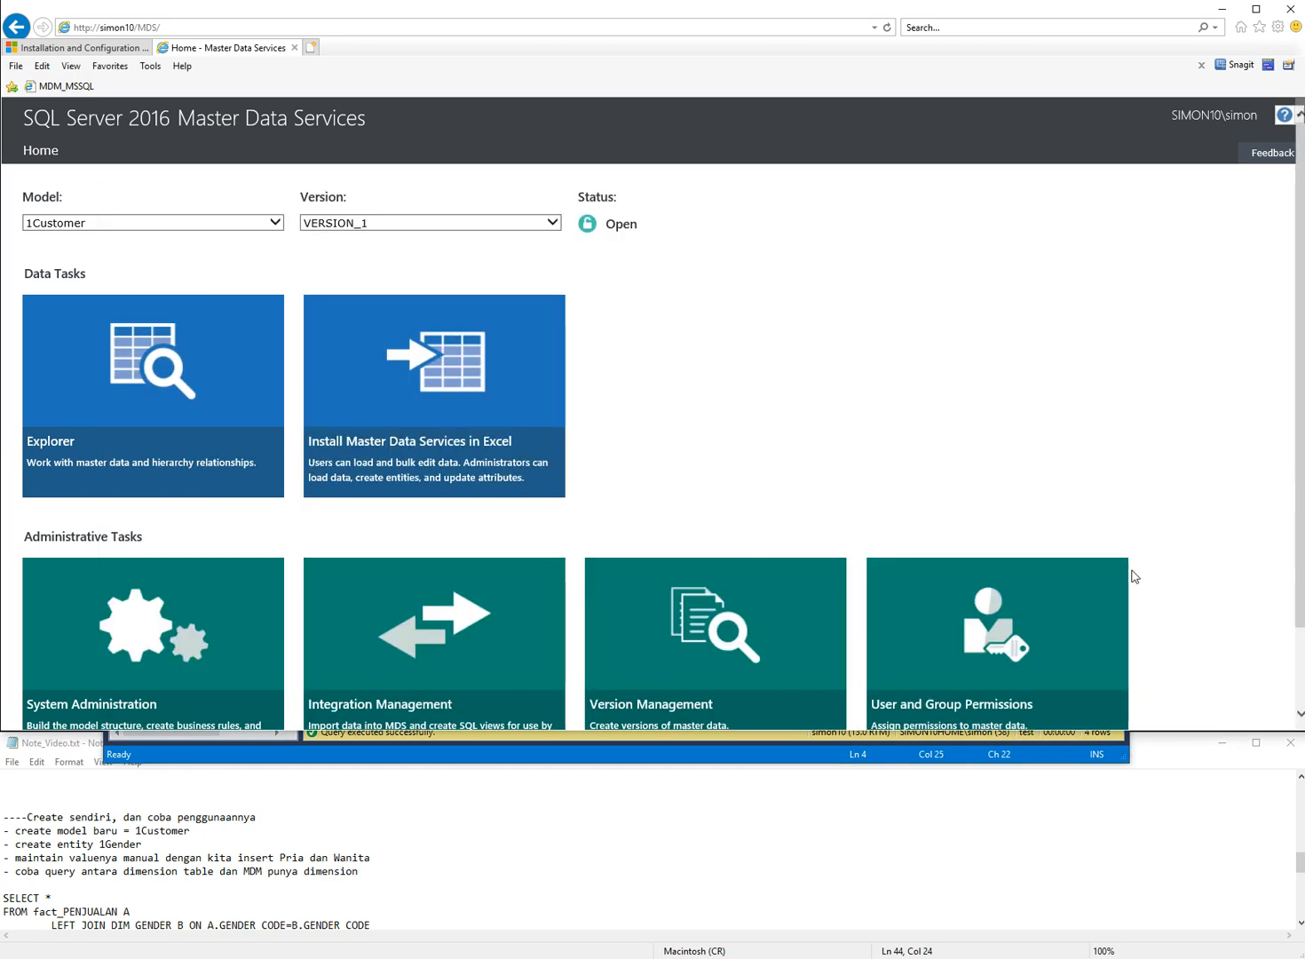
left_click(139, 374)
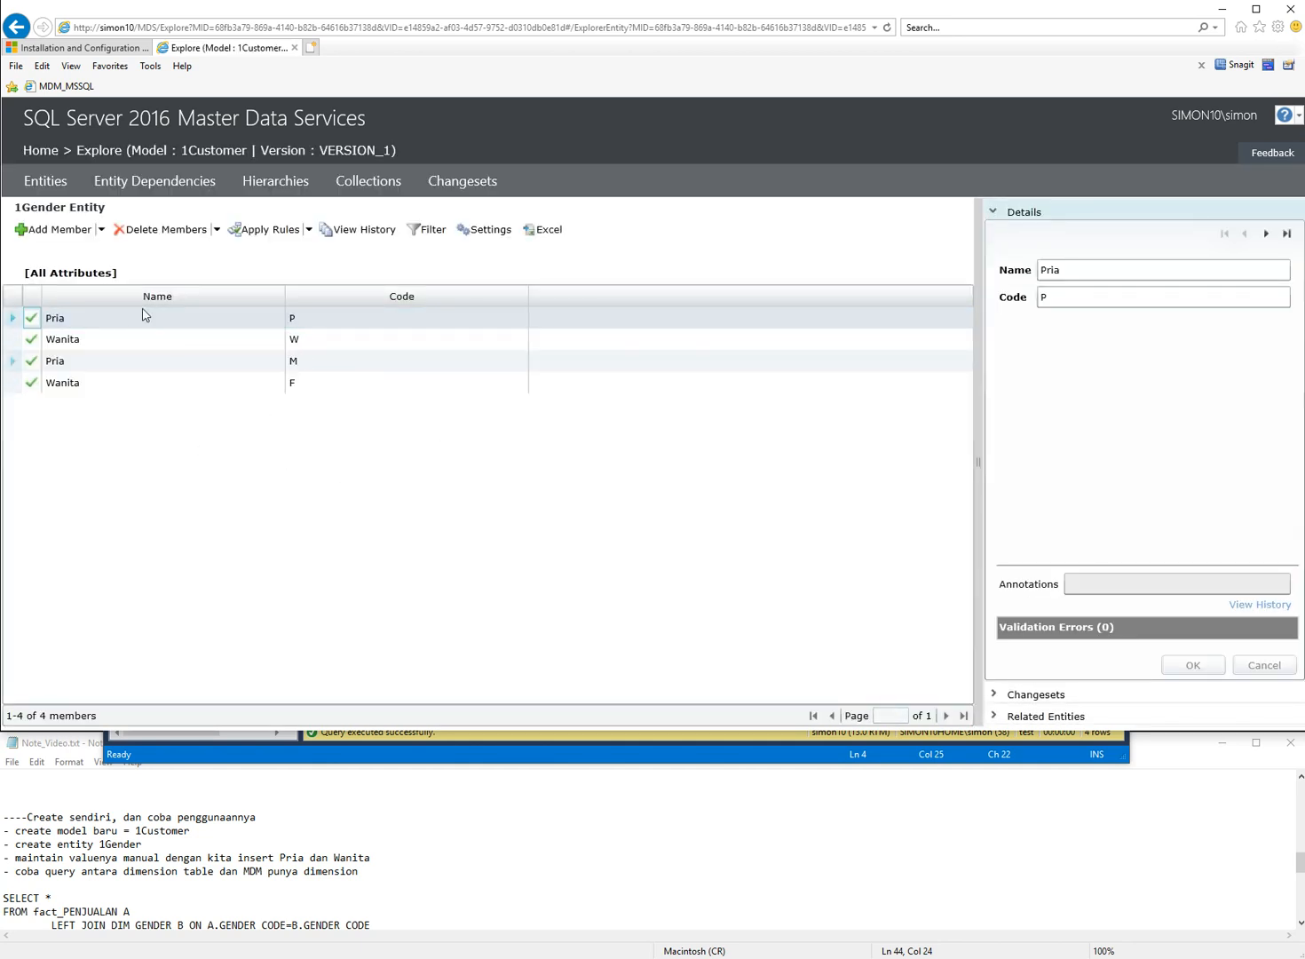
left_click(53, 111)
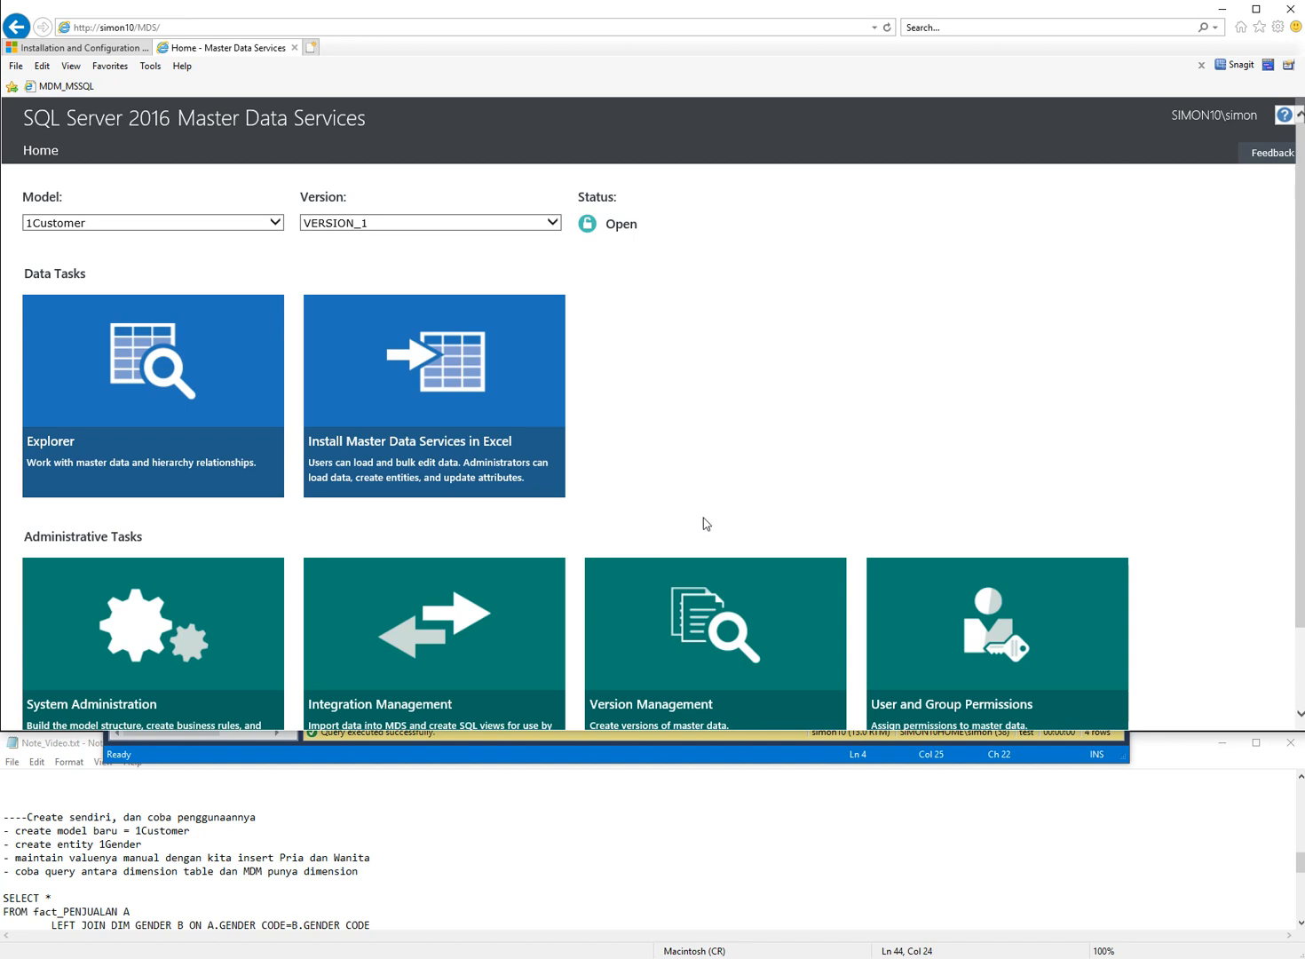
scroll(486, 577, "down", 1)
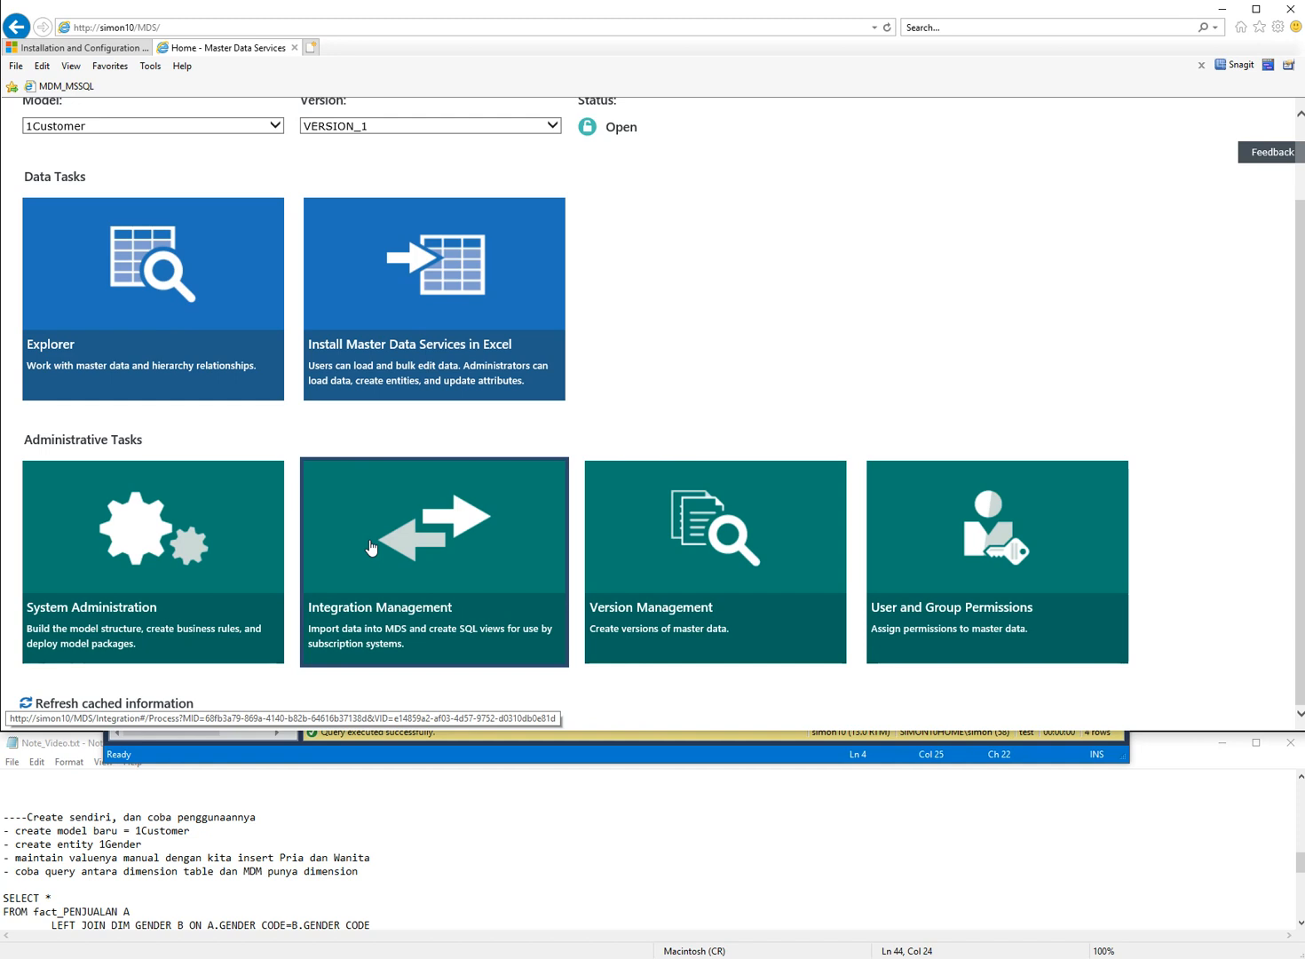
Step: Display the validation summary for the 1Customer model's VERSION_1 in Version Management
left_click(601, 553)
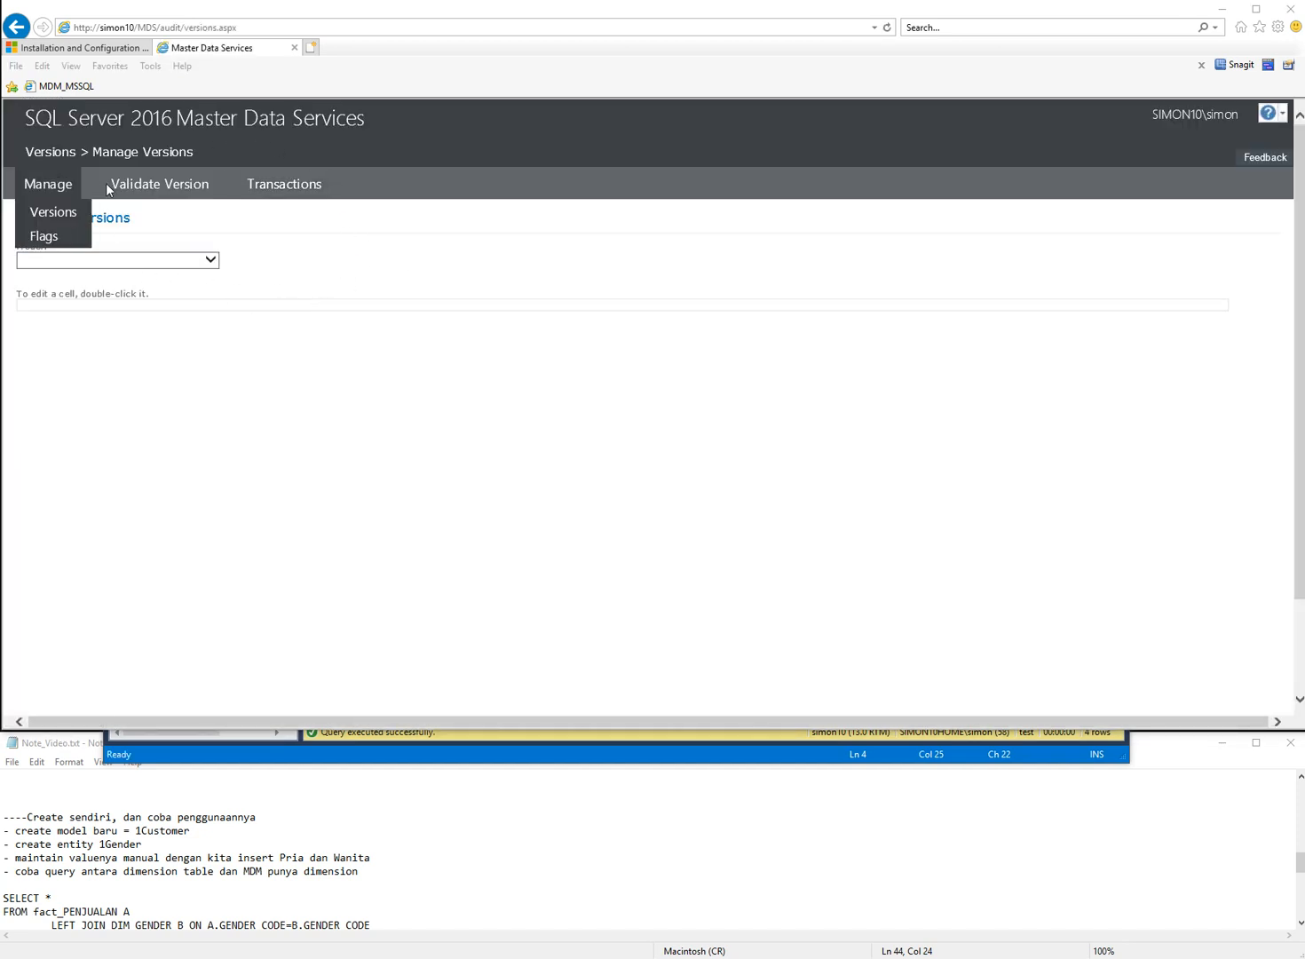
left_click(132, 190)
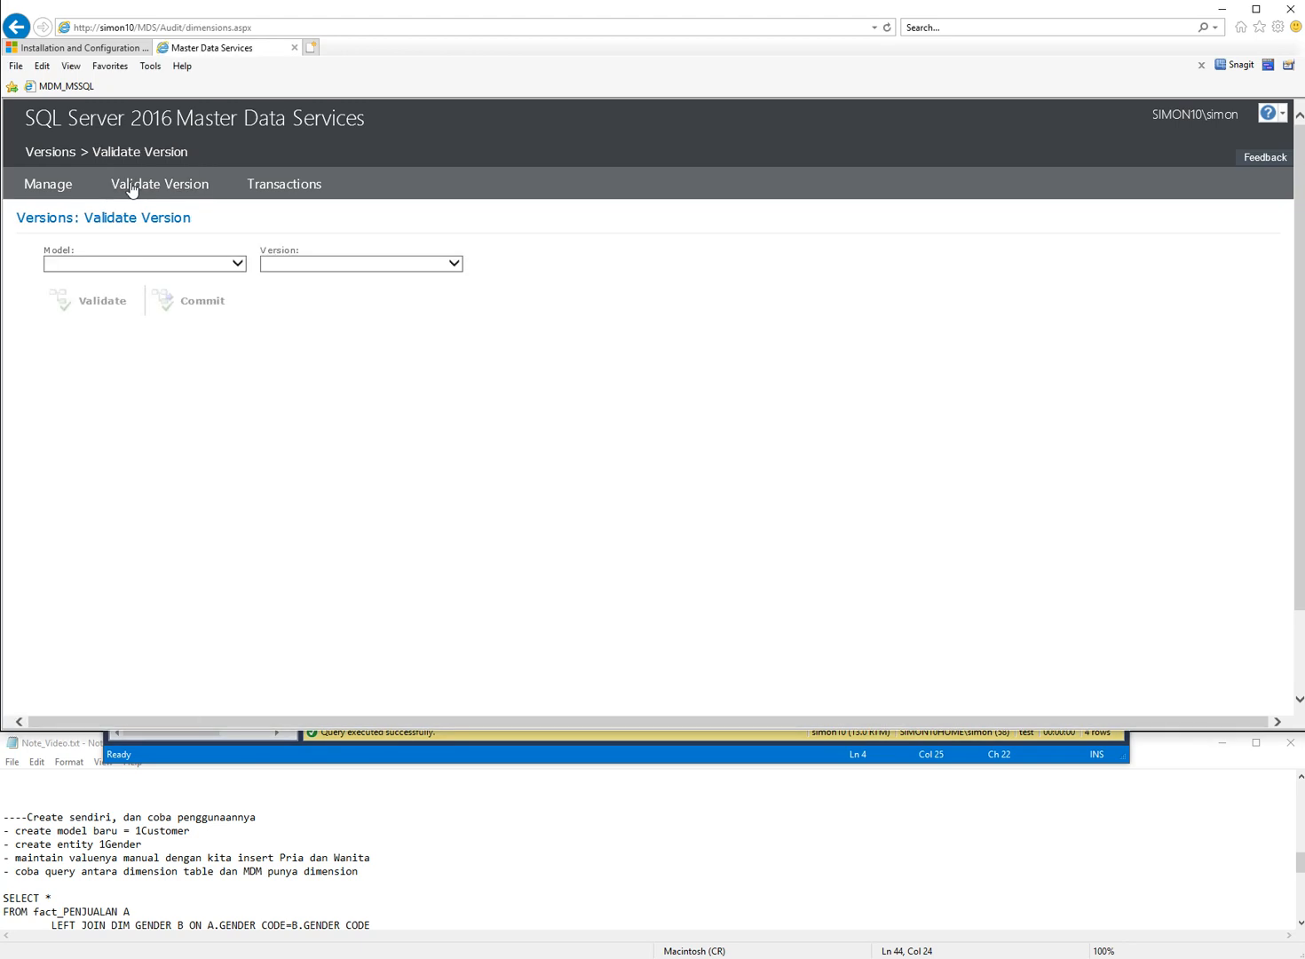
left_click(173, 264)
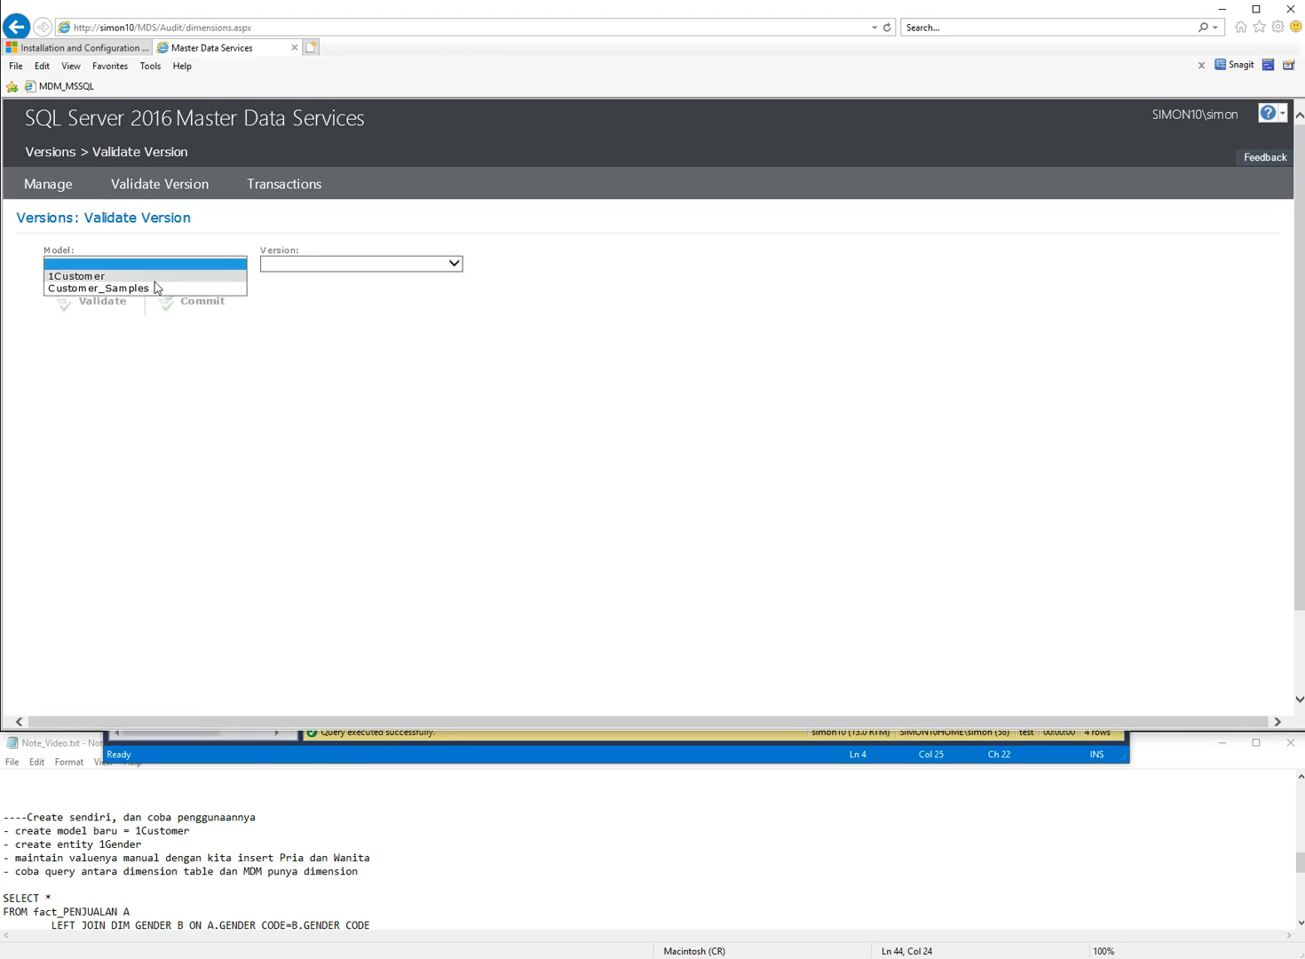
left_click(160, 275)
left_click(318, 266)
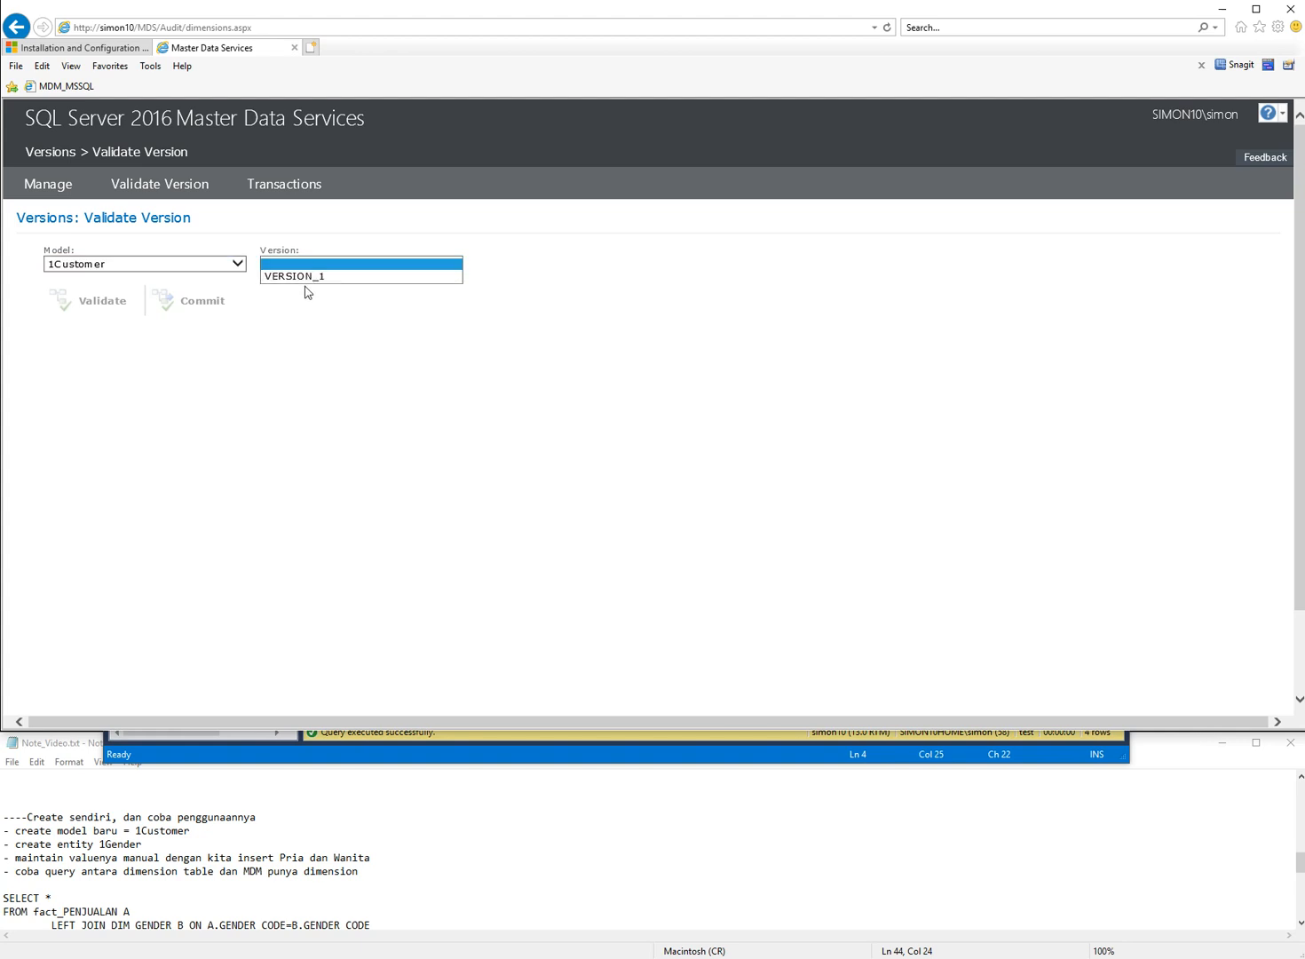
left_click(311, 277)
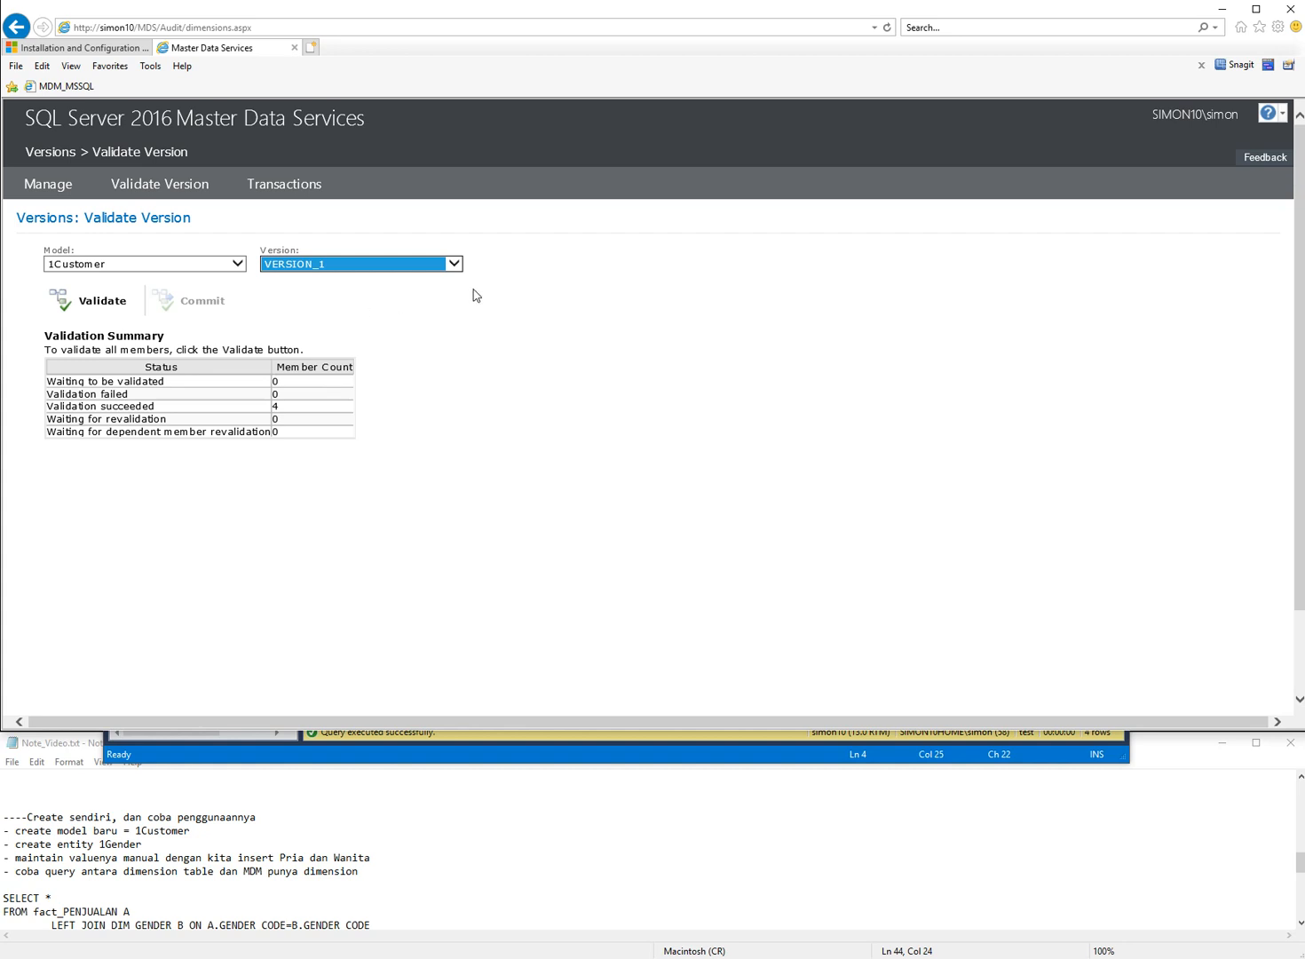
mouse_move(59, 193)
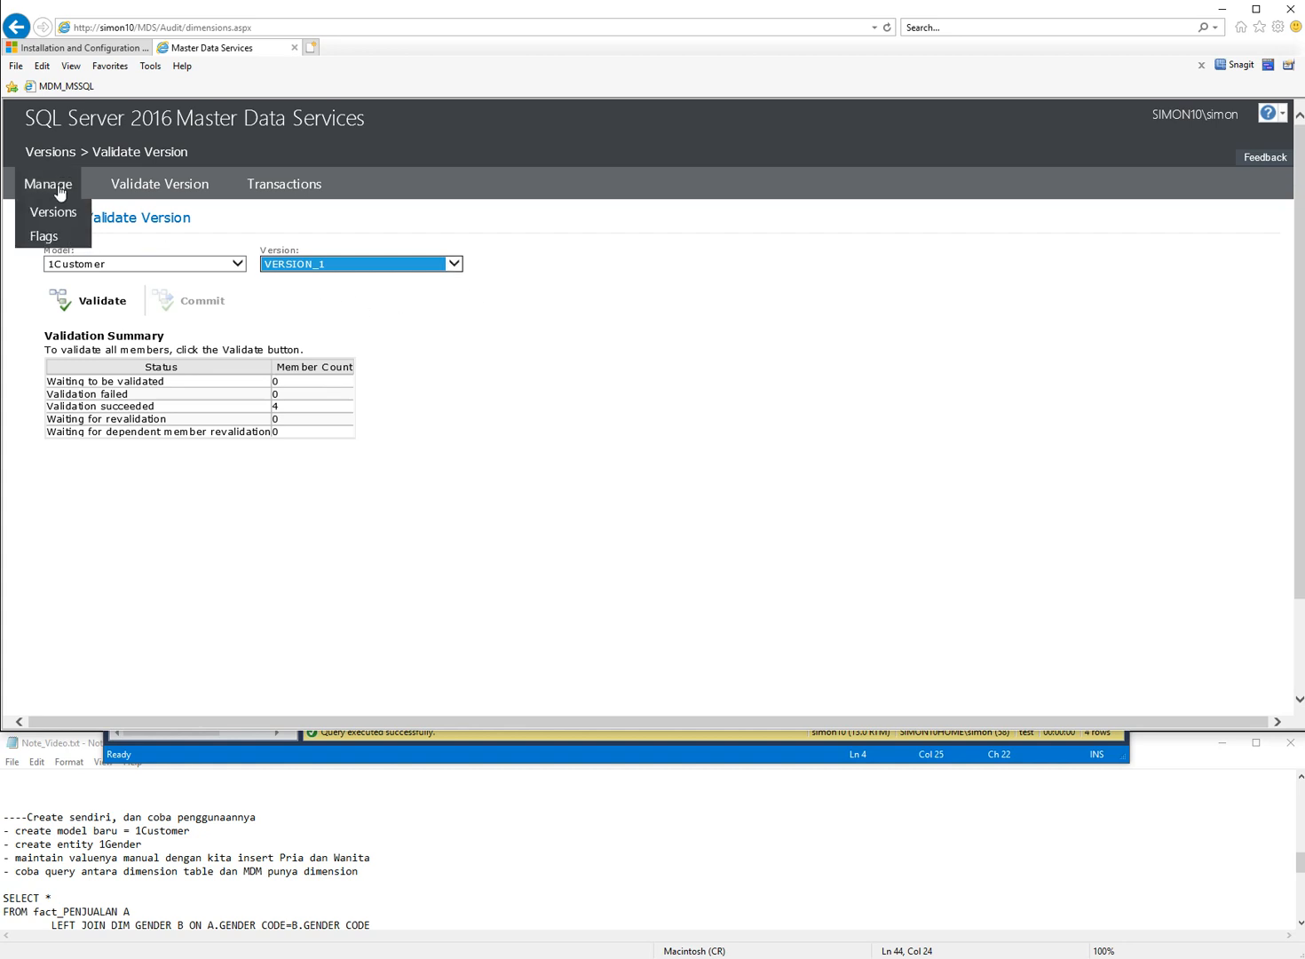
Step: Reopen the 1Customer model in Explorer to check the 1Gender members, and go back to the Master Data Services home page
left_click(66, 87)
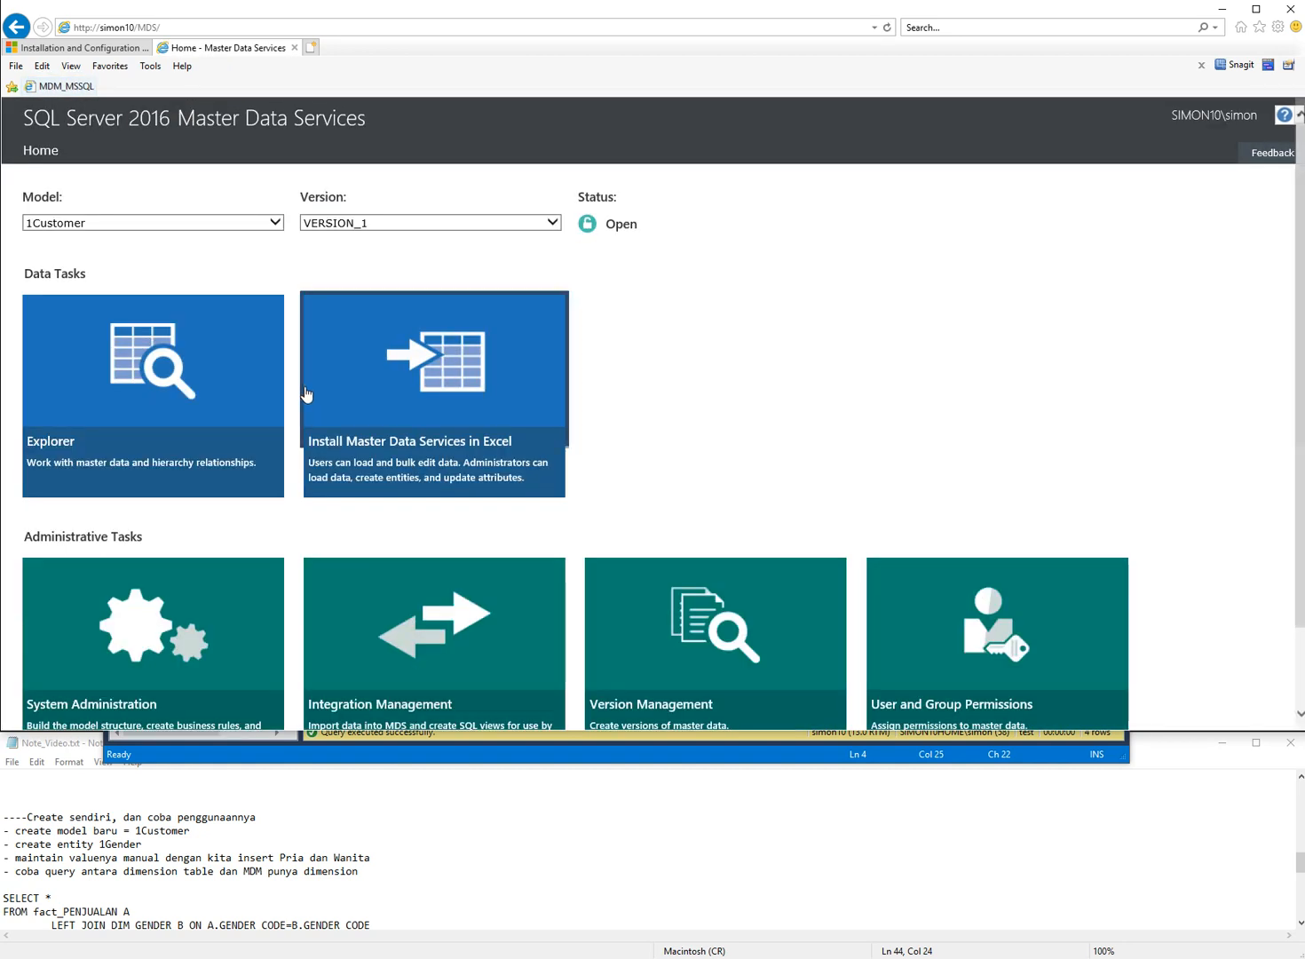
left_click(162, 376)
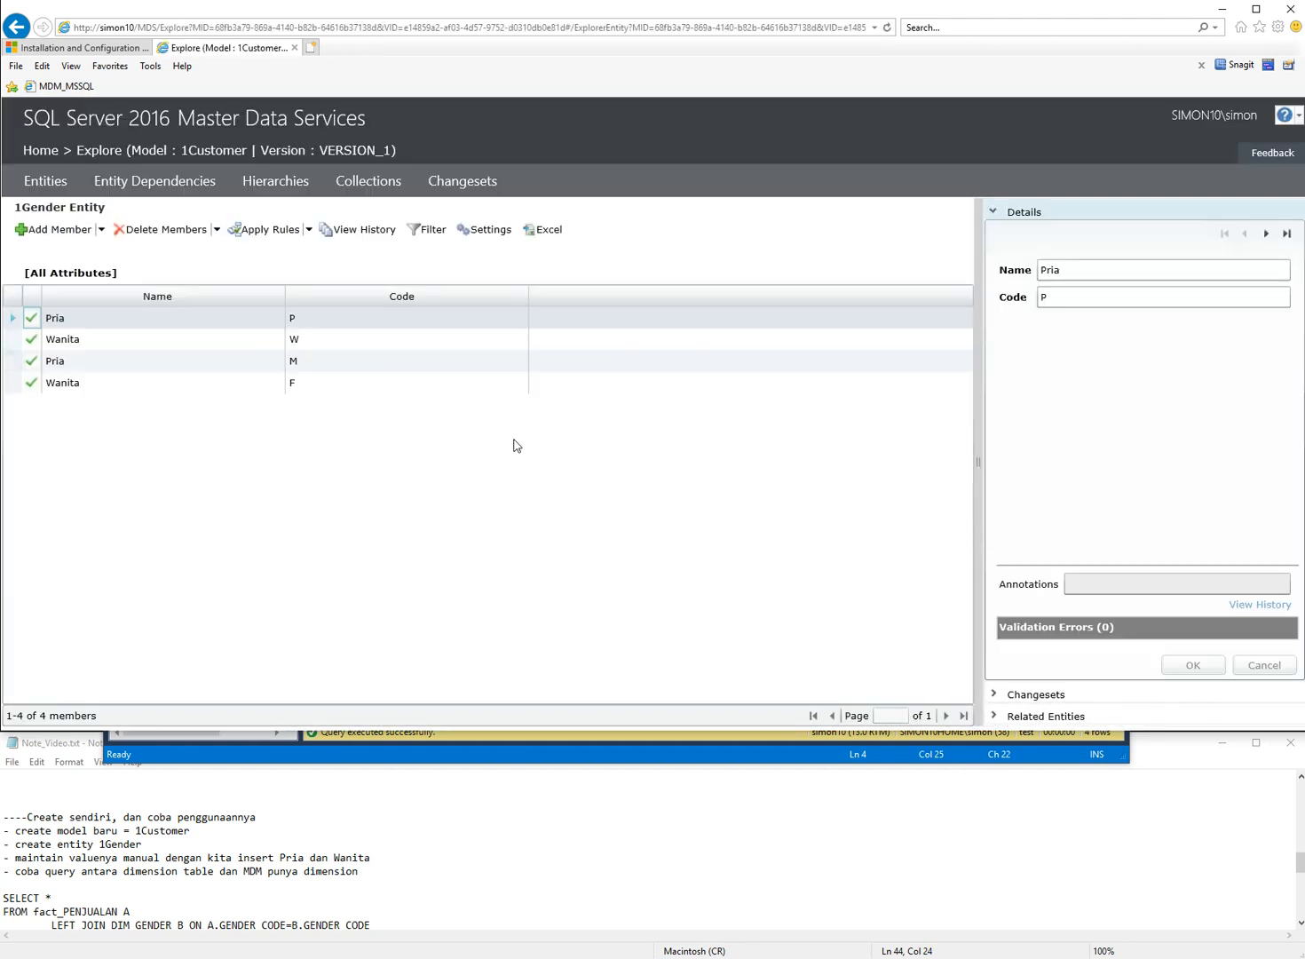
left_click(62, 86)
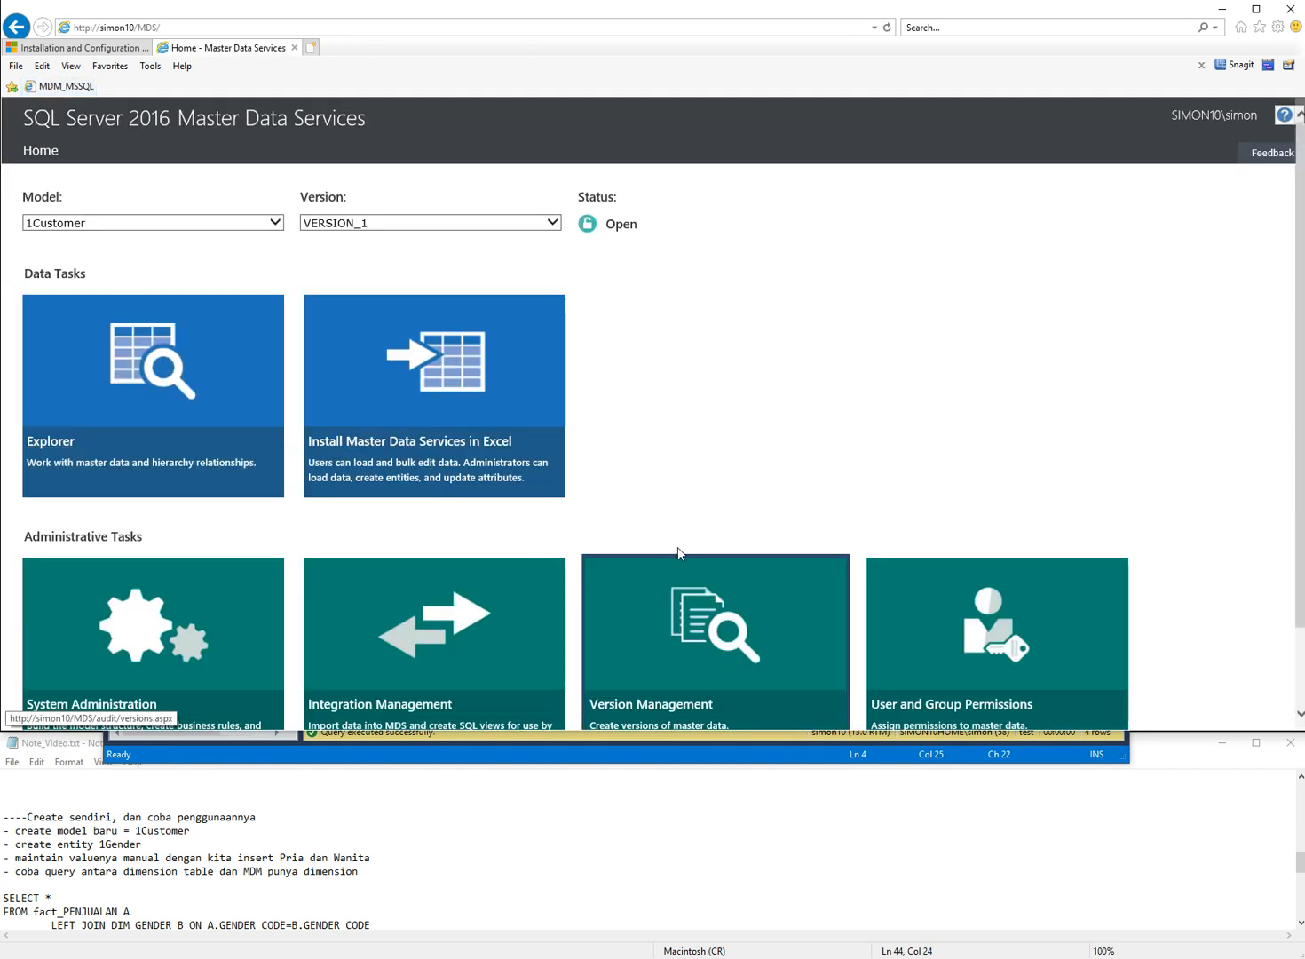